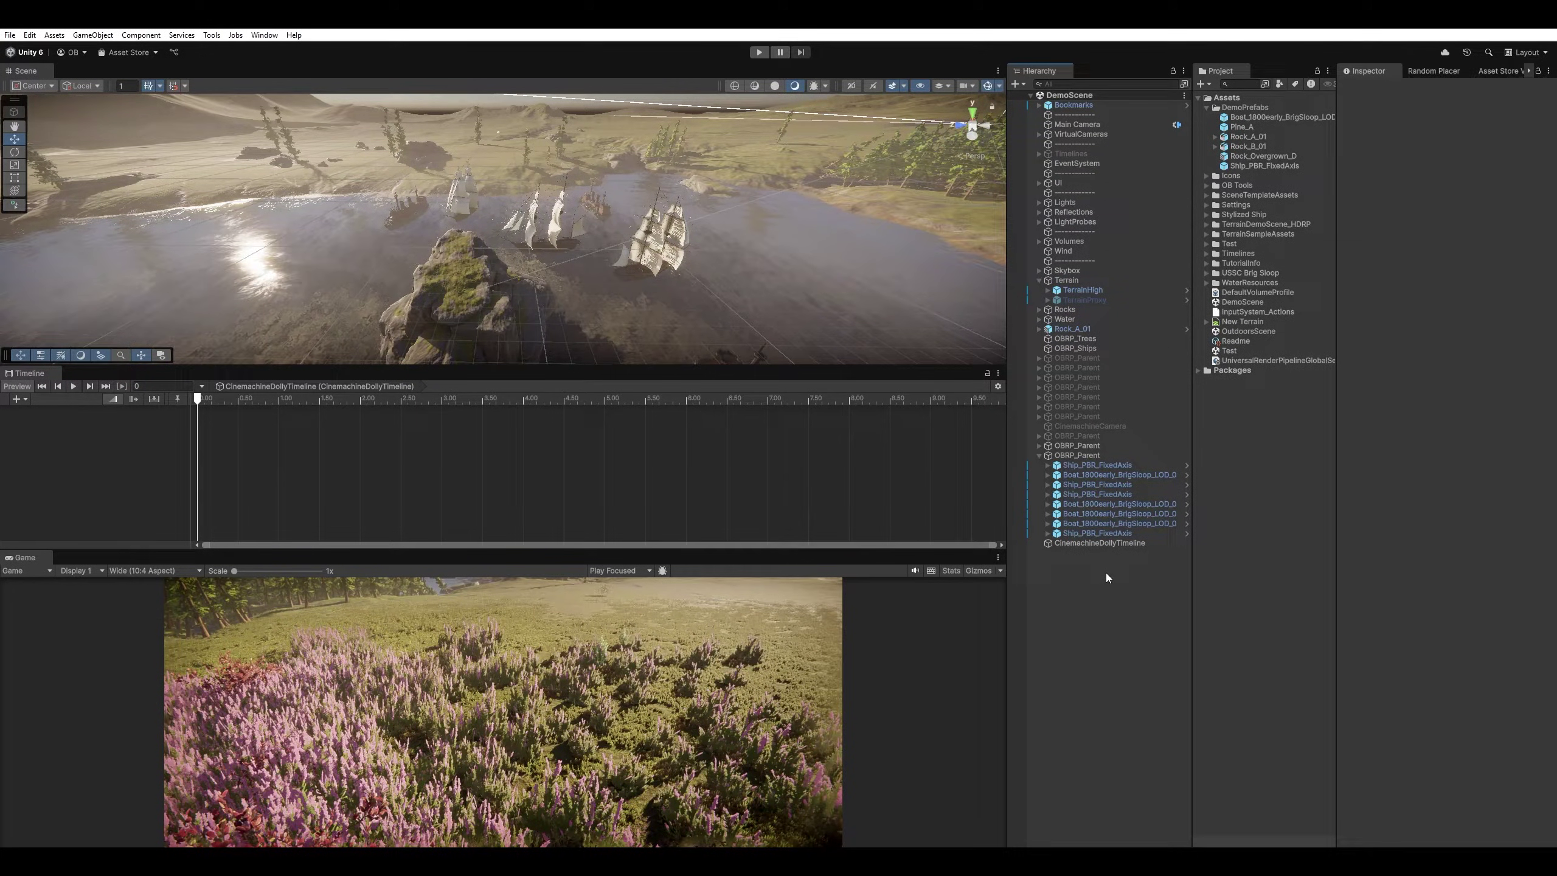
- Add a Cinemachine Dolly Camera with Spline to the scene and name the camera DollyCineCam
right_click(1076, 587)
mouse_move(1161, 540)
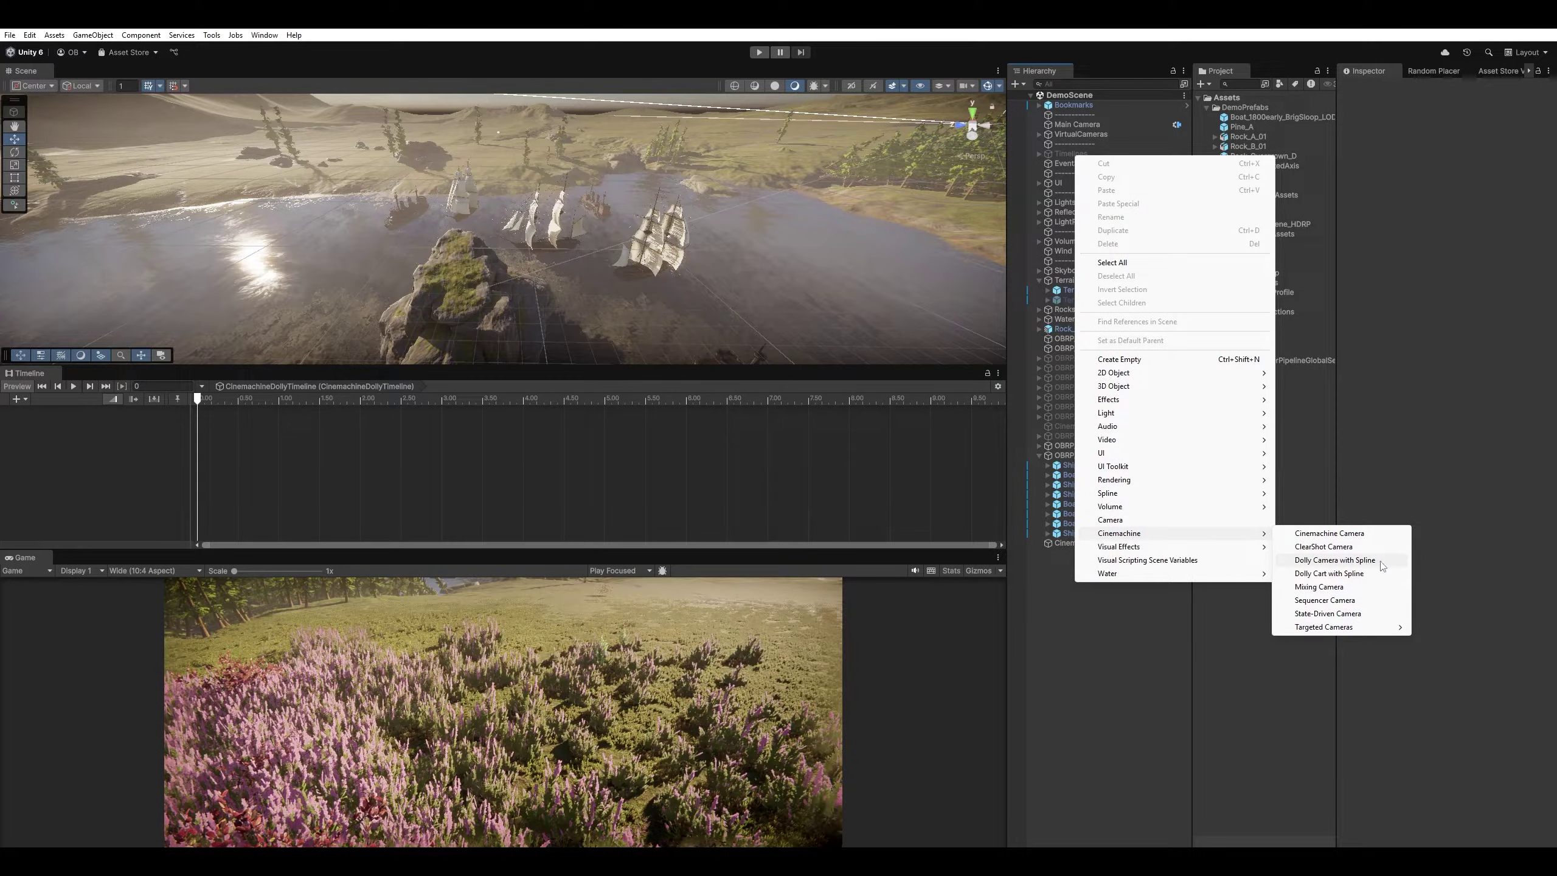
click(1385, 565)
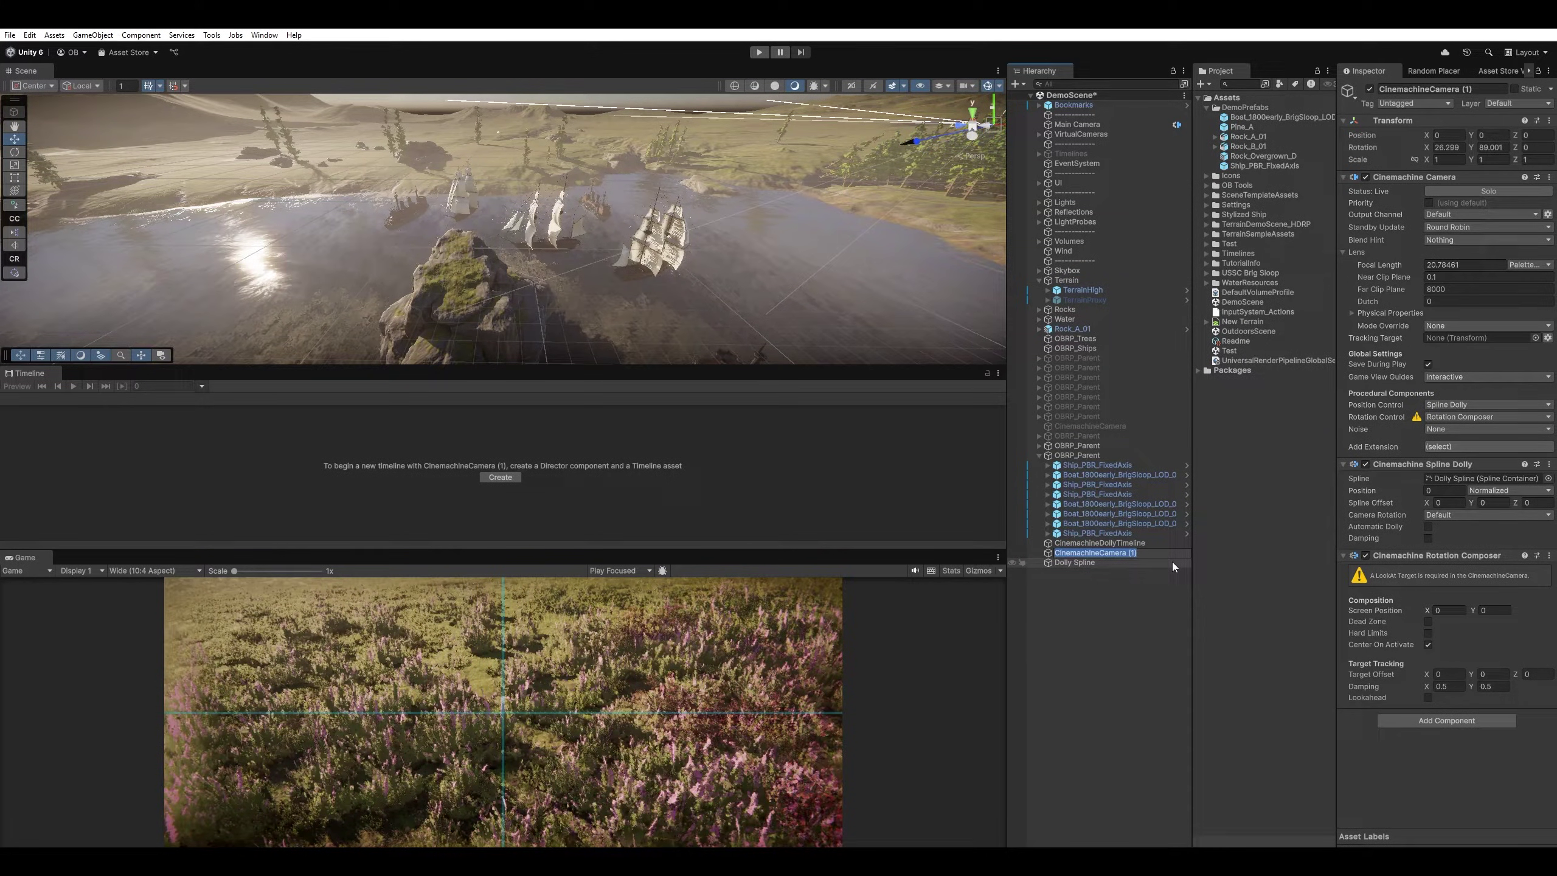
text(DollyCineCam)
key(Return)
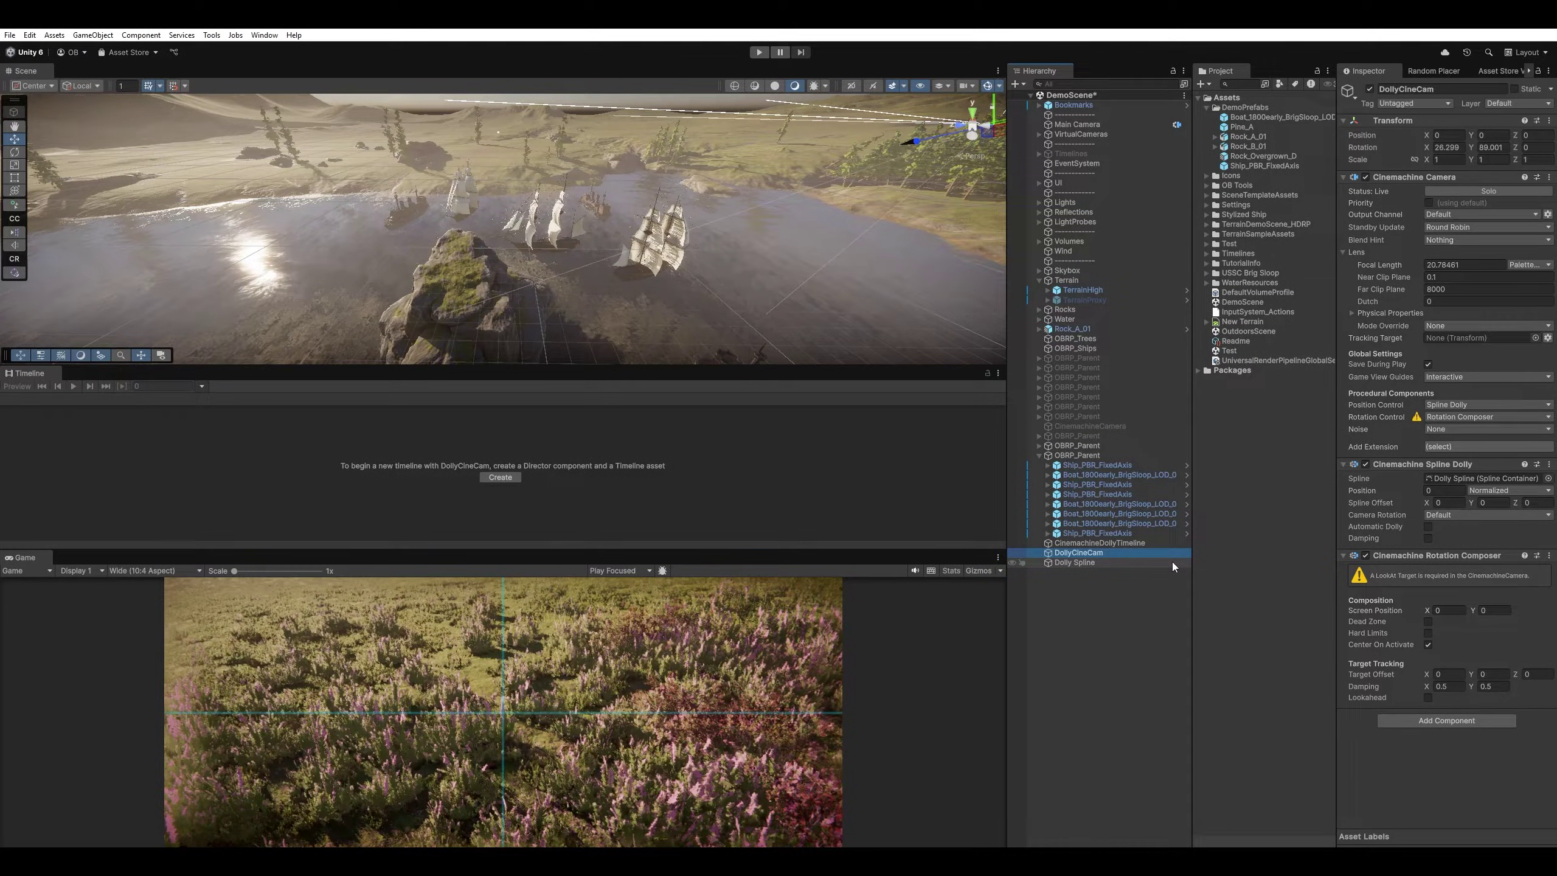
- Align DollyCineCam and Dolly Spline together with the scene view, and move both over the lake beside the rock
click(1088, 563)
right_drag(589, 218, 548, 249)
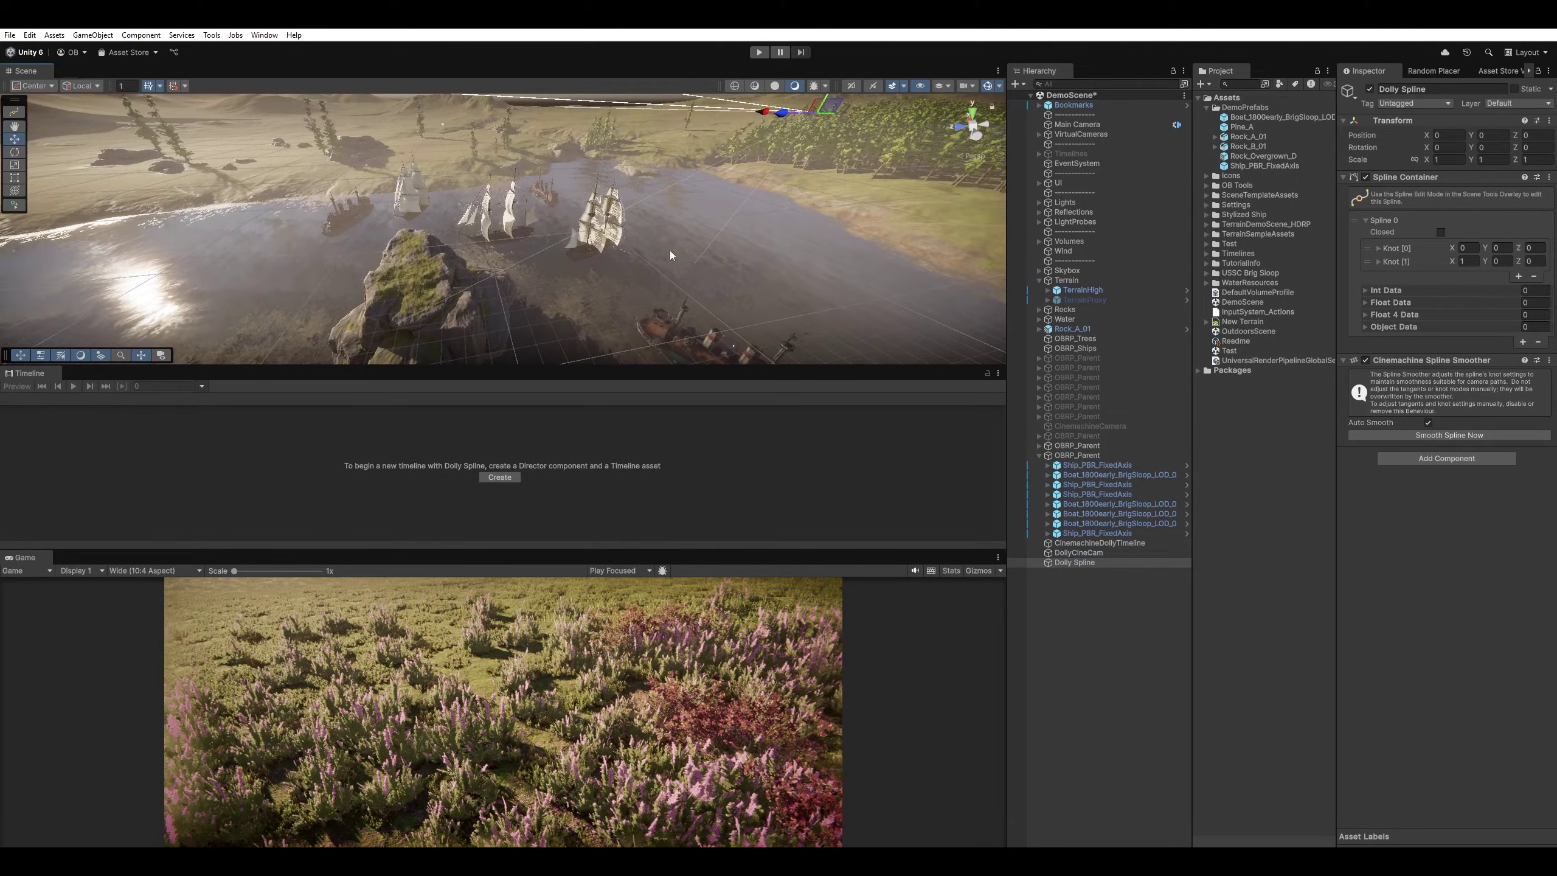
ctrl+click(1079, 553)
right_drag(734, 301, 627, 305)
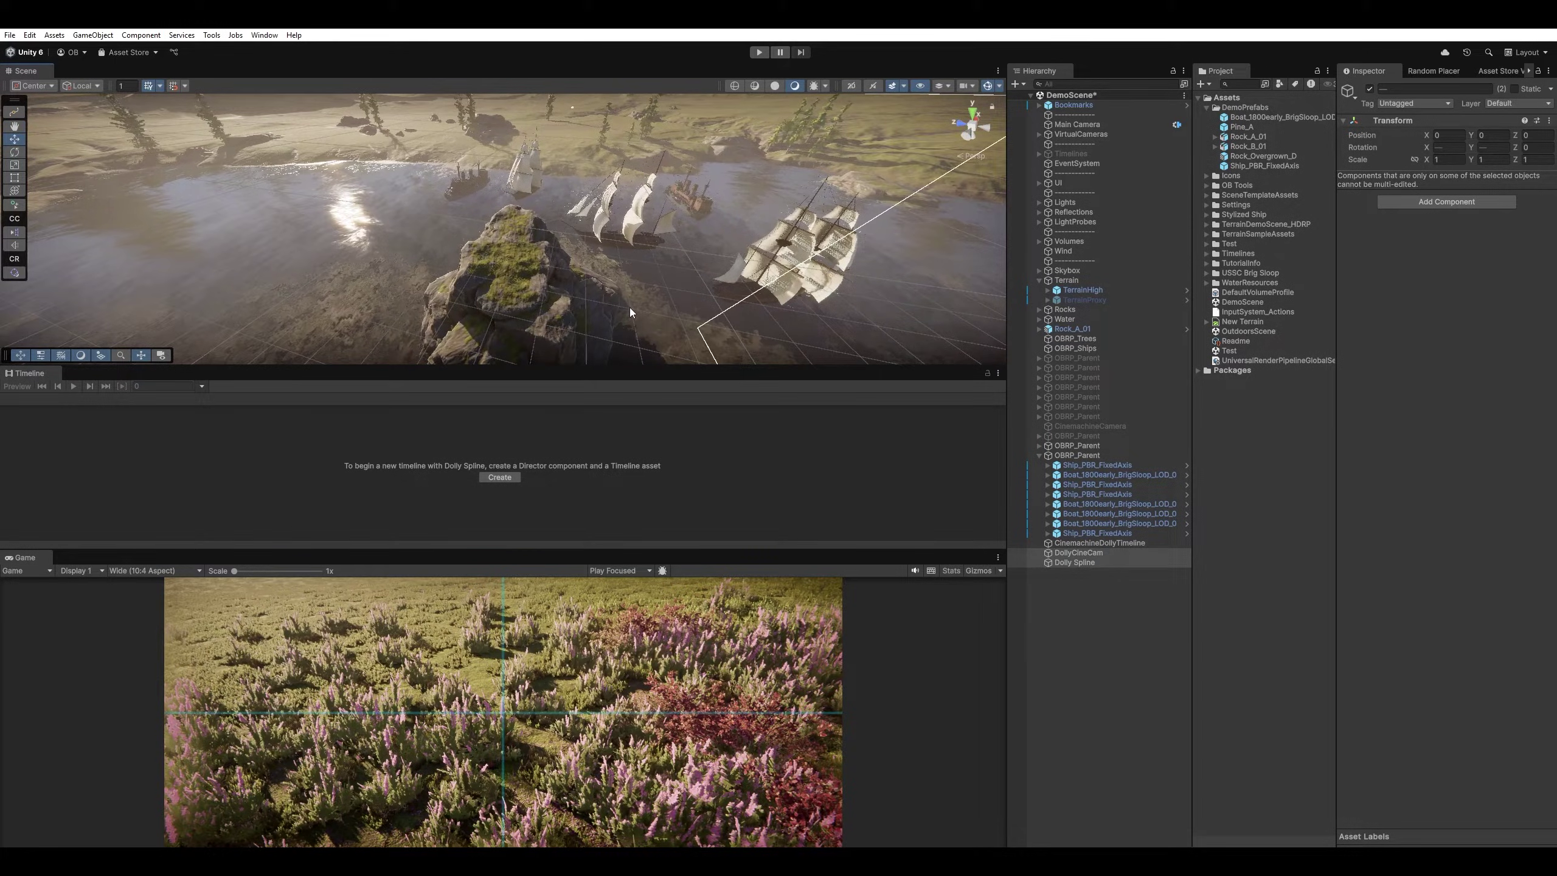
key(ctrl+shift+f)
right_drag(631, 307, 657, 258)
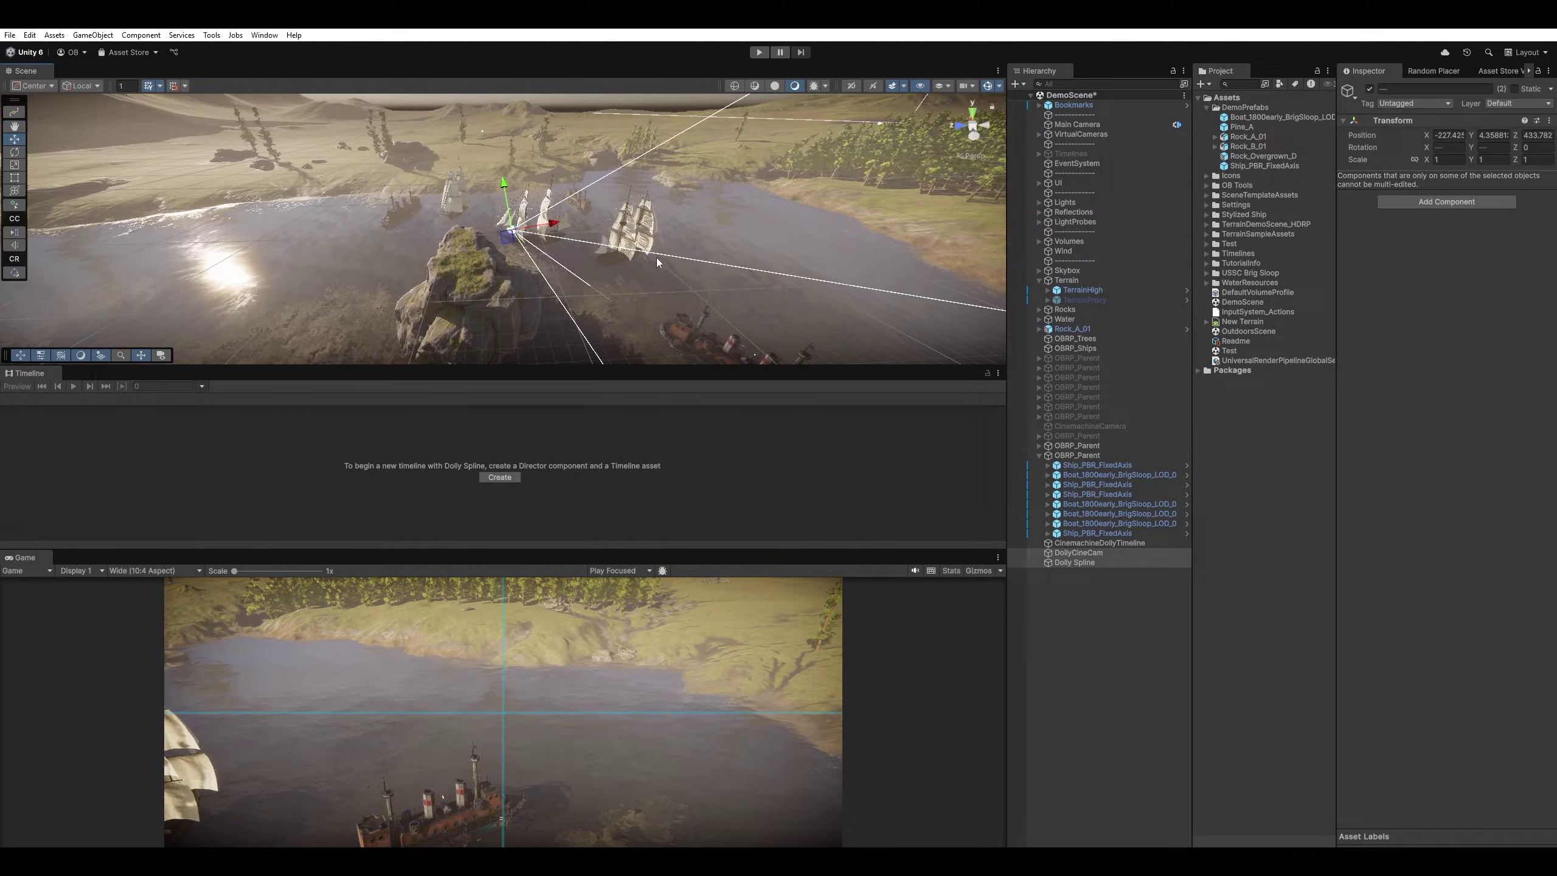
drag(520, 218, 304, 264)
click(1088, 584)
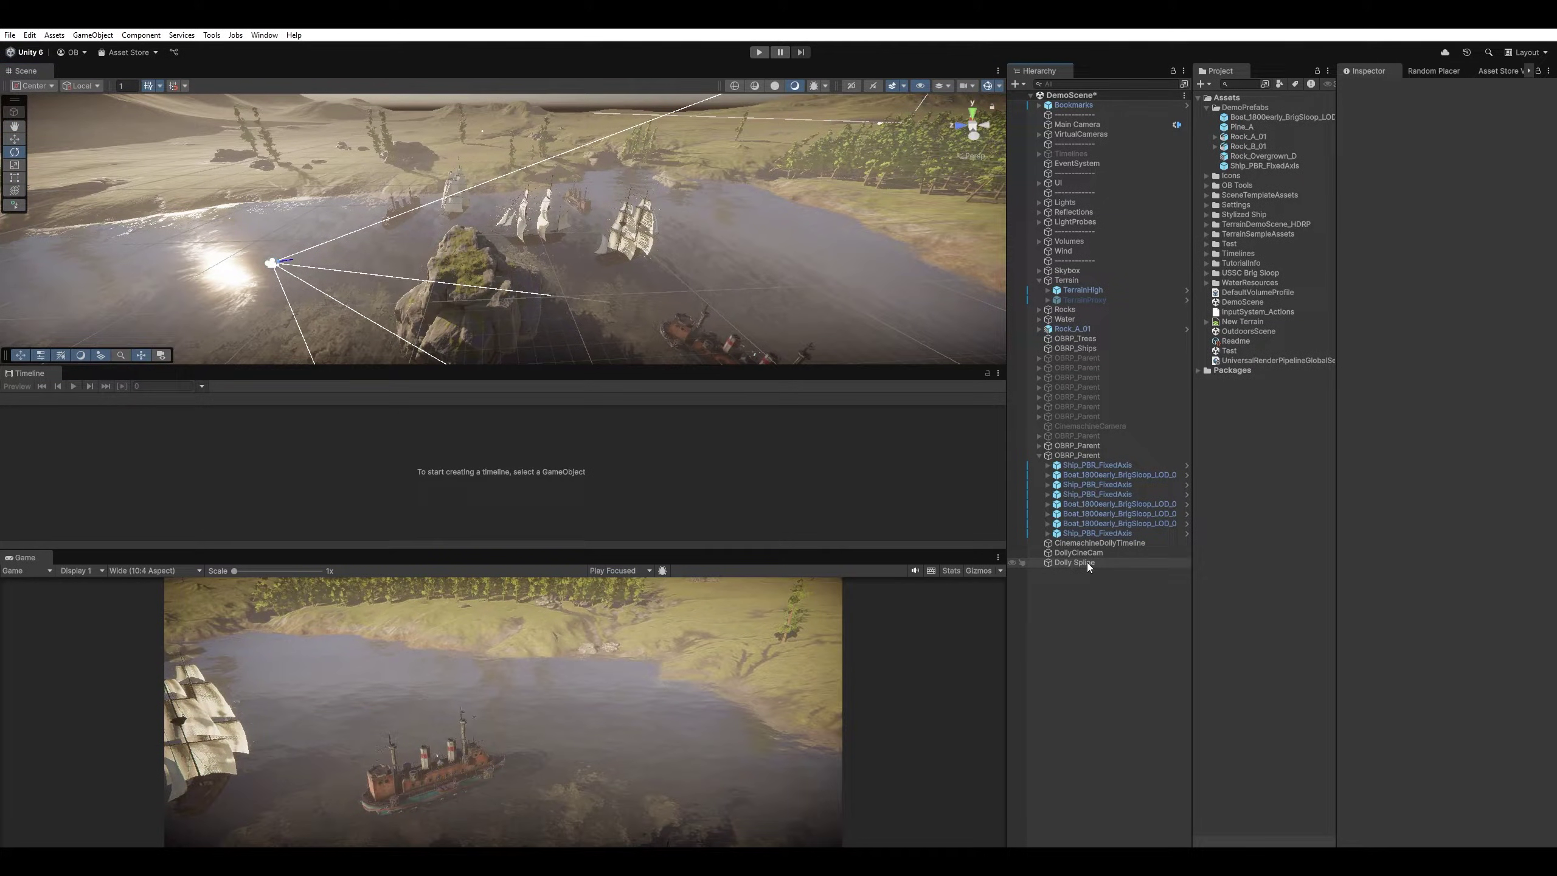
- Choose Spline Dolly as DollyCineCam's Position Control and set its Rotation Control to None
click(1102, 554)
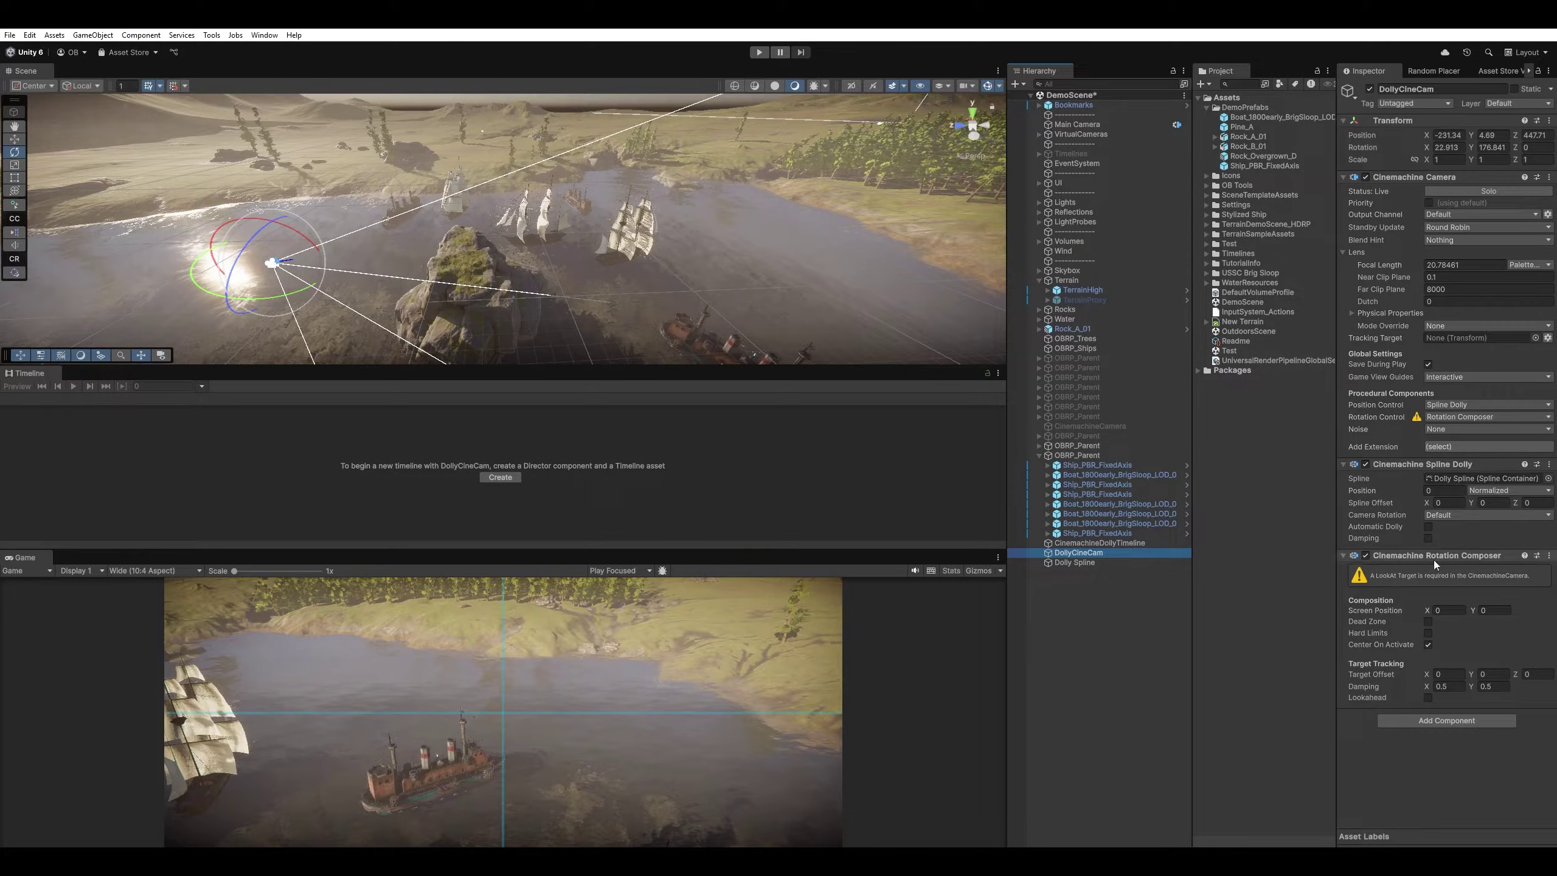
click(1453, 407)
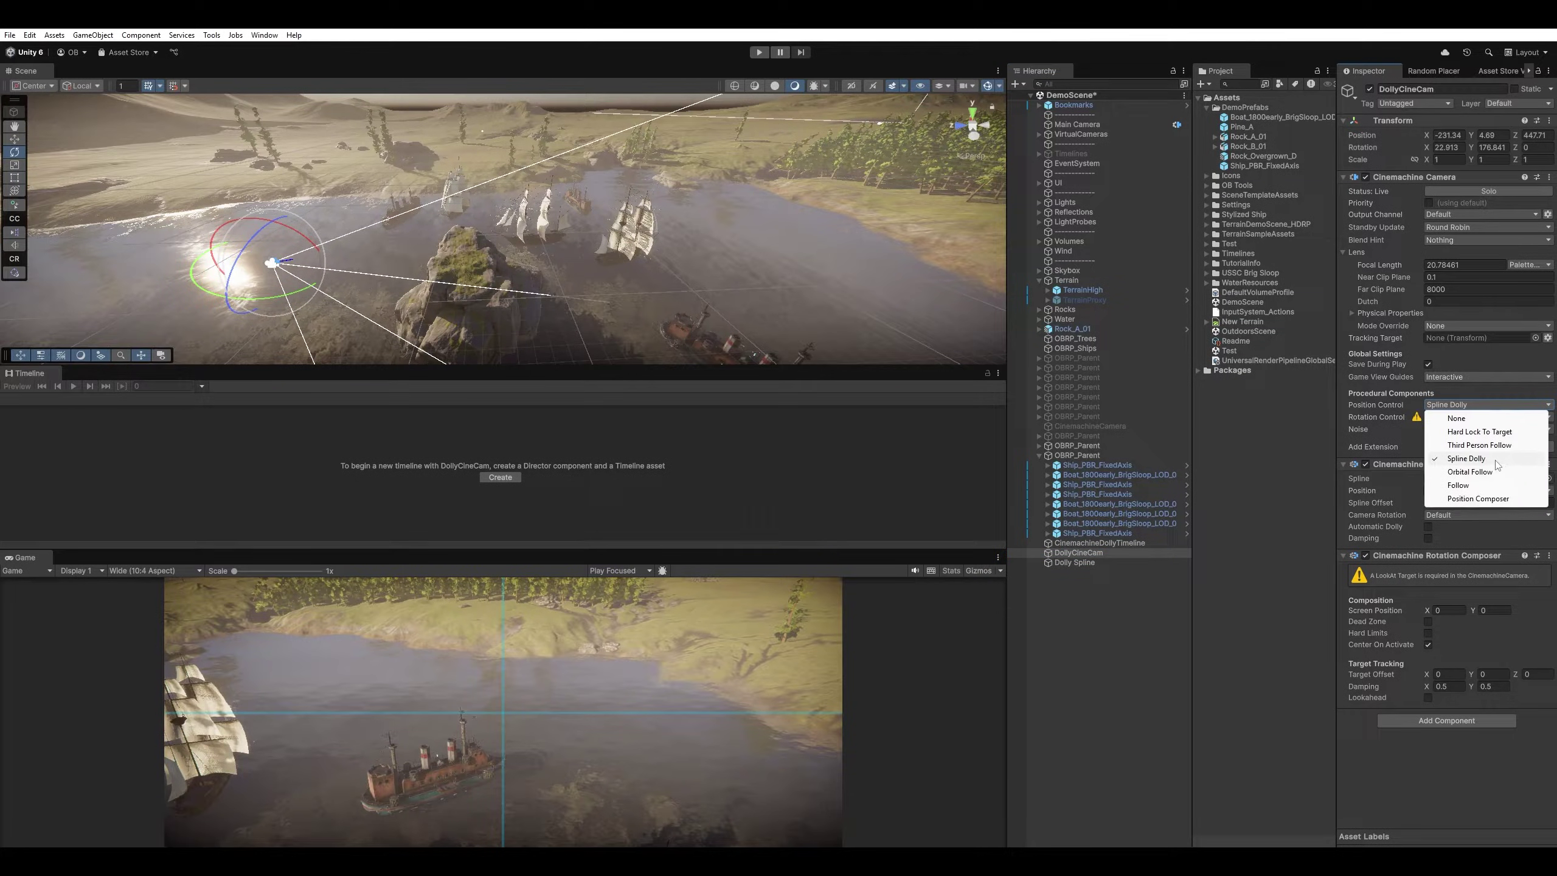
click(1472, 459)
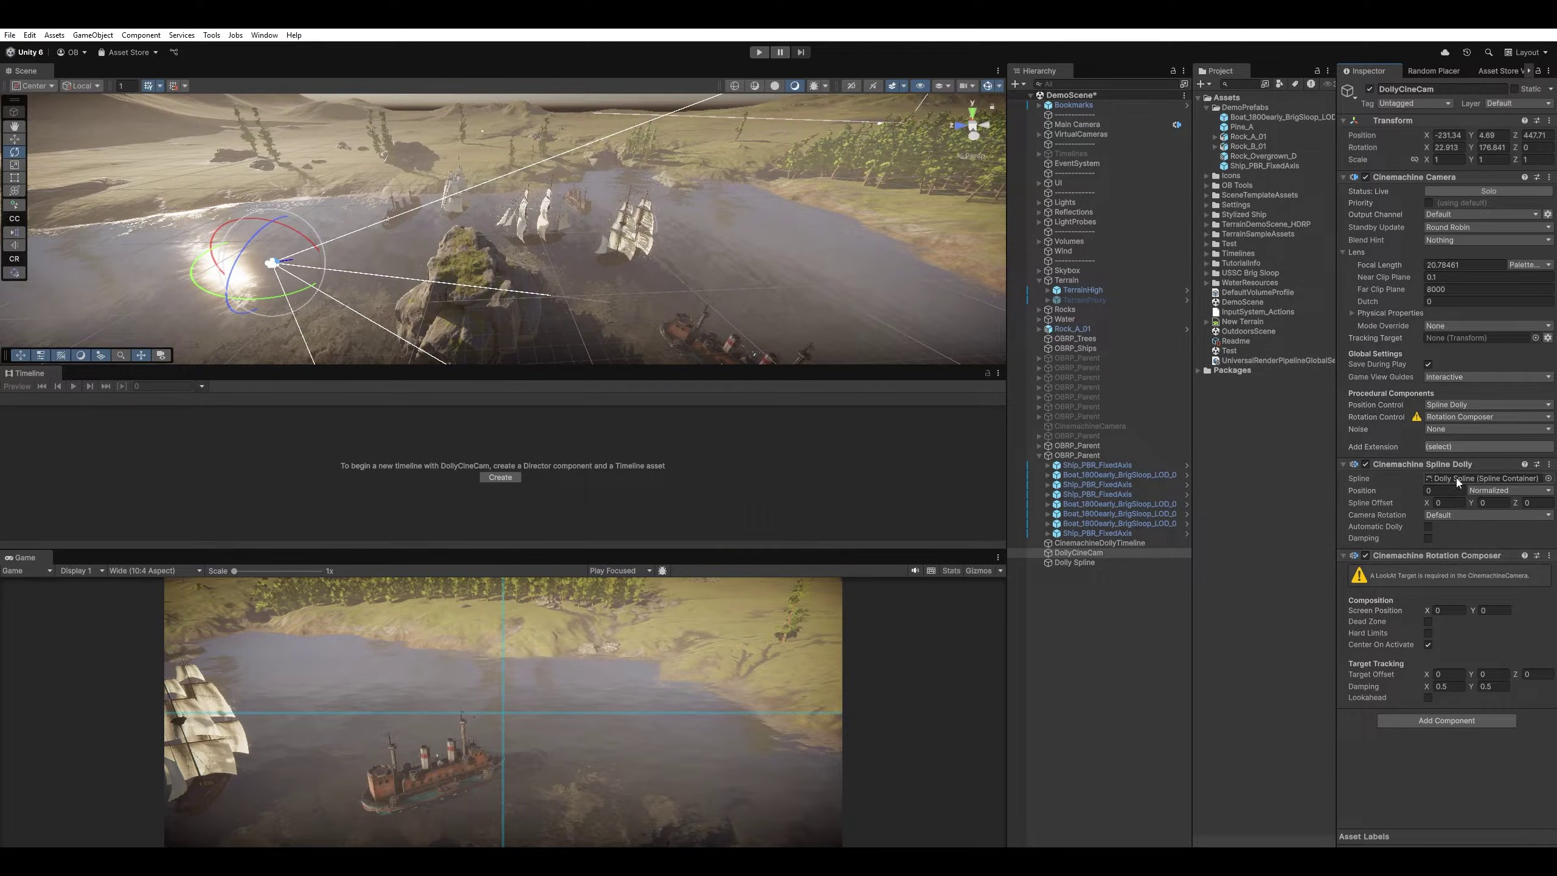
click(1443, 420)
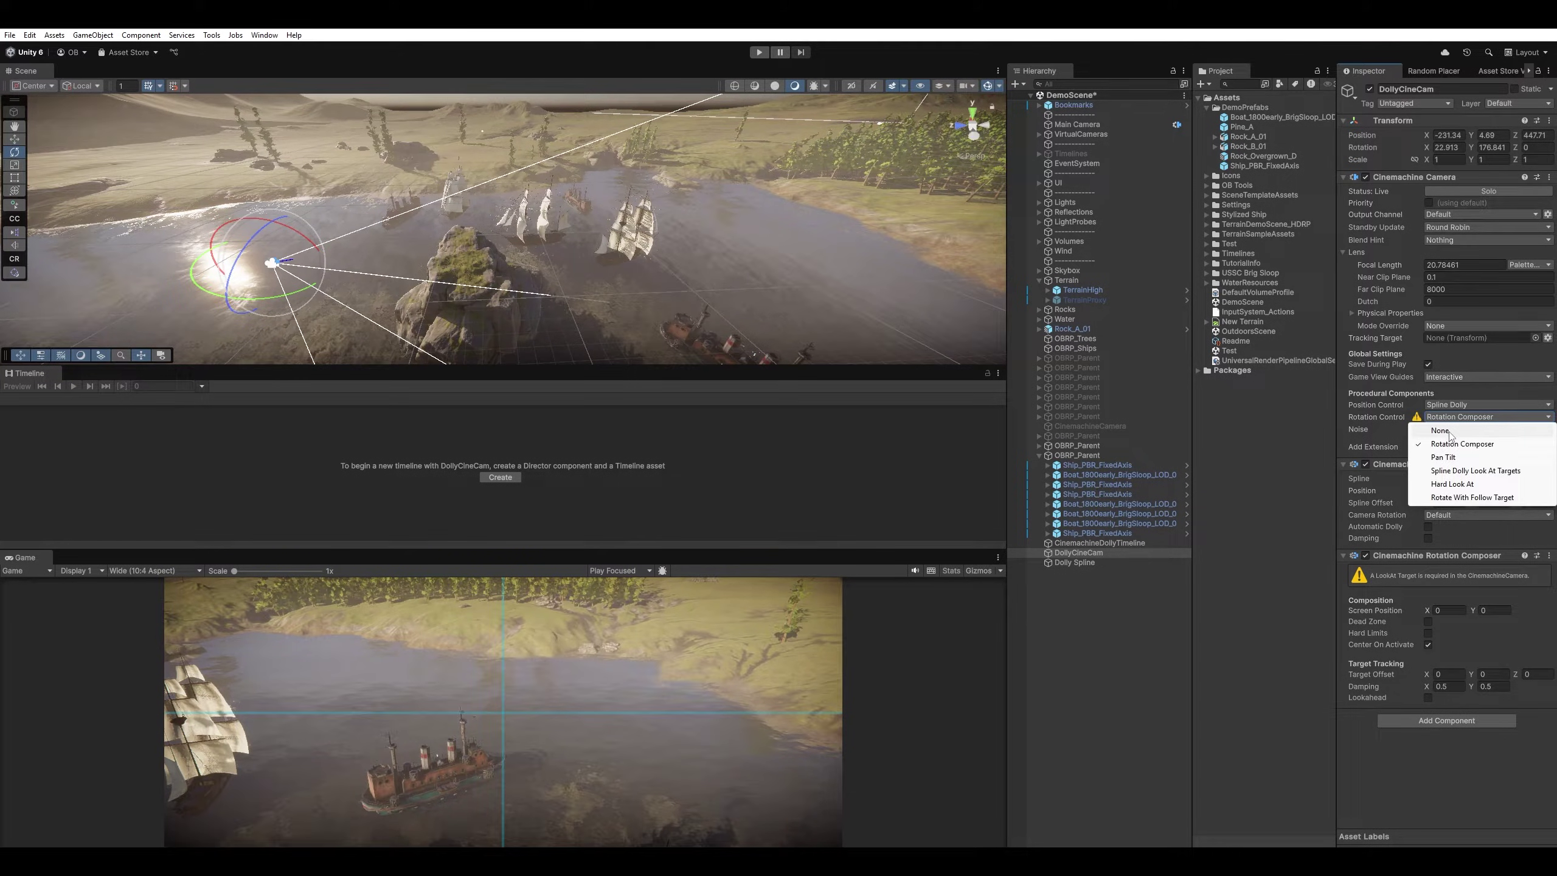
click(1451, 435)
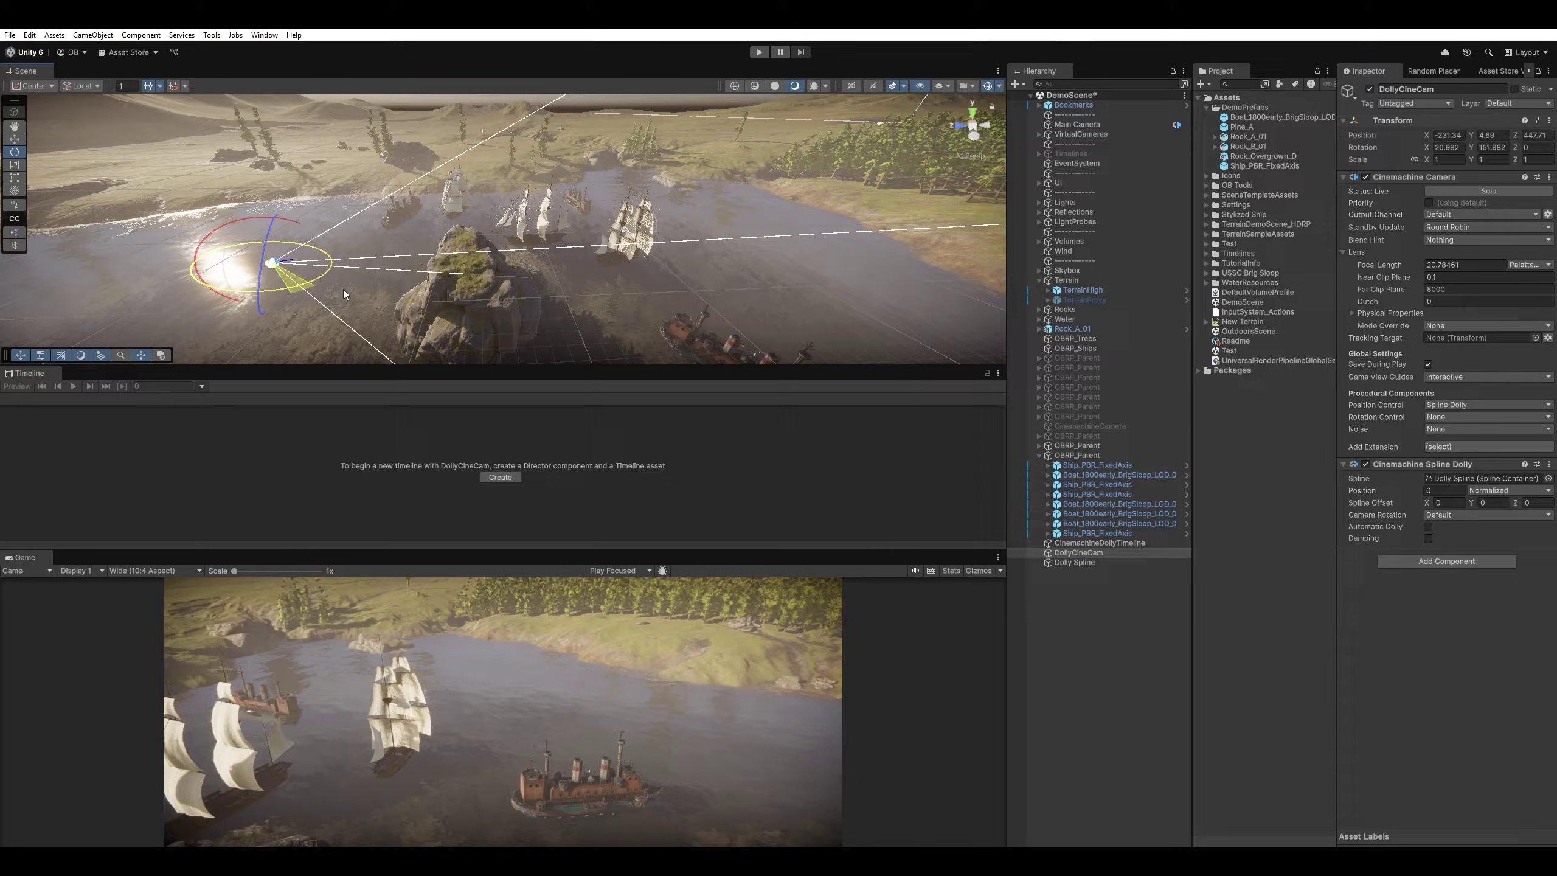
- Set DollyCineCam's X and Y rotation to 0
click(1451, 147)
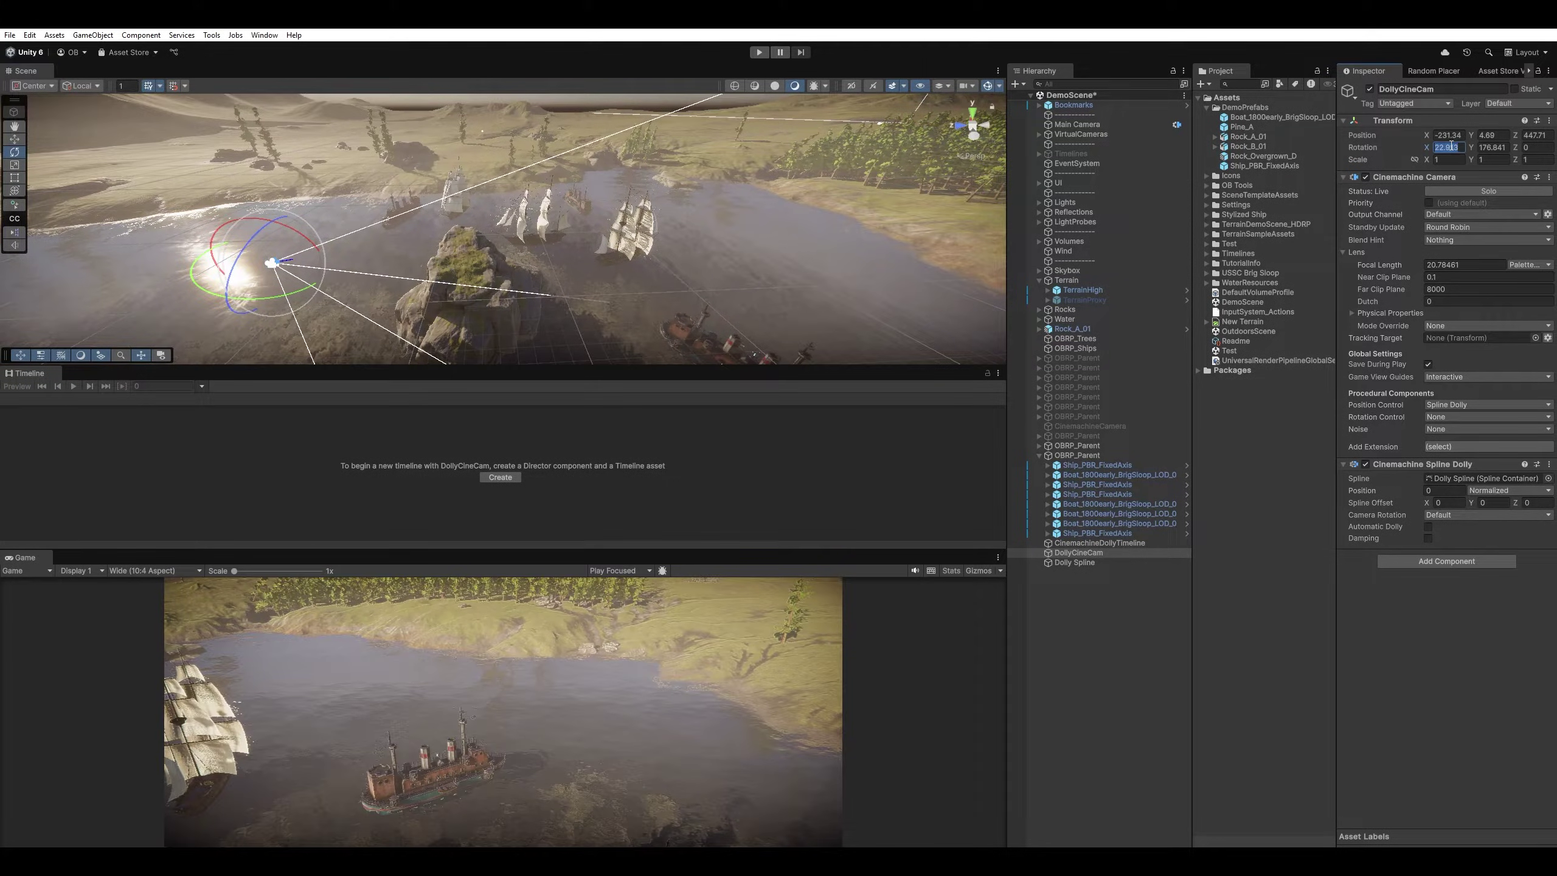
text(0)
key(Tab)
text(0)
- Switch the Dolly Spline to spline editing and select its end knot, Knot 1, beside the camera
click(1075, 563)
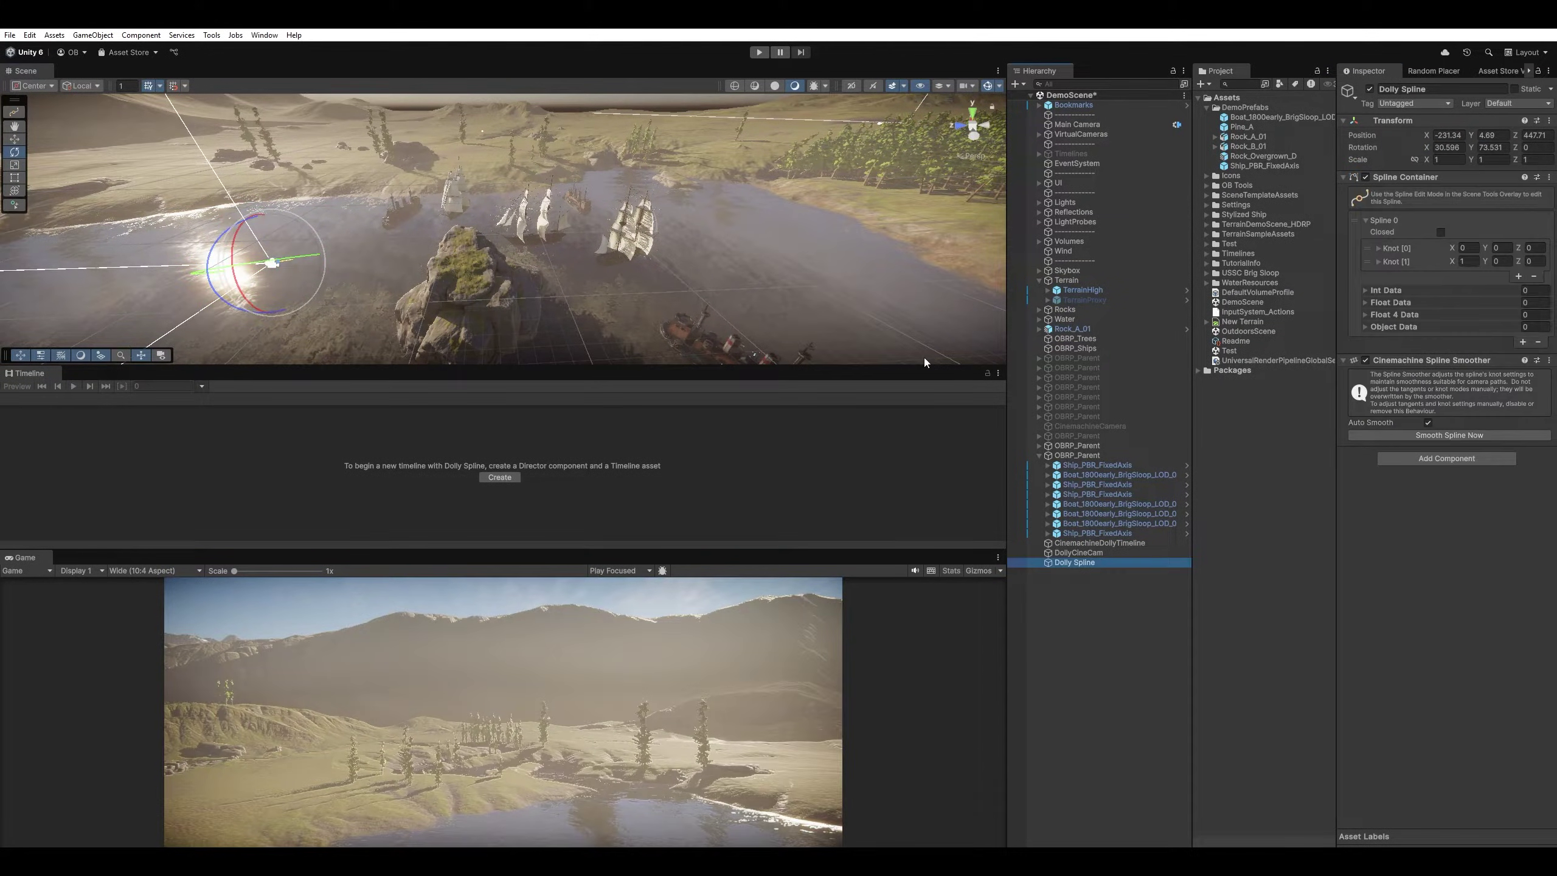
right_drag(592, 245, 575, 252)
alt+drag(575, 253, 581, 301)
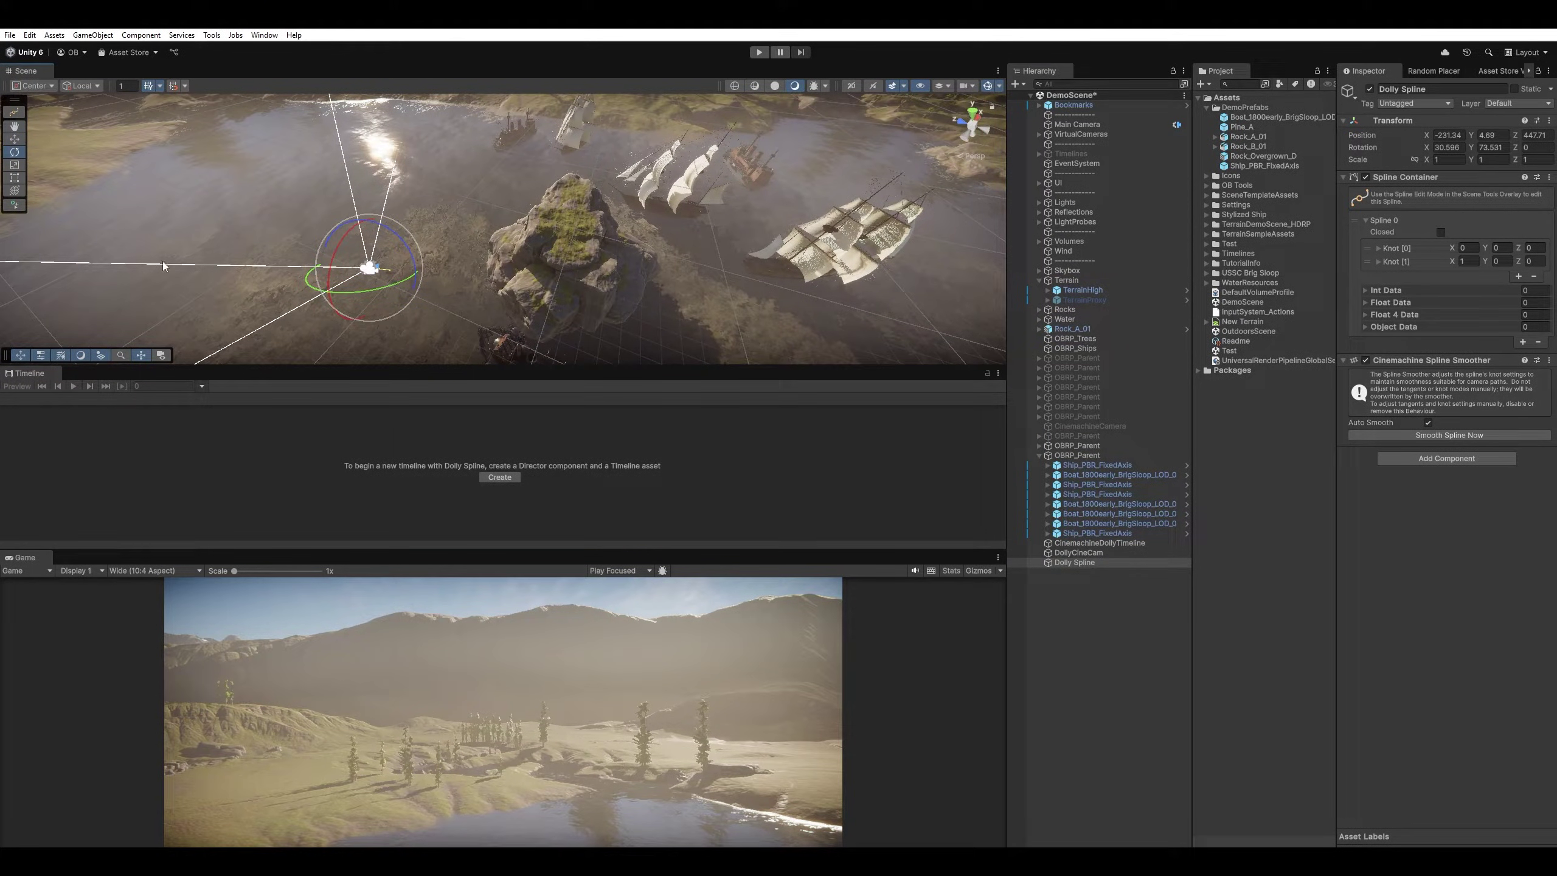
click(13, 115)
click(390, 268)
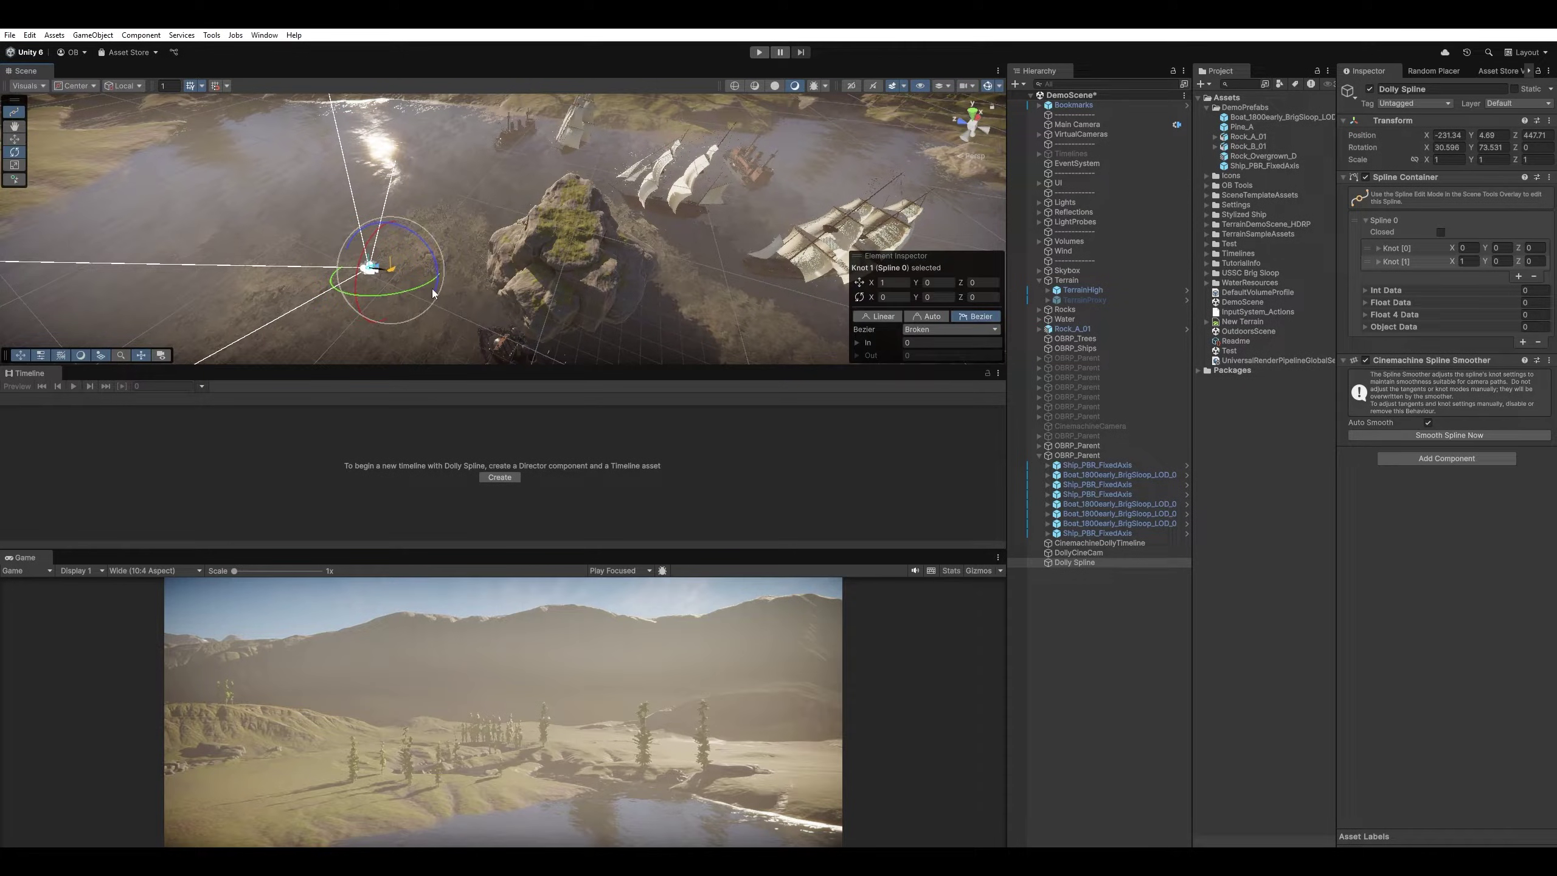
scroll(452, 296, up, 4)
right_drag(452, 295, 501, 314)
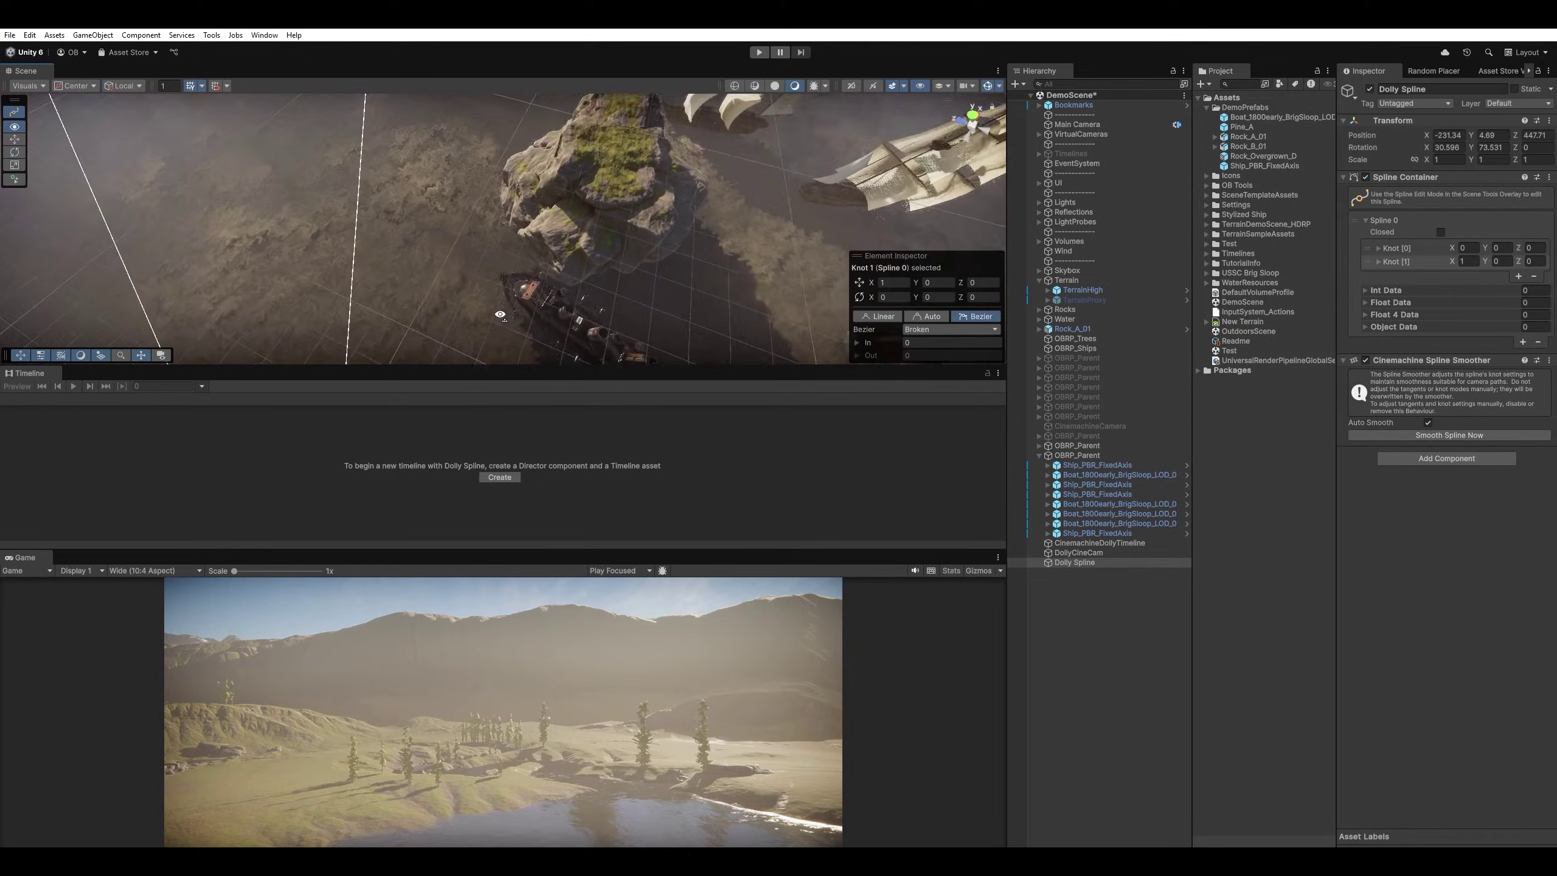
alt+drag(500, 314, 504, 258)
click(507, 248)
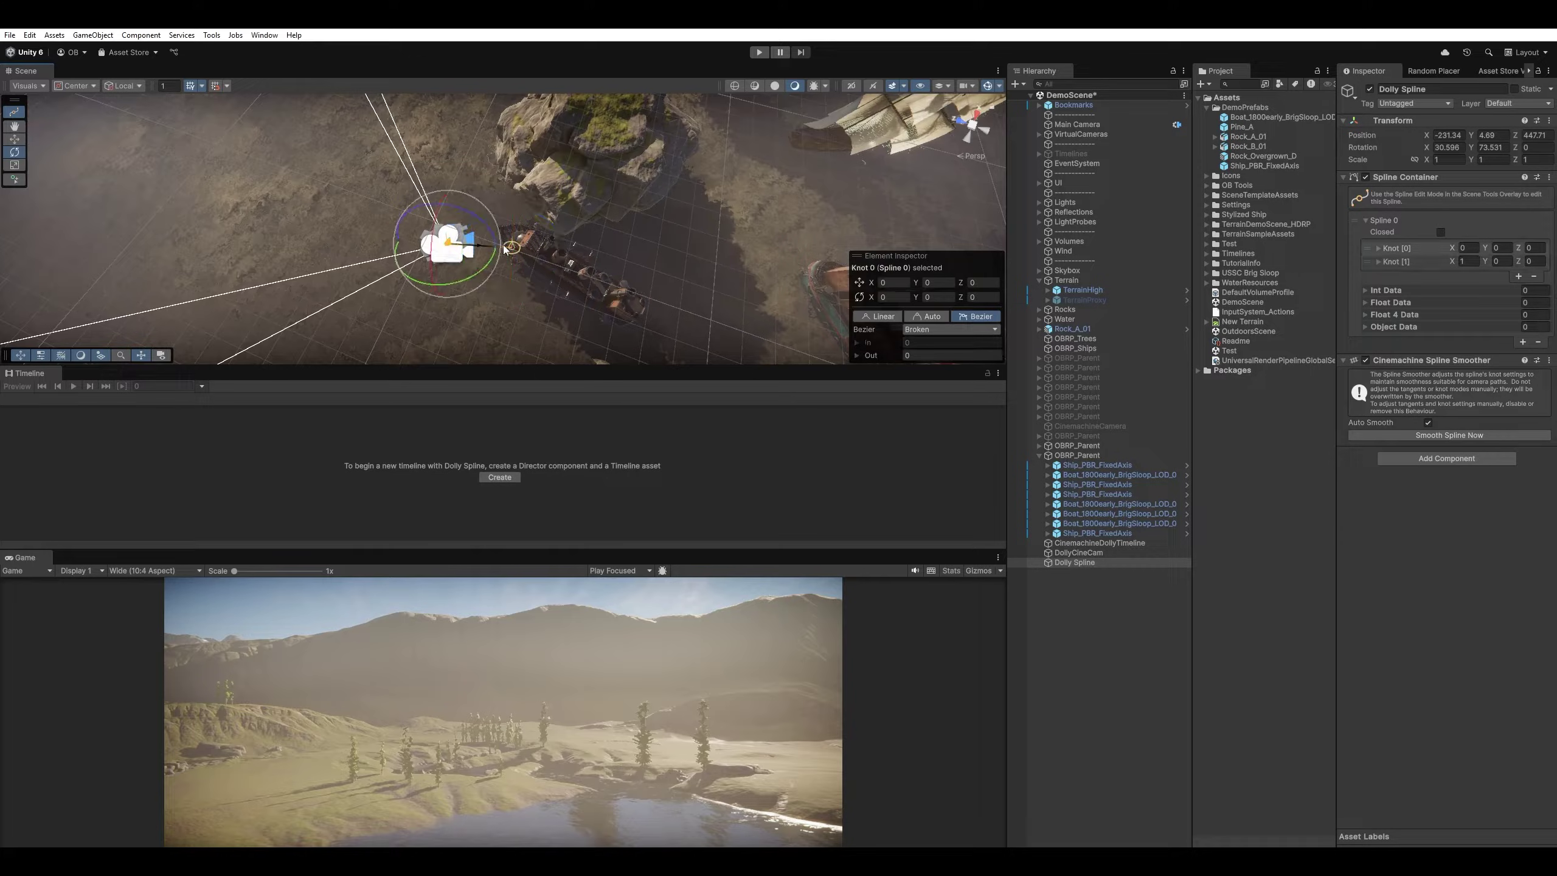
click(511, 247)
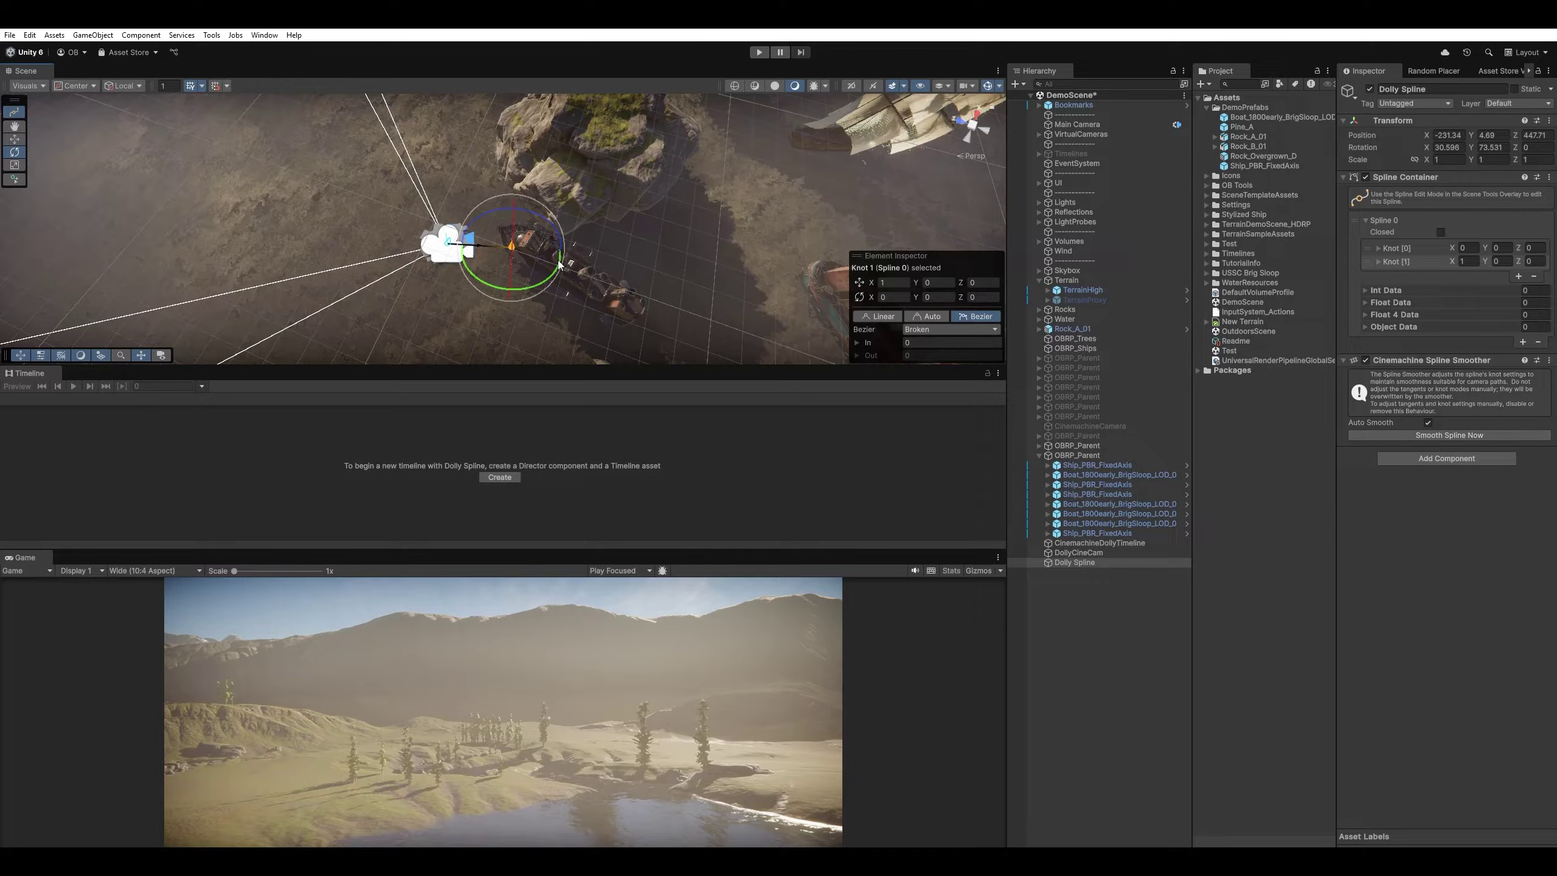
- Stretch the Dolly Spline across the lake by moving Knot 1 far past the rock and Knot 0 to the opposite side
key(w)
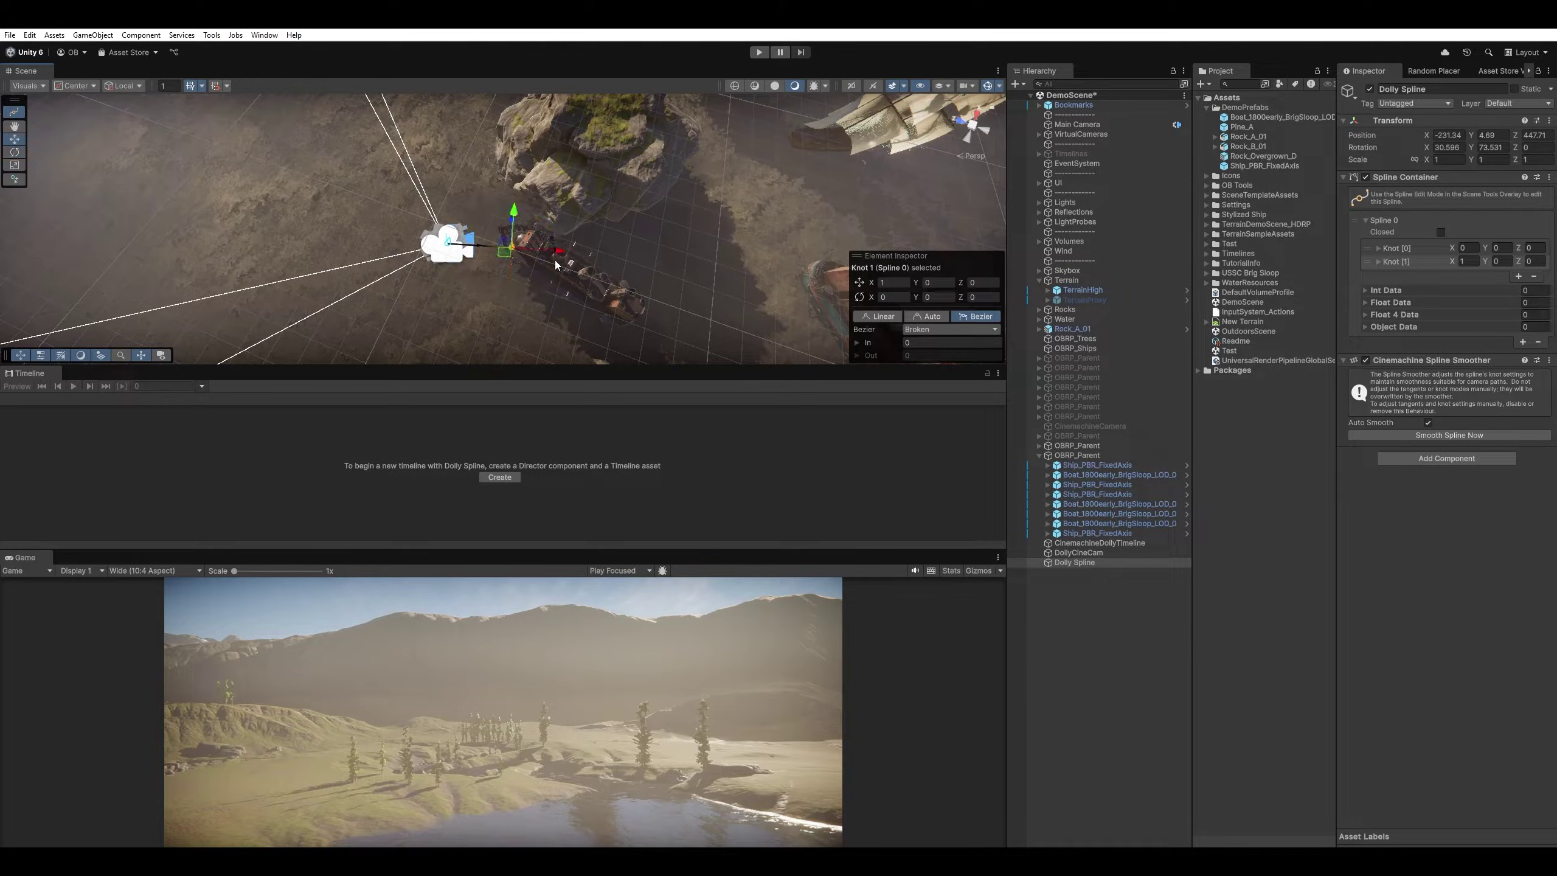
drag(513, 247, 884, 223)
key(s)
right_drag(884, 222, 716, 219)
alt+drag(716, 219, 683, 213)
right_drag(682, 213, 866, 221)
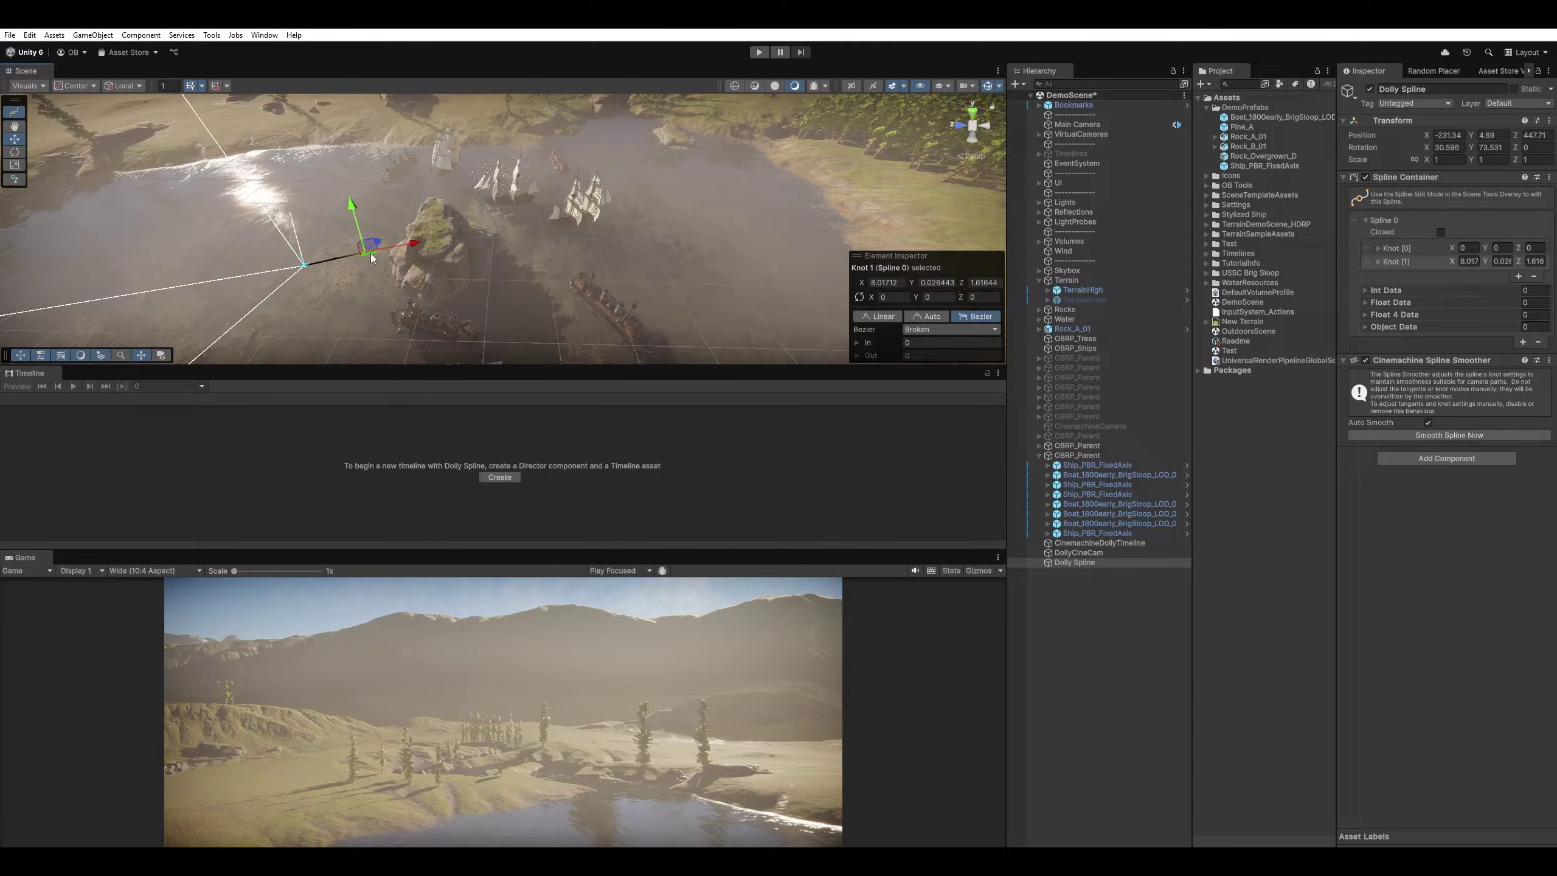
drag(369, 251, 787, 266)
click(305, 267)
- Set the Dolly Spline's X and Y rotation to 0
click(1447, 147)
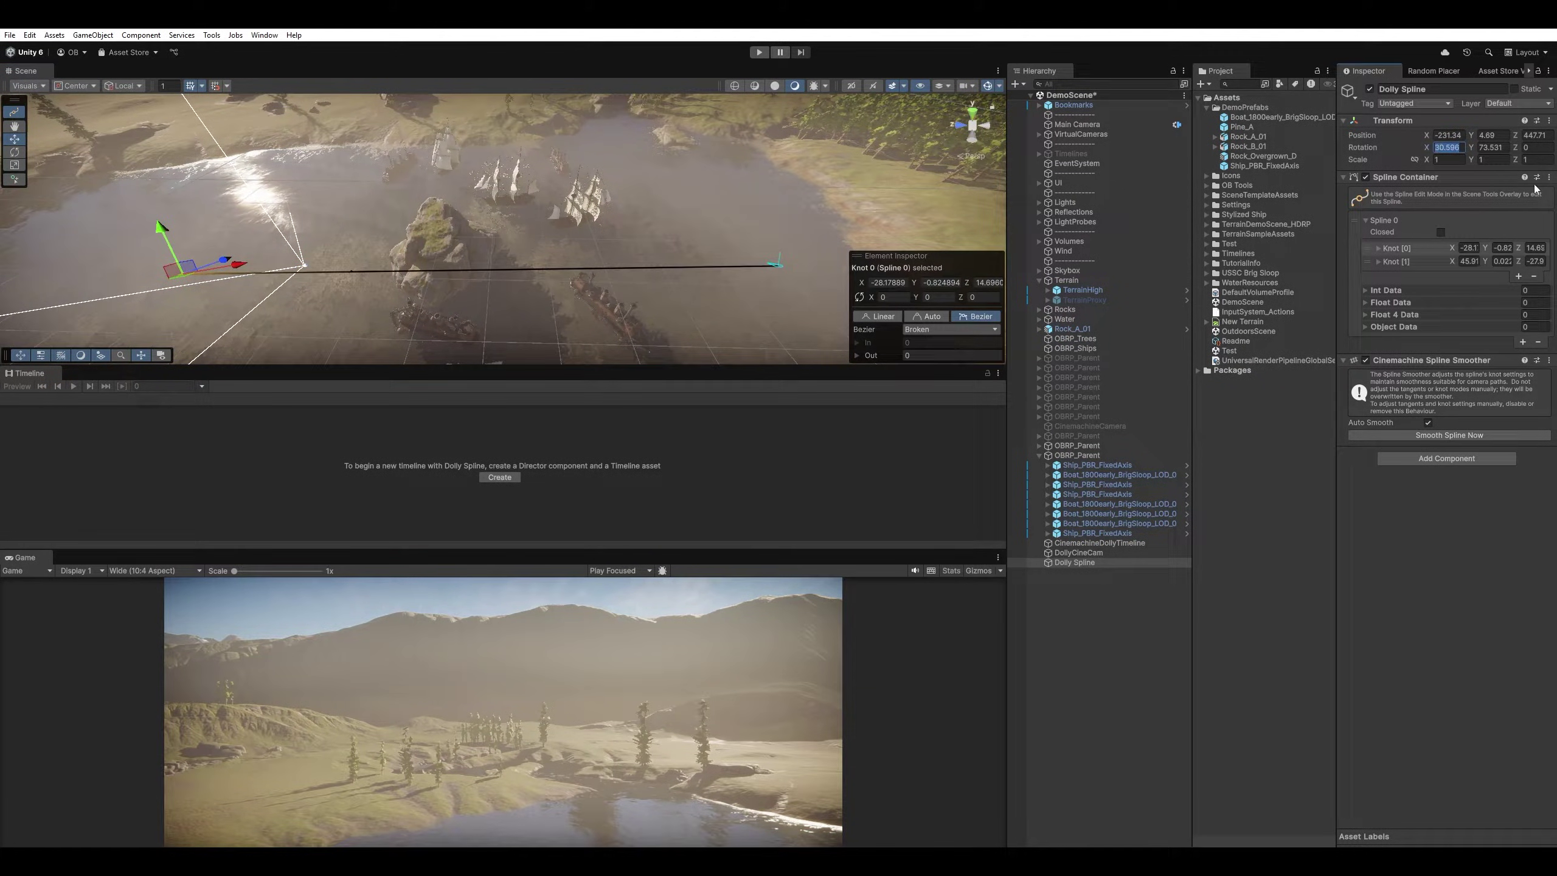
text(0)
key(Tab)
text(0)
- Reposition Knot 1 and Knot 0 so the spline spans the length of the lake in front of the ships
alt+drag(822, 161, 799, 317)
click(671, 171)
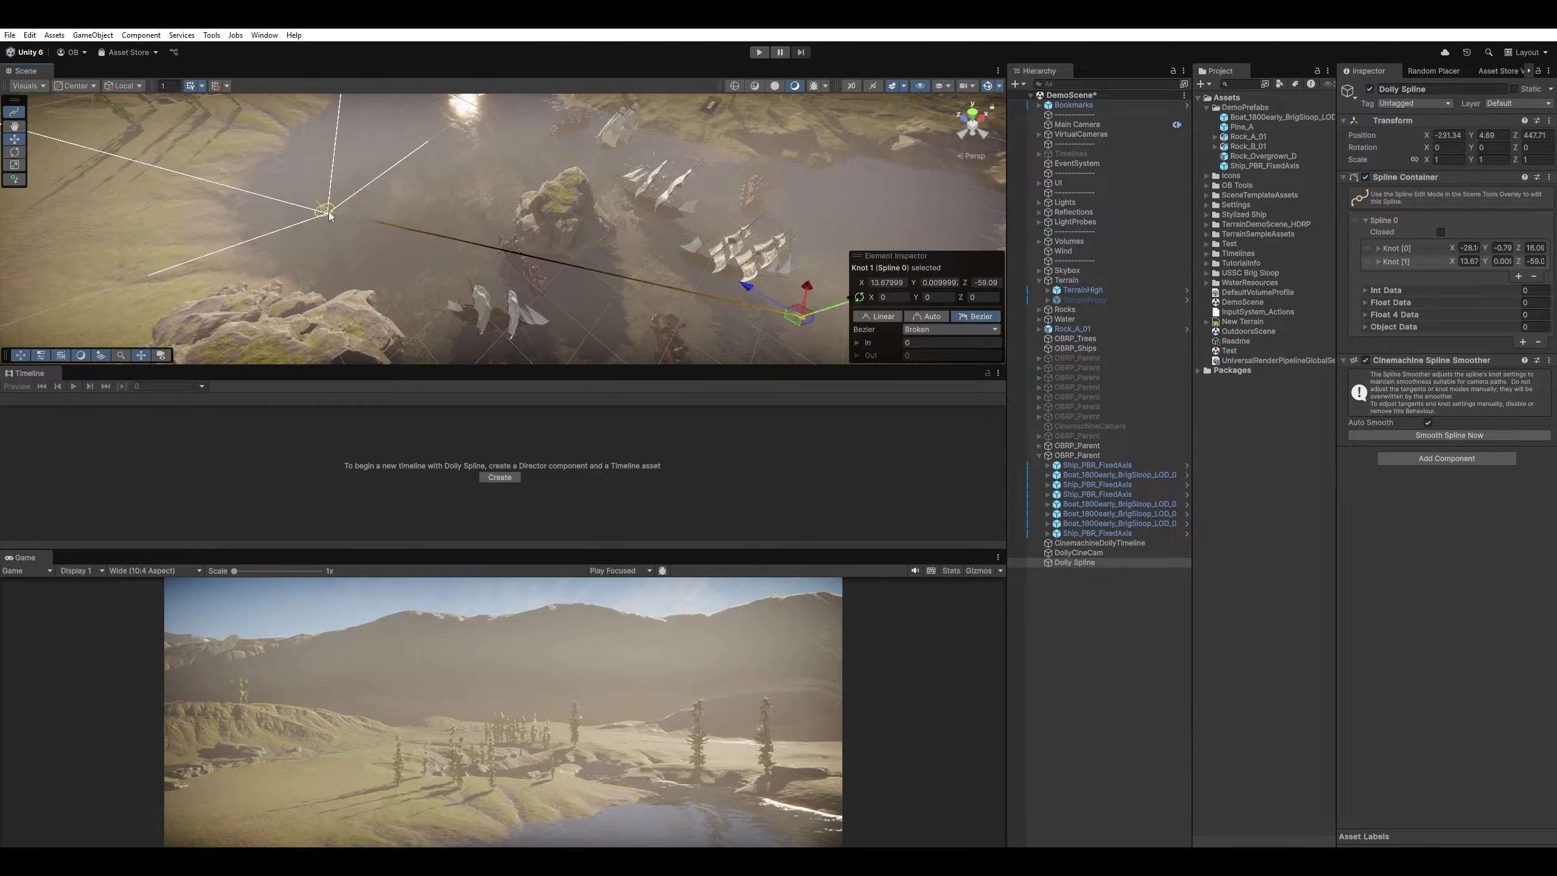
drag(326, 212, 331, 193)
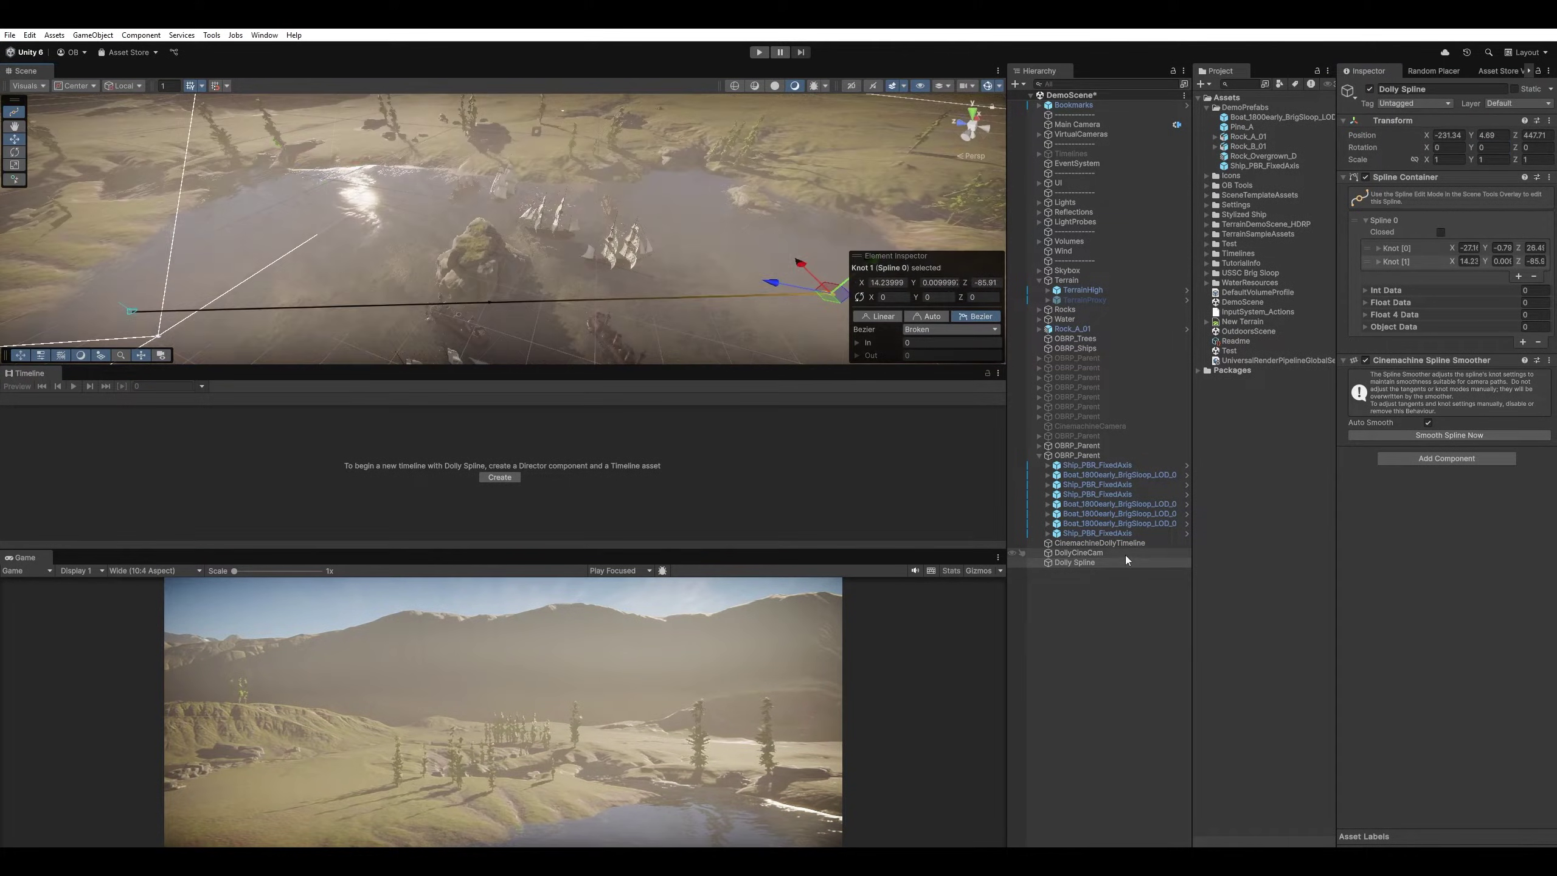
- Turn DollyCineCam to a Y rotation of about 88.8 and set its spline position unit to Distance
click(1079, 553)
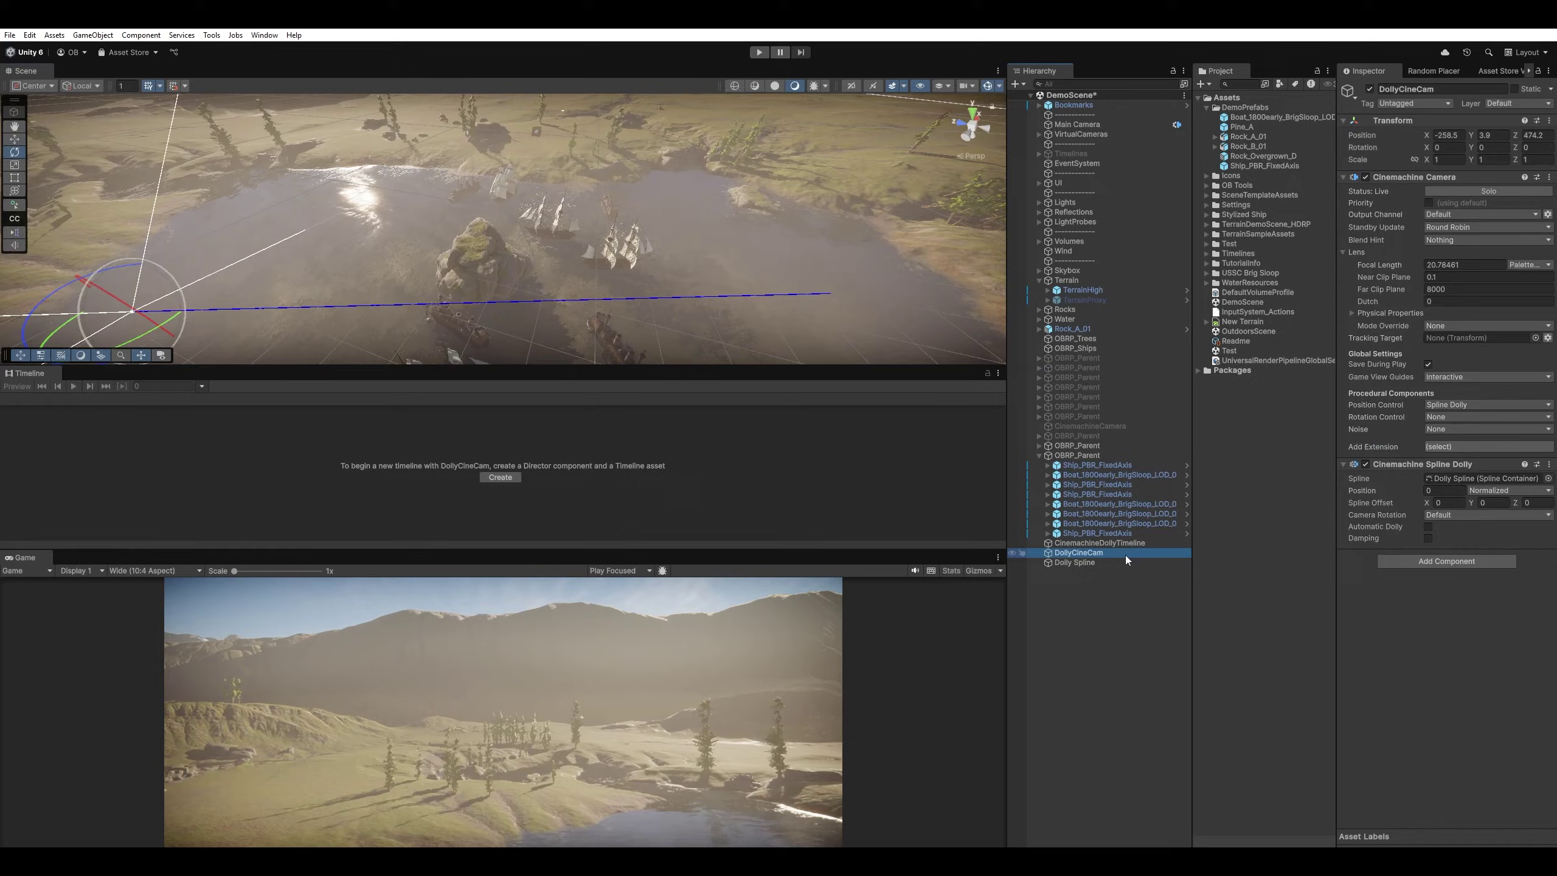
drag(174, 331, 1456, 331)
click(1508, 491)
click(1410, 513)
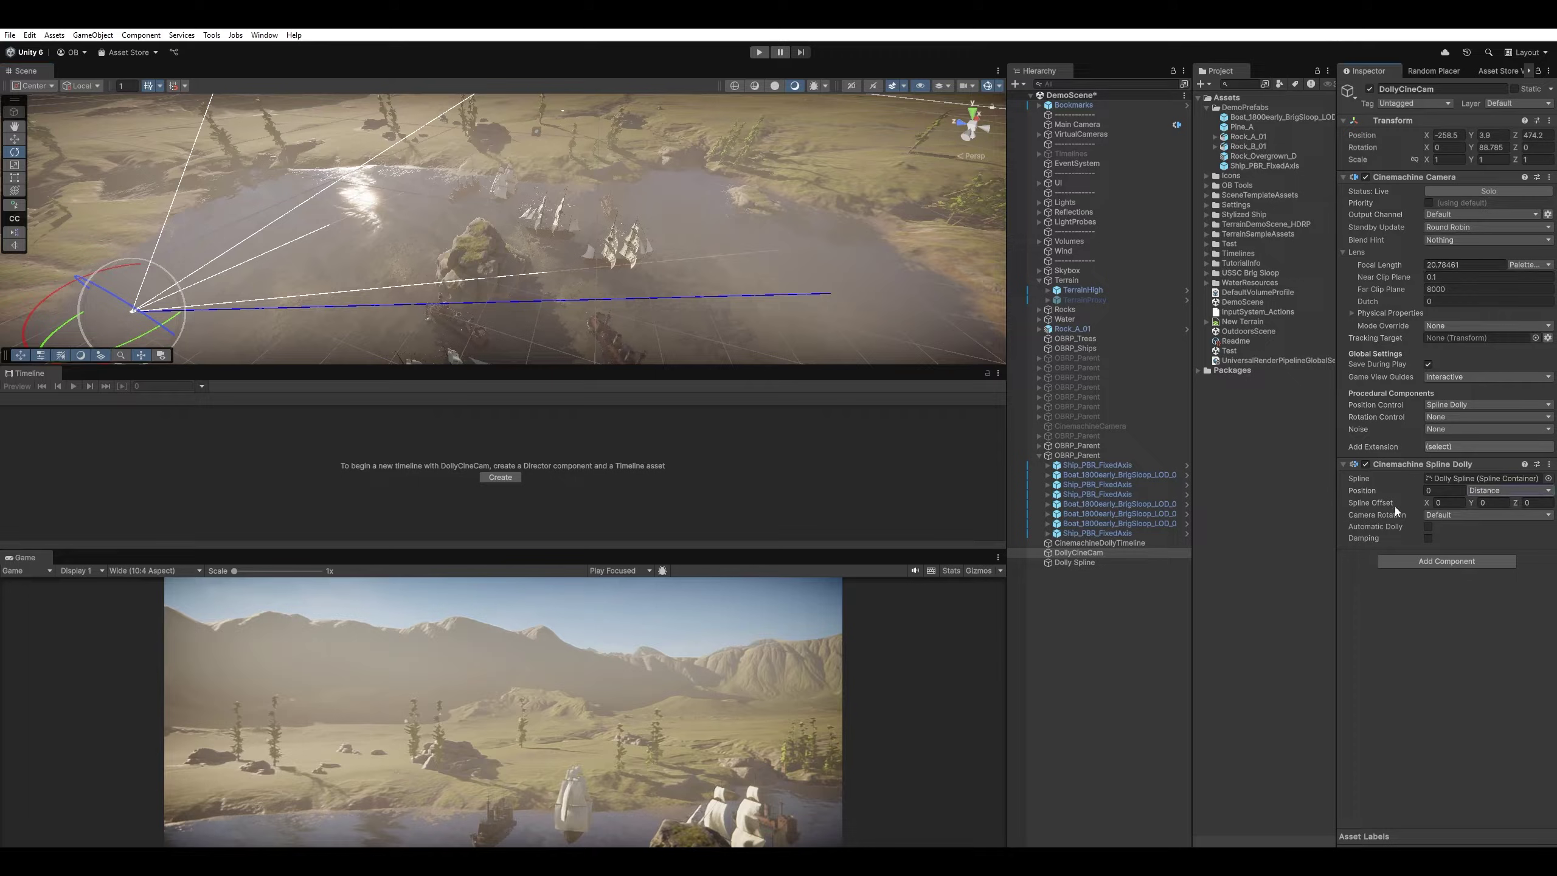
click(1500, 493)
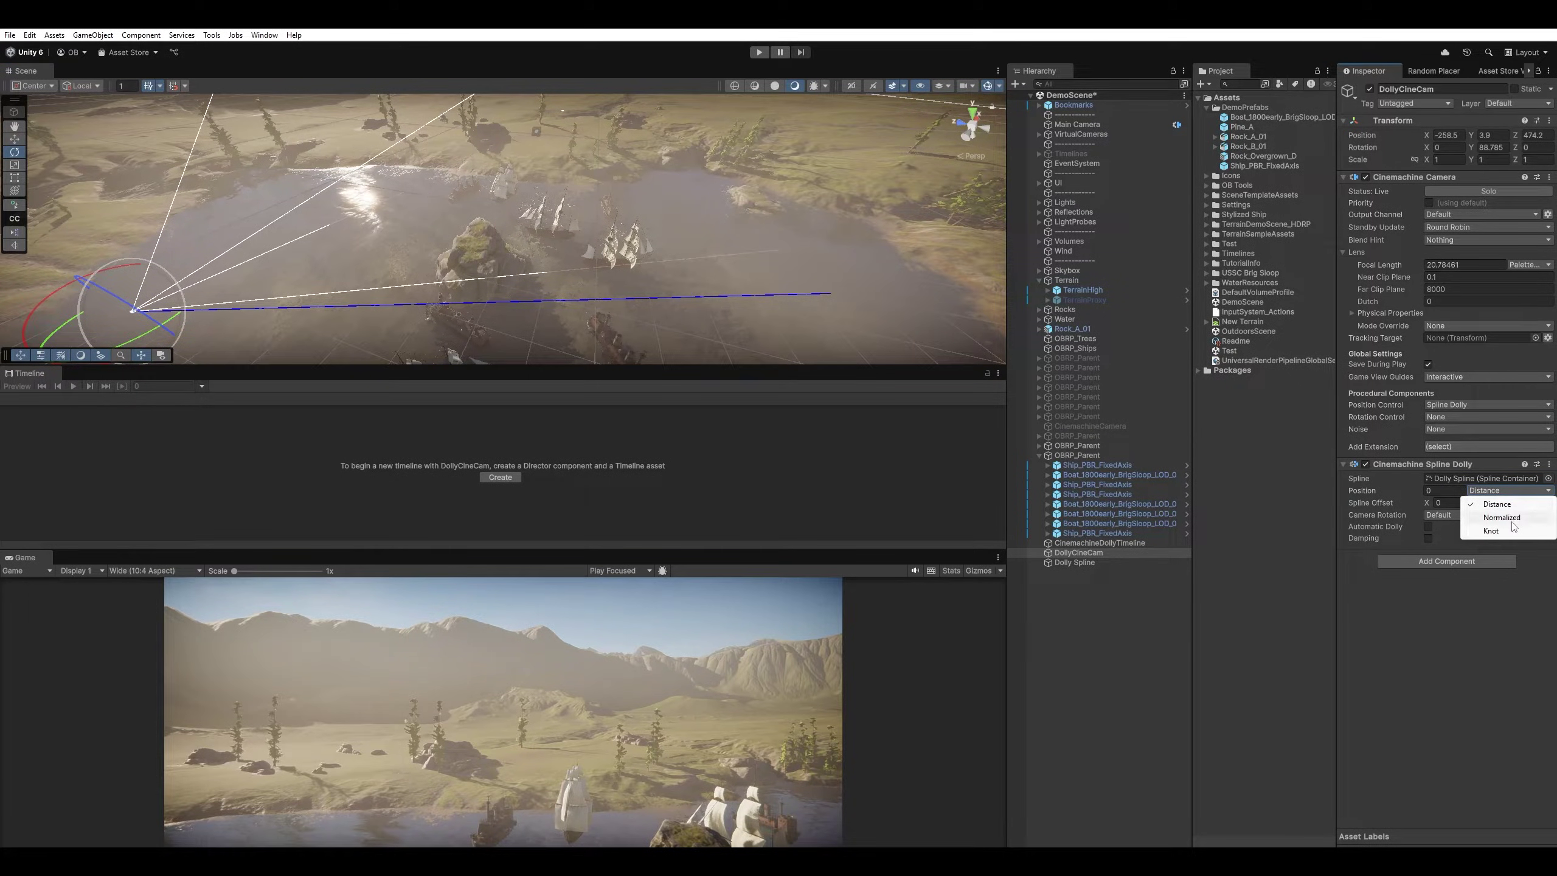
click(1480, 630)
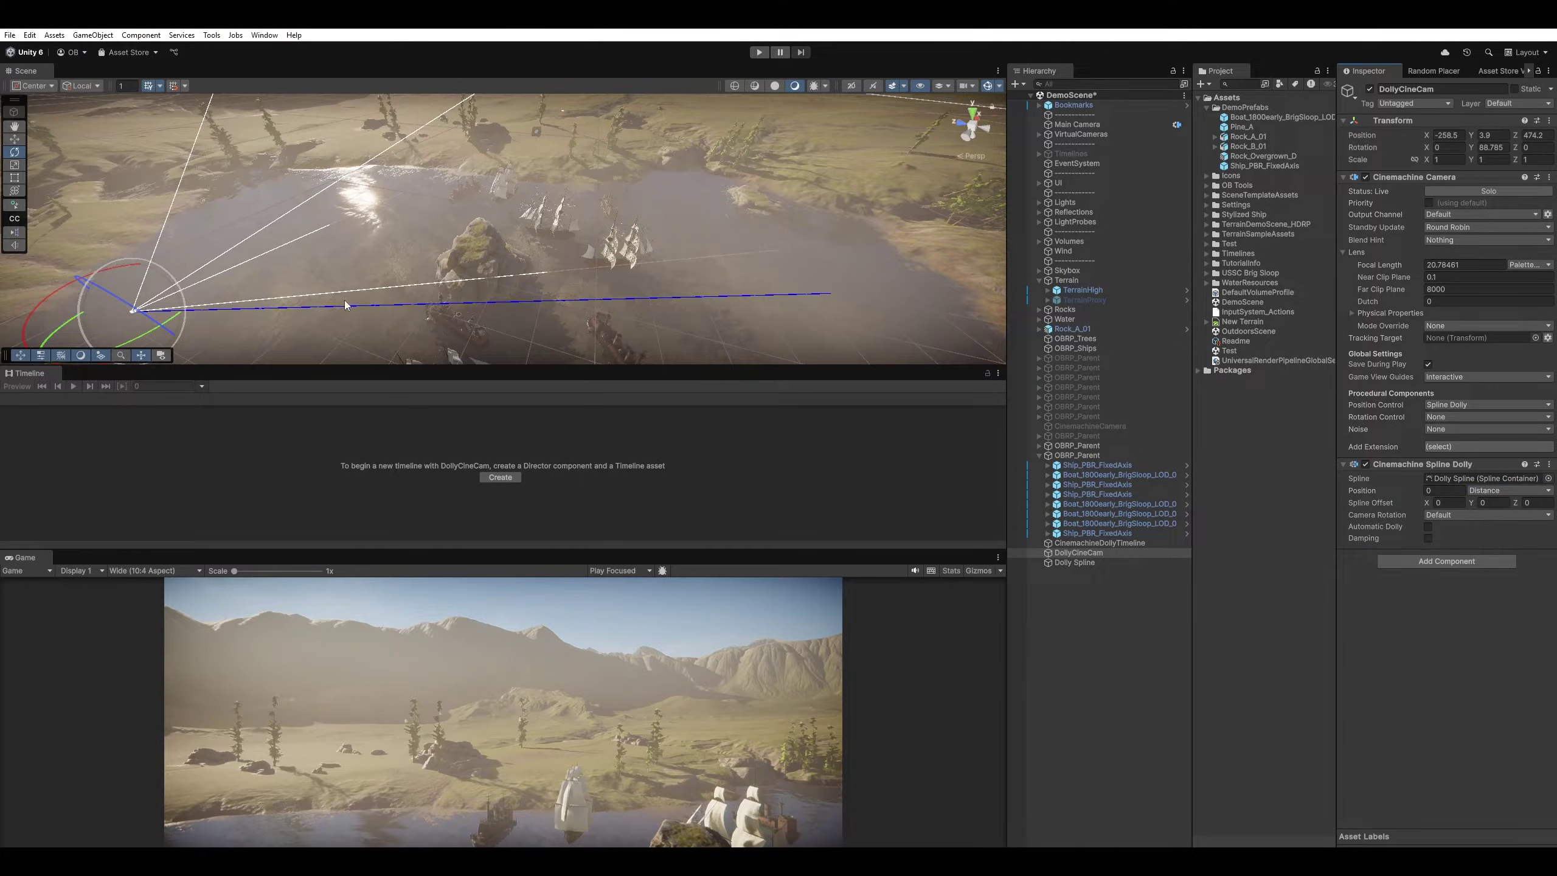
- Return to spline editing on Dolly Spline and move Knot 1 to about X 16.84, Z -88.31
key(s)
right_drag(596, 294, 609, 283)
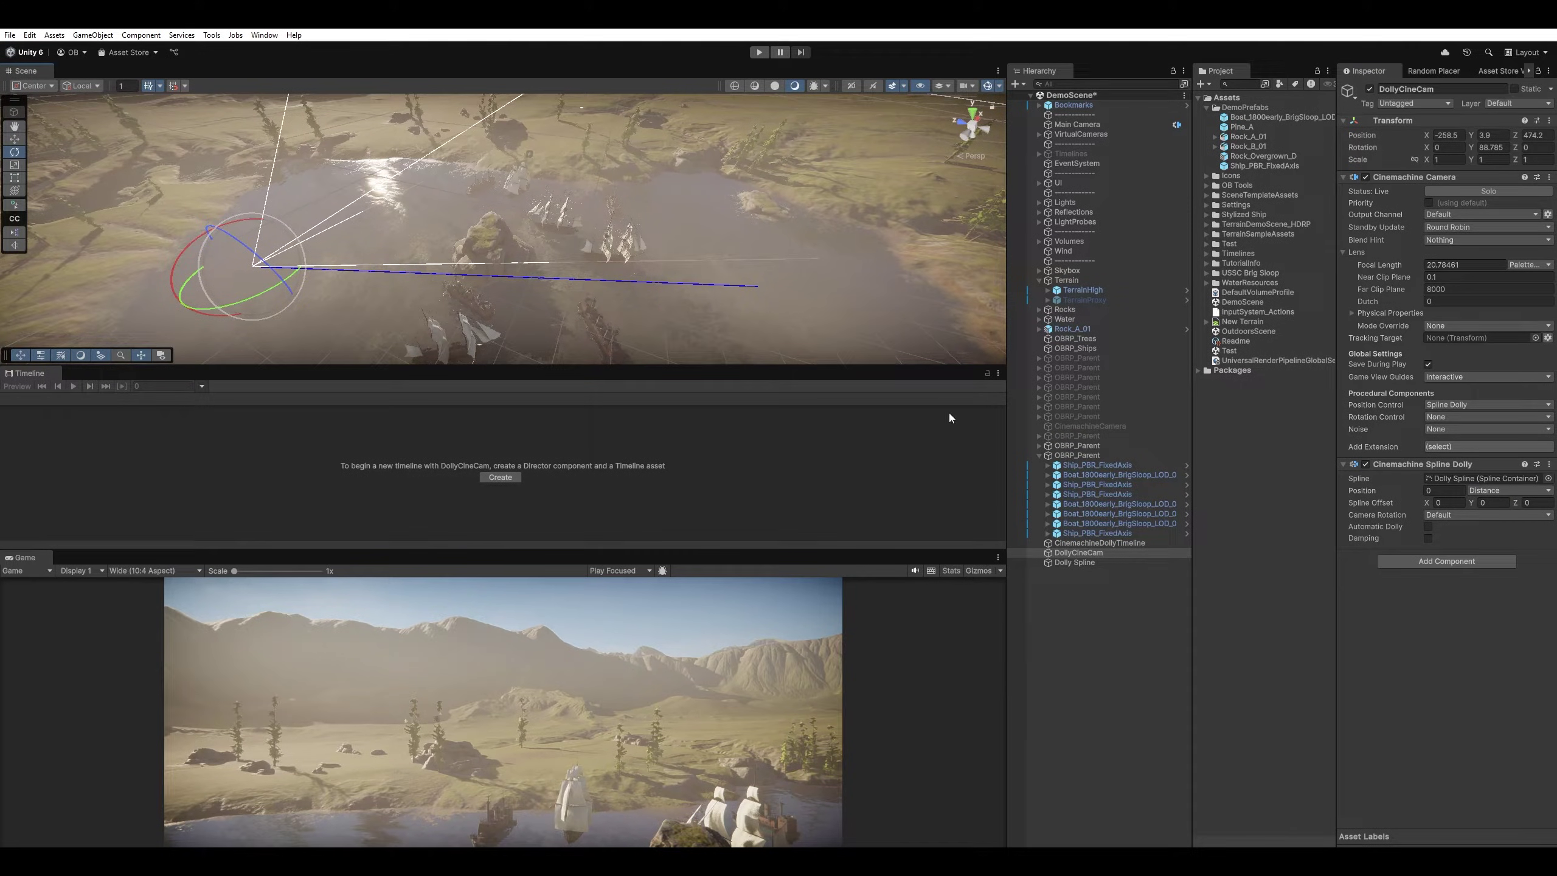
click(1081, 562)
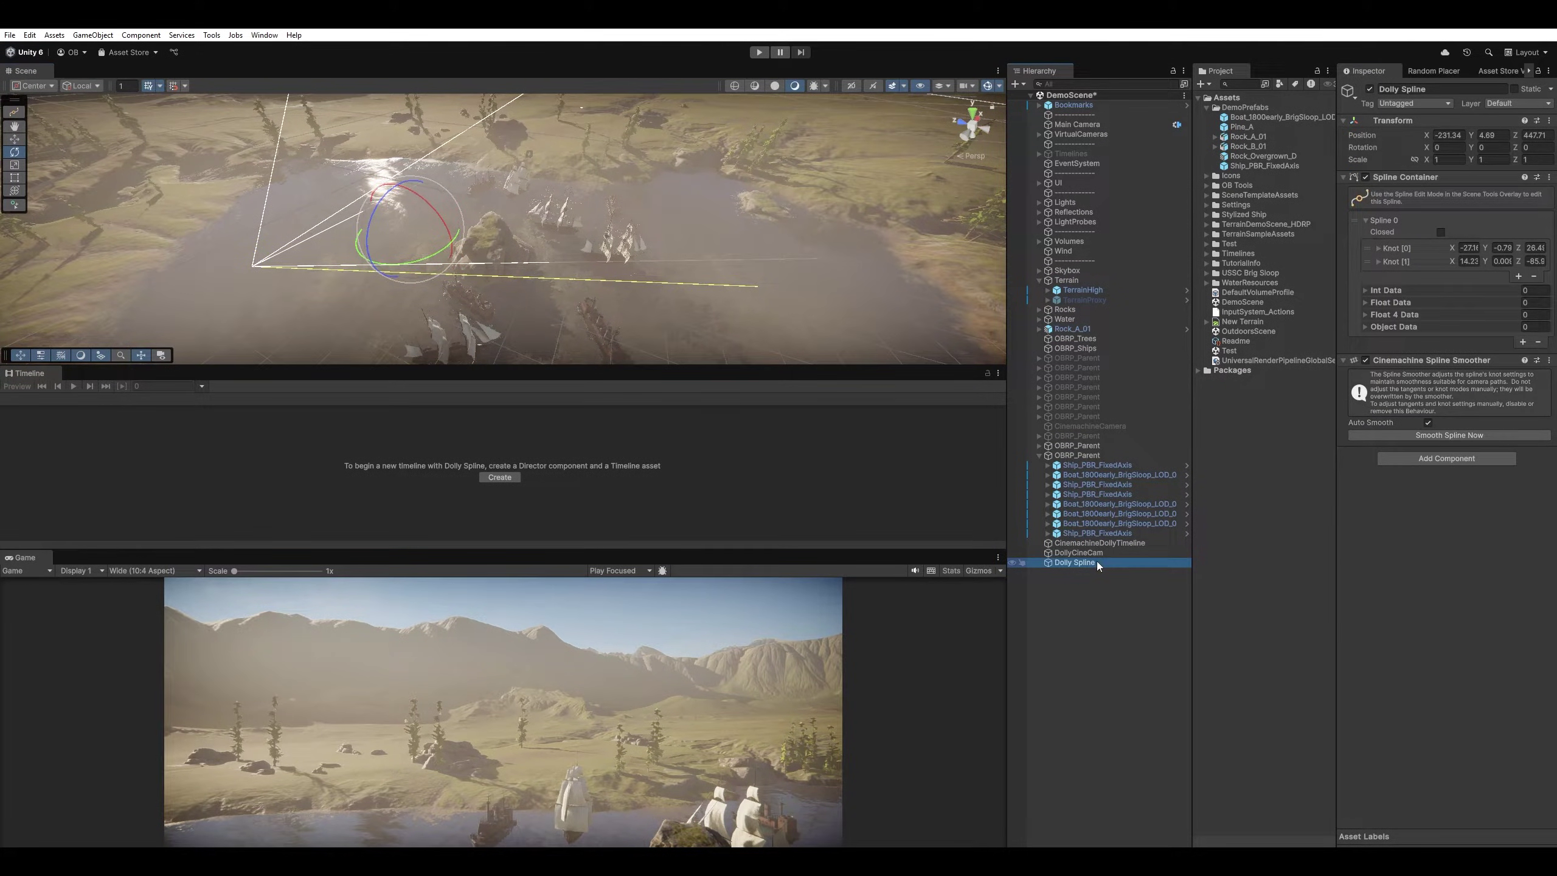
click(14, 112)
click(758, 286)
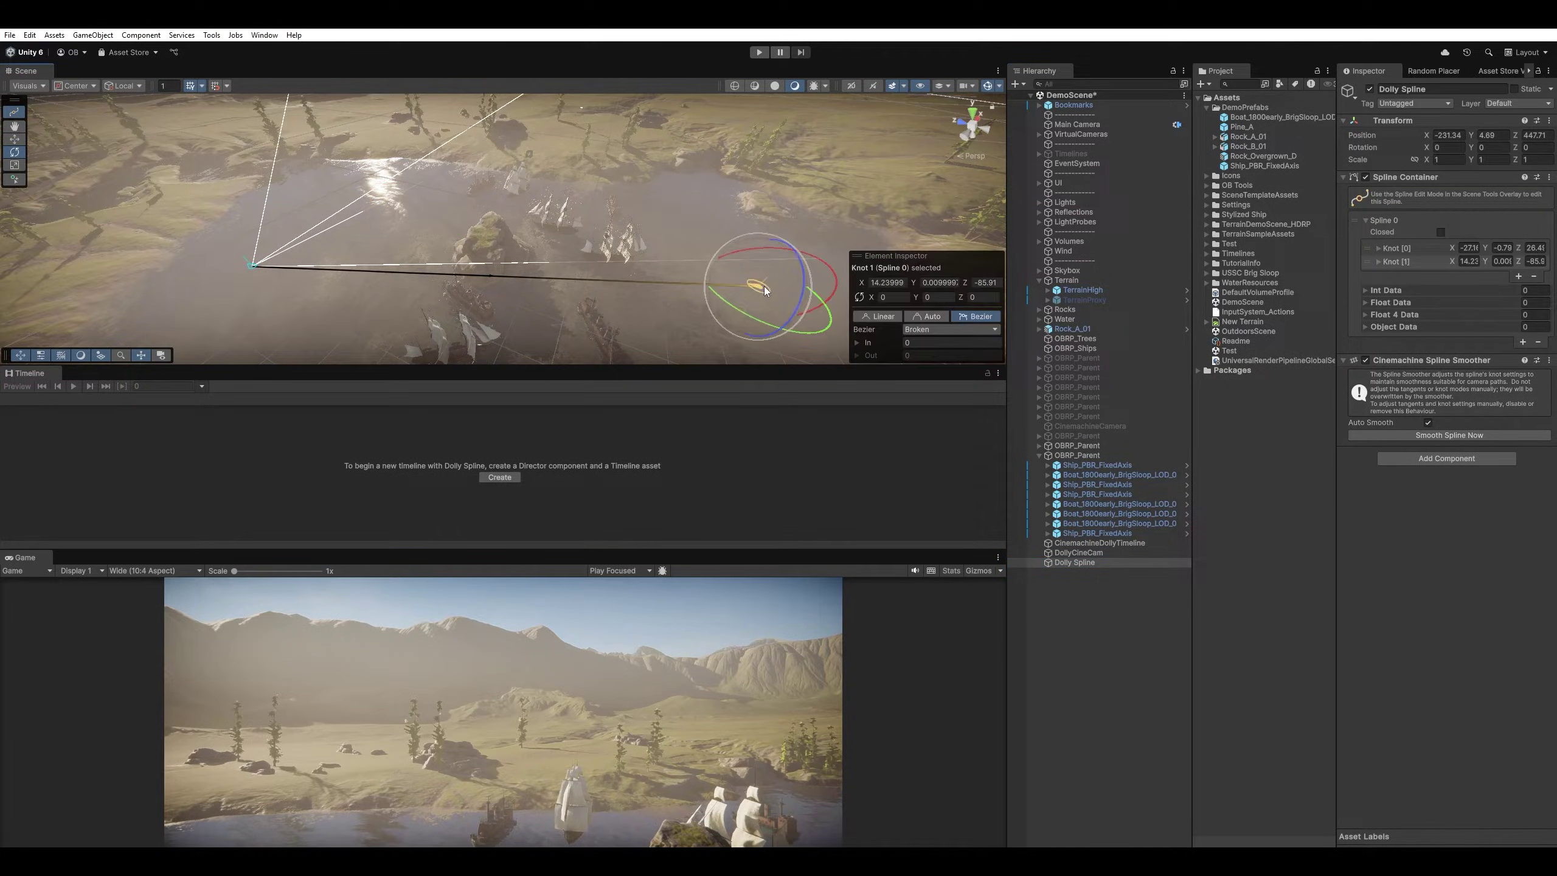
key(w)
drag(761, 295, 769, 290)
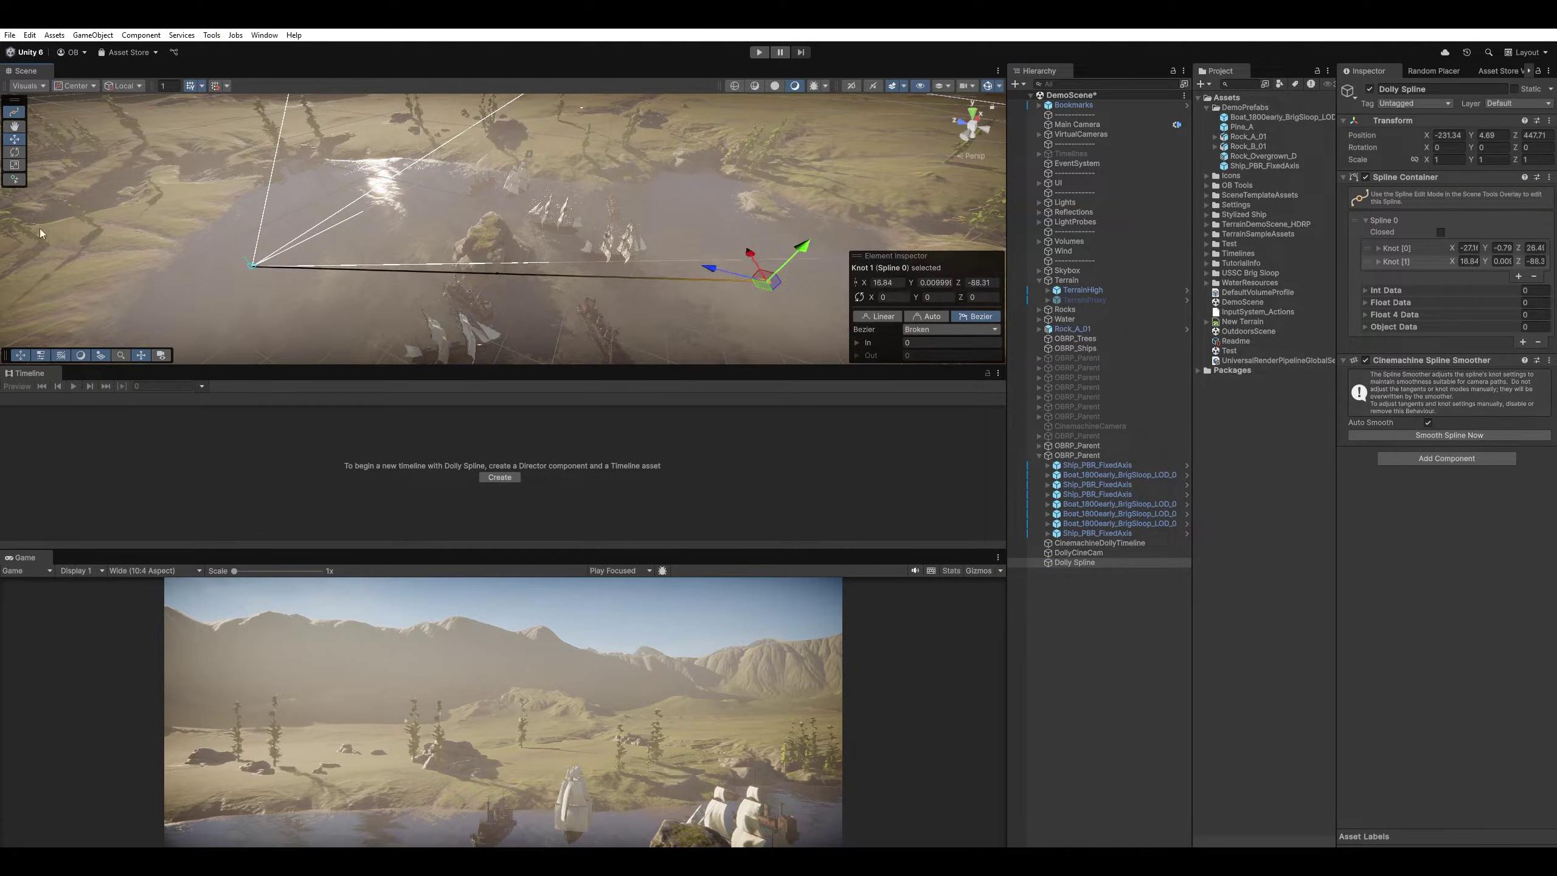
- Extend the Dolly Spline from Knot 1 with two new knots curving around the far end of the lake
click(14, 179)
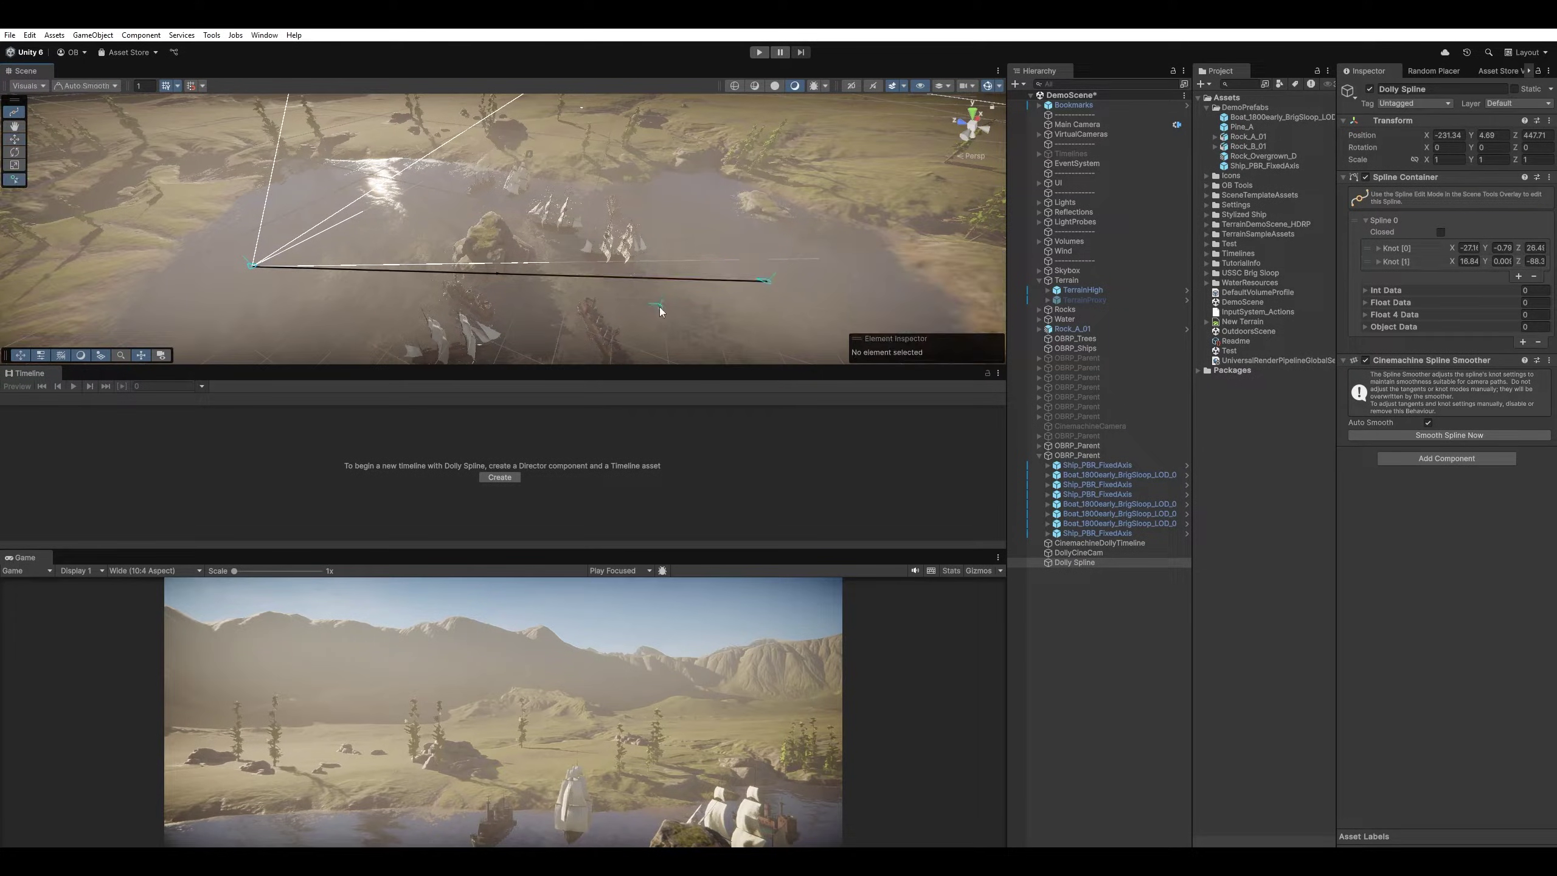
click(769, 280)
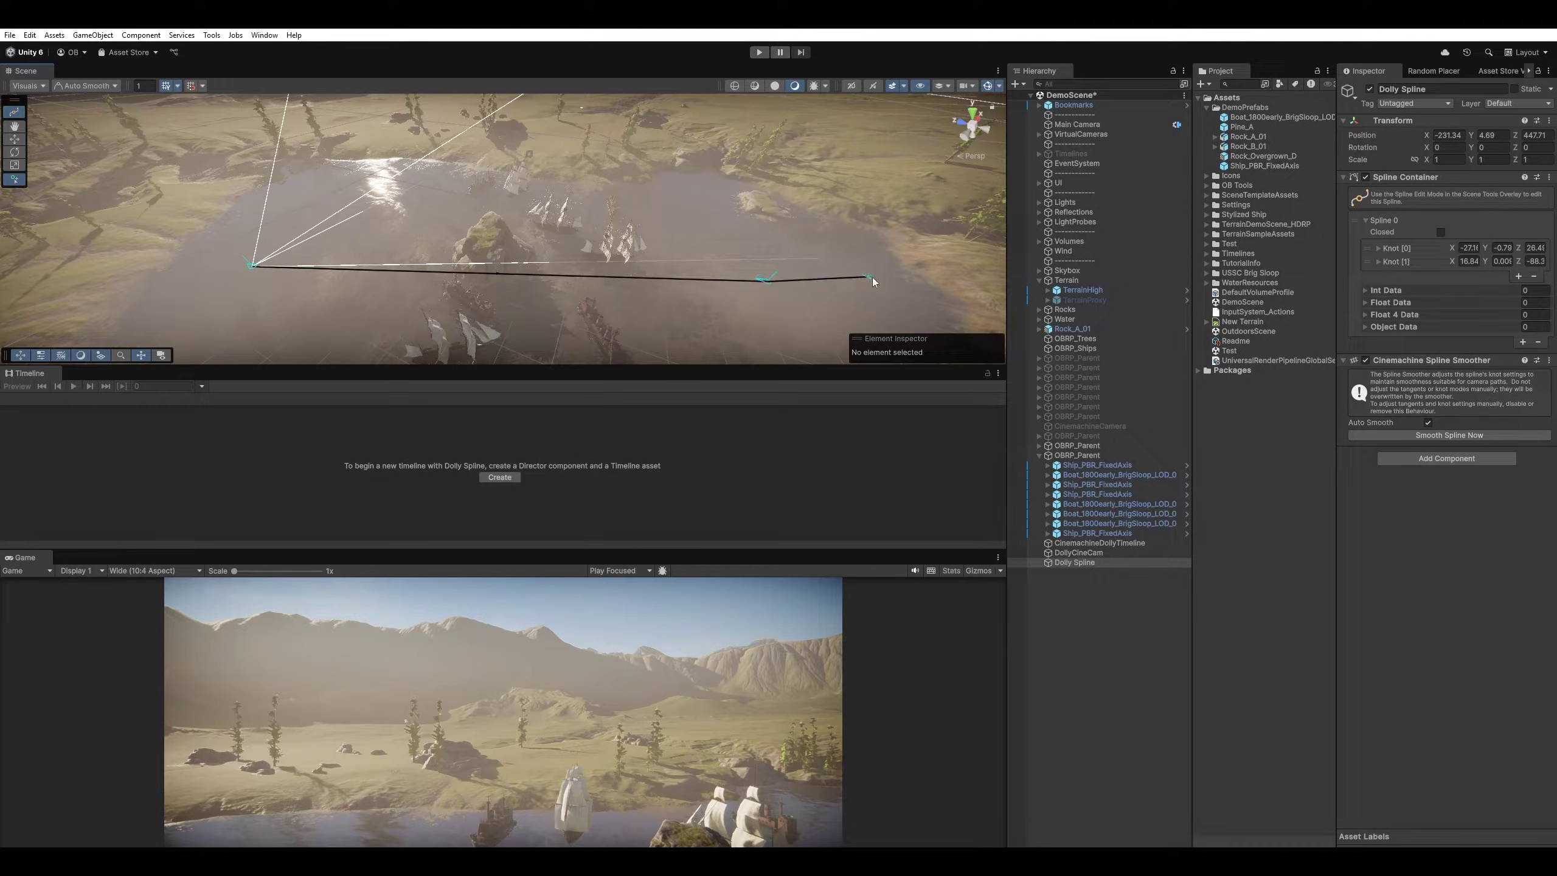
click(942, 248)
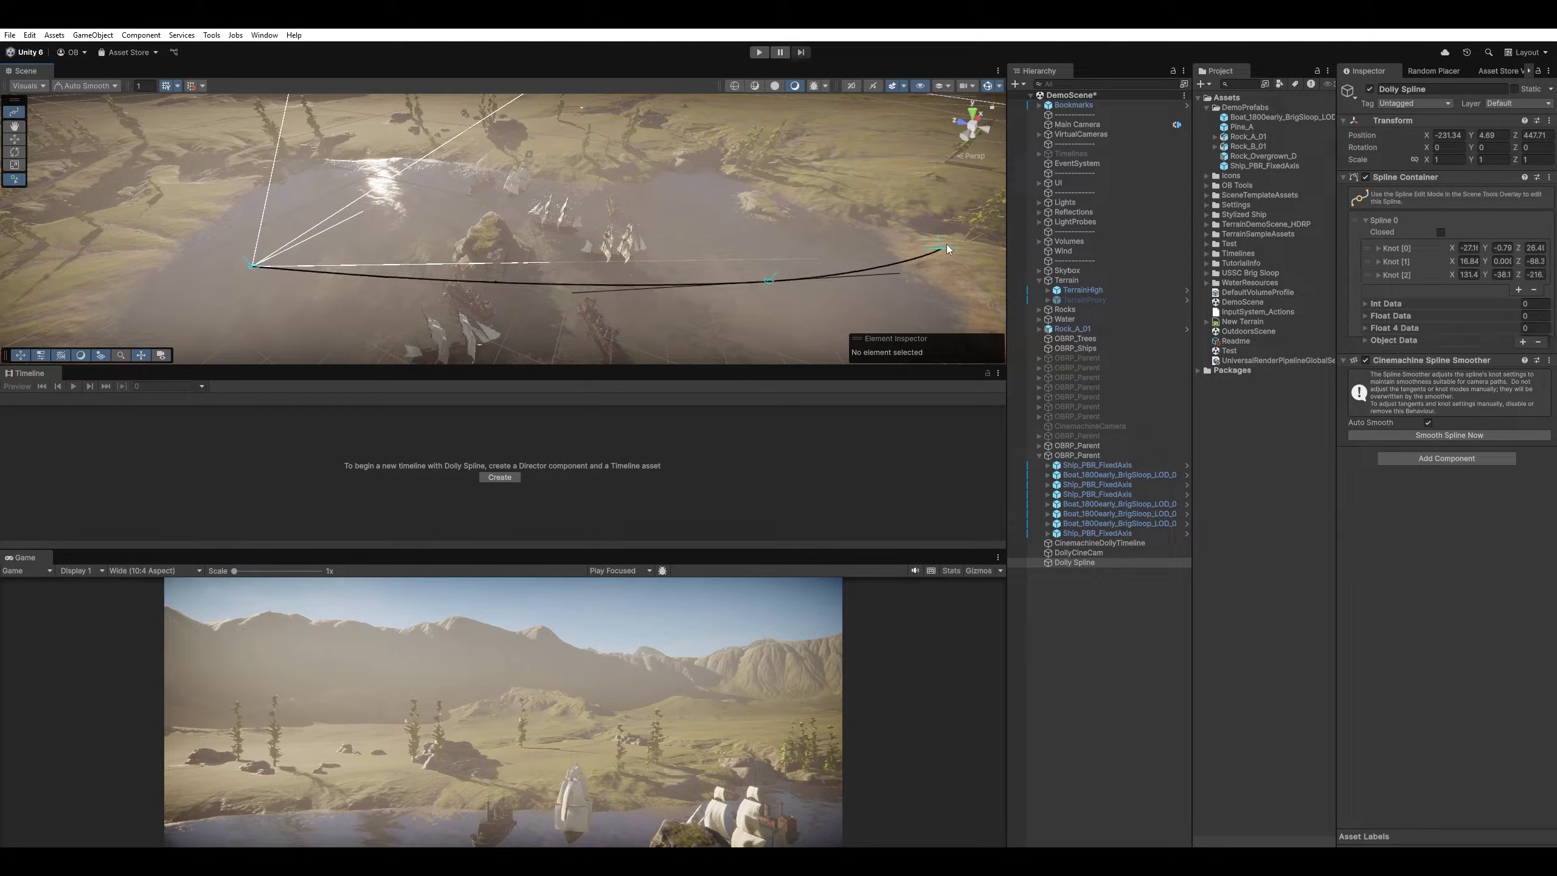
click(936, 197)
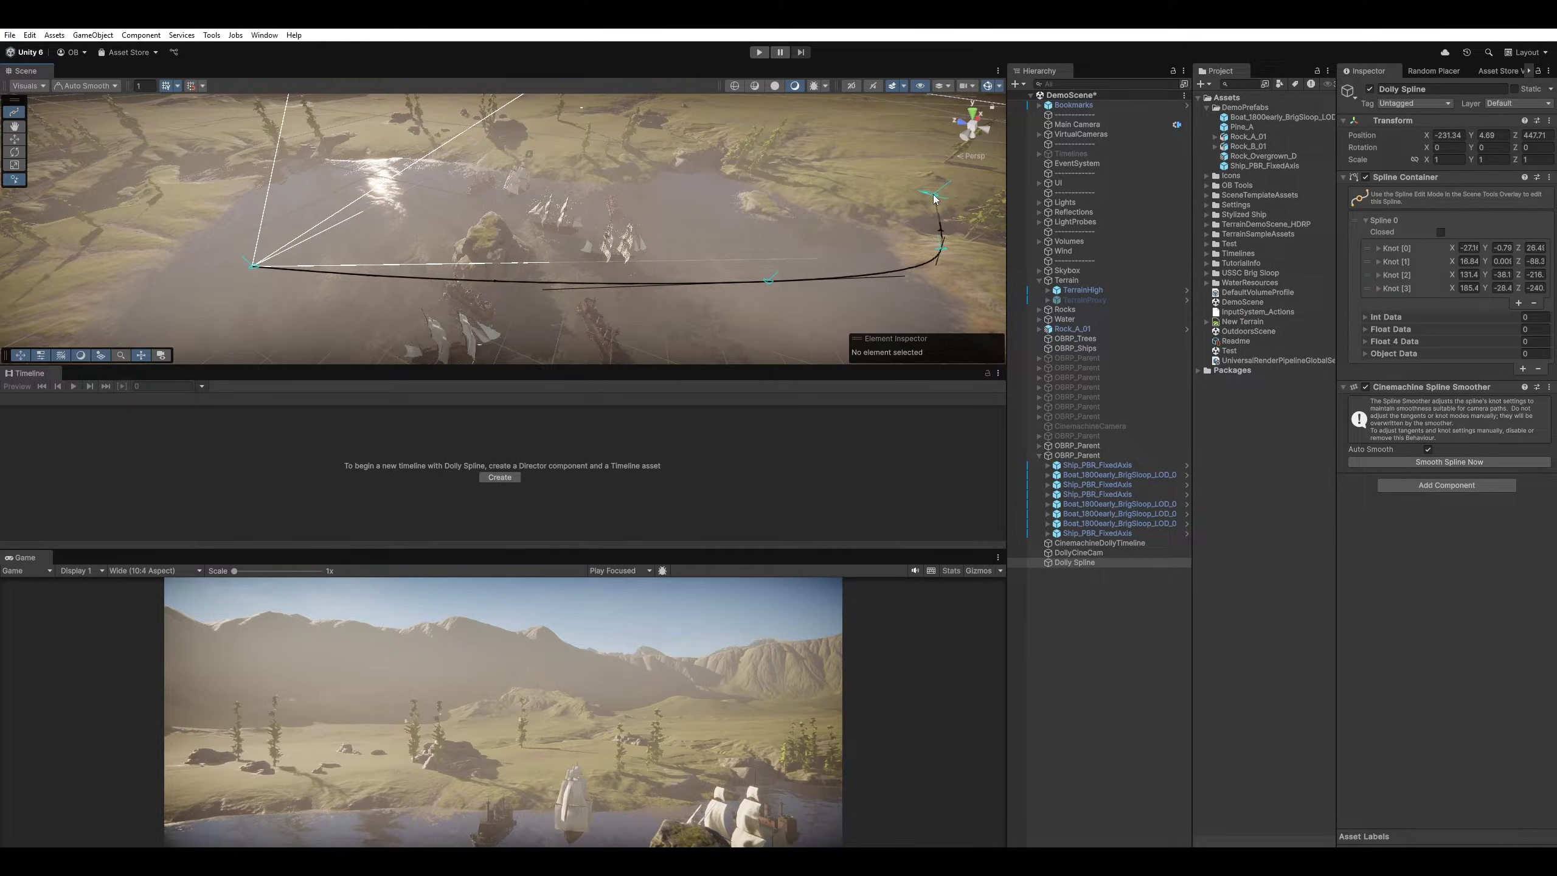
- Raise Knot 2 of the Dolly Spline to about Y -4.1 and Knot 3 to about Y 3.2
key(d)
right_drag(934, 200, 804, 252)
click(802, 257)
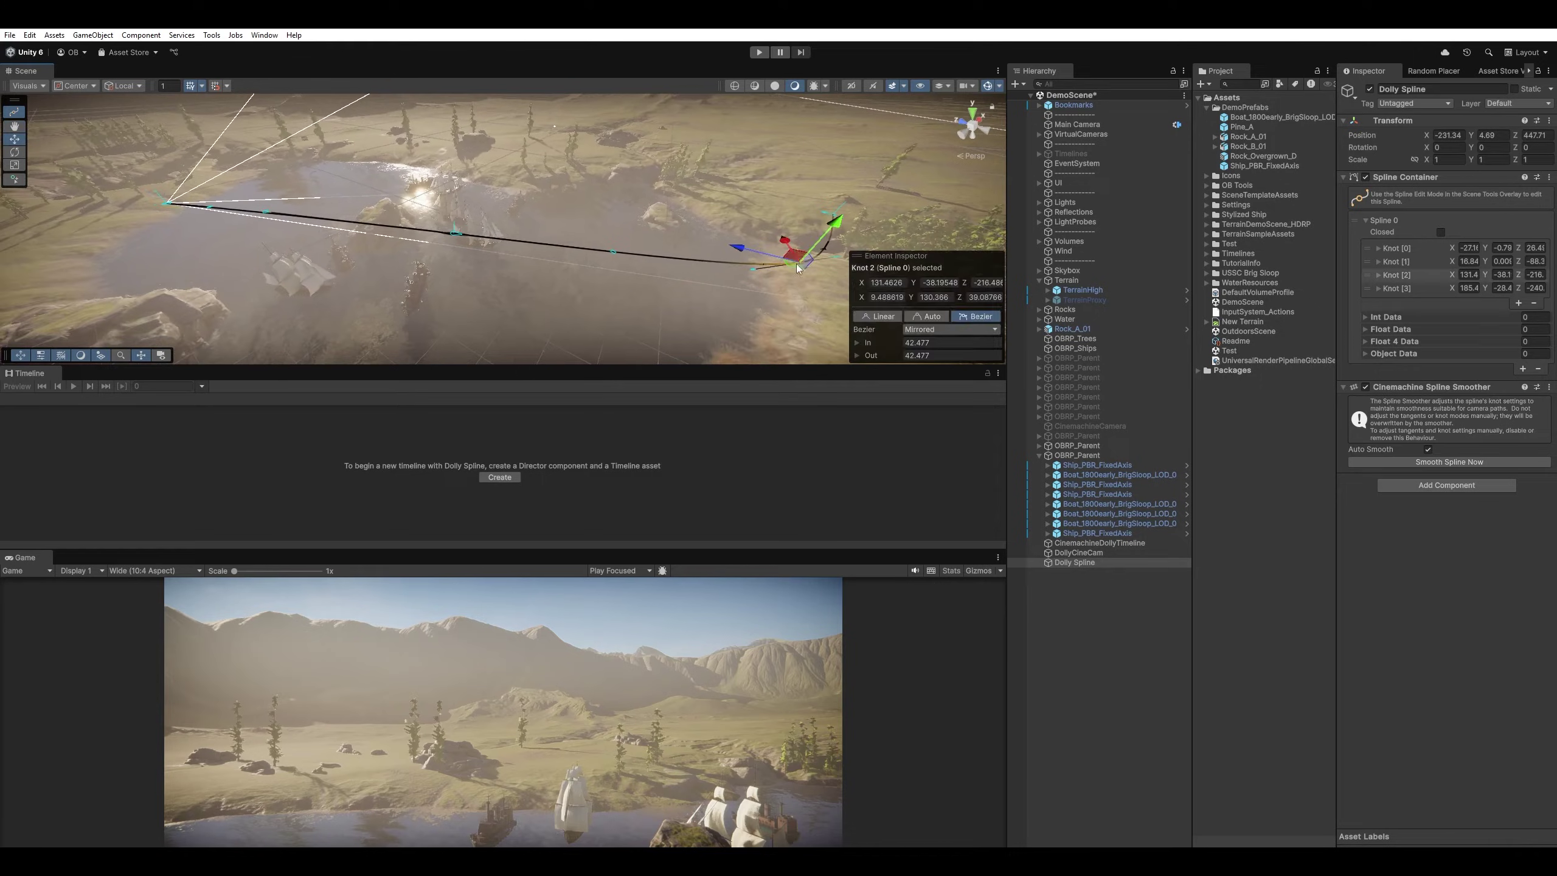
drag(839, 216, 869, 136)
click(837, 215)
key(a)
right_drag(869, 138, 905, 115)
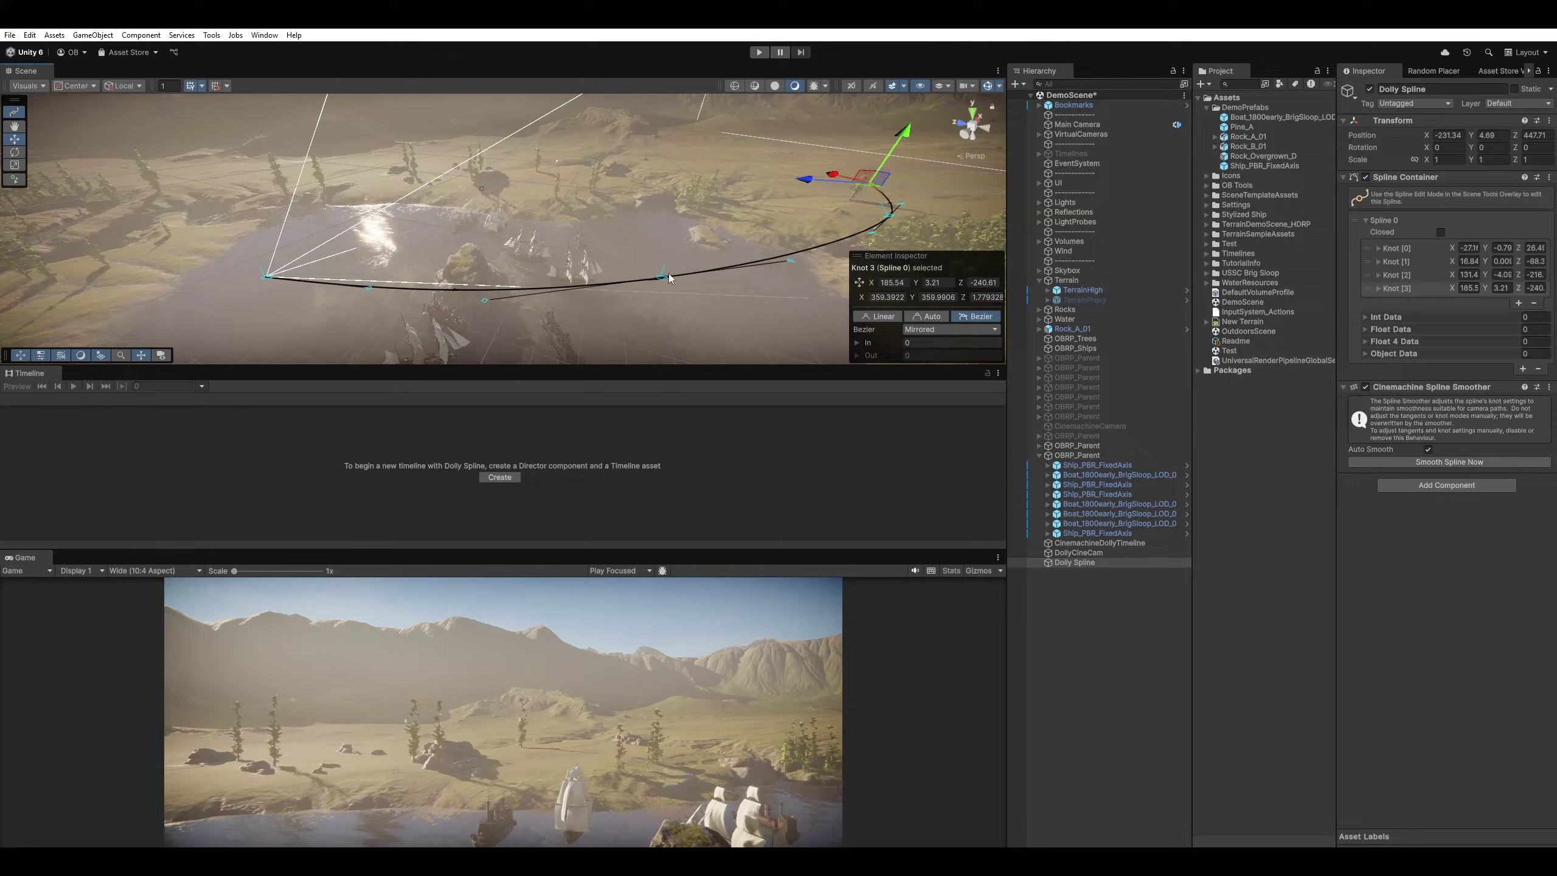
- Move Knot 1 to about X 5.24, Z -88.91 so the path curves more evenly in front of the ships
click(658, 280)
drag(656, 277, 672, 302)
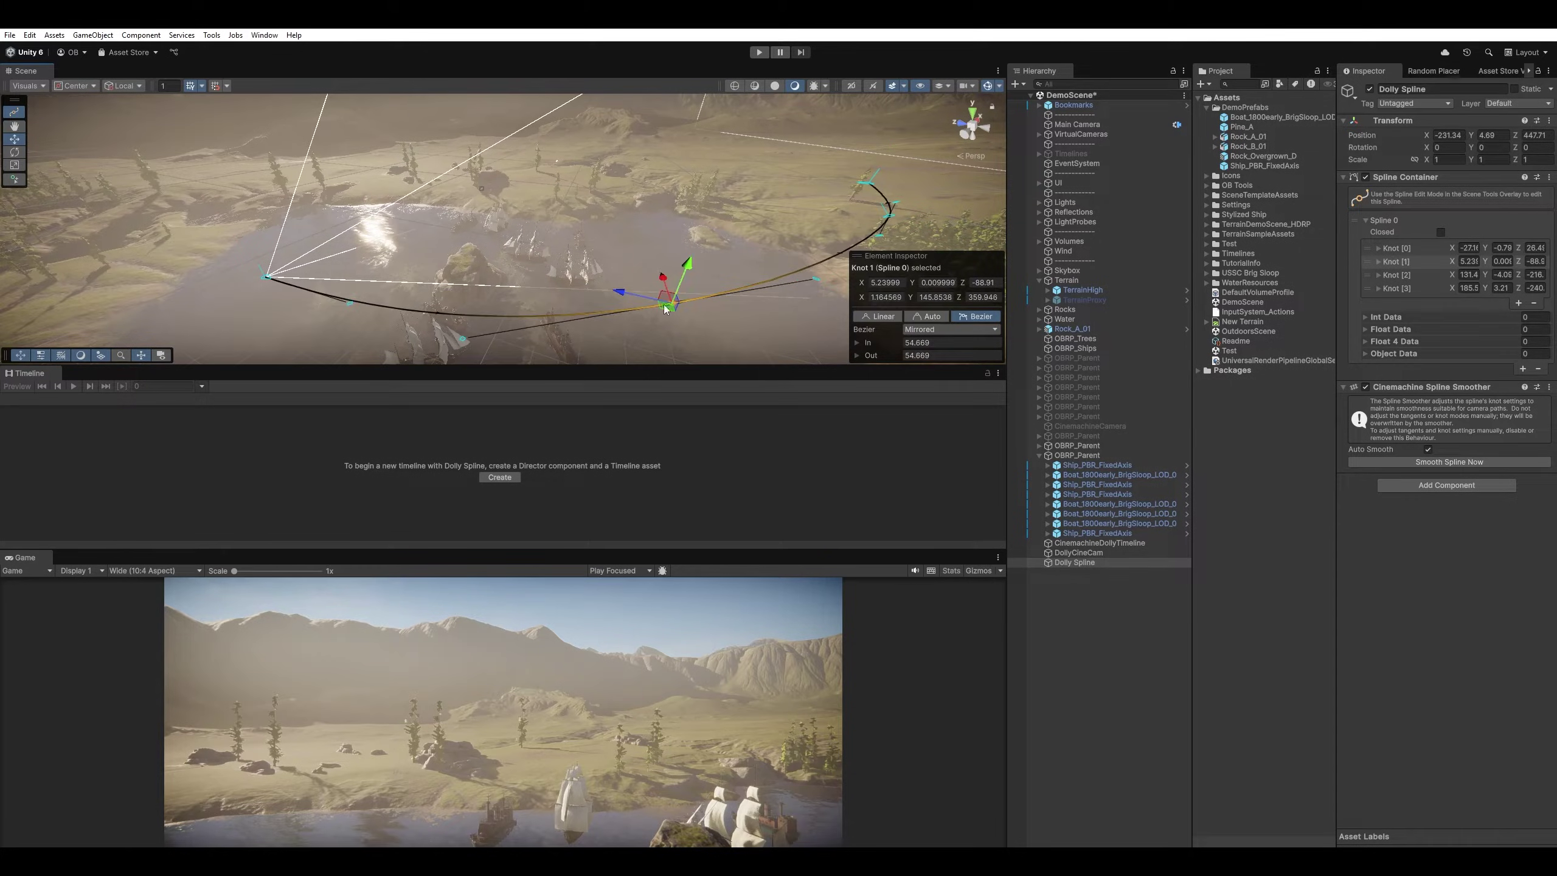
click(1118, 562)
- Keep DollyCineCam's position unit at Distance and slide the camera along the spline to position 137.43
click(1118, 554)
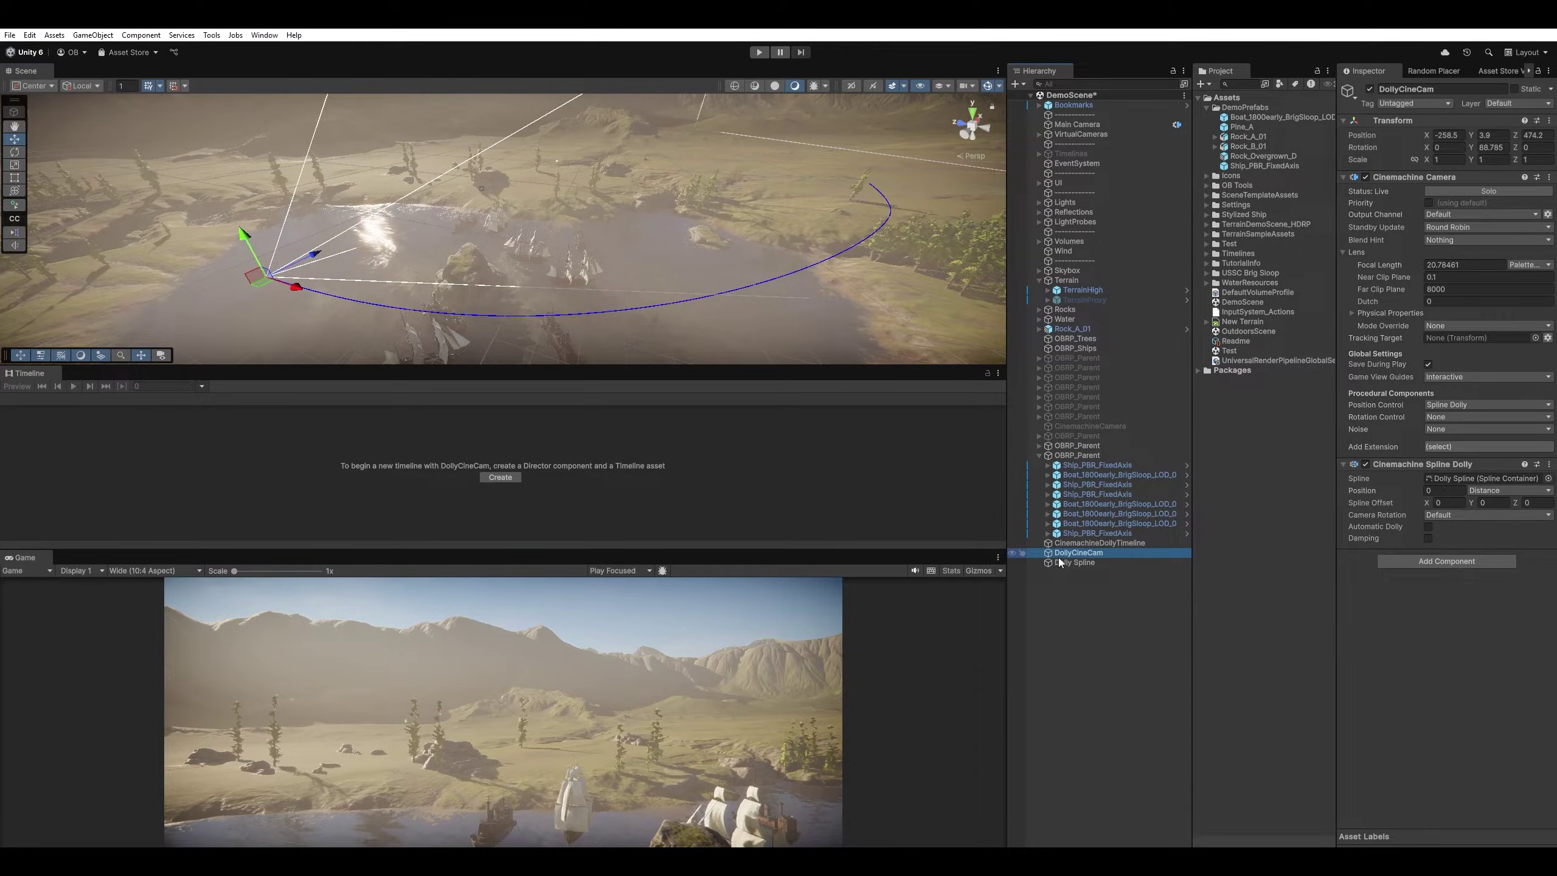
mouse_move(831, 282)
right_down()
mouse_move(791, 301)
mouse_move(837, 297)
right_up()
click(1483, 492)
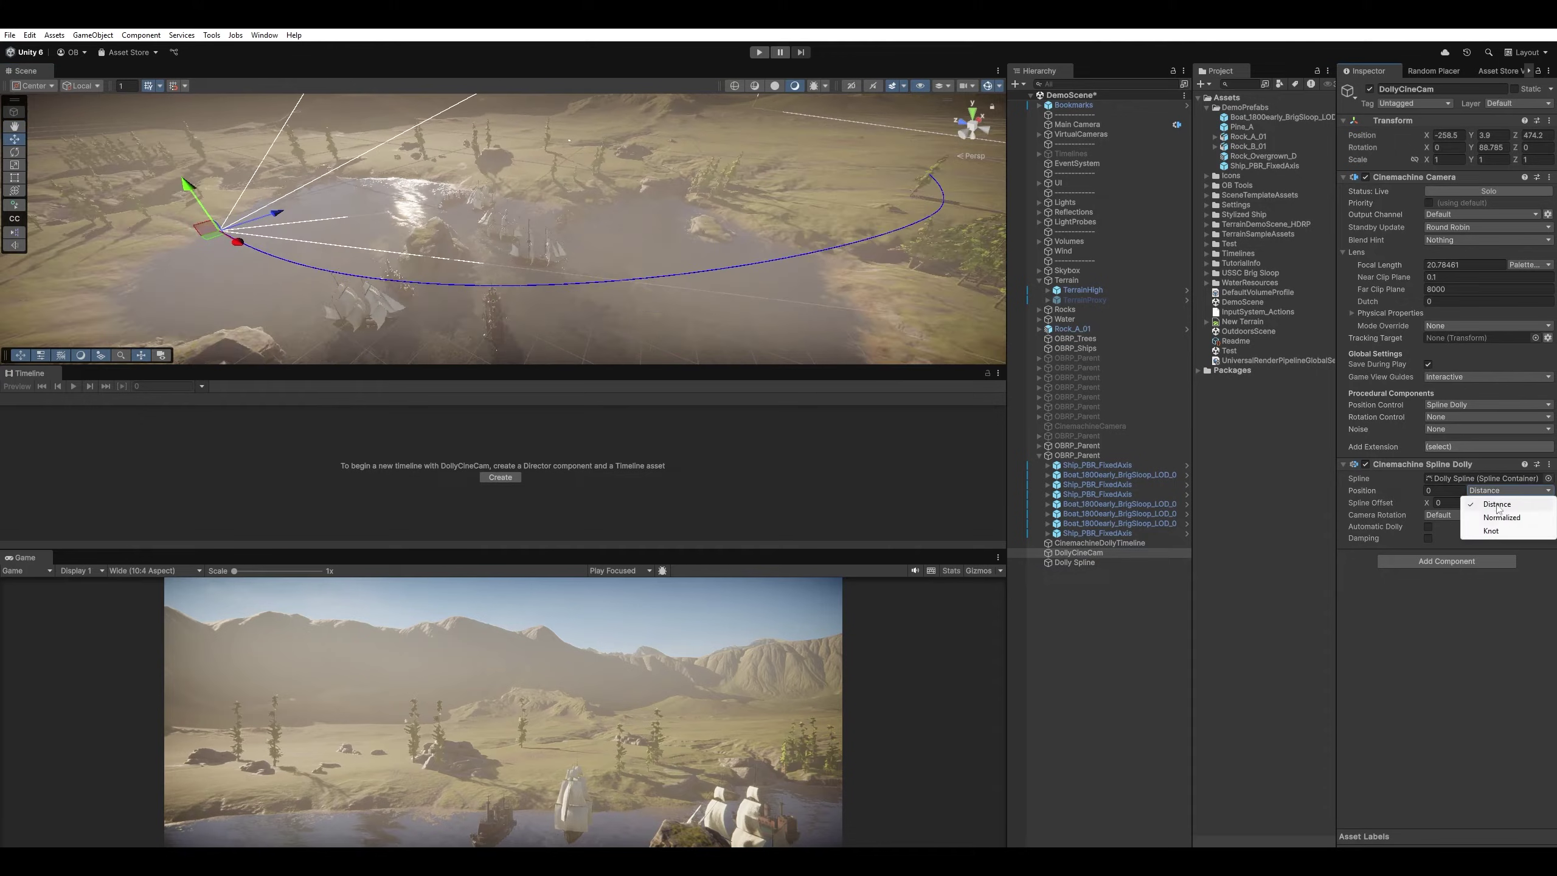
click(1425, 491)
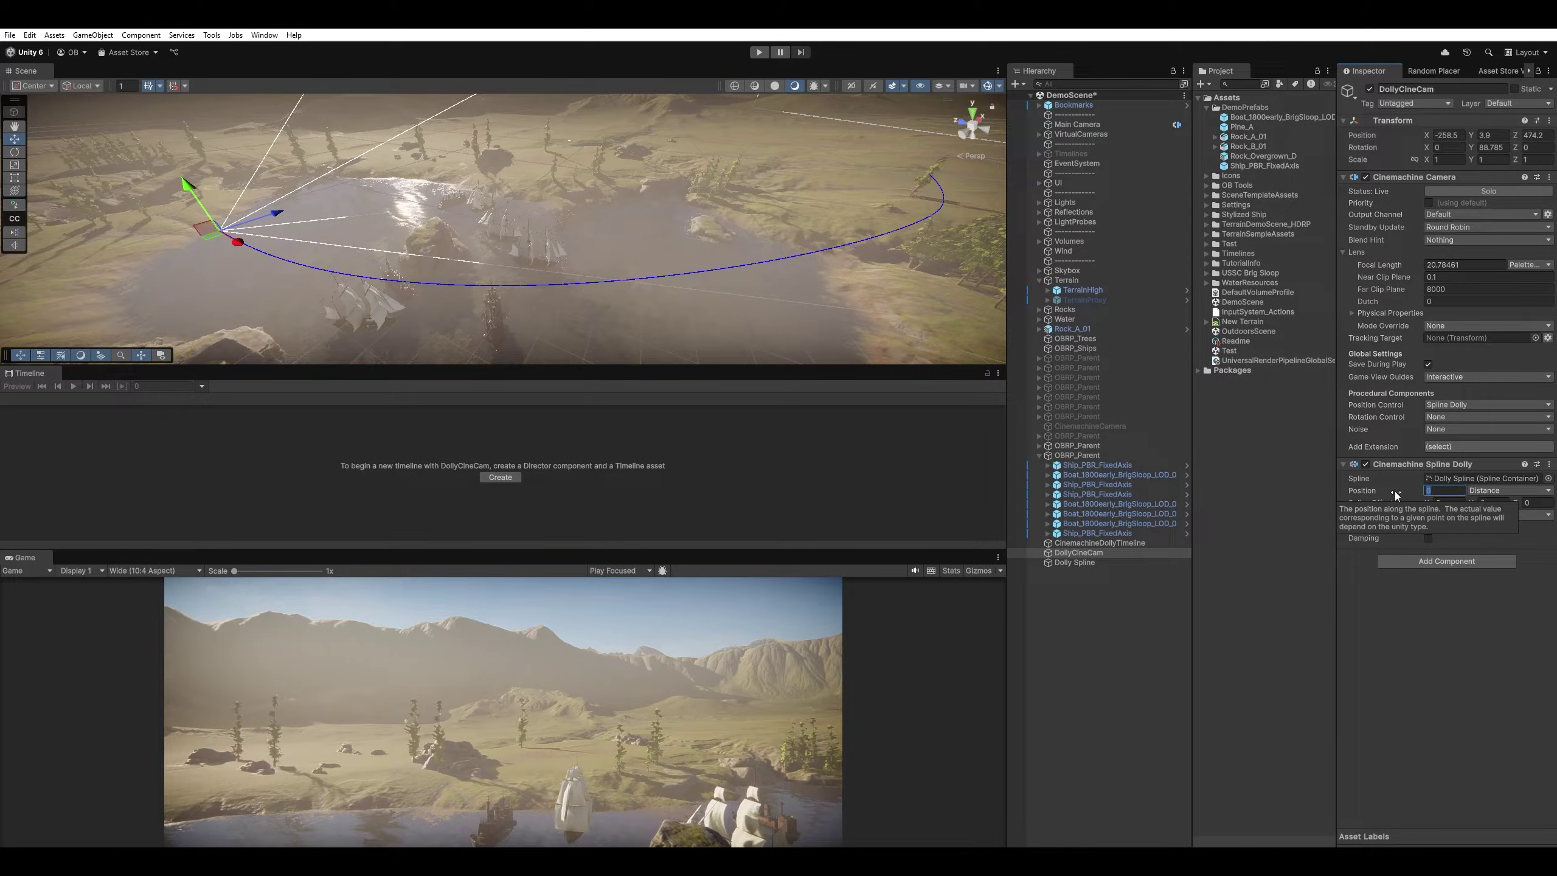
drag(1394, 492, 857, 442)
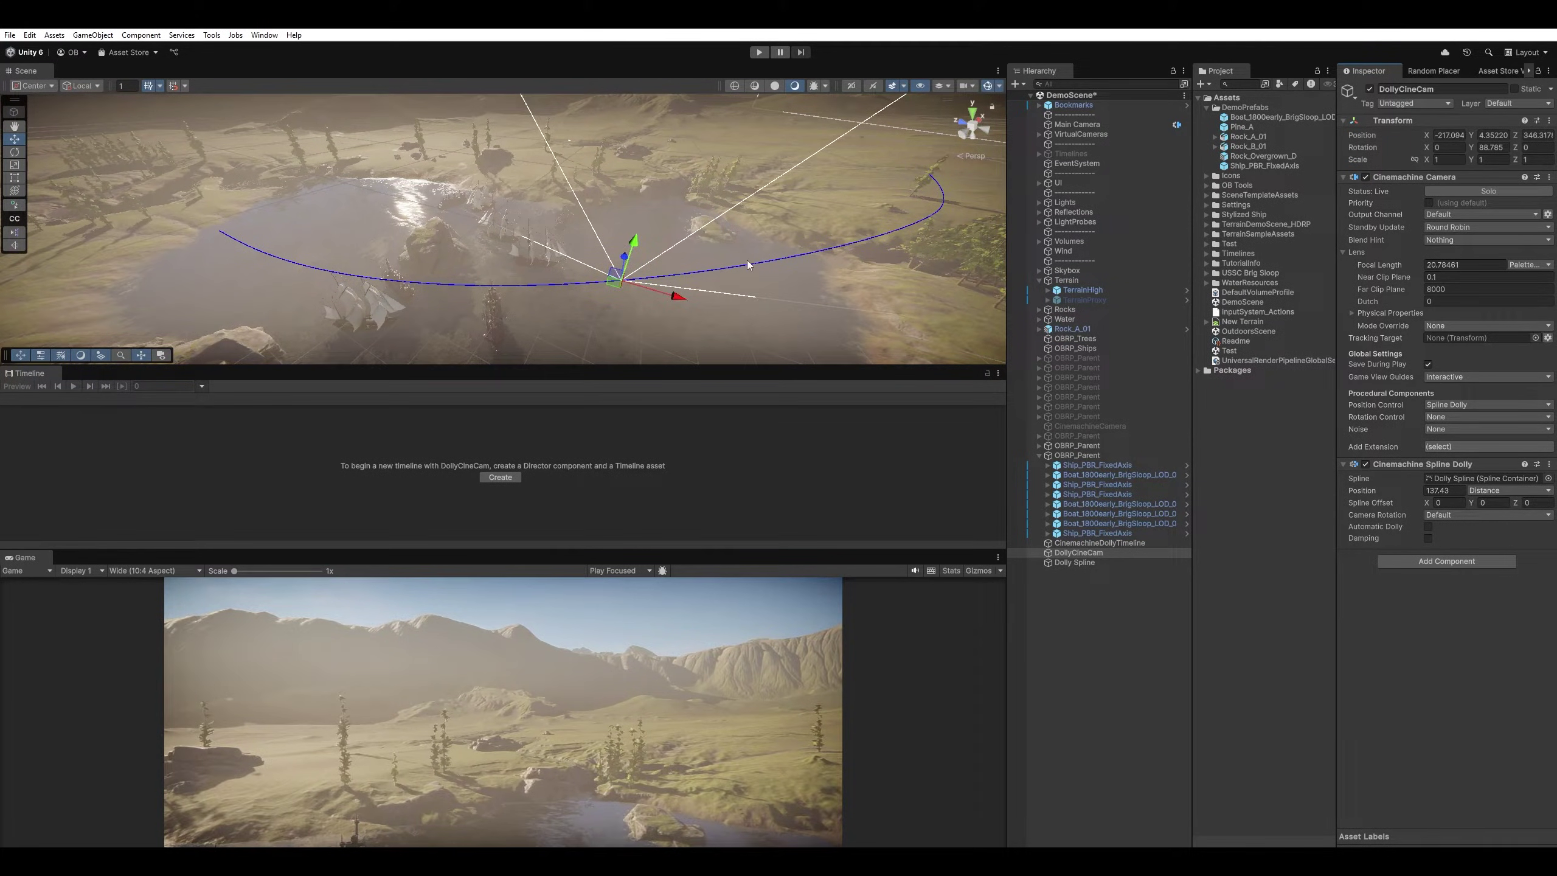
drag(748, 265, 752, 266)
- Try lengthening the Dolly Spline by moving its last knot outward, and undo the move
click(1105, 574)
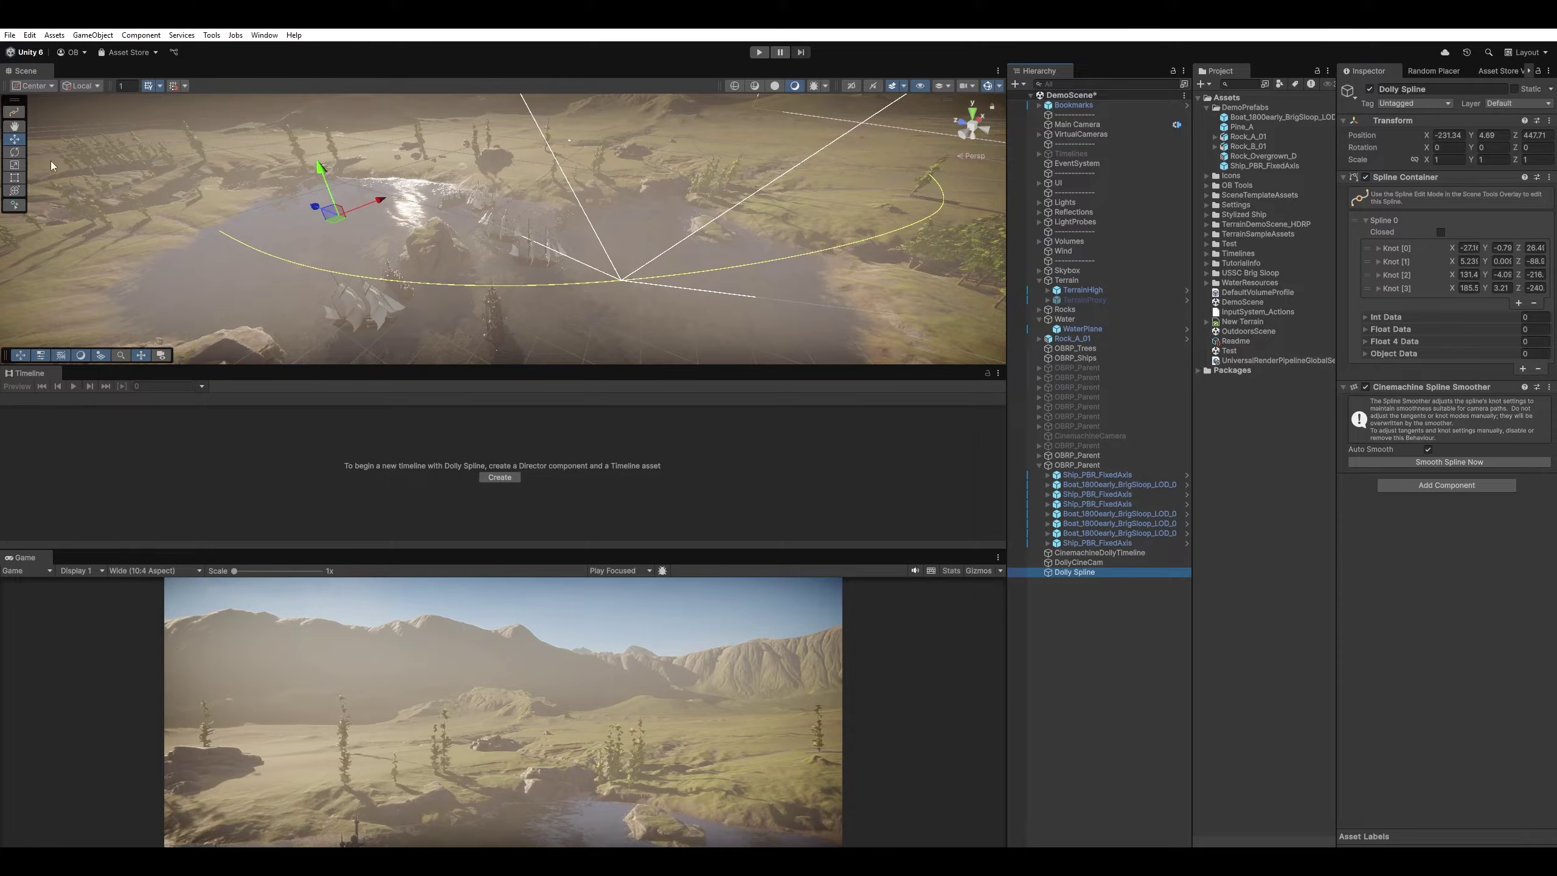
click(14, 112)
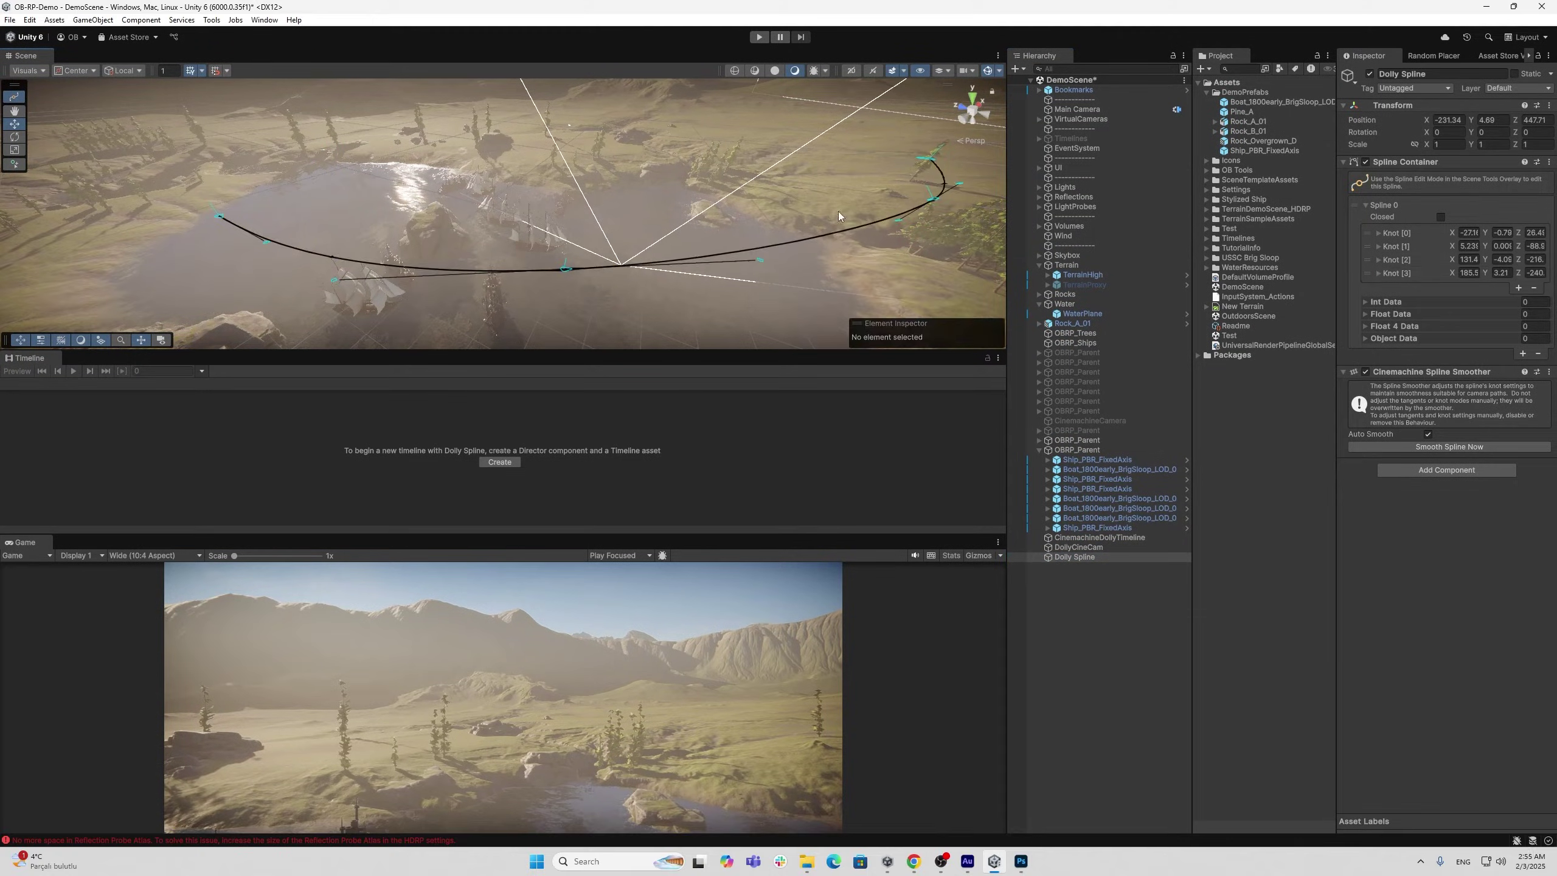
drag(930, 158, 930, 113)
right_drag(908, 142, 917, 126)
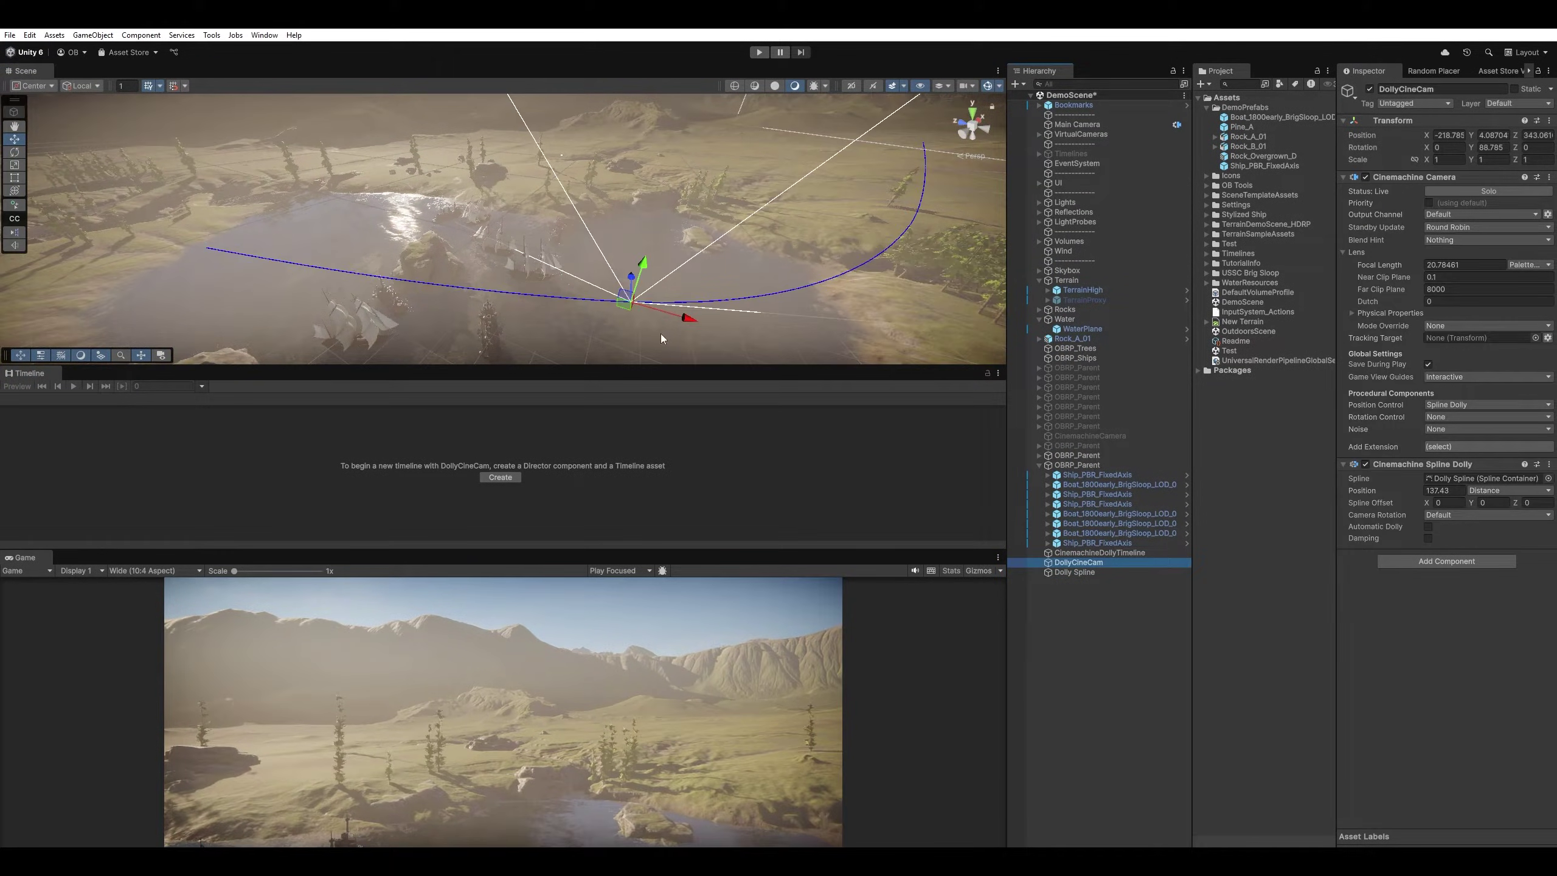
key(ctrl+z)
key(ctrl+z)
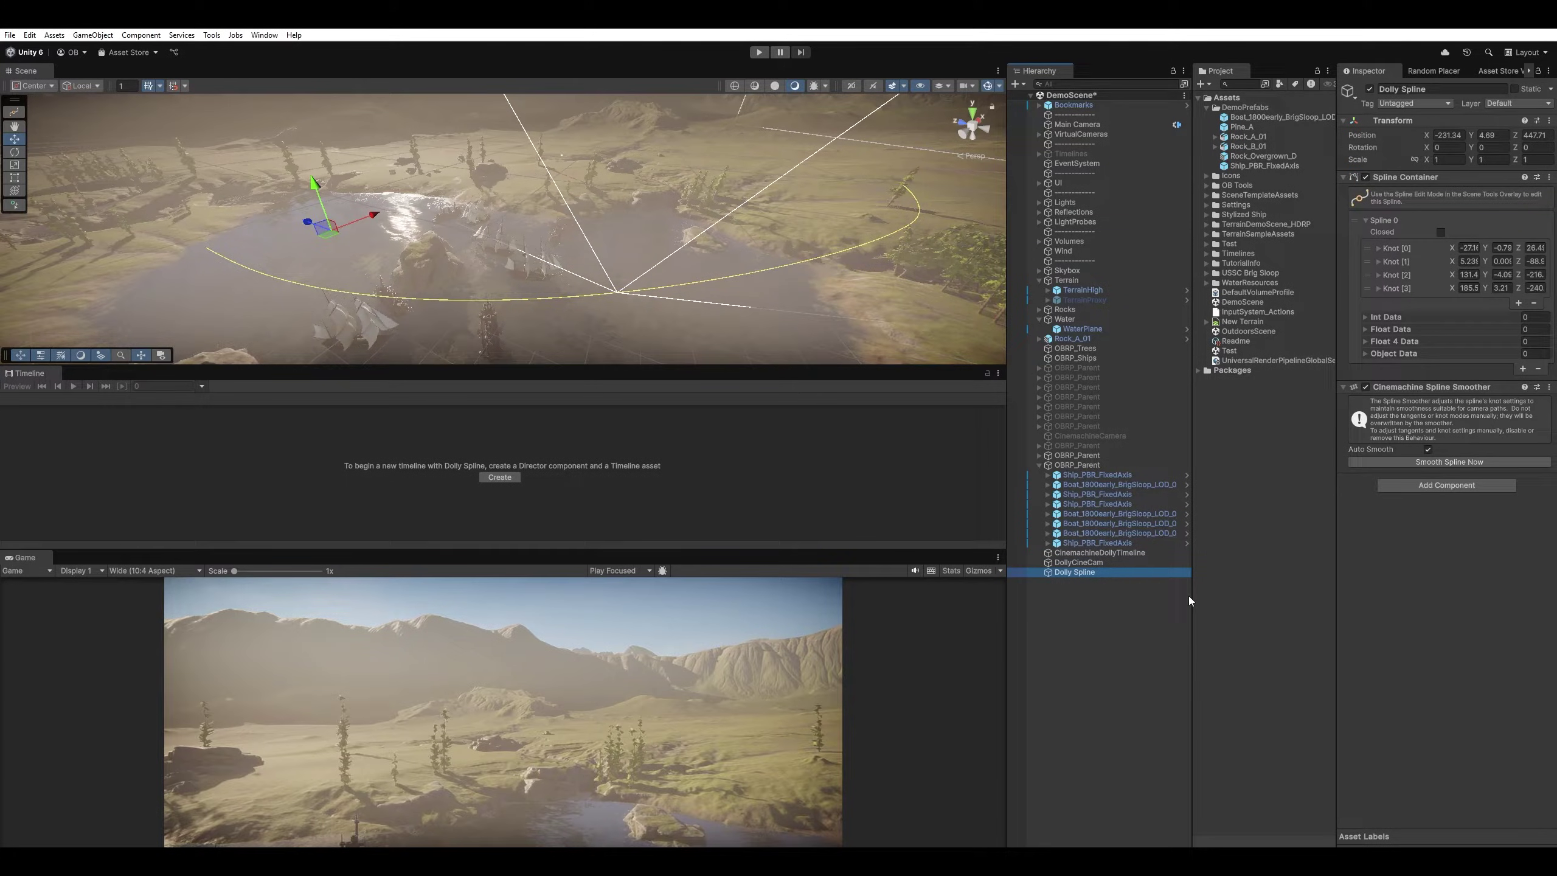
- Switch DollyCineCam's spline position unit to Normalized and set its position to 0
click(1131, 564)
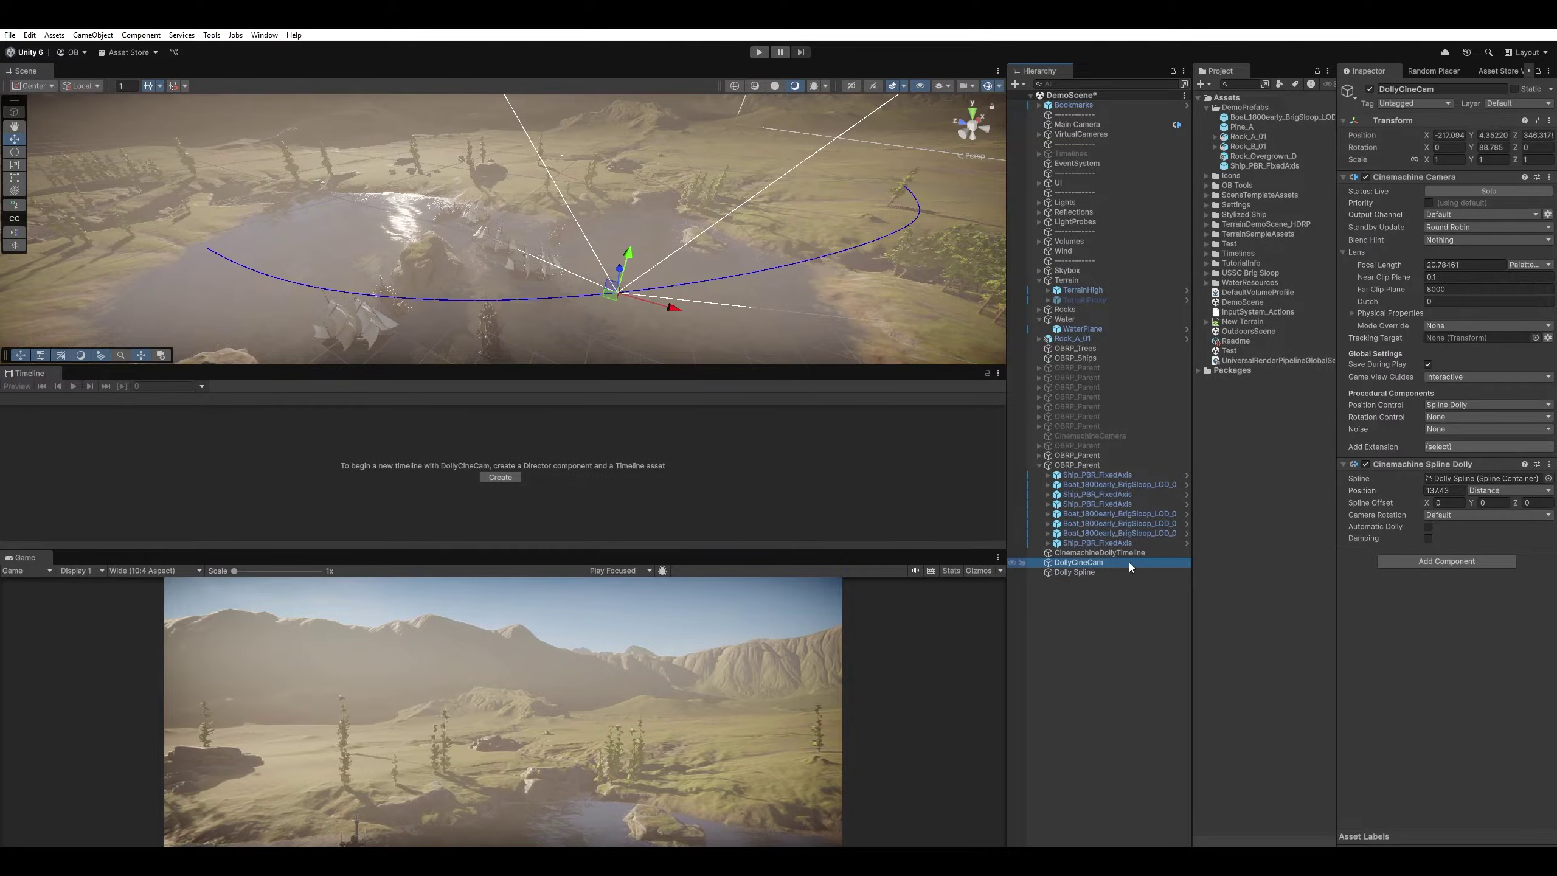
click(1510, 490)
click(1512, 519)
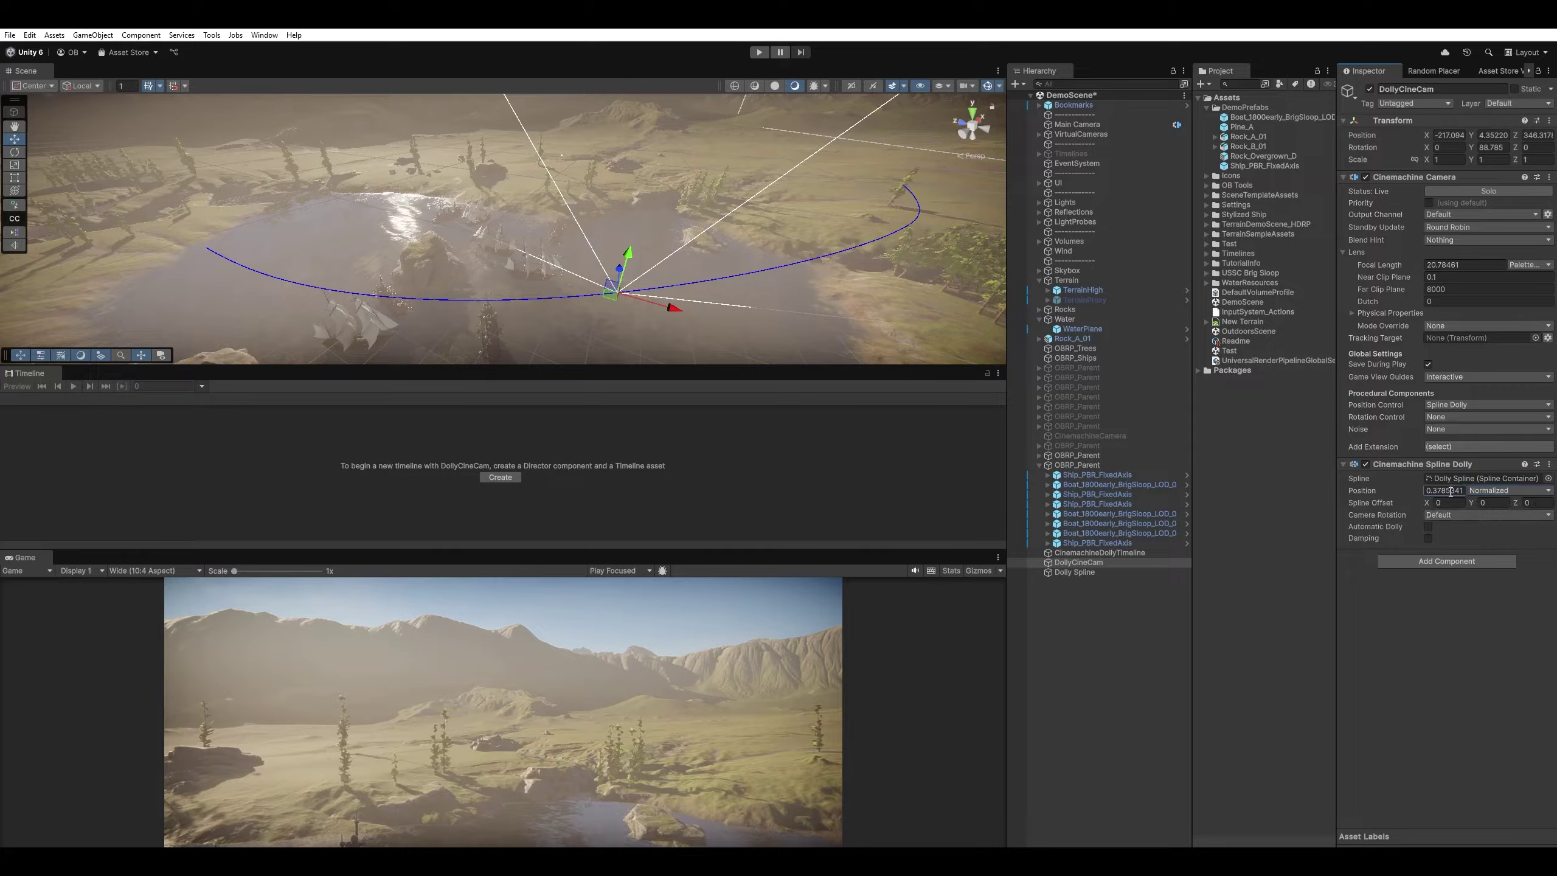
click(1451, 491)
text(0)
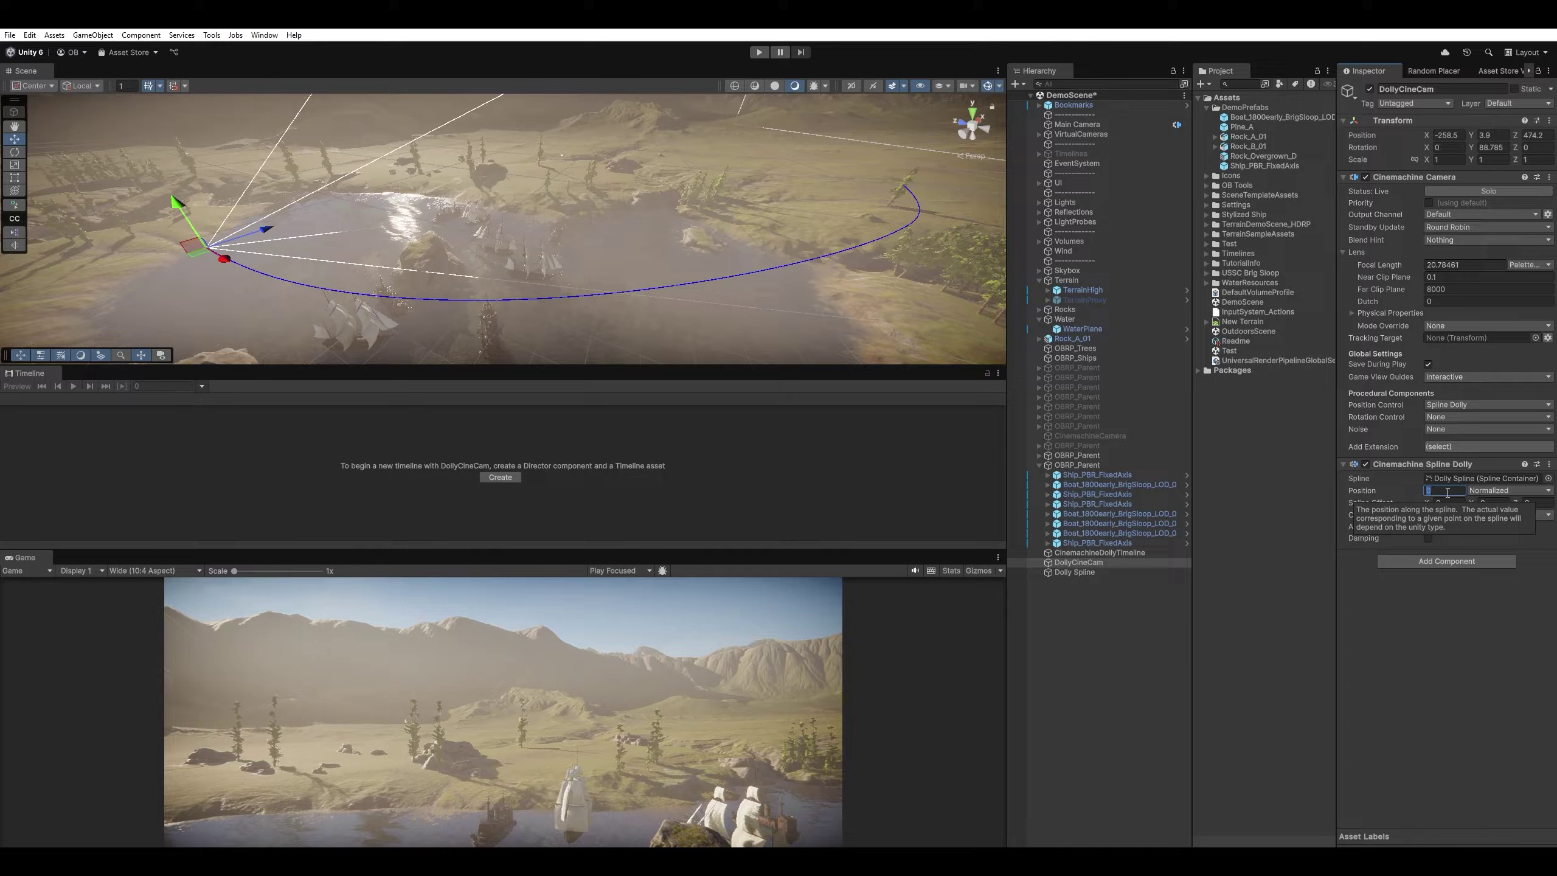
text(1)
- Try normalized spline positions of 1, 0.5 and about 0.8 on DollyCineCam
key(Return)
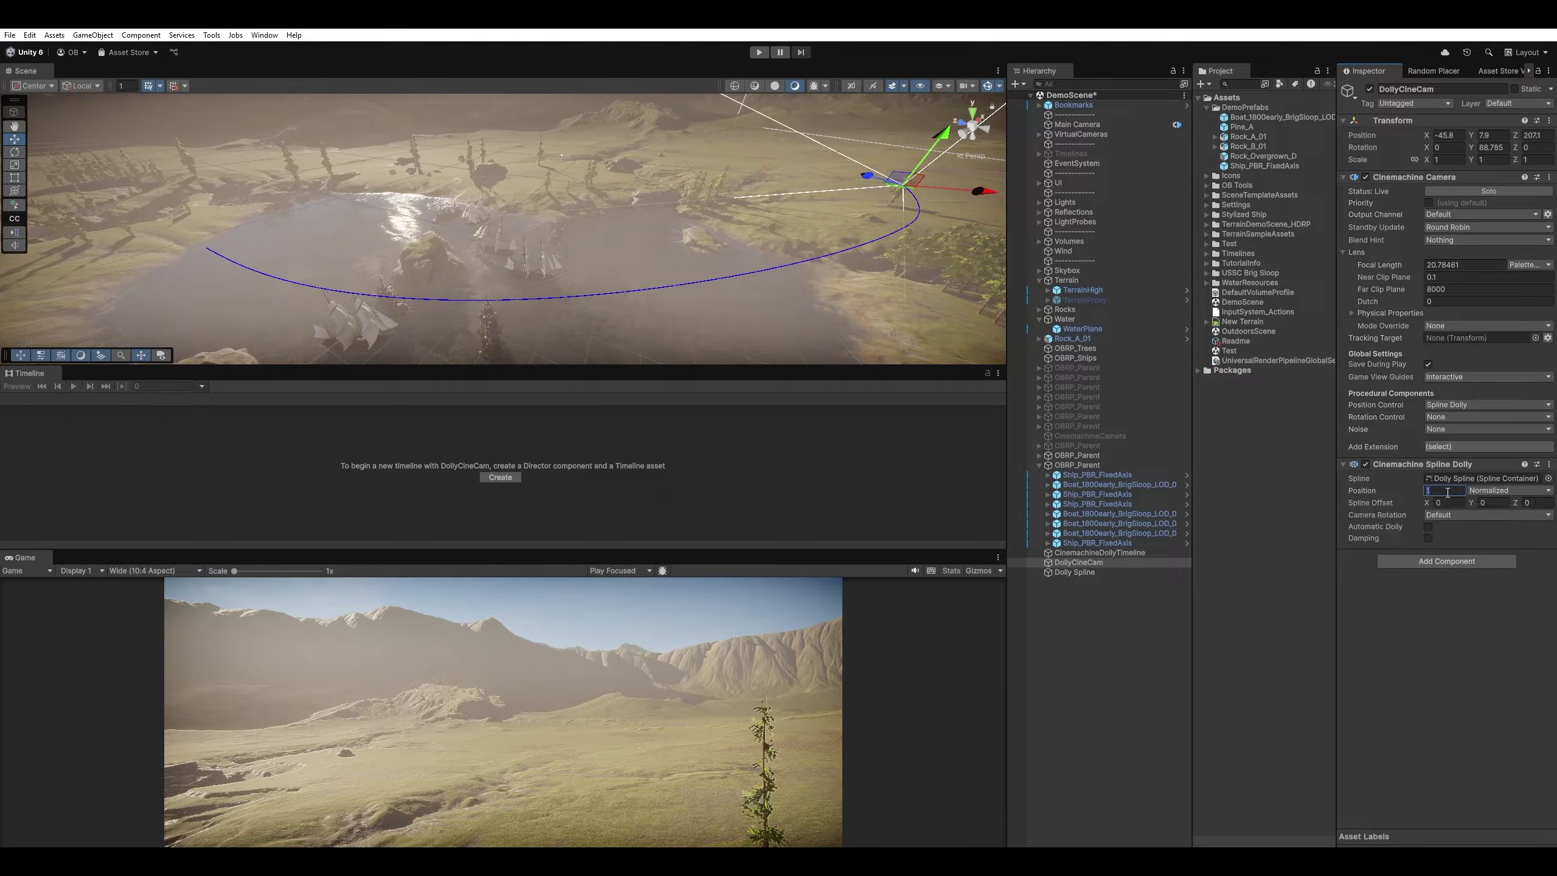
text(0.5)
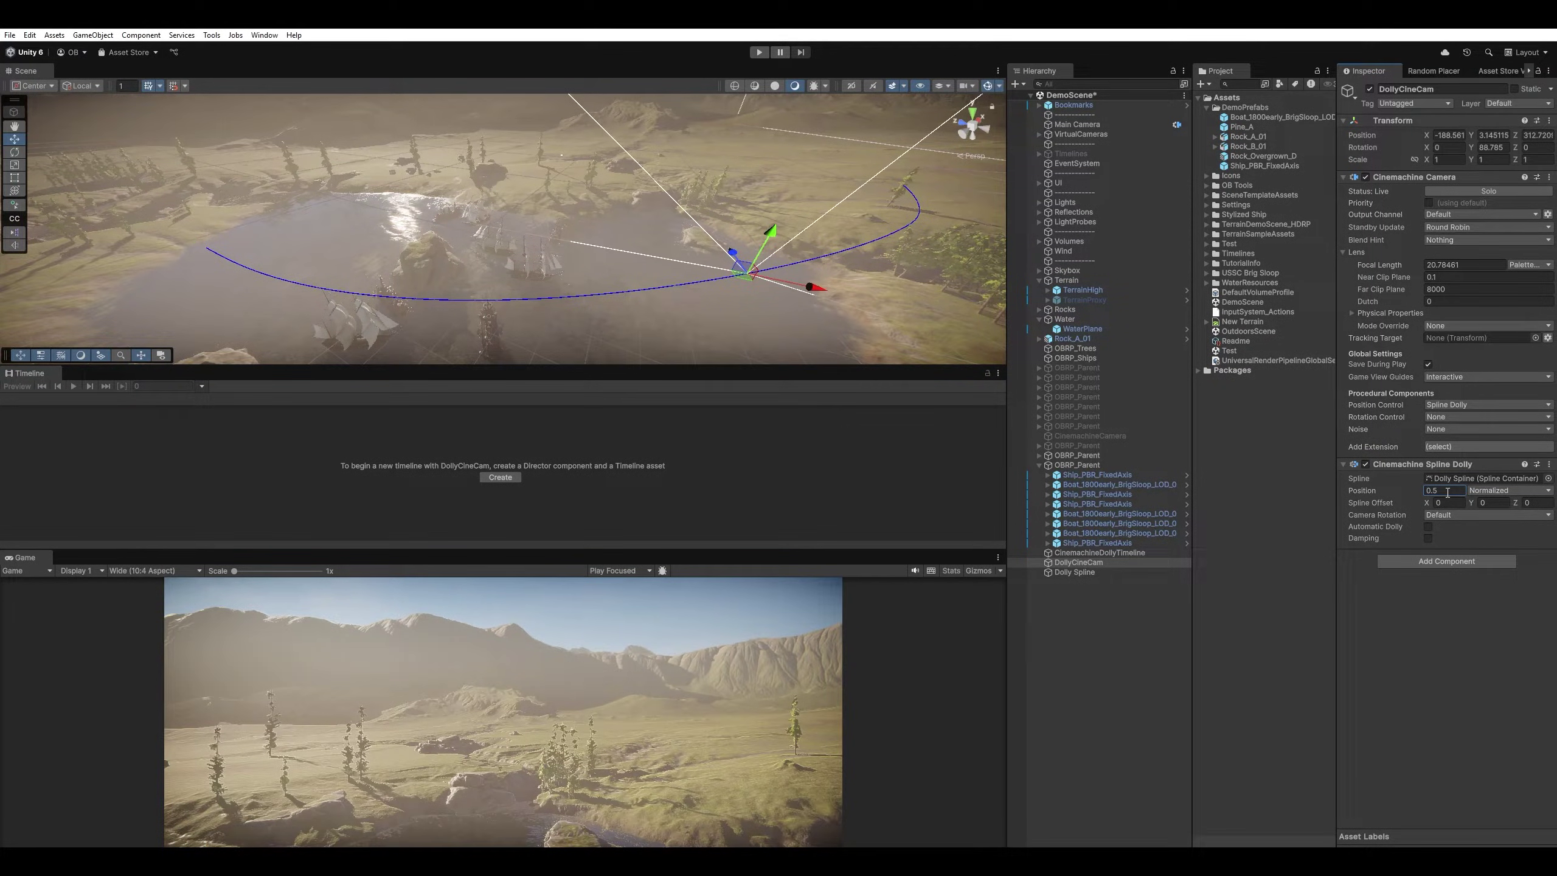
mouse_move(1380, 489)
mouse_down()
mouse_move(1353, 488)
mouse_move(1401, 485)
mouse_up()
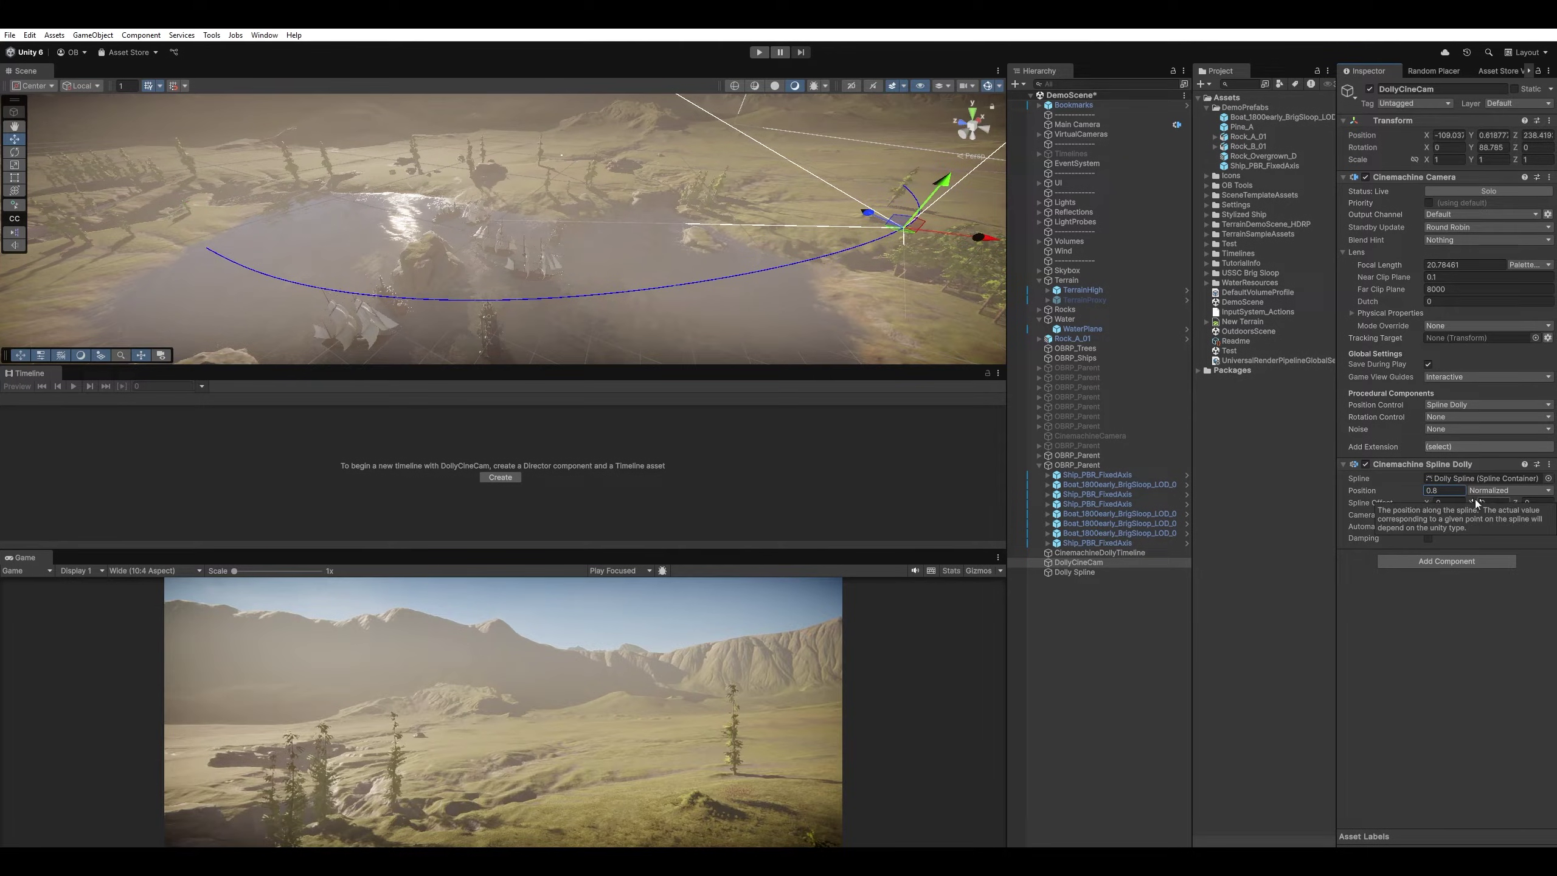
- Try moving Knot 3 of the Dolly Spline far out to about X 2559, Z -1386, and undo the move
click(1073, 572)
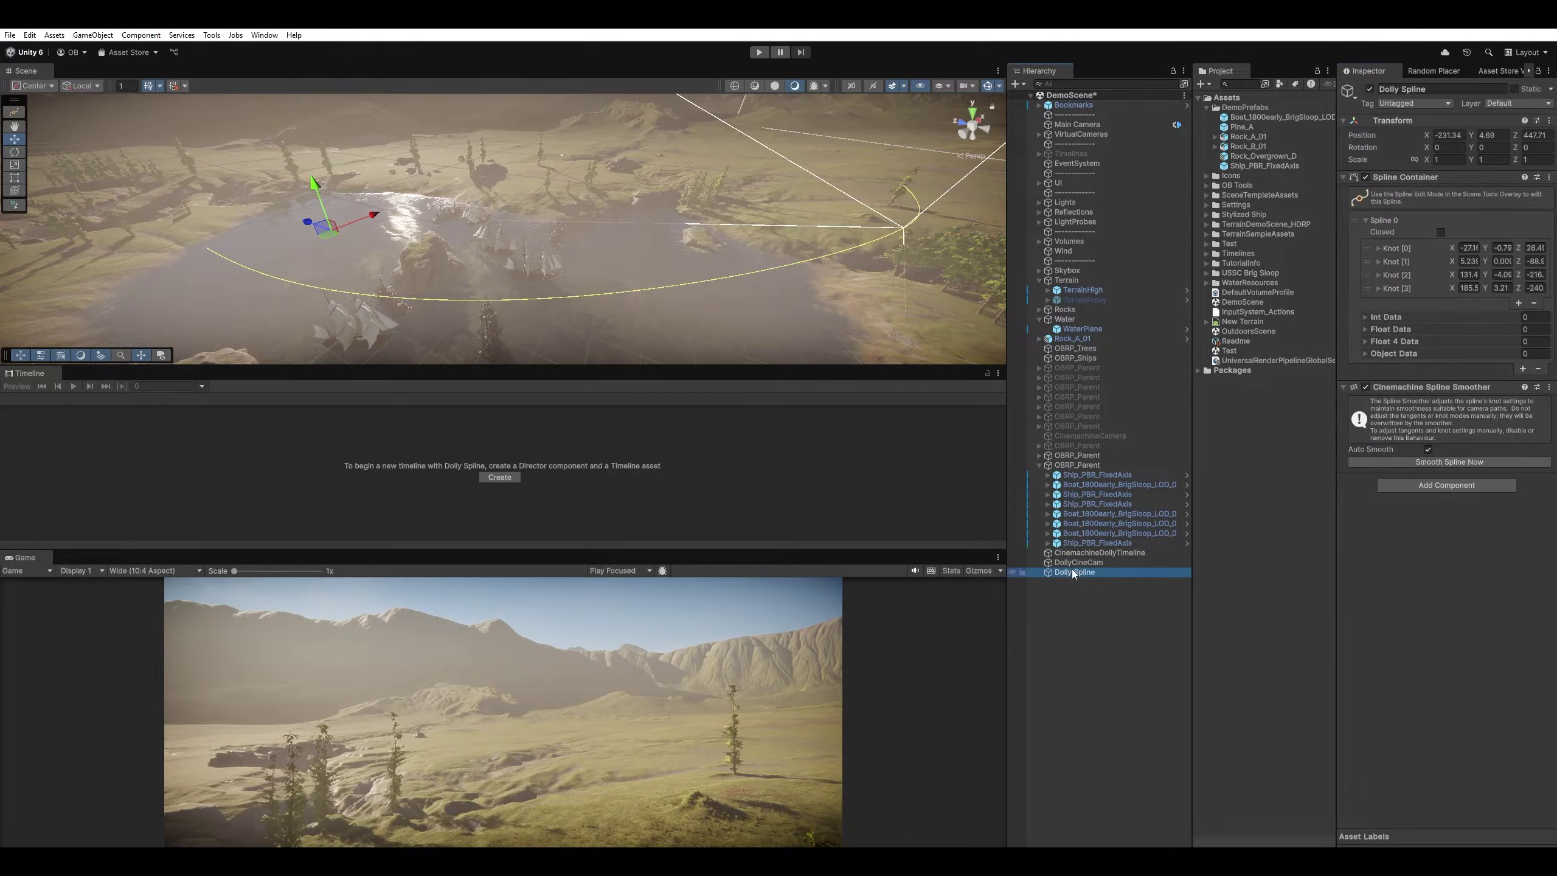
click(14, 113)
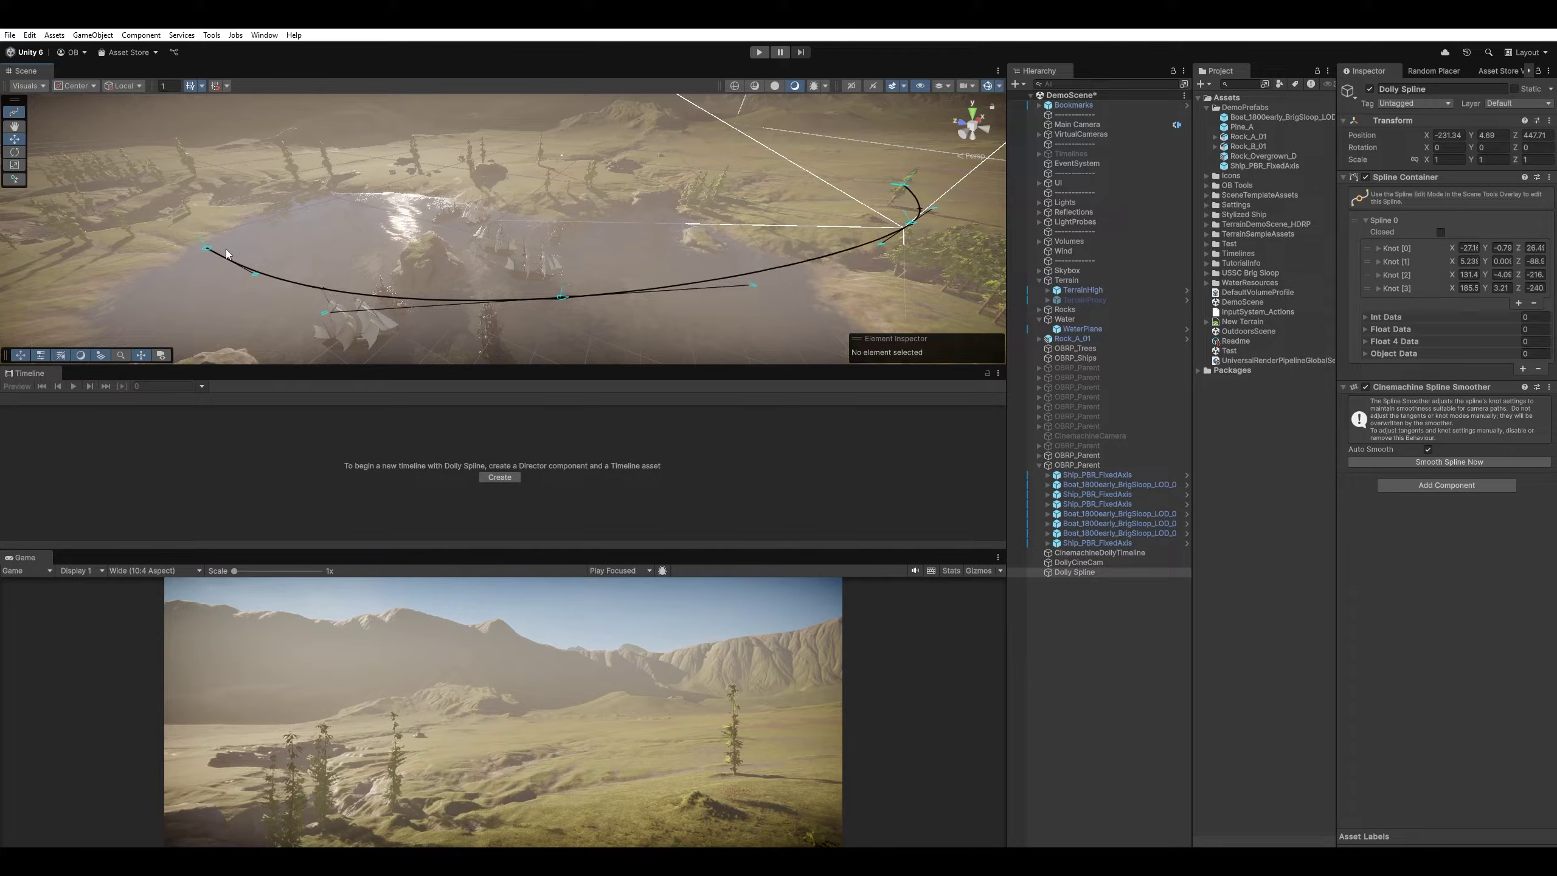
drag(904, 187, 856, 123)
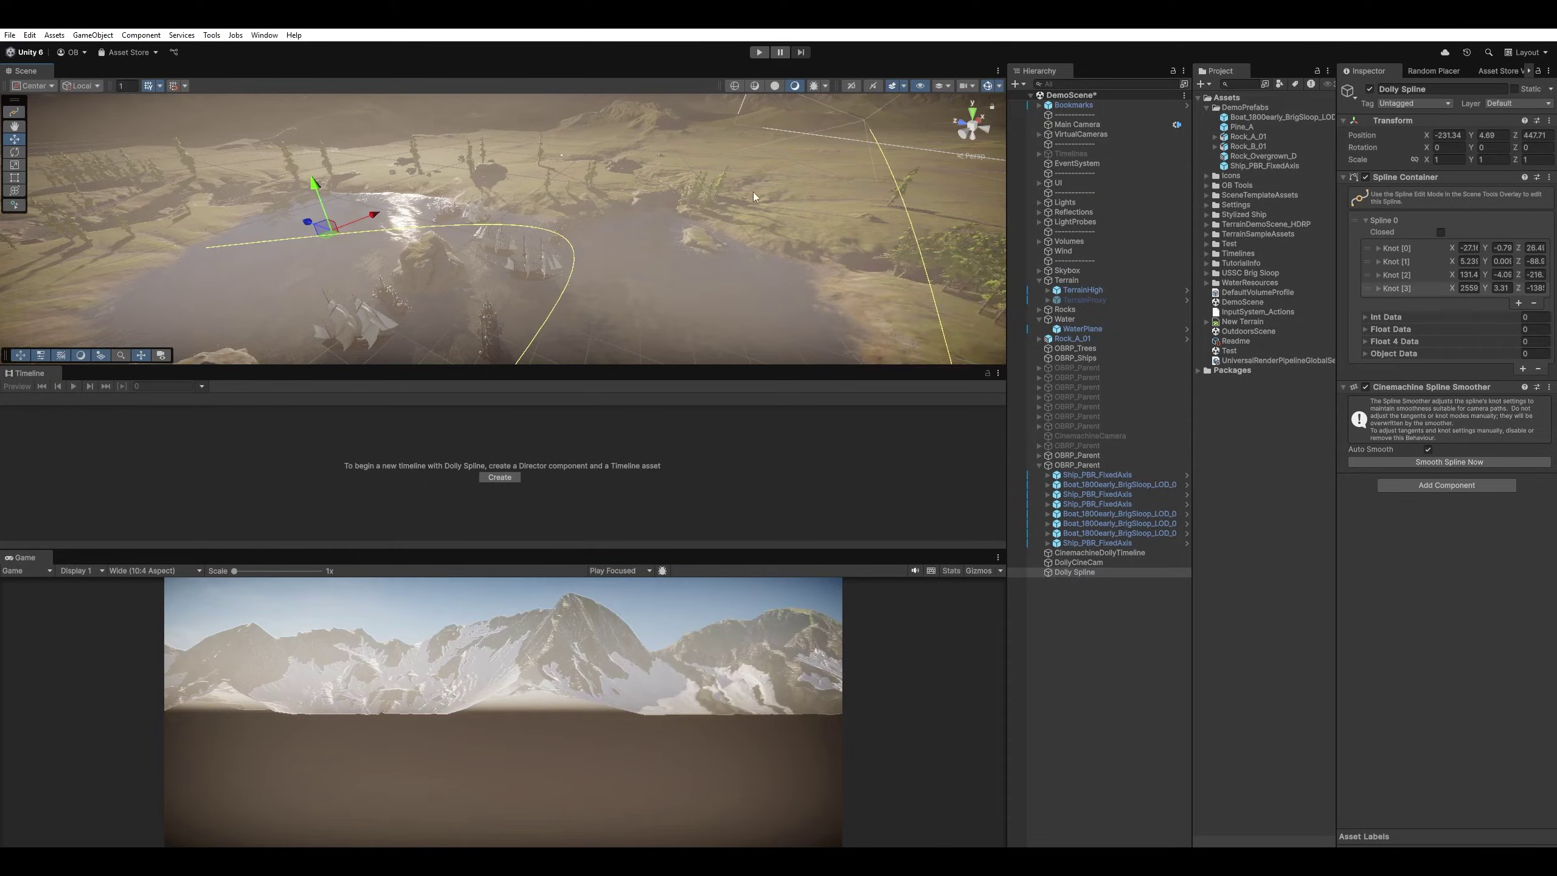
mouse_move(797, 221)
right_down()
mouse_move(865, 181)
mouse_move(820, 199)
right_up()
alt+drag(819, 200, 838, 165)
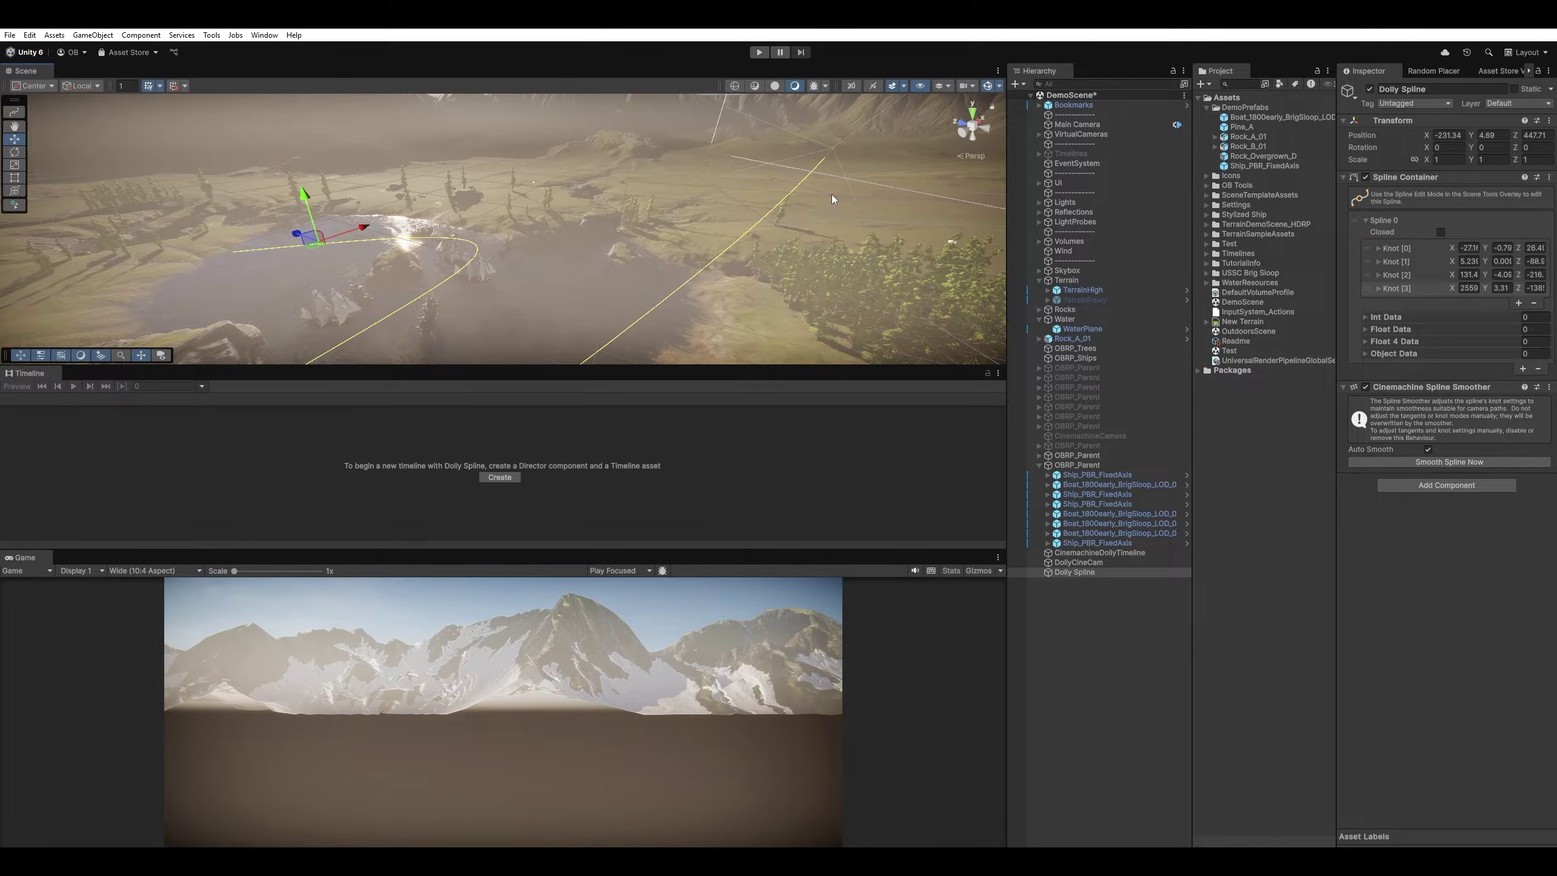
key(ctrl+z)
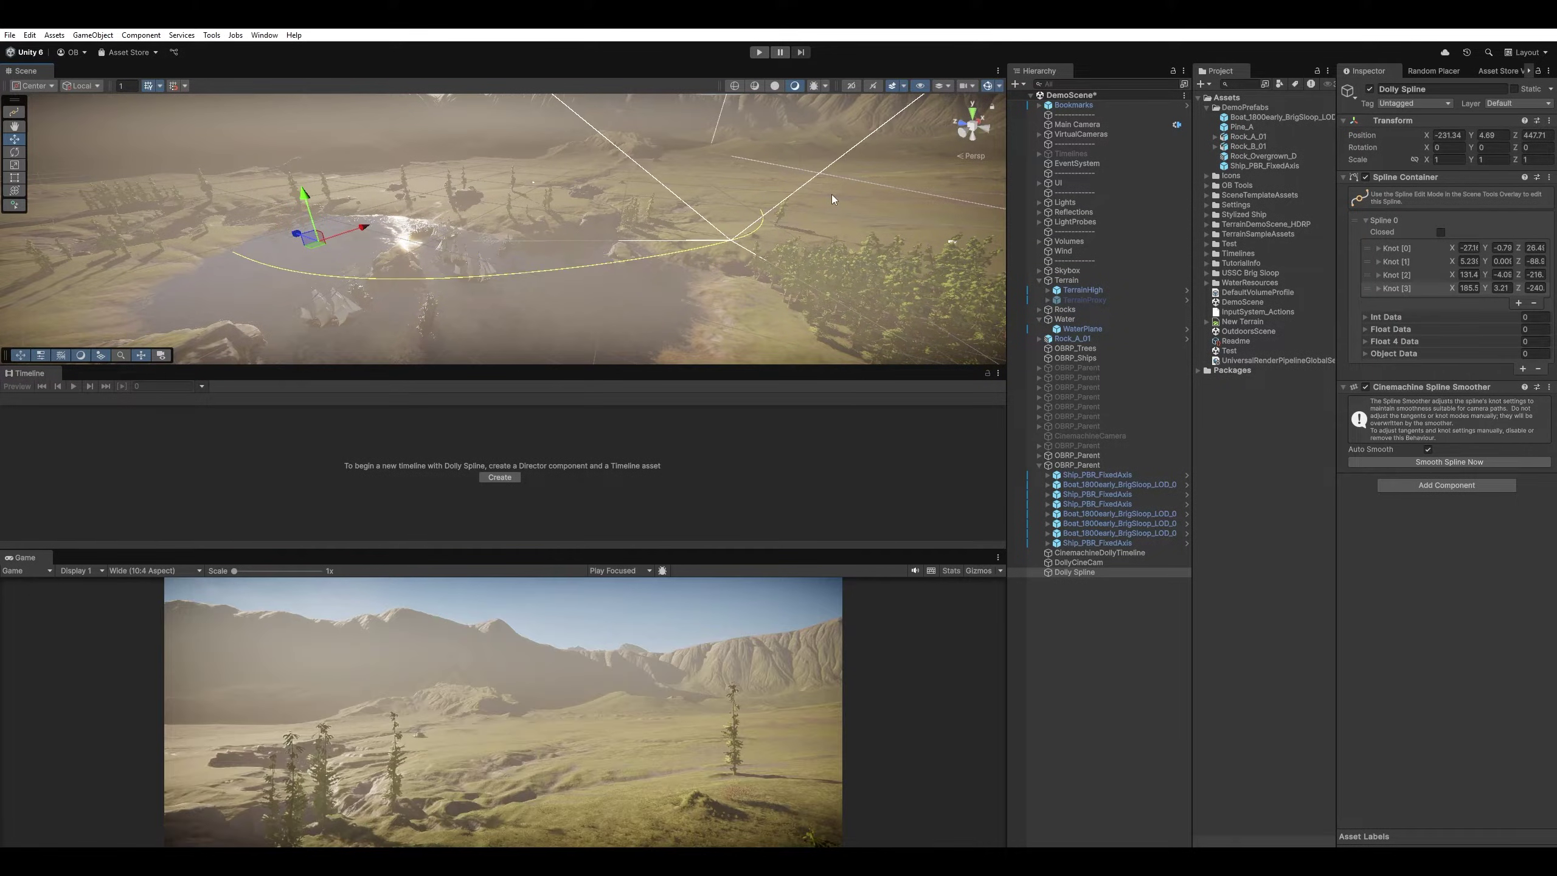
- Switch DollyCineCam's spline position unit to Knot and put the camera at position 0
click(1117, 563)
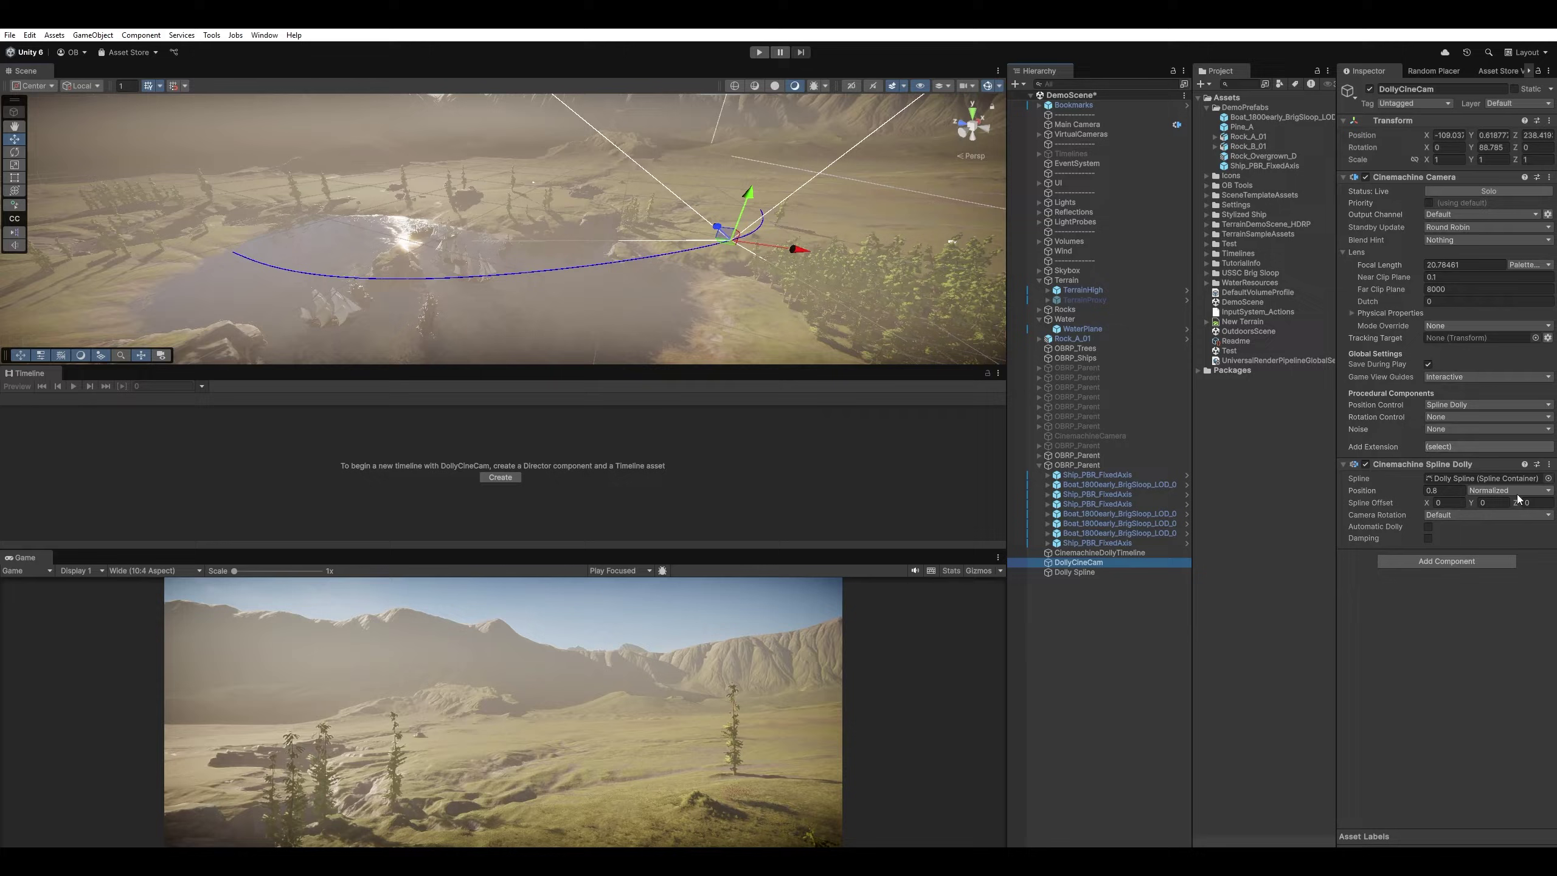
click(1514, 491)
click(1511, 536)
alt+drag(668, 219, 640, 287)
- Enter spline editing on the Dolly Spline and inspect where Knot 1 and Knot 2 lie along the path
click(1123, 574)
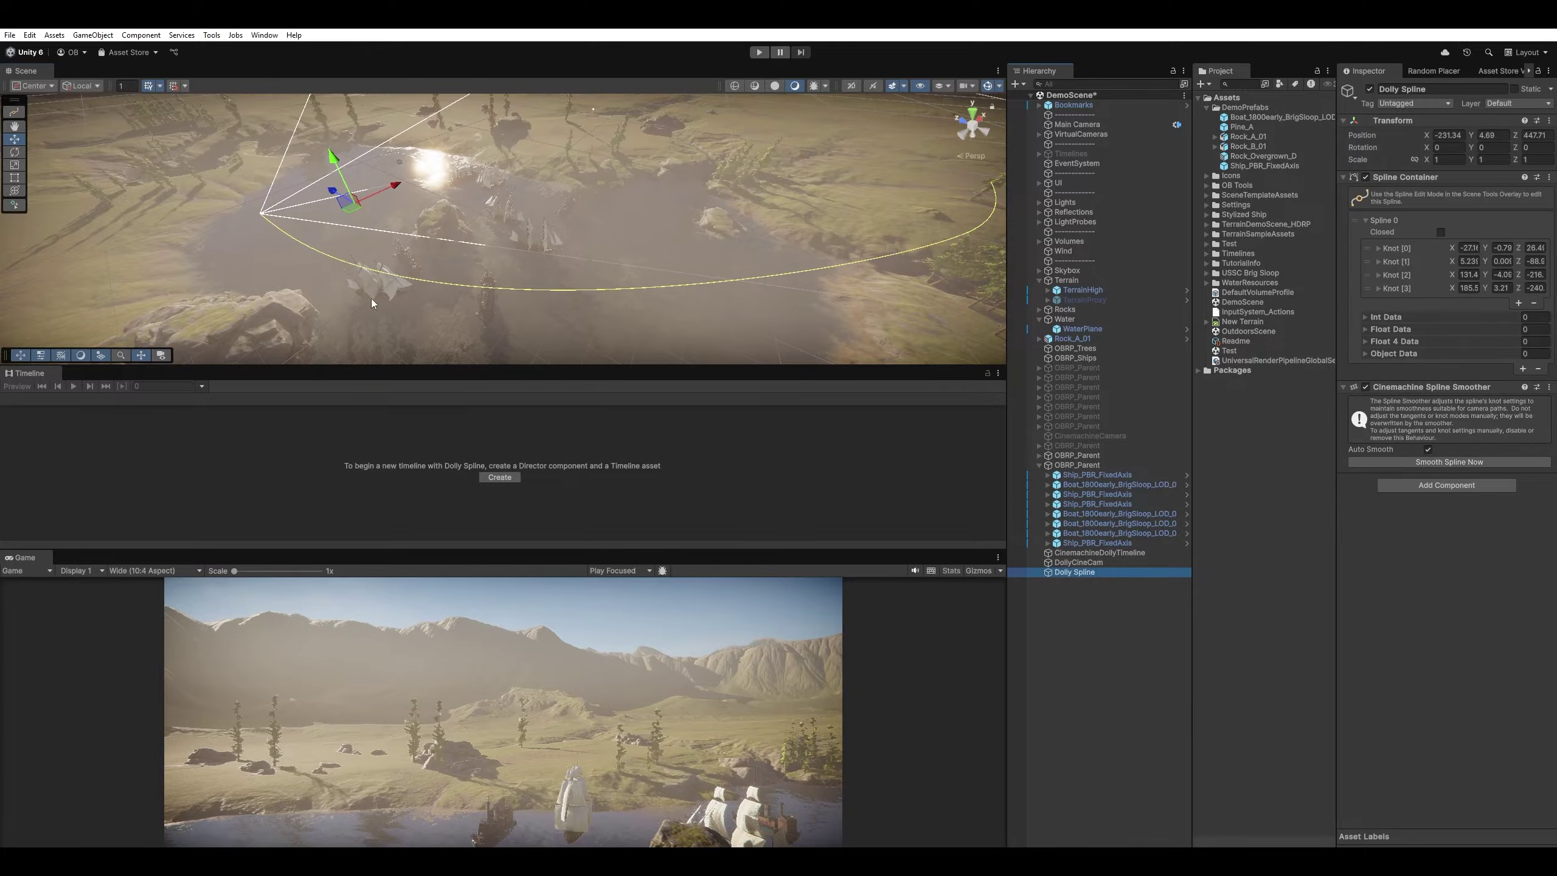
click(14, 112)
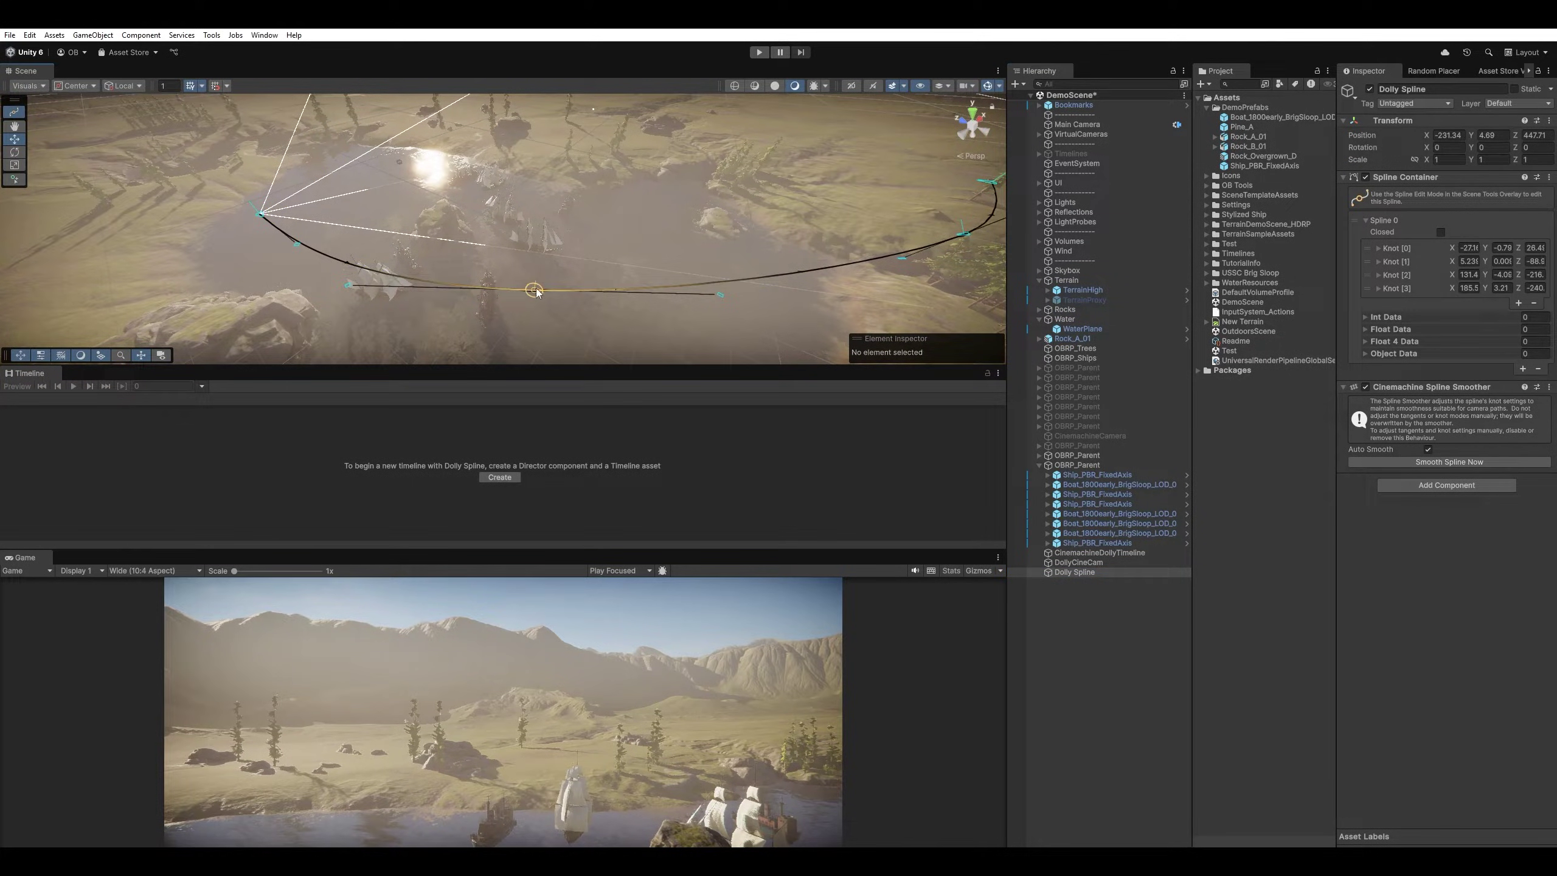
click(534, 289)
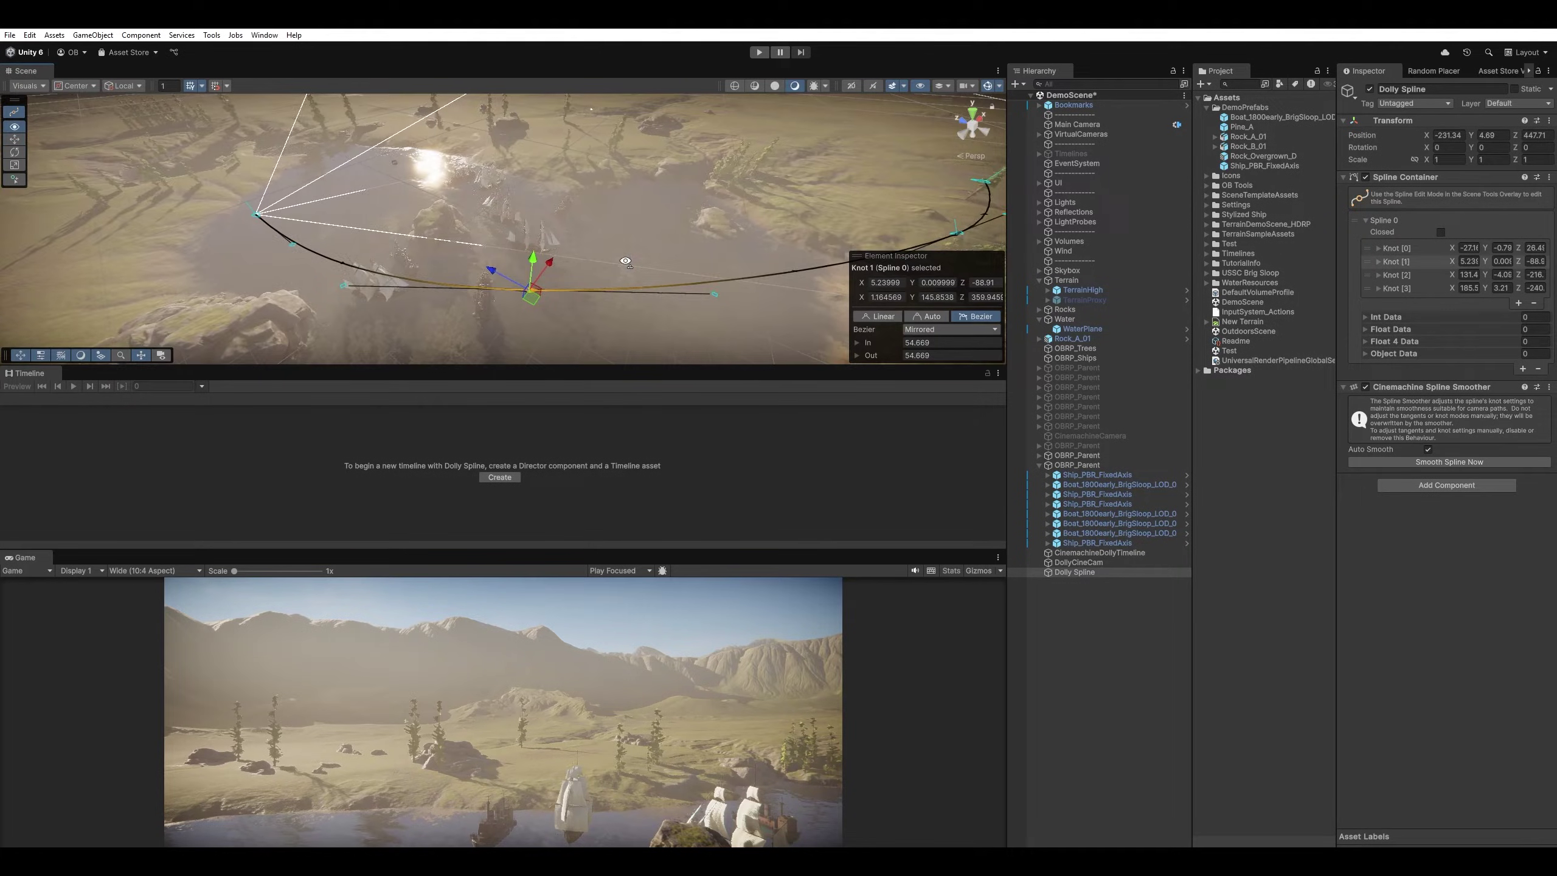
alt+drag(626, 253, 720, 240)
click(753, 146)
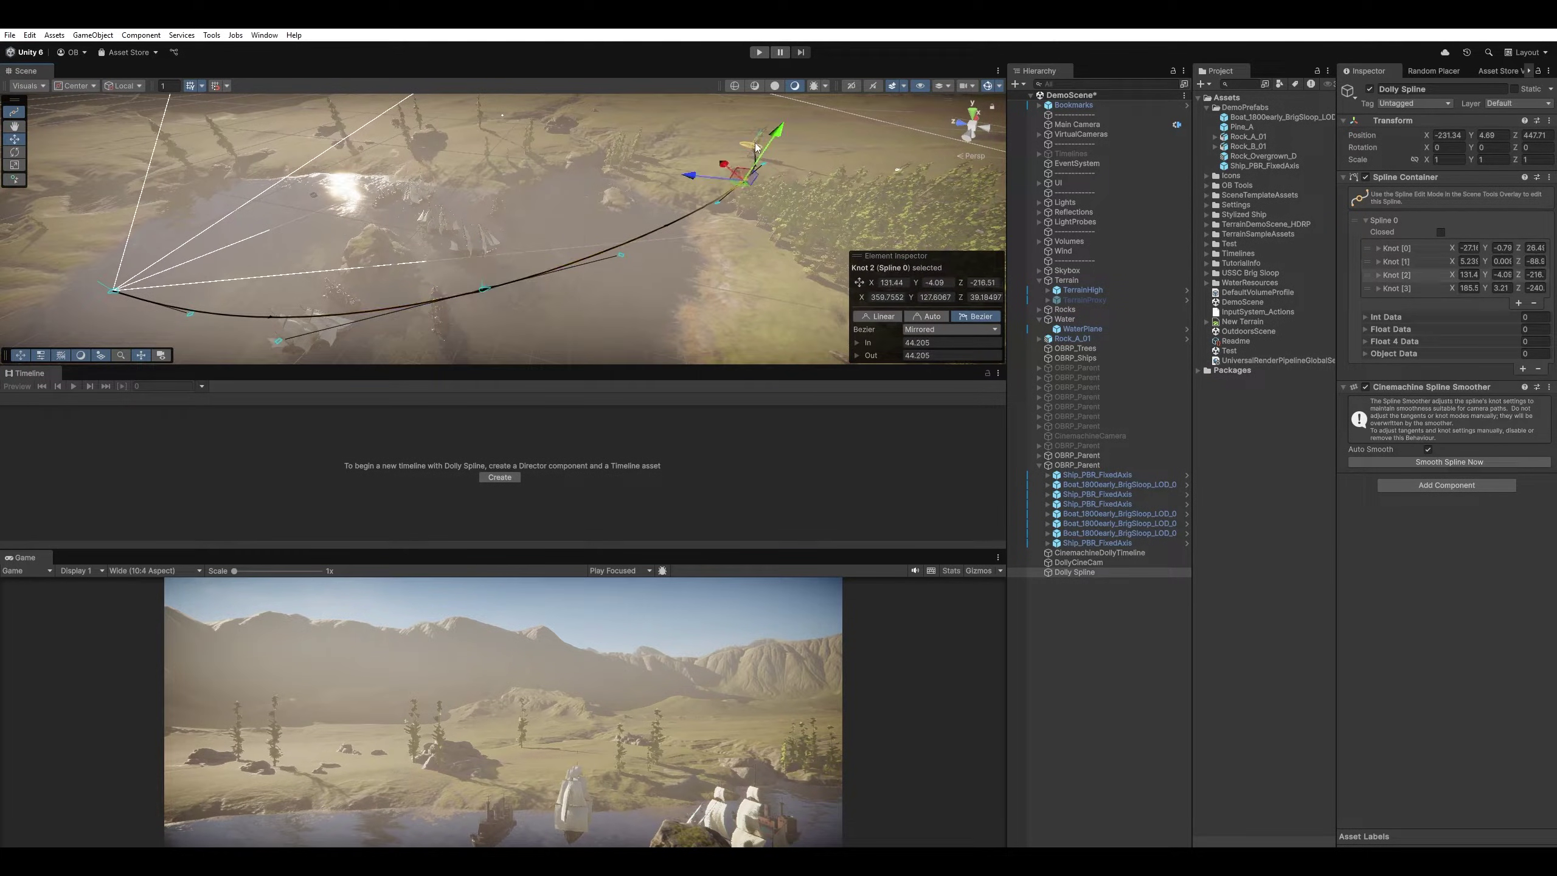
- Set DollyCineCam's knot position to 1 and compare its place with the Dolly Spline's knots
click(1112, 563)
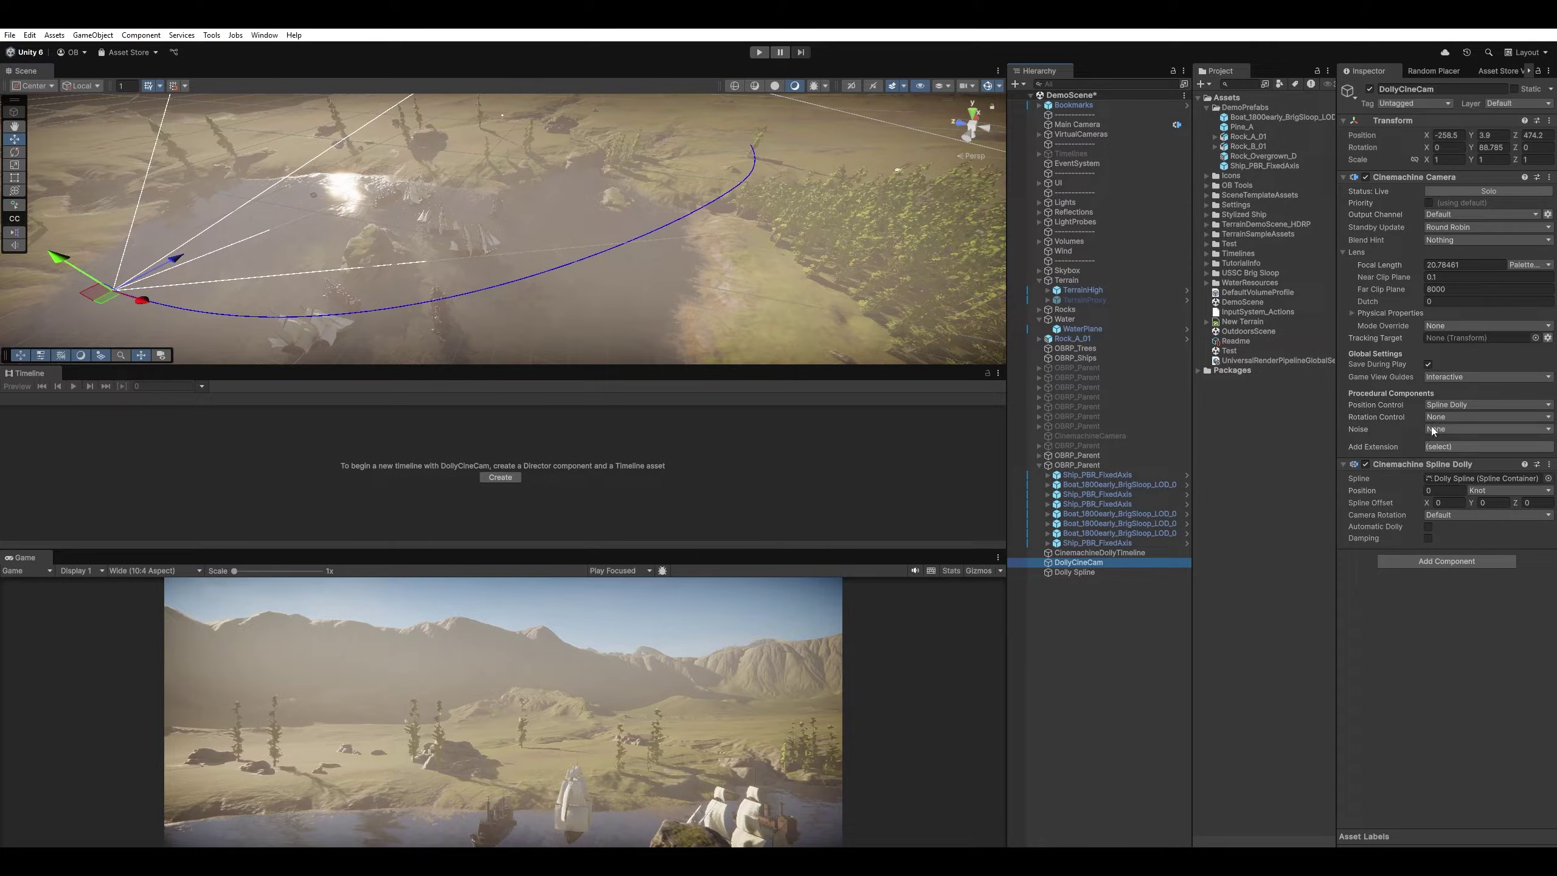
click(1441, 490)
text(1)
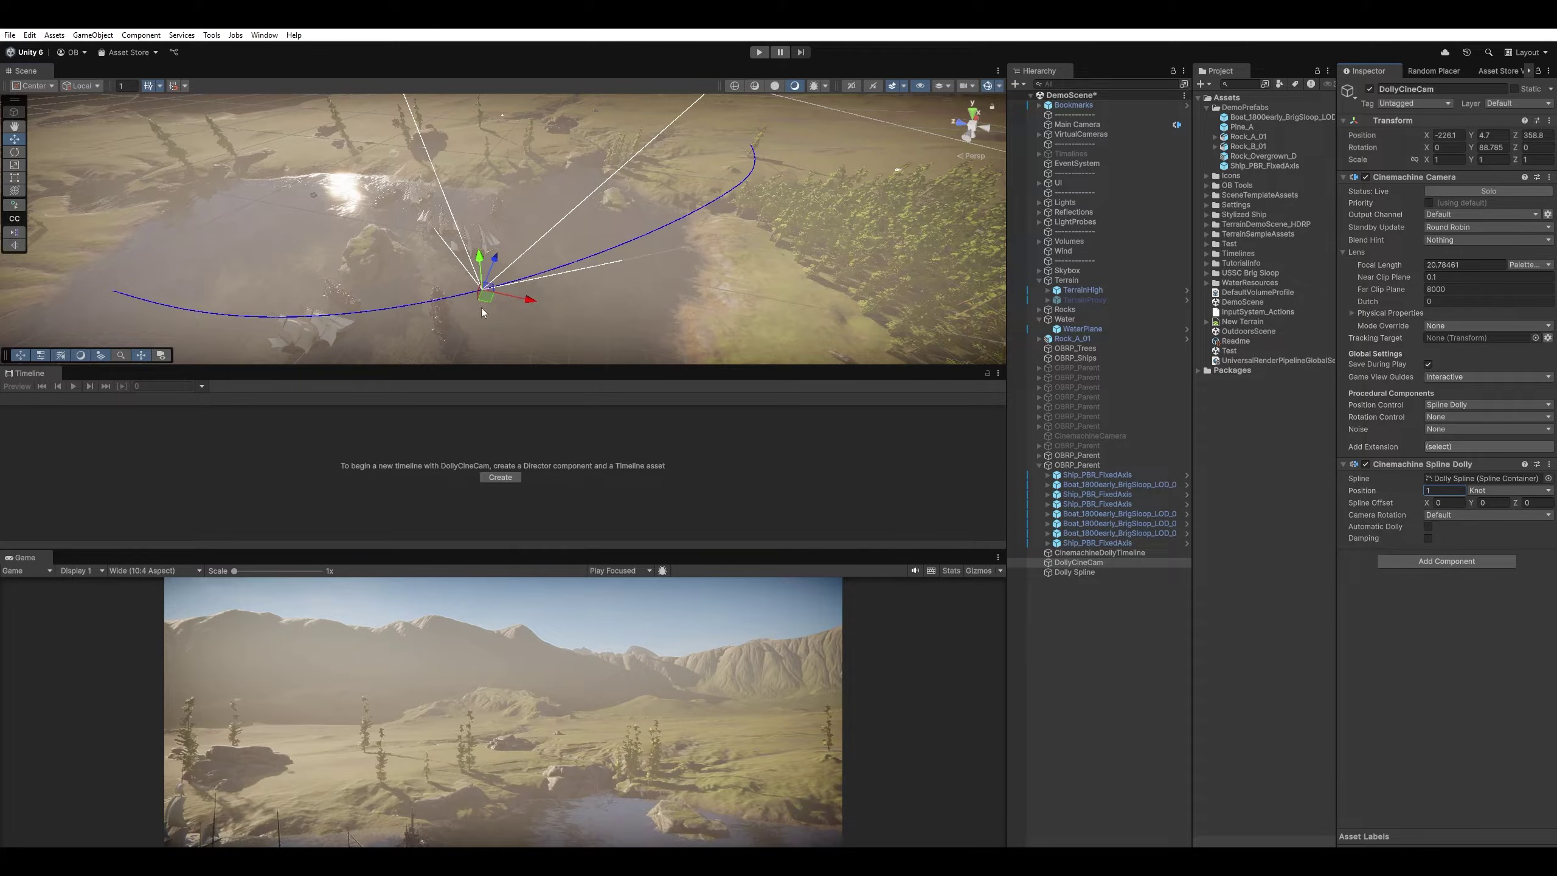
click(1092, 573)
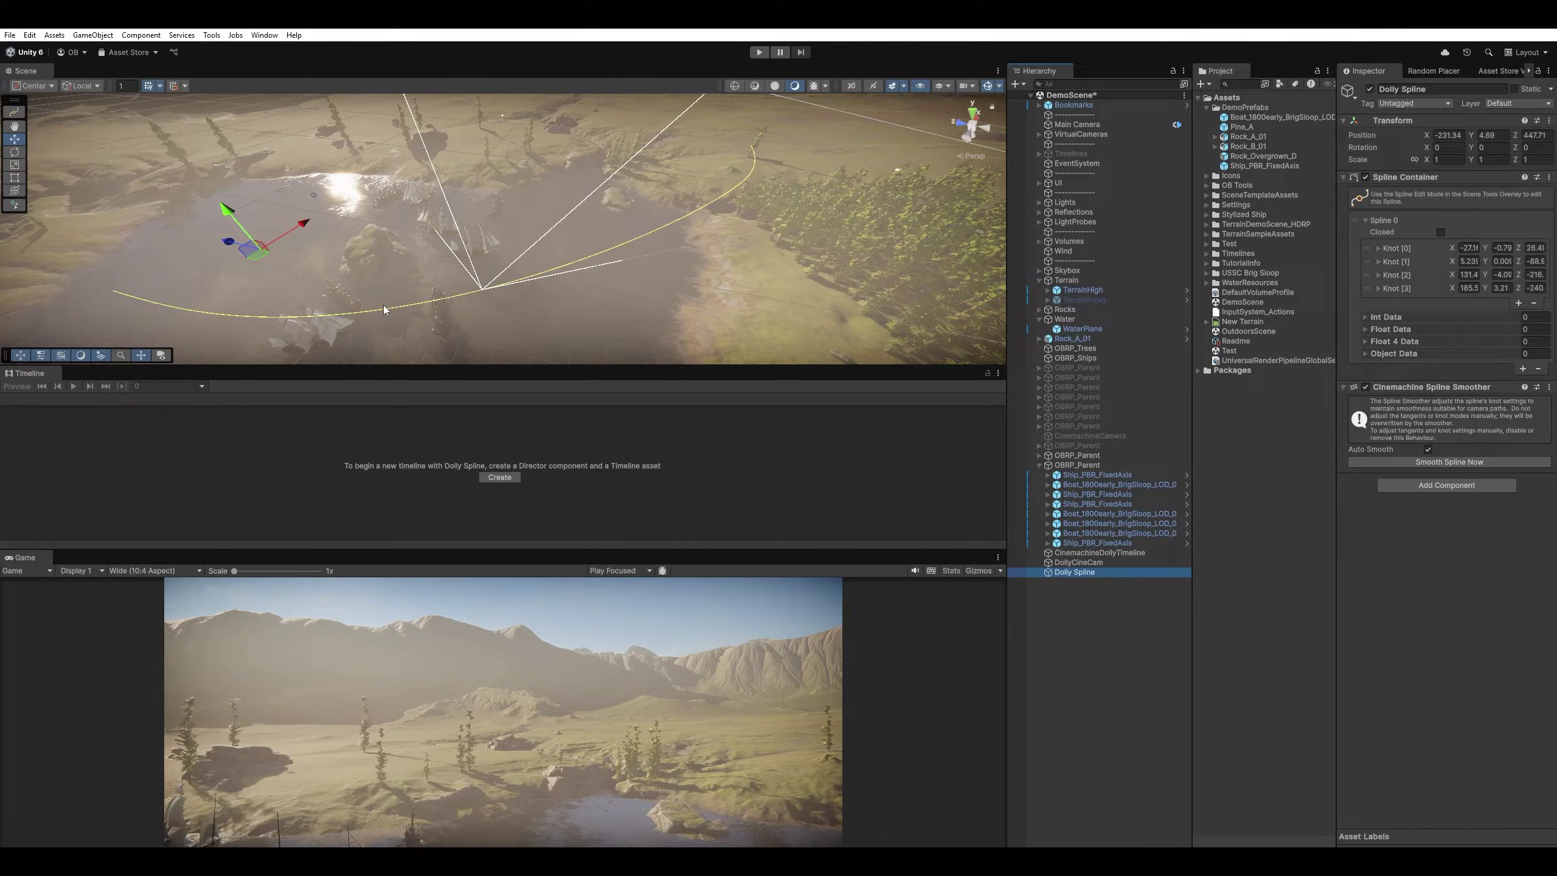
click(14, 112)
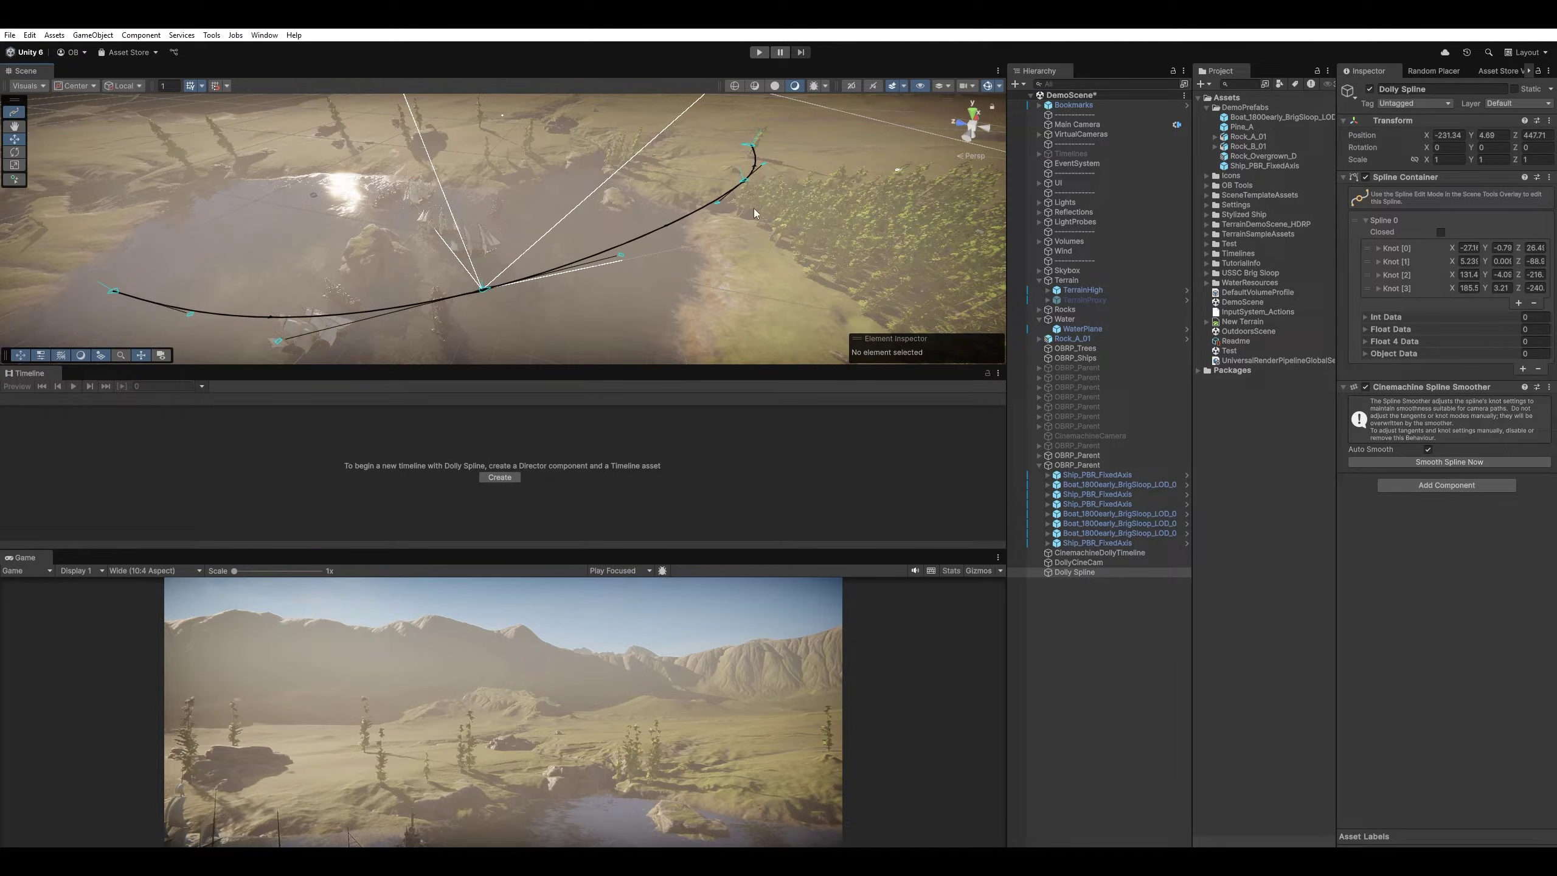
- Move DollyCineCam along the spline to knot position 2 and on to knot position 3
click(1094, 562)
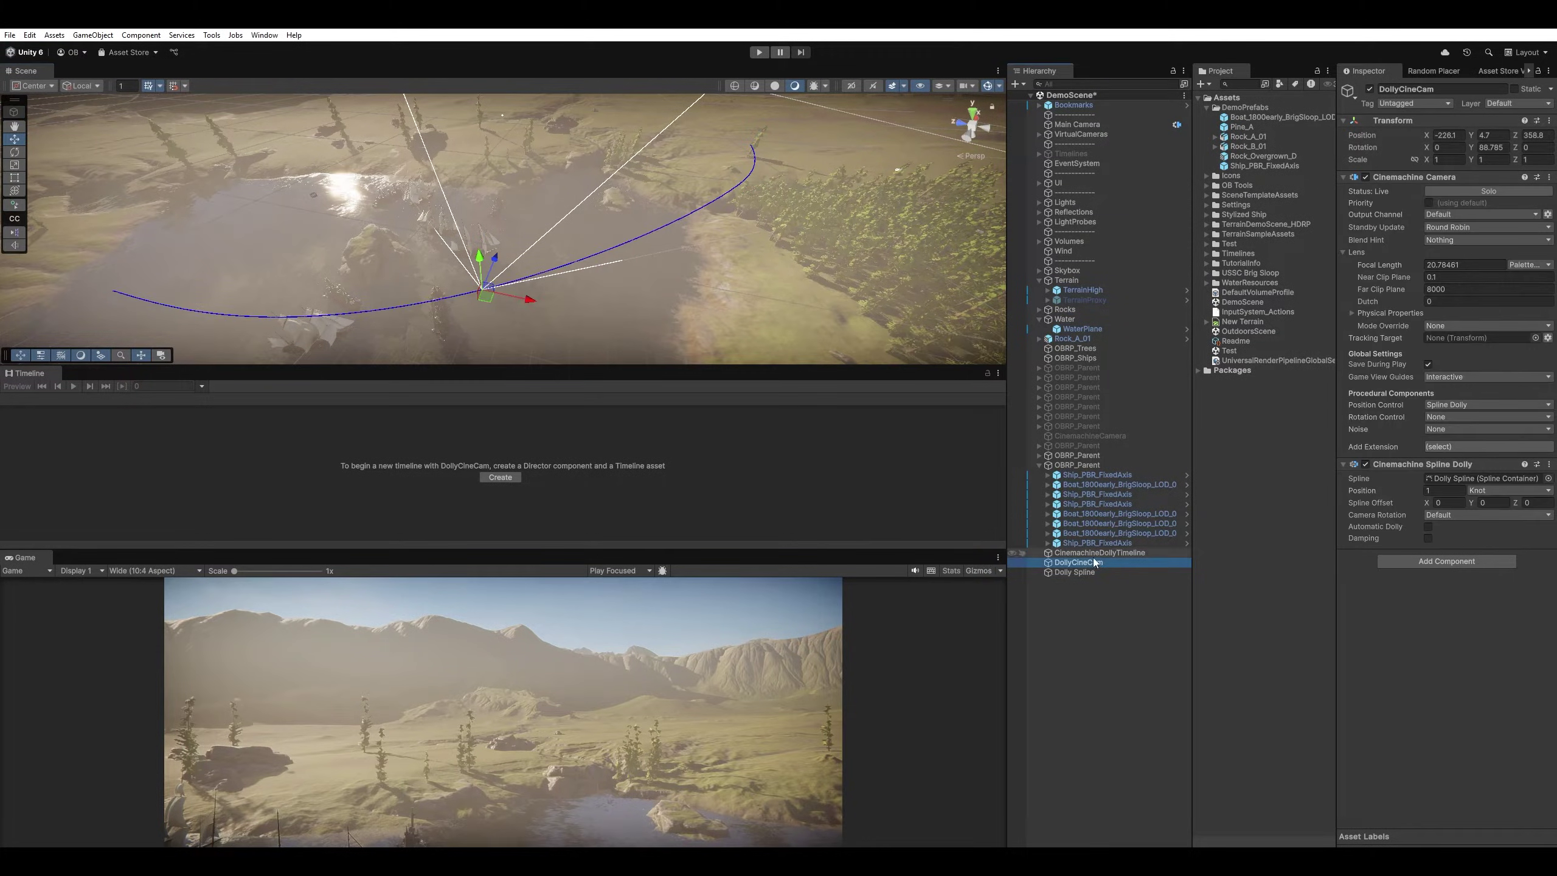
click(1452, 492)
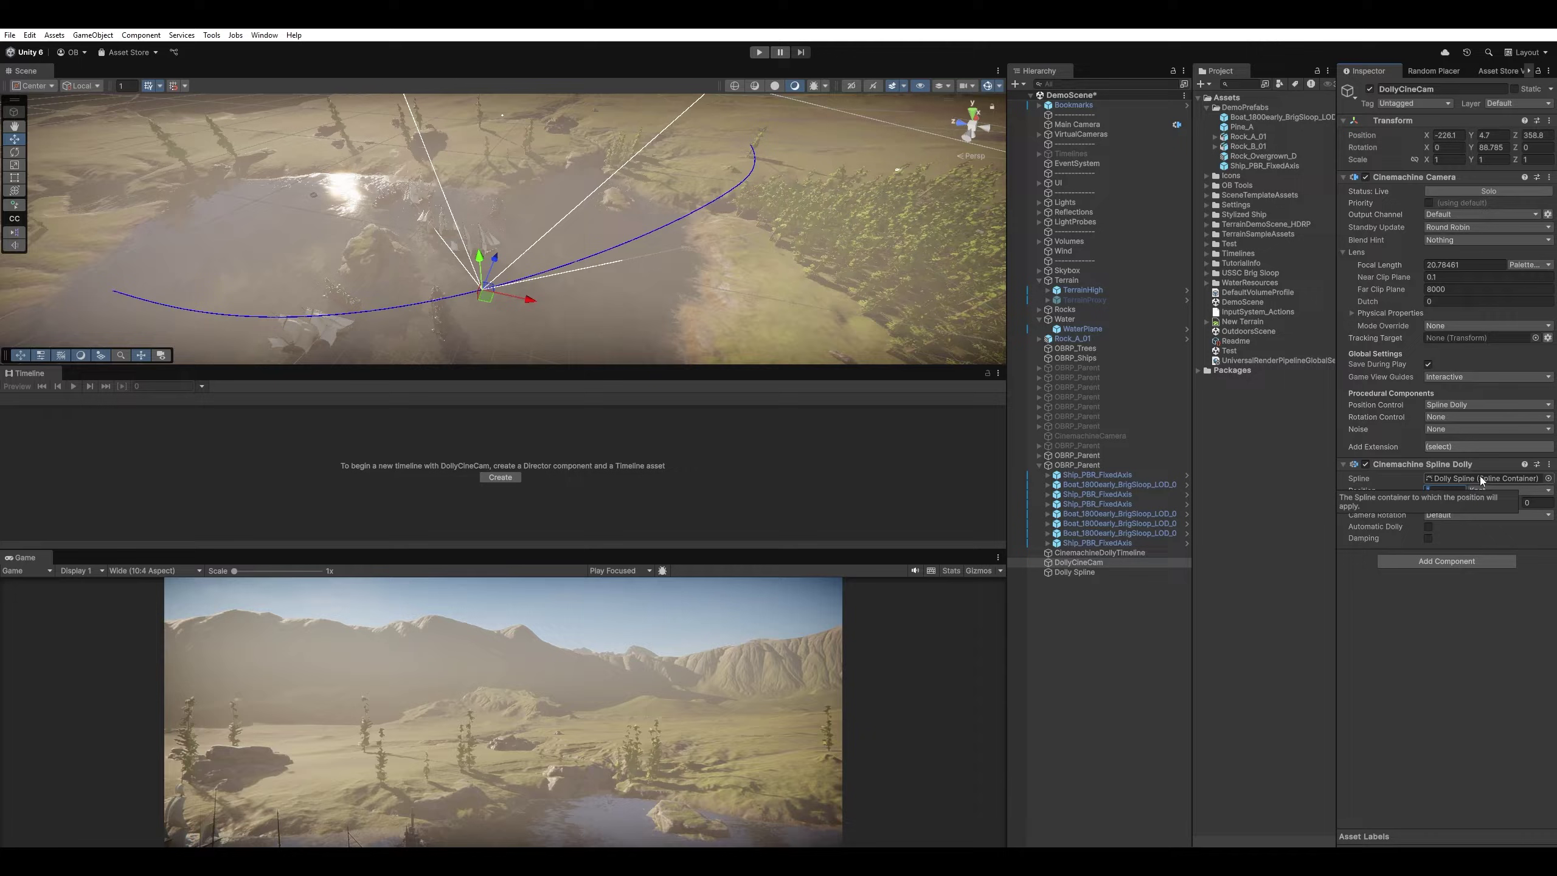
text(2)
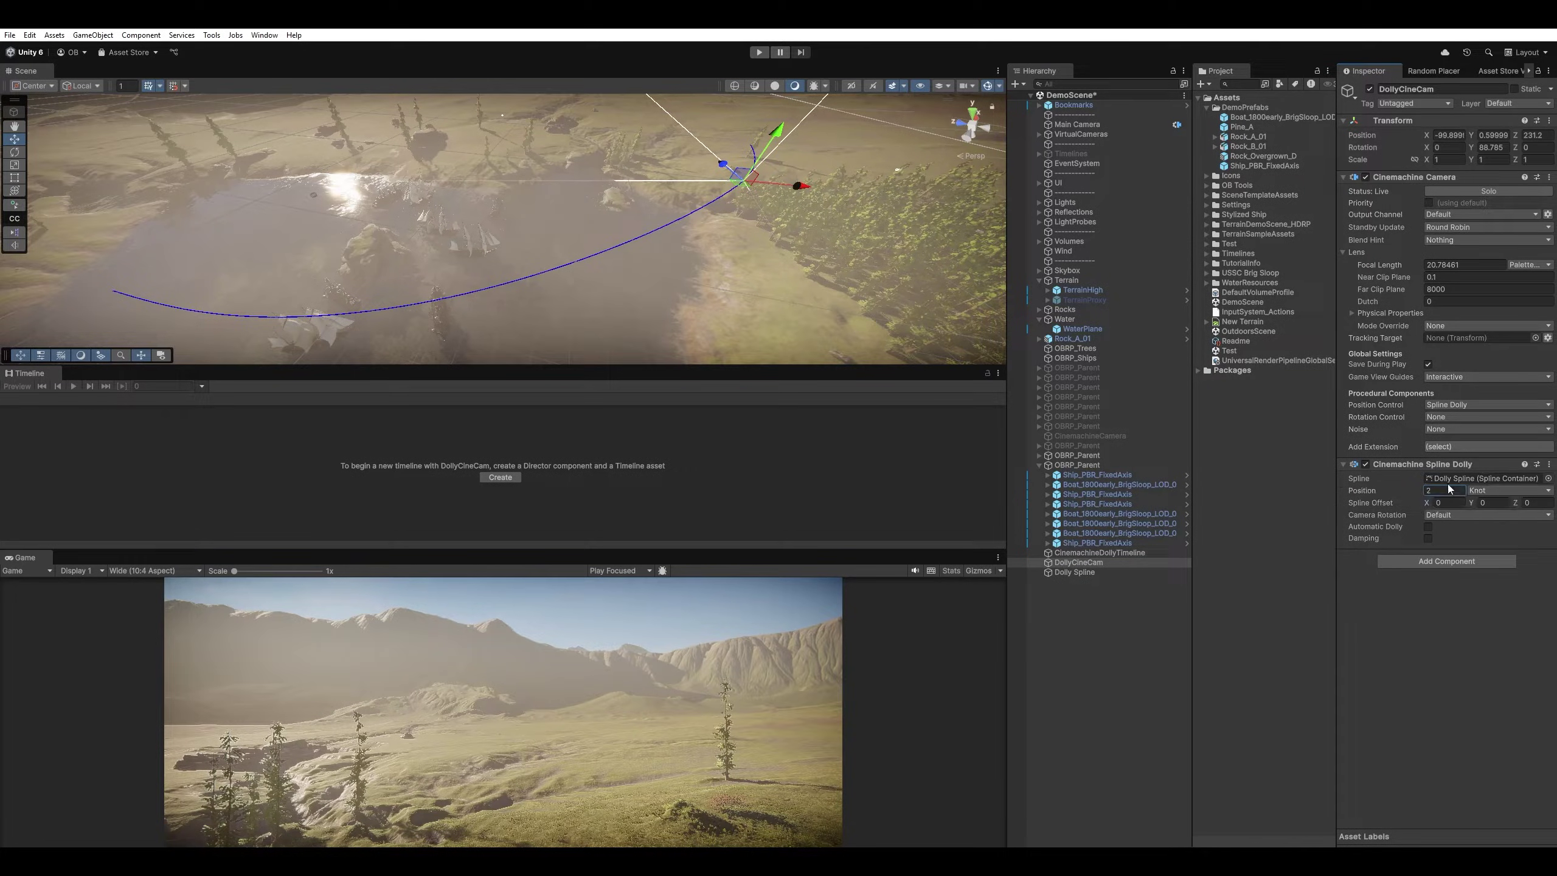
key(Return)
text(3)
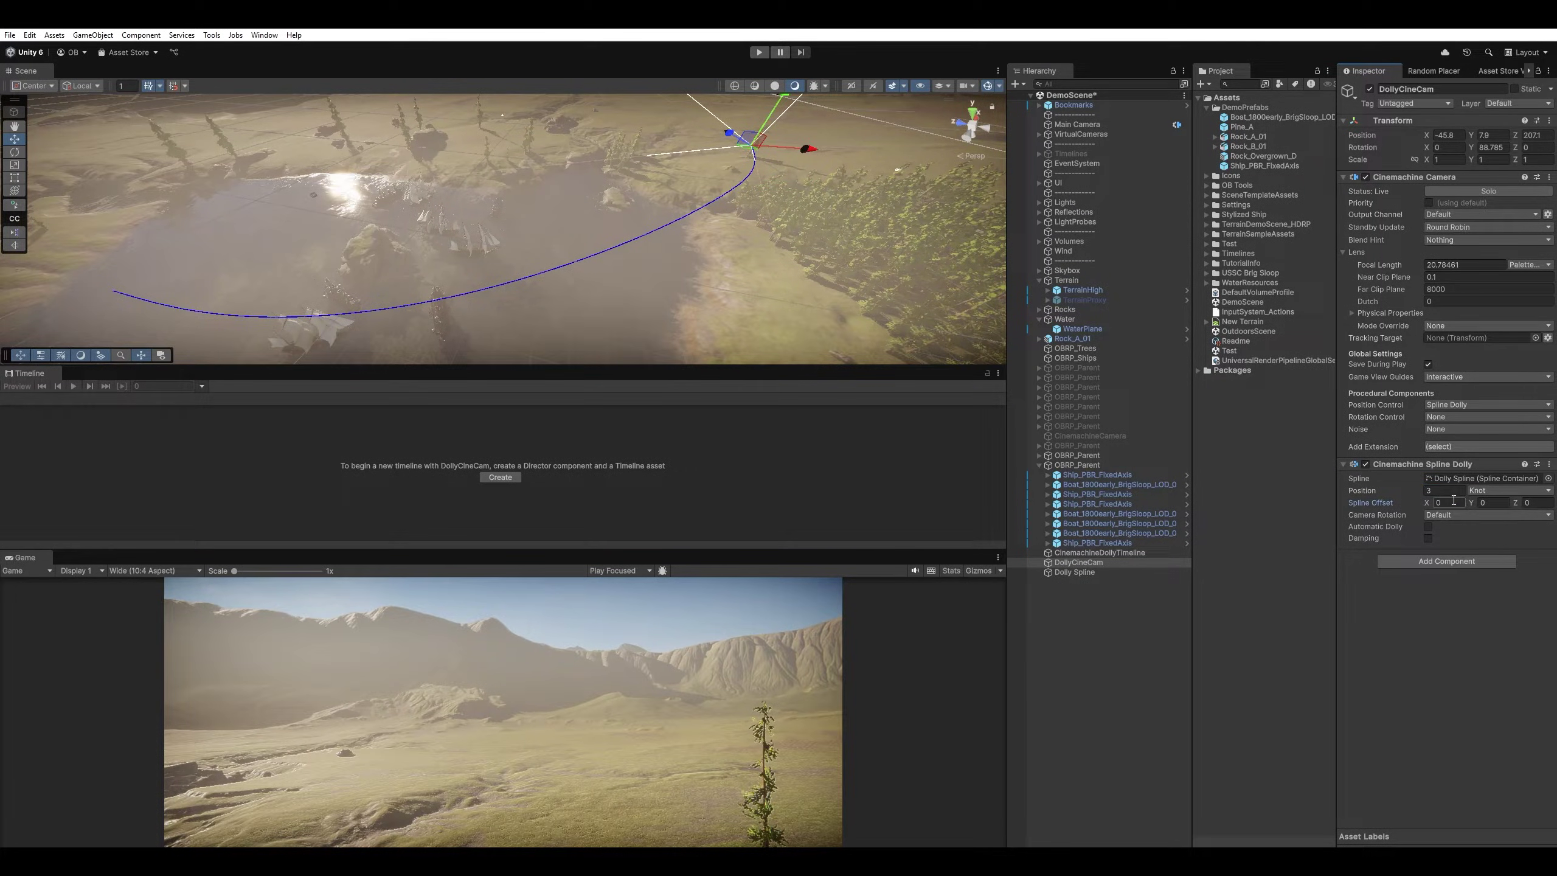
- Try raising DollyCineCam off the spline with a Y spline offset of about 8.14, and reset the offset to 0
drag(1473, 504, 85, 495)
right_drag(849, 171, 826, 195)
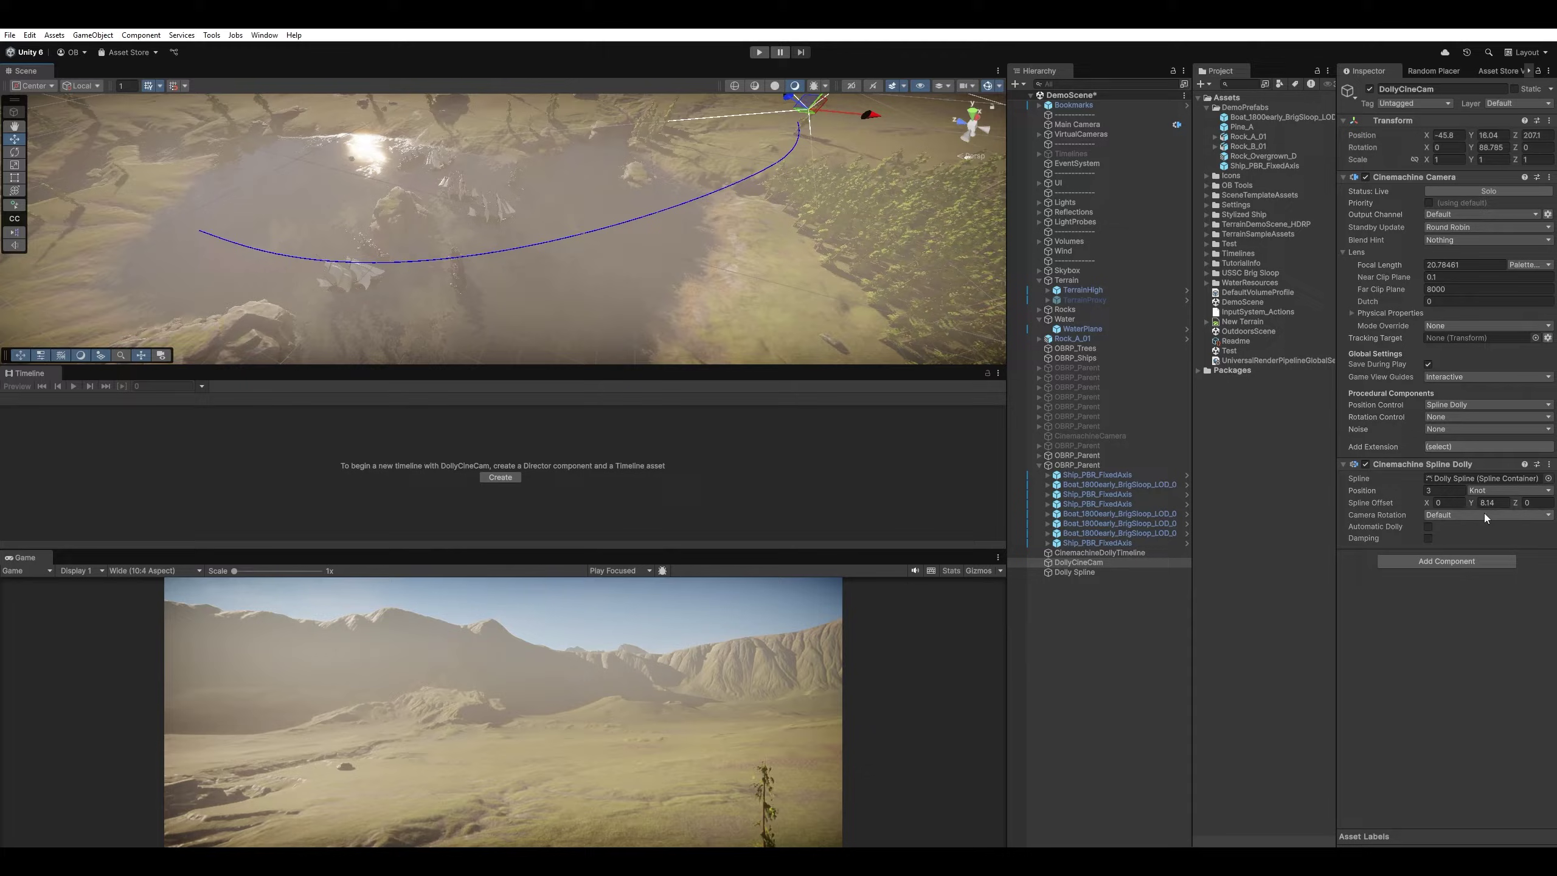
mouse_move(1470, 502)
mouse_down()
mouse_move(1495, 502)
mouse_move(1453, 501)
mouse_move(1489, 502)
mouse_up()
text(0)
key(Return)
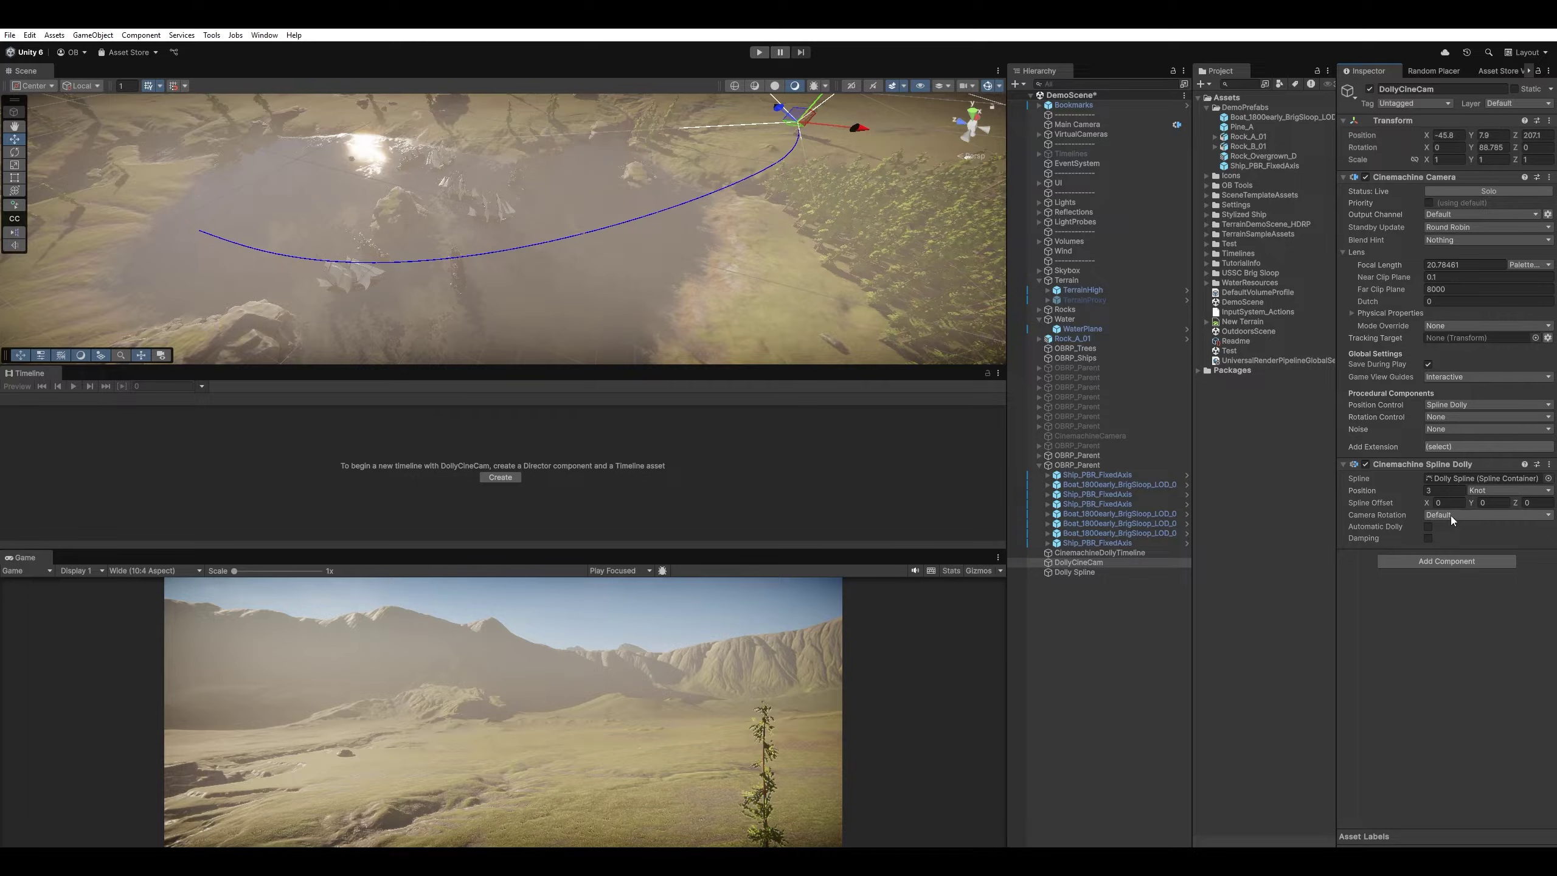
- Set DollyCineCam's camera rotation to Spline and move it along the path to a distance of about 343.7
click(1450, 516)
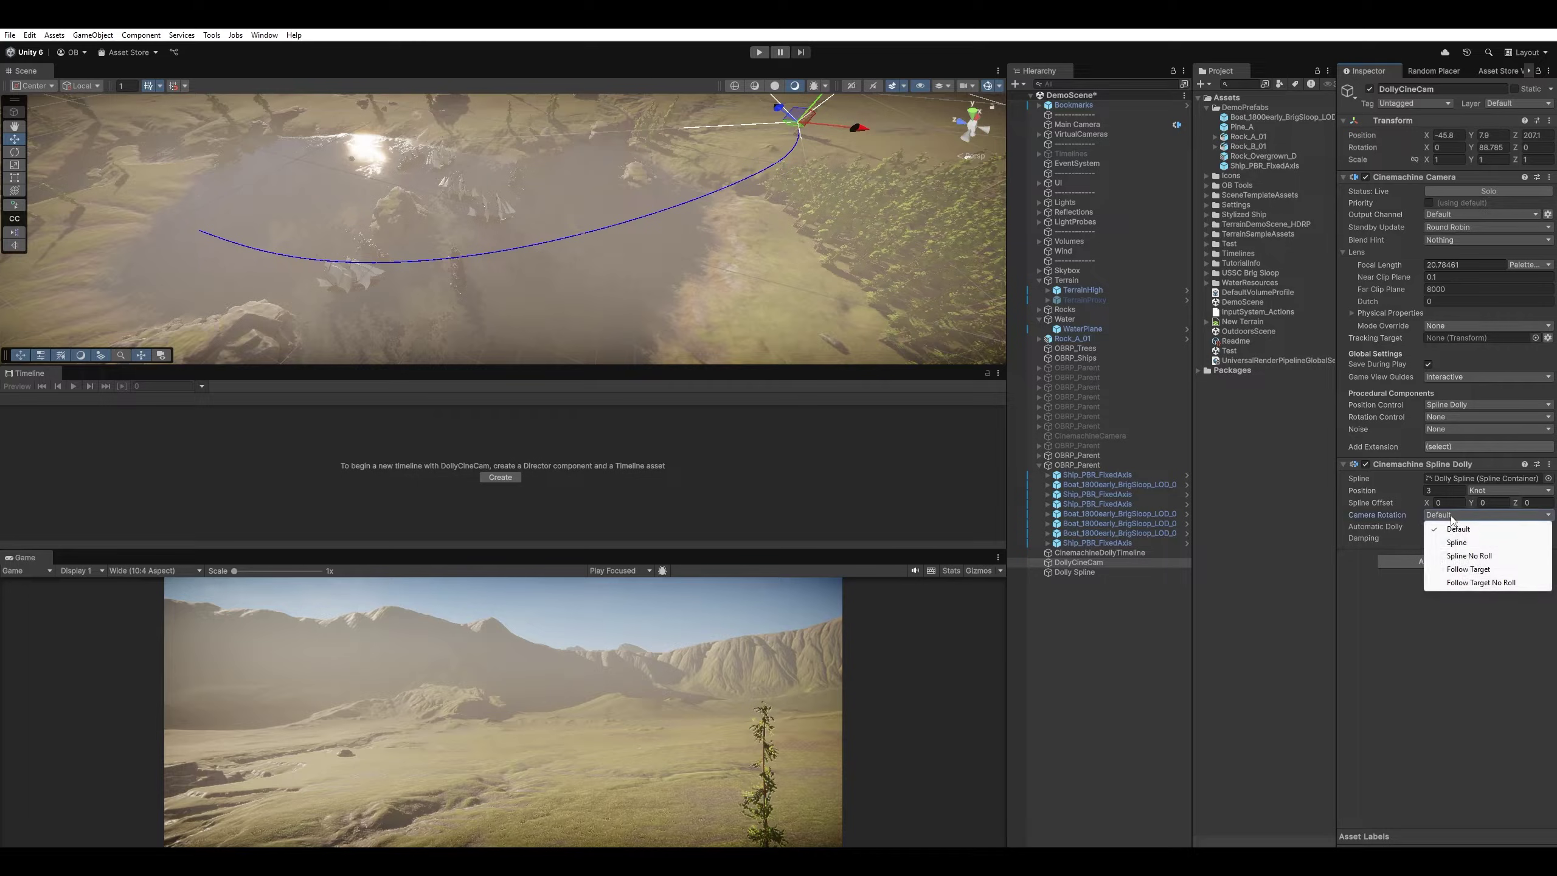
click(1479, 541)
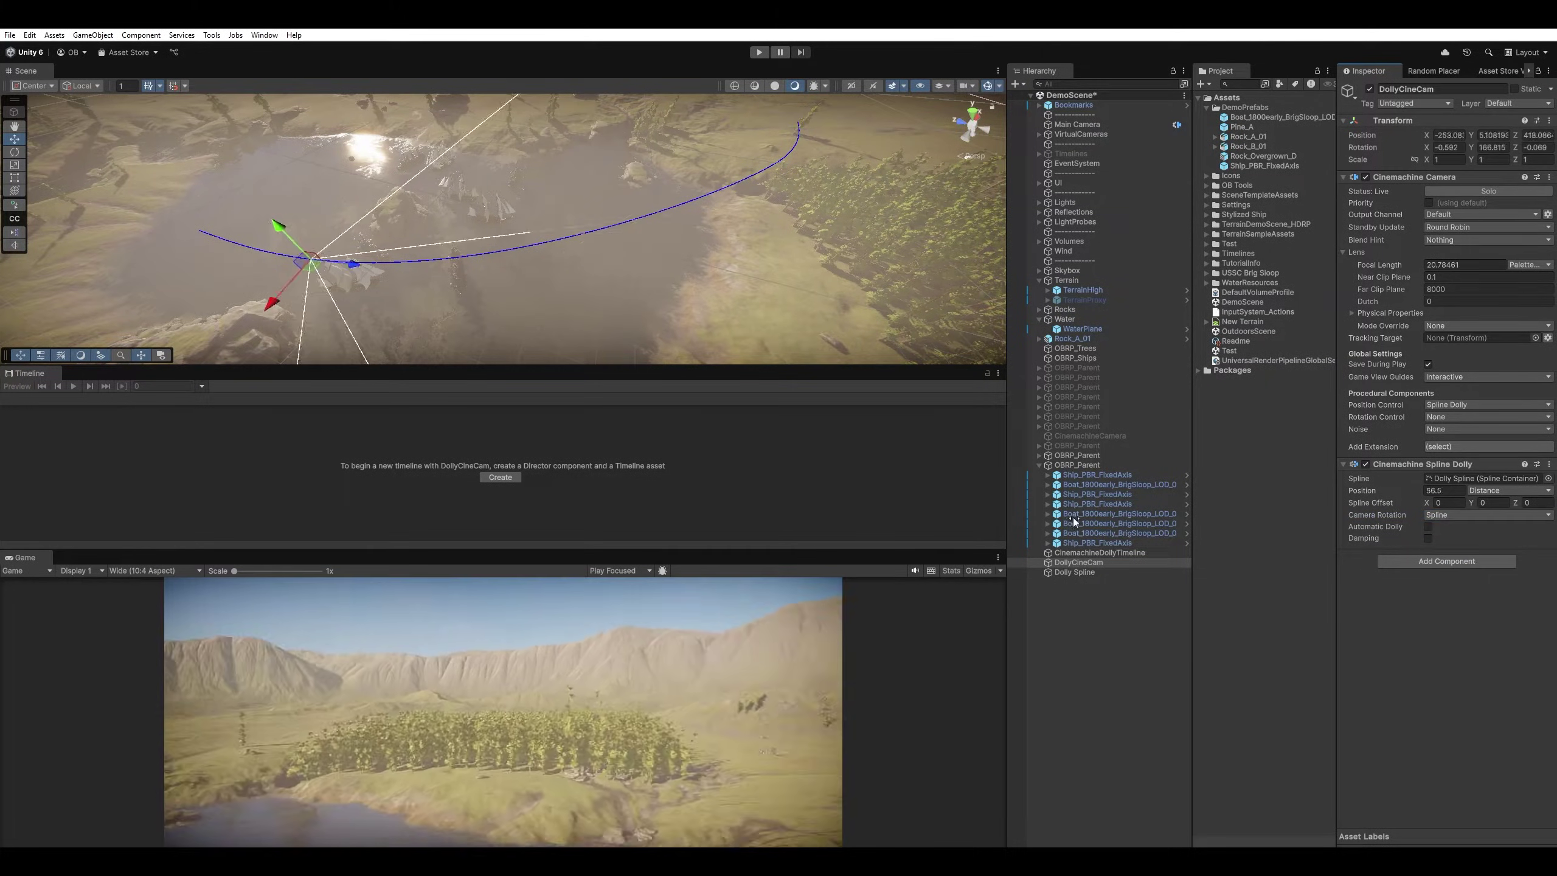
drag(1012, 519, 1342, 504)
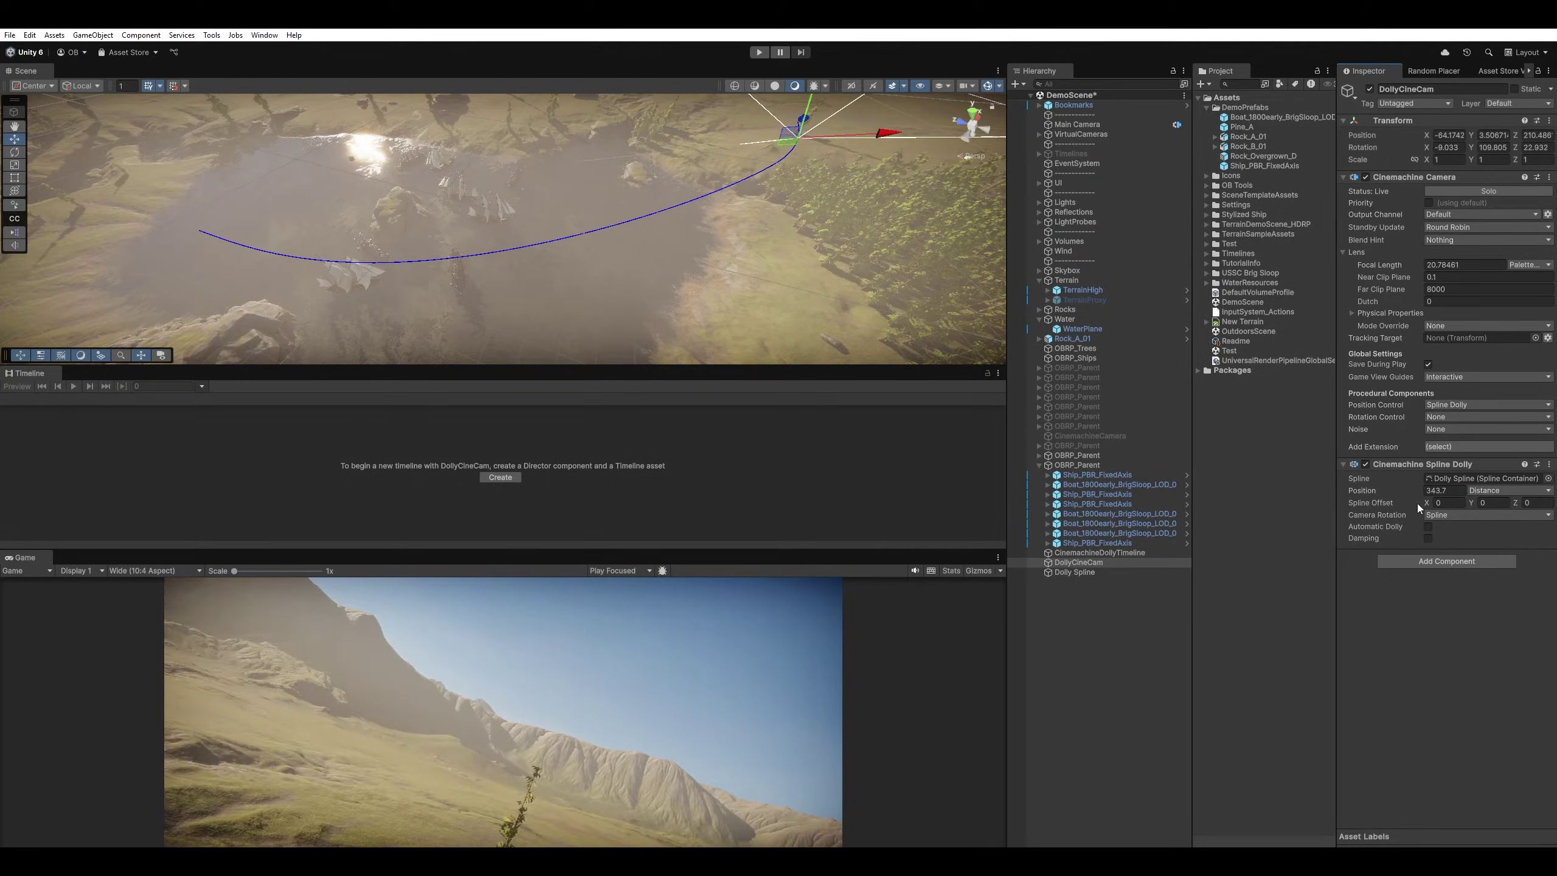
- Change the camera rotation to Spline No Roll and move DollyCineCam back to a distance of about 273.8
click(1484, 515)
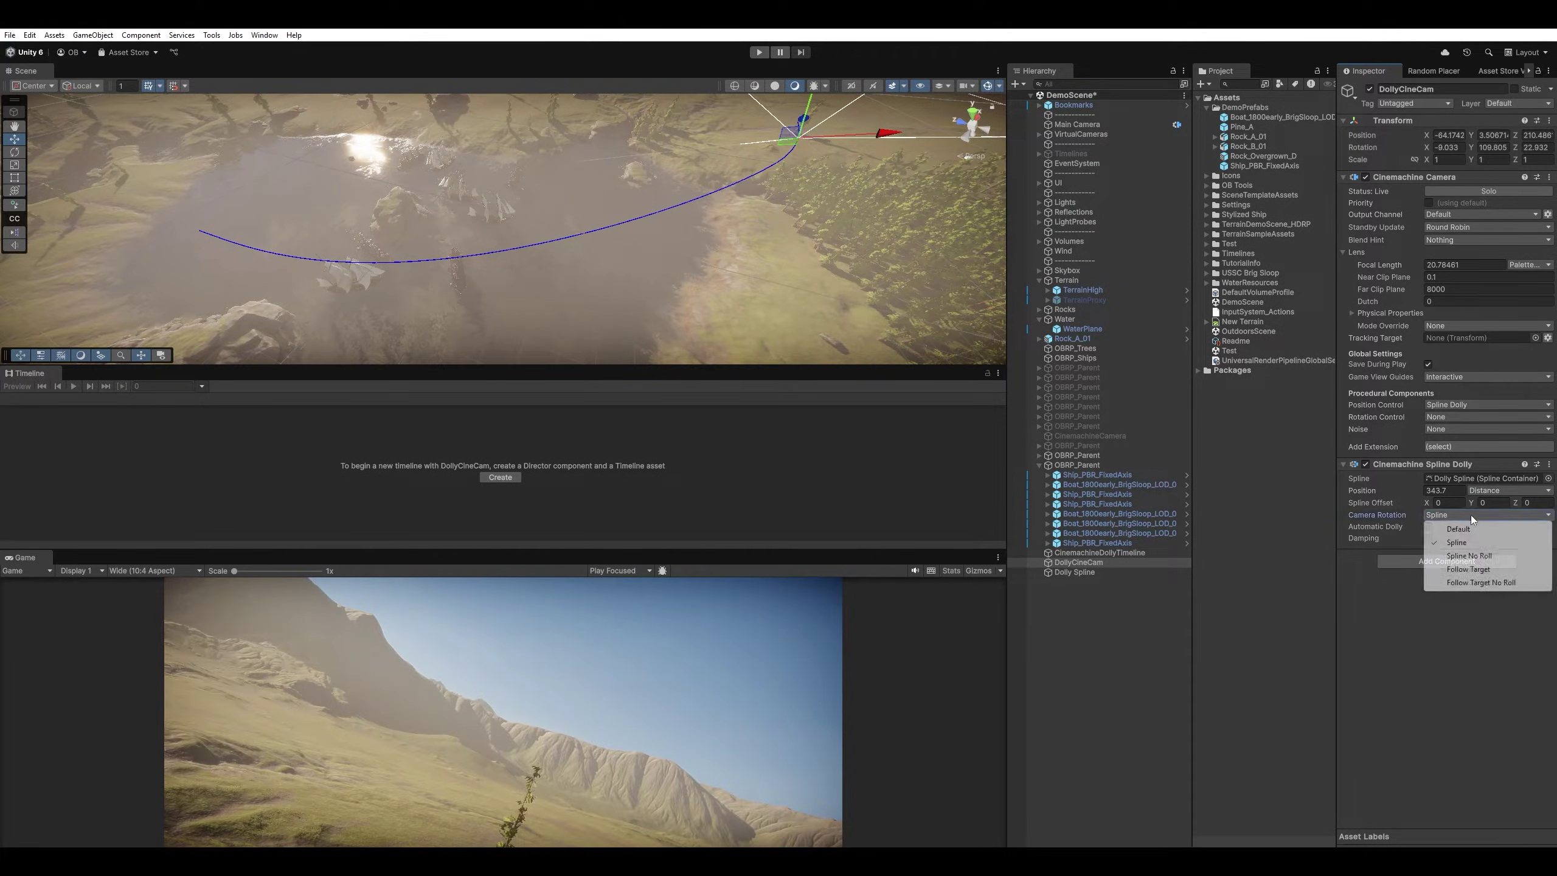
click(1469, 556)
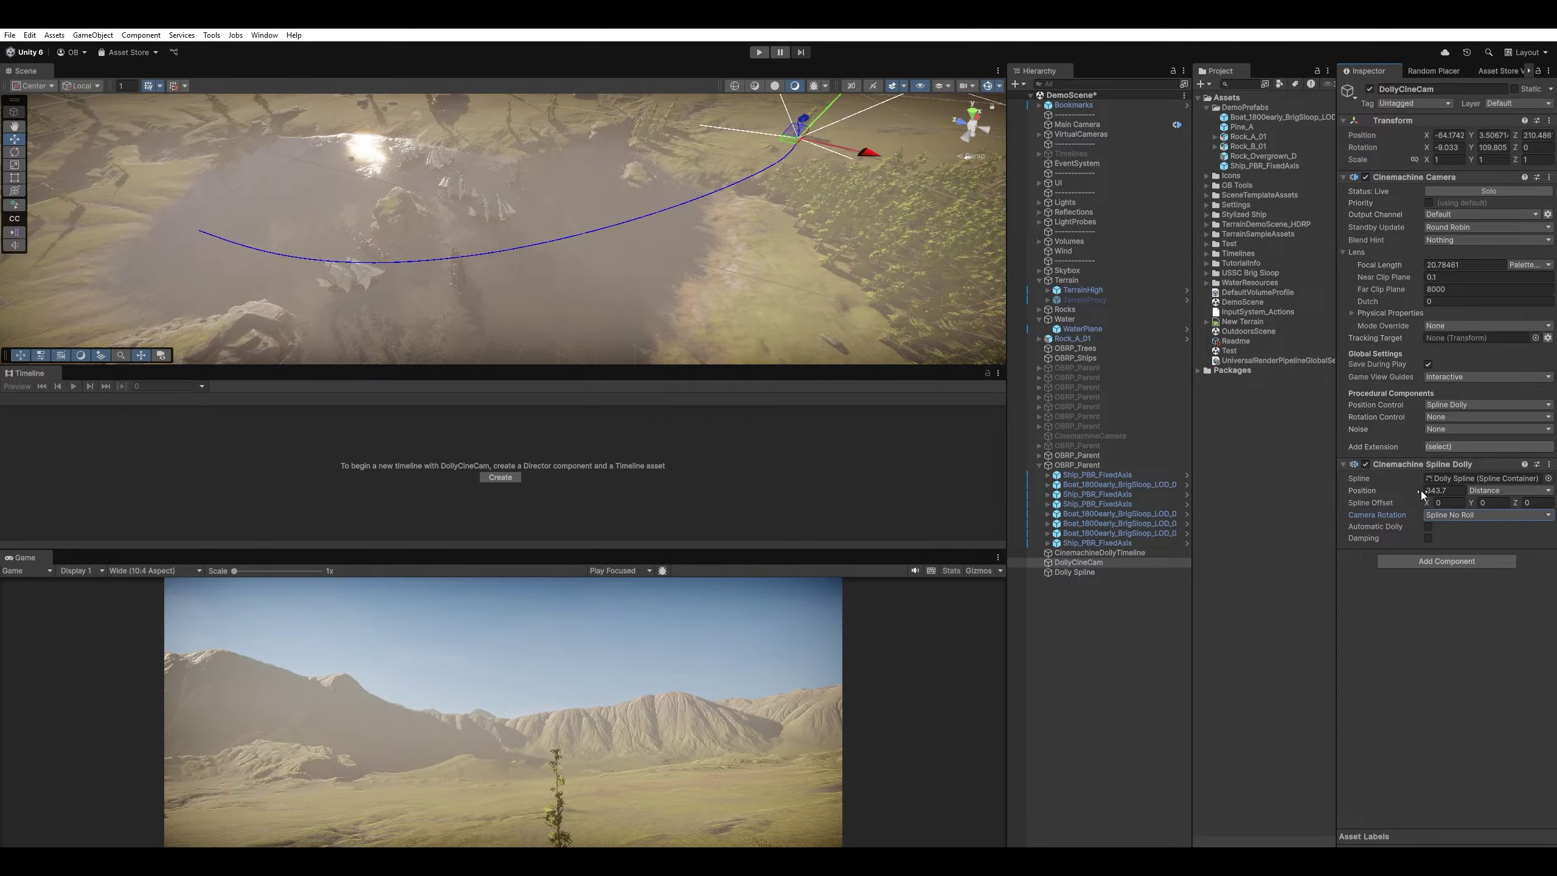
drag(1412, 490, 1328, 489)
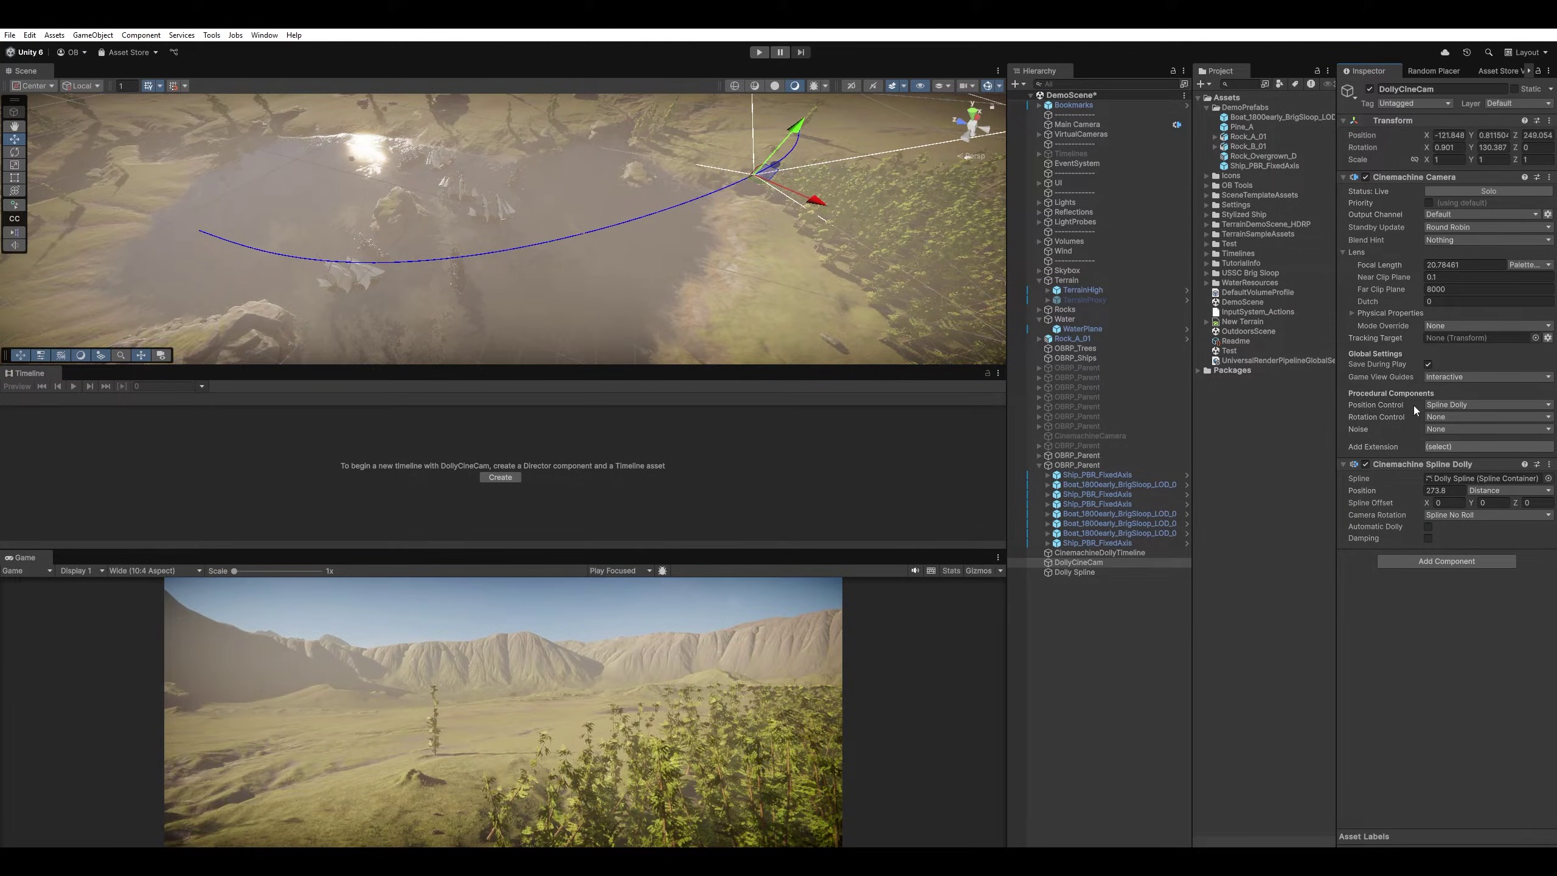
click(1521, 148)
- Review the camera rotation options of the spline dolly and set the camera rotation back to Default
click(1484, 515)
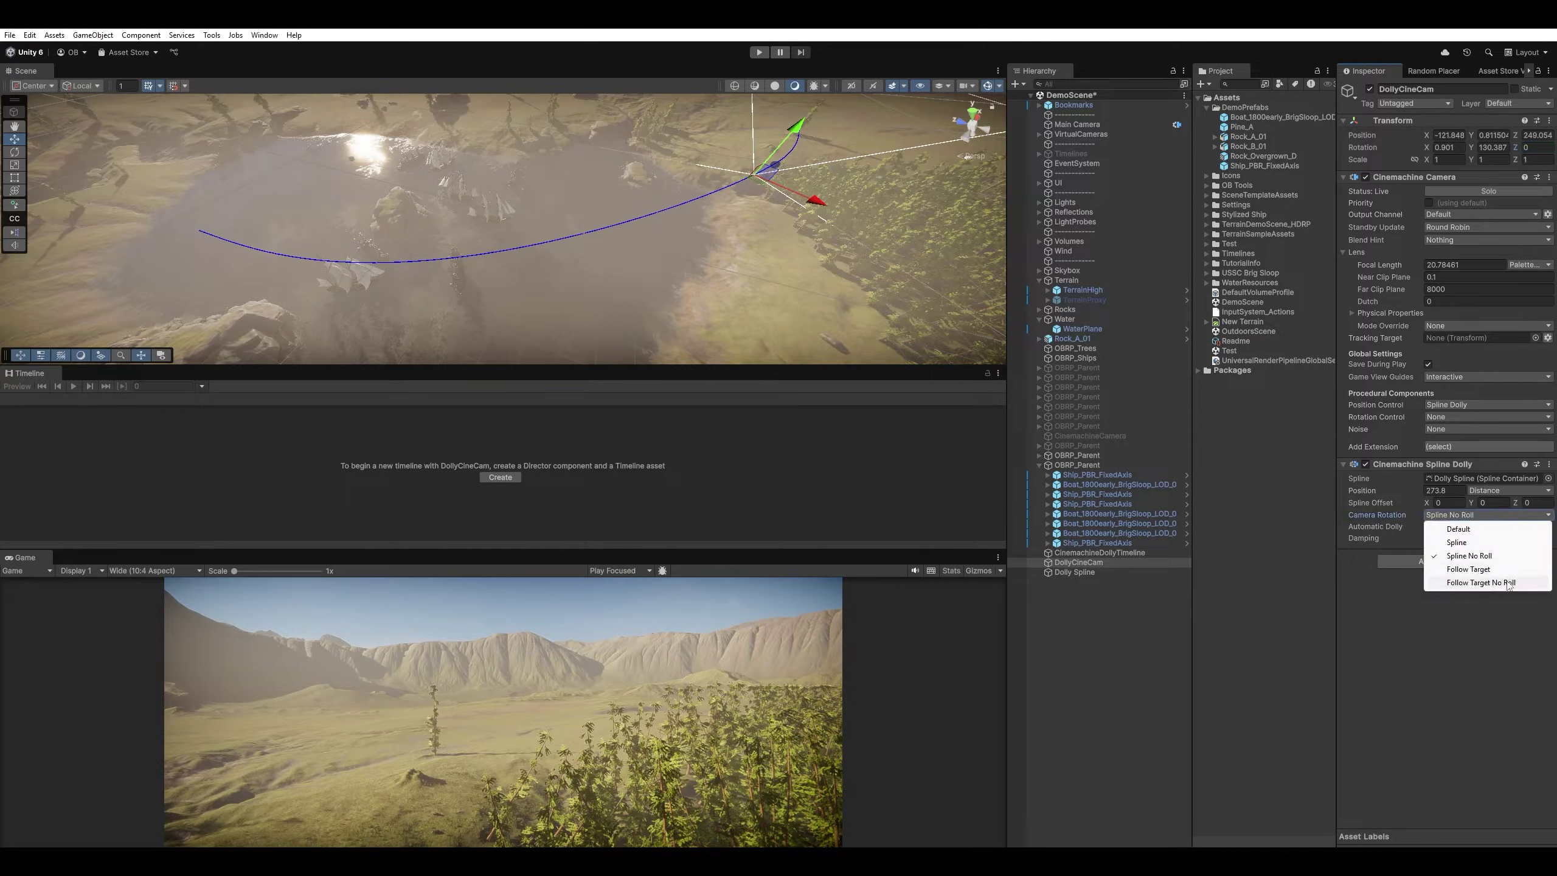
click(1485, 625)
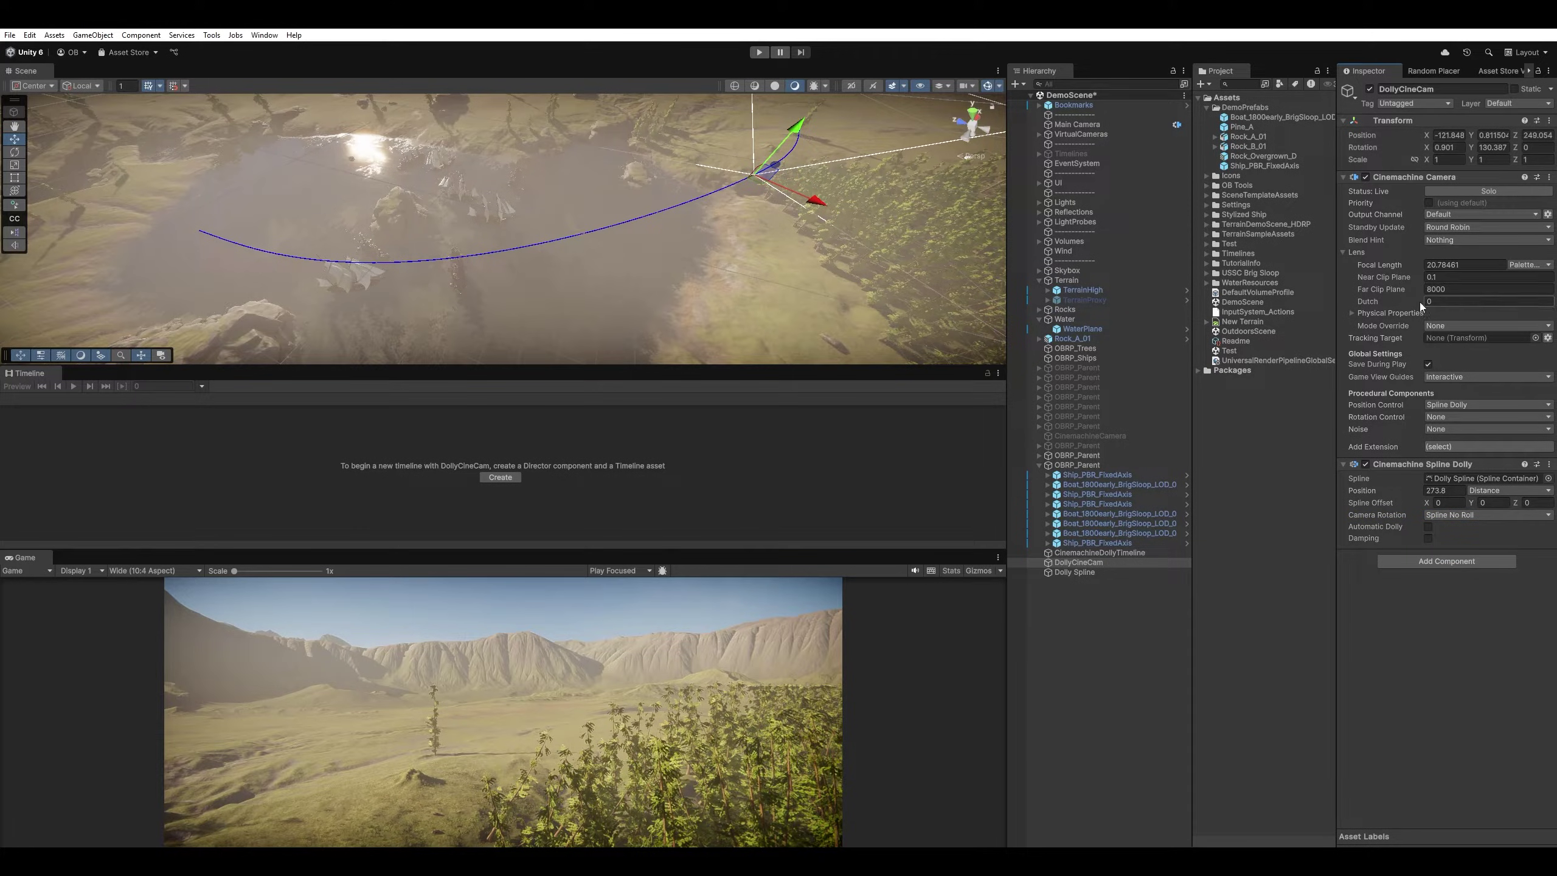
click(1450, 515)
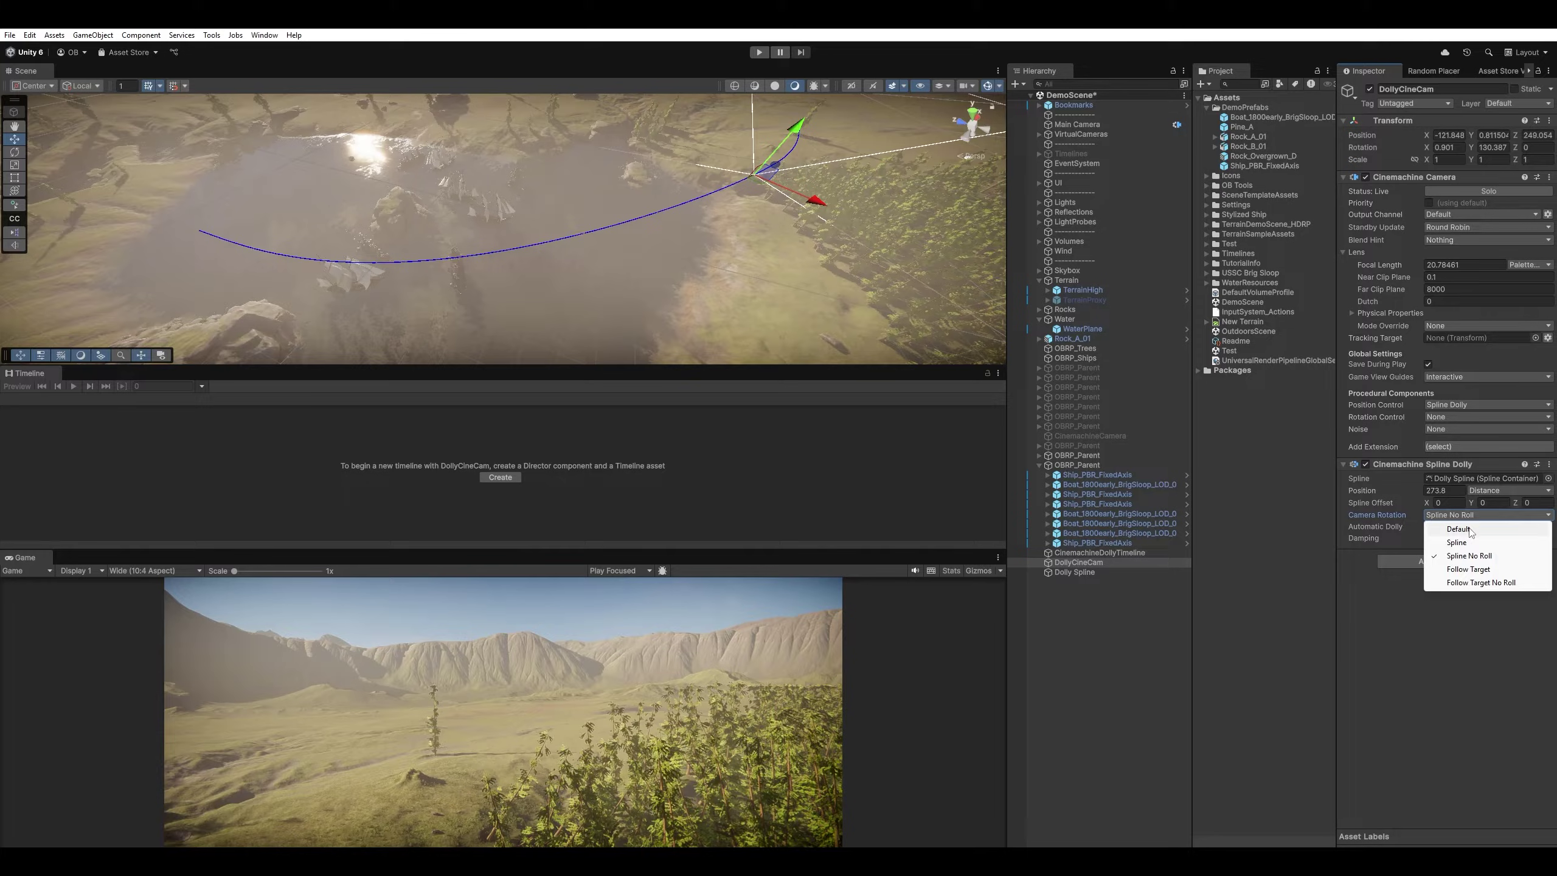
click(1470, 530)
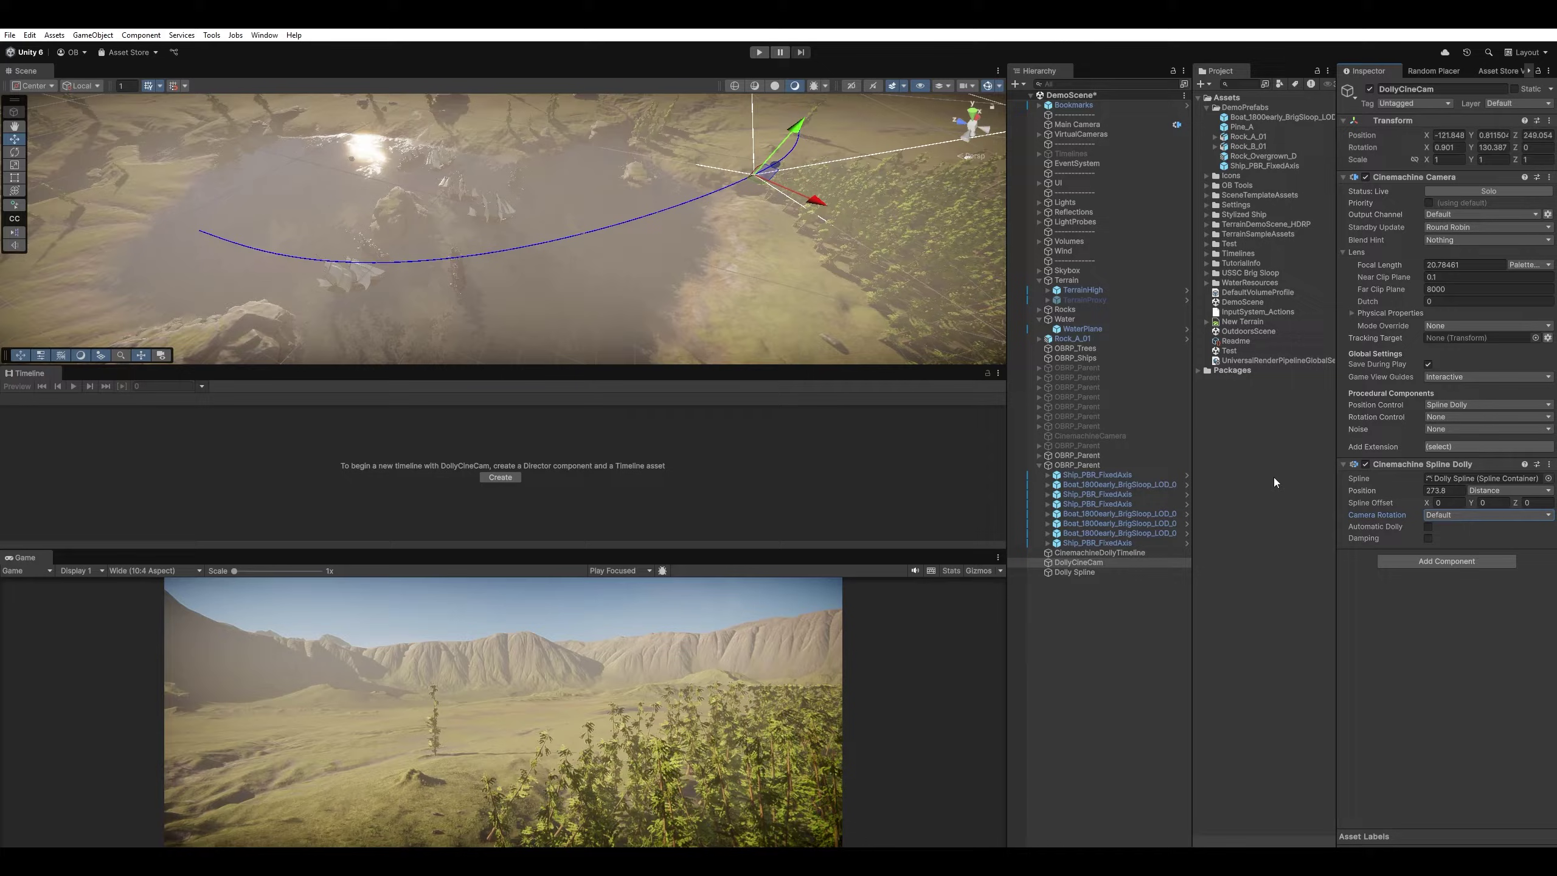
- Show CinemachineDollyTimeline in the Timeline and lock the Timeline to it
click(1100, 552)
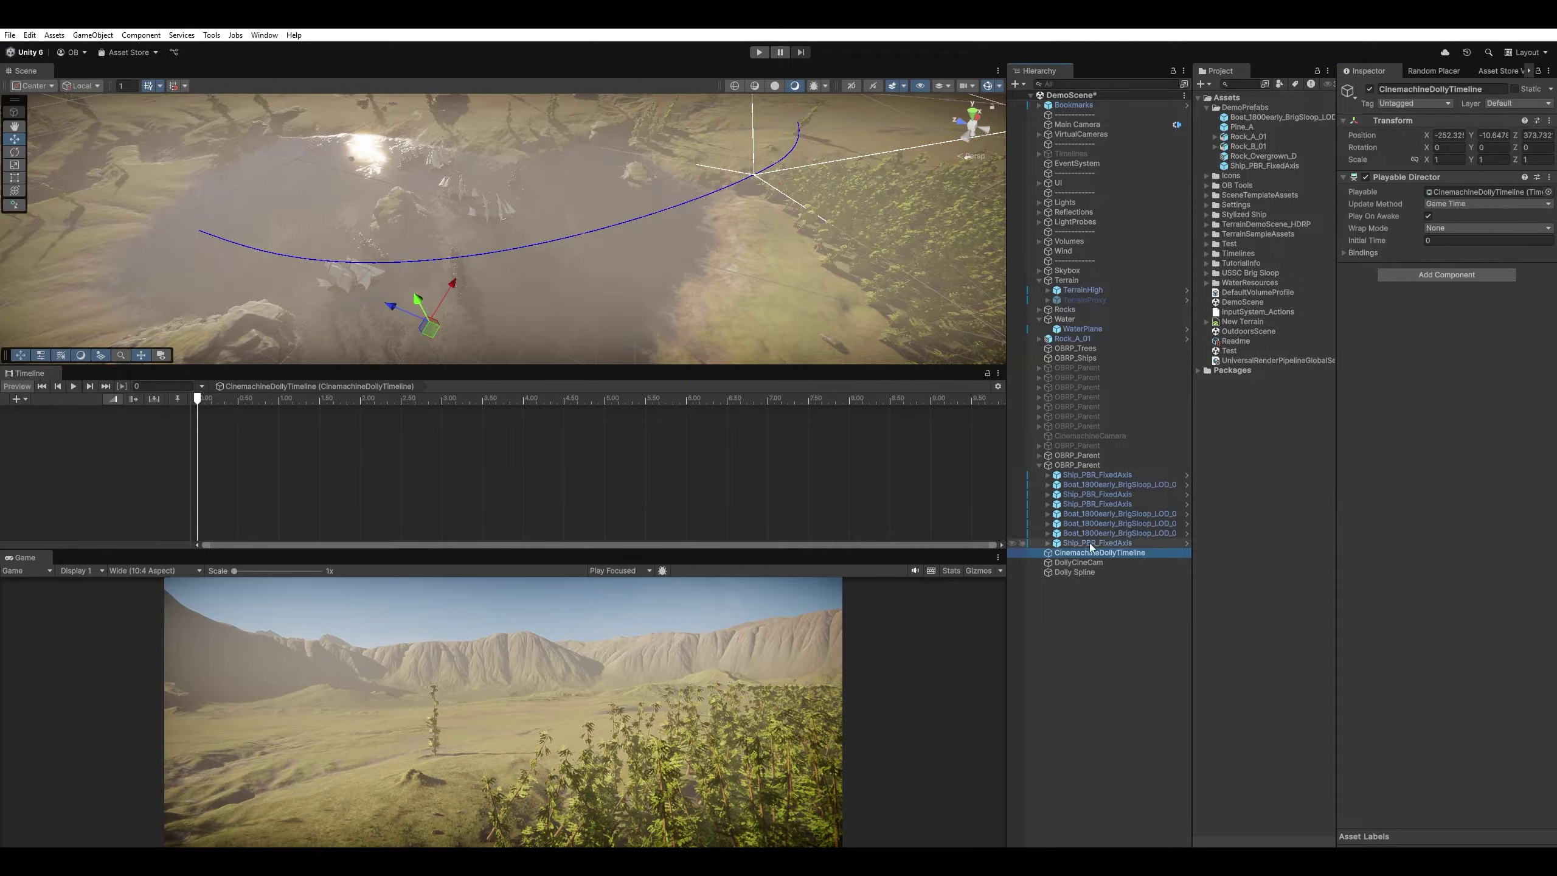
click(988, 373)
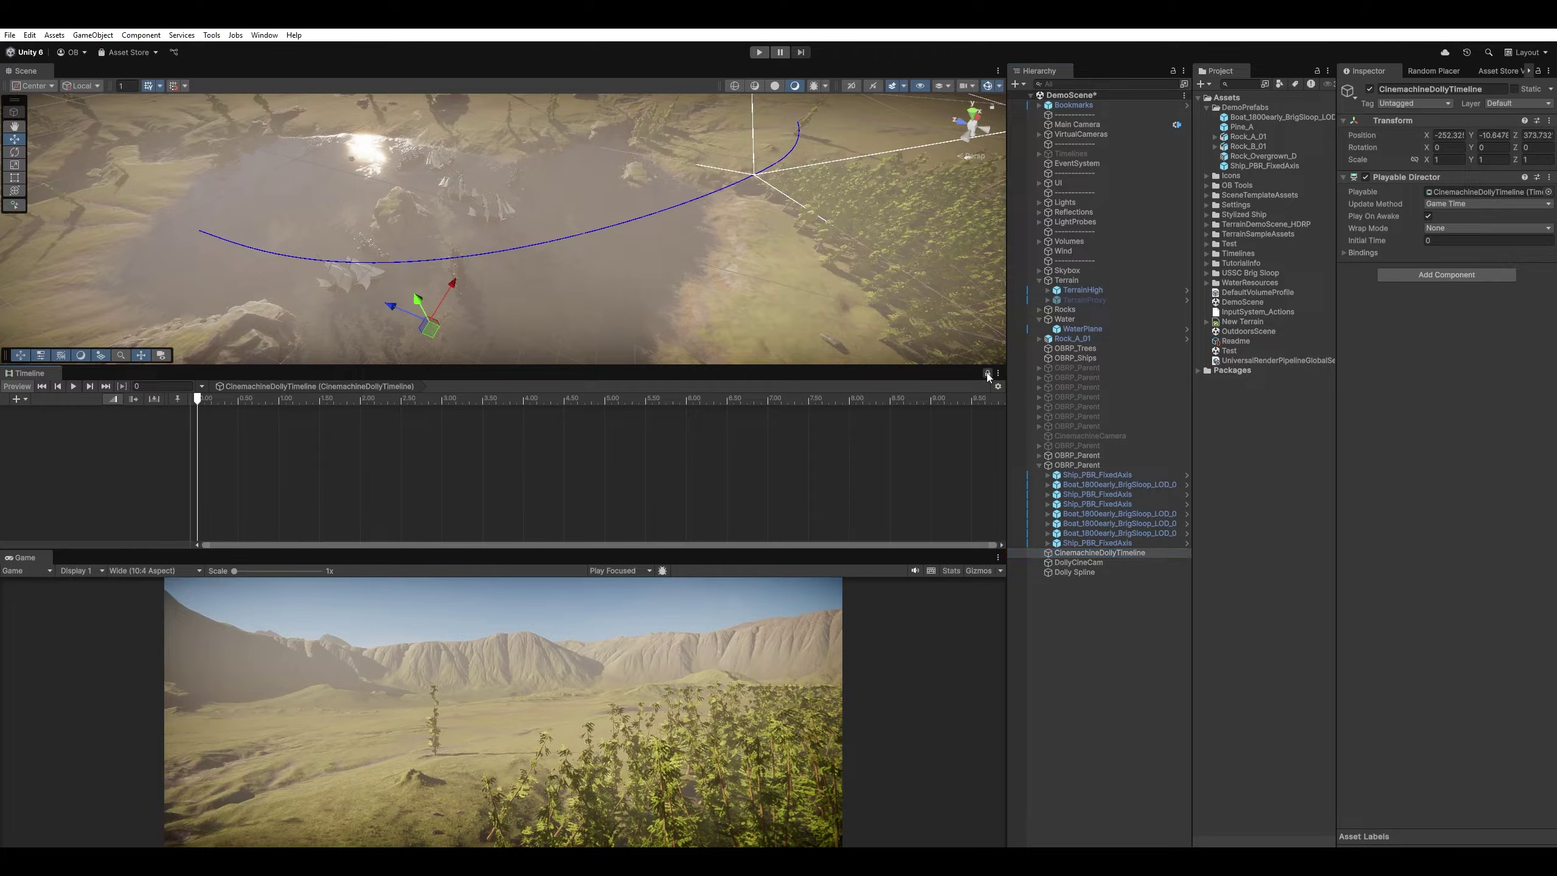
- Reset DollyCineCam's X and Y rotation to 0
click(1090, 563)
right_drag(798, 229, 781, 224)
key(e)
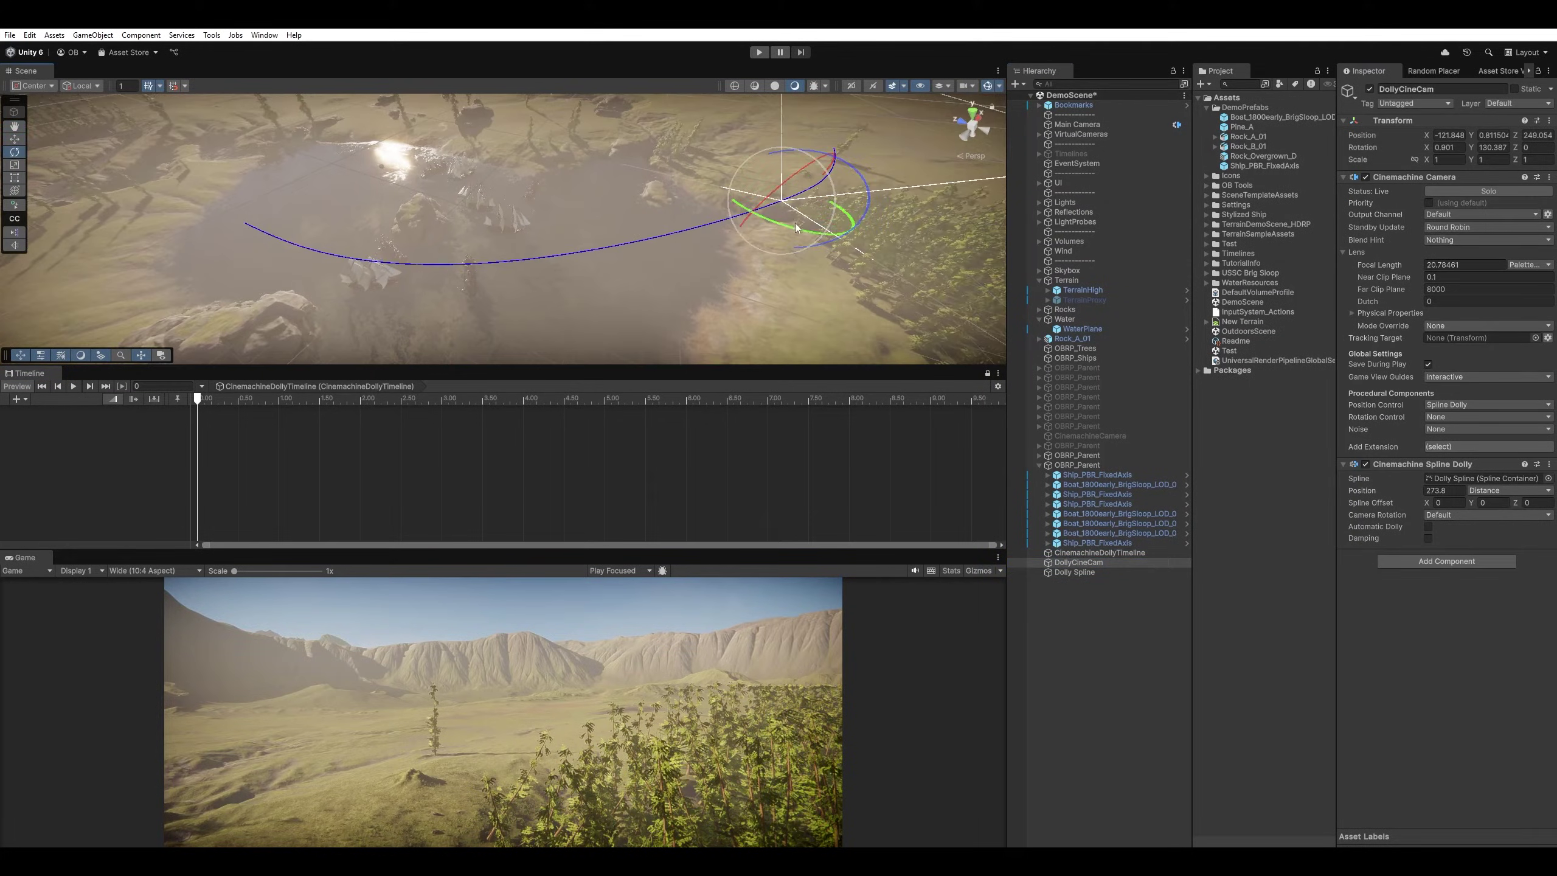
click(1449, 147)
text(0)
key(Tab)
text(0)
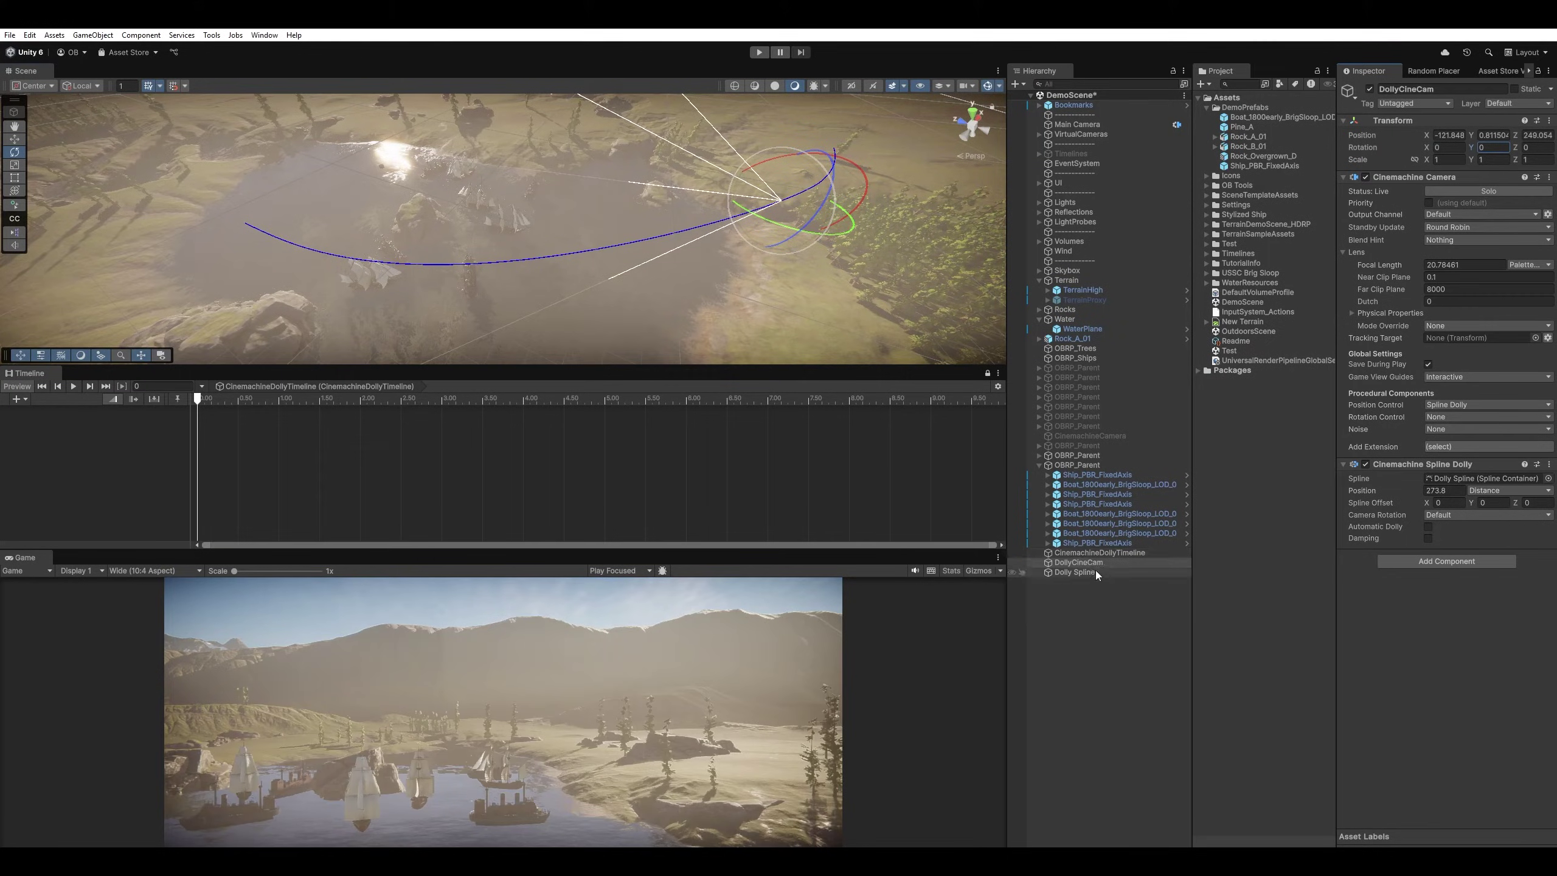
- Add an animation track for DollyCineCam to CinemachineDollyTimeline and start recording on it
drag(1088, 561, 515, 539)
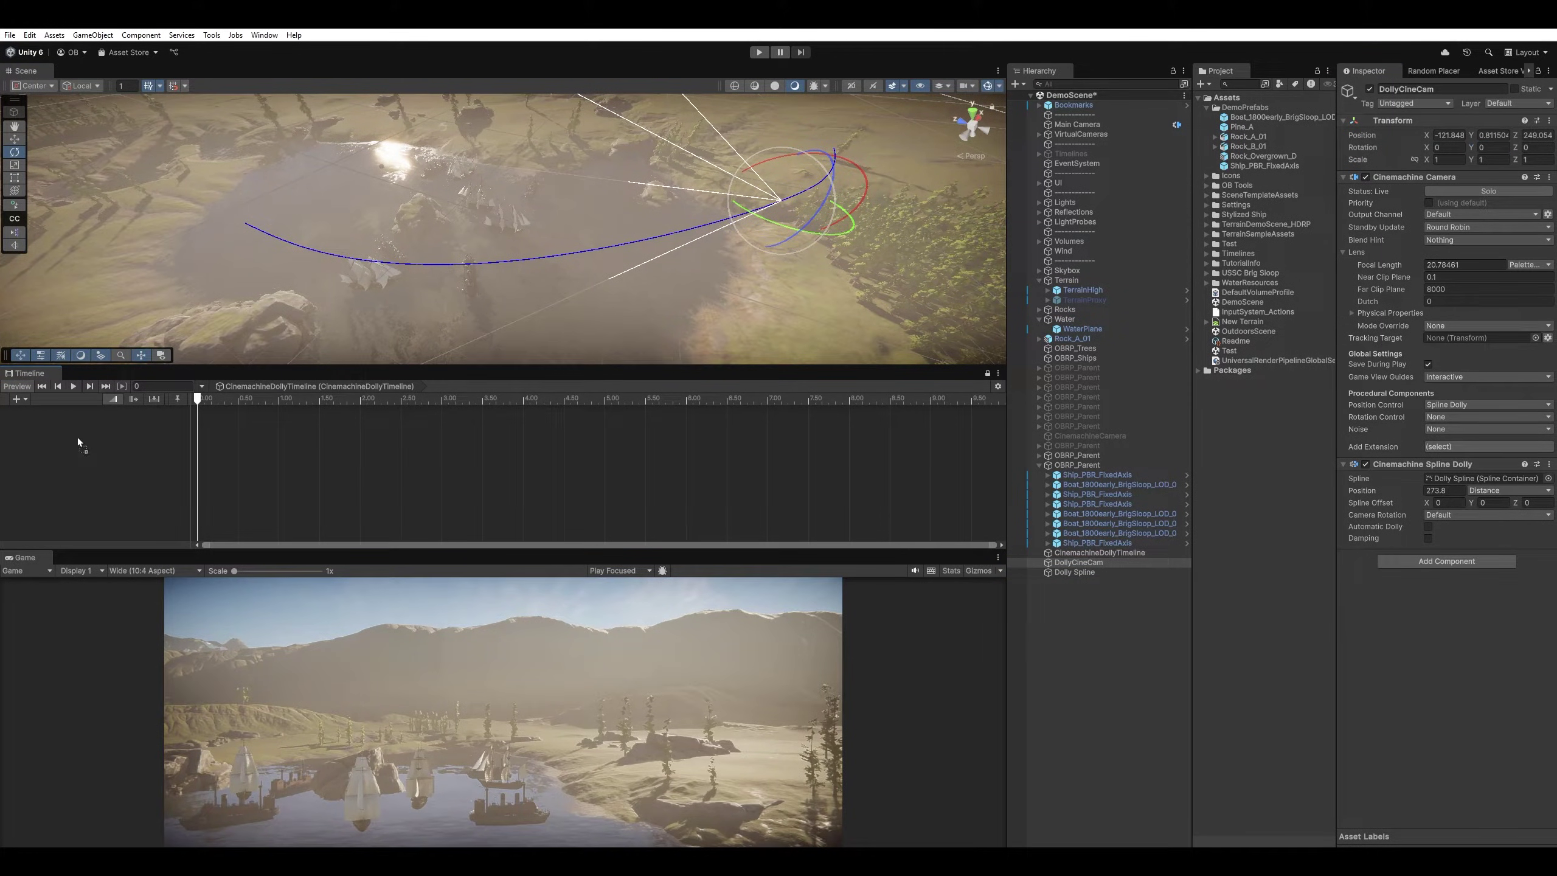
drag(77, 436, 72, 433)
click(143, 454)
click(132, 420)
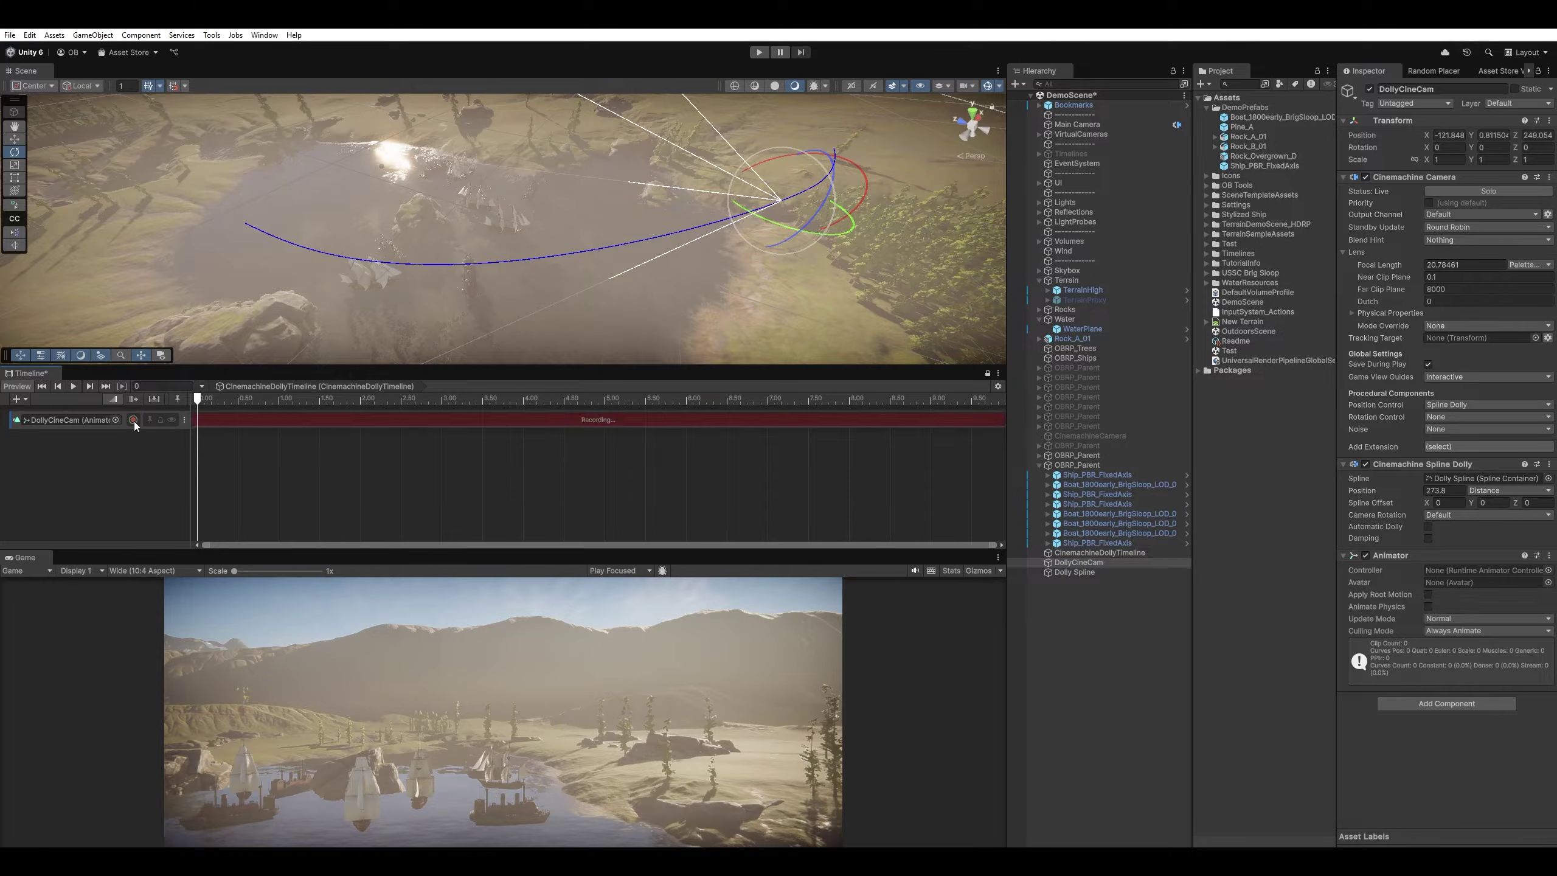
- Switch the spline position unit to Normalized and record position 1 at the start of the timeline
click(1501, 490)
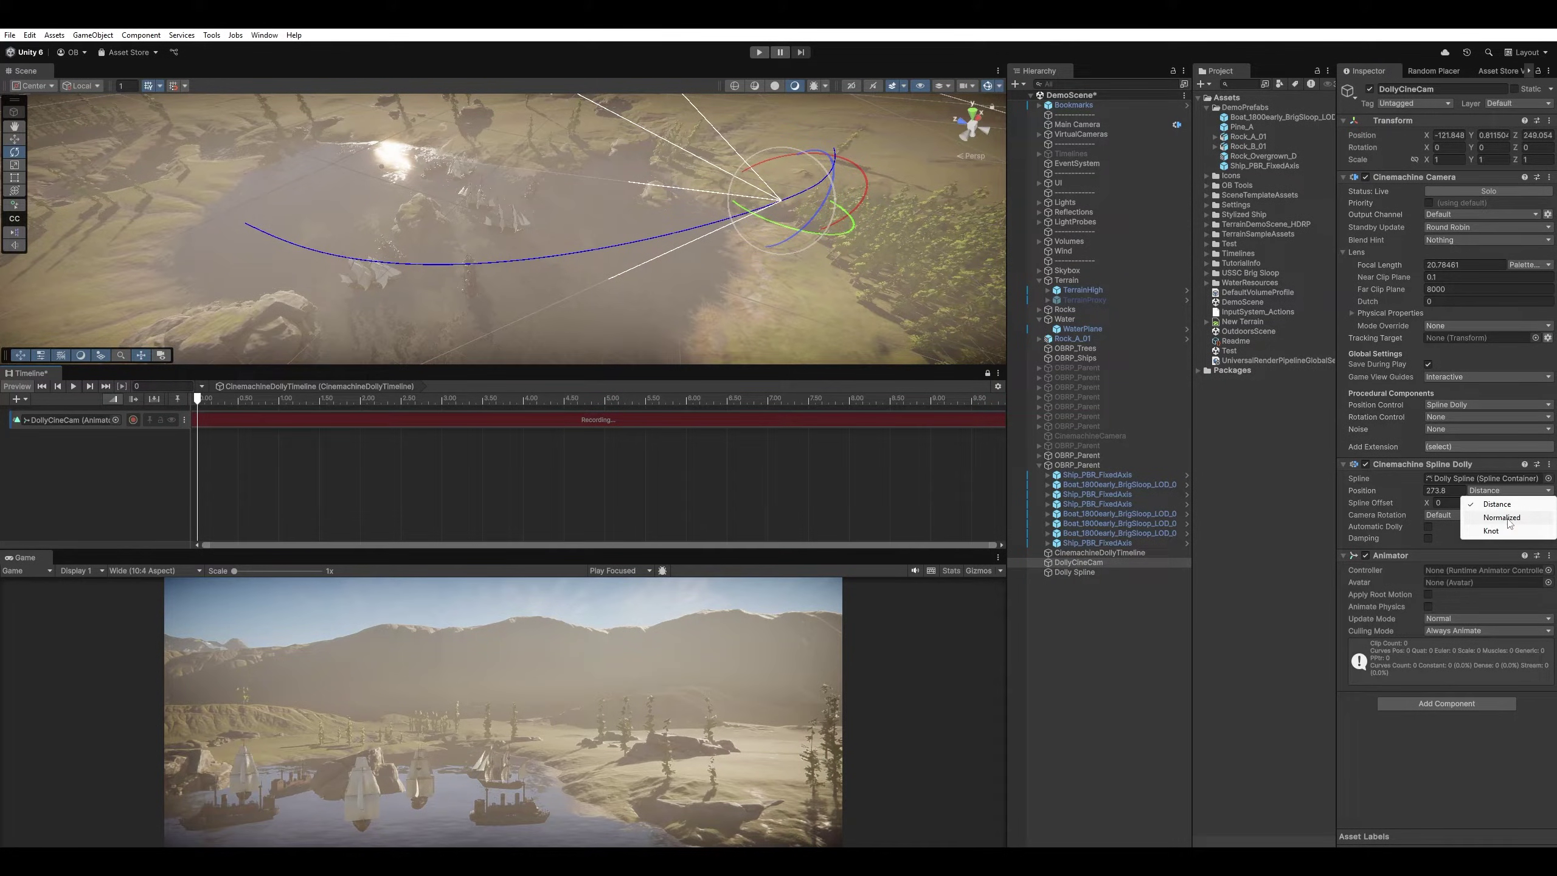
click(1503, 519)
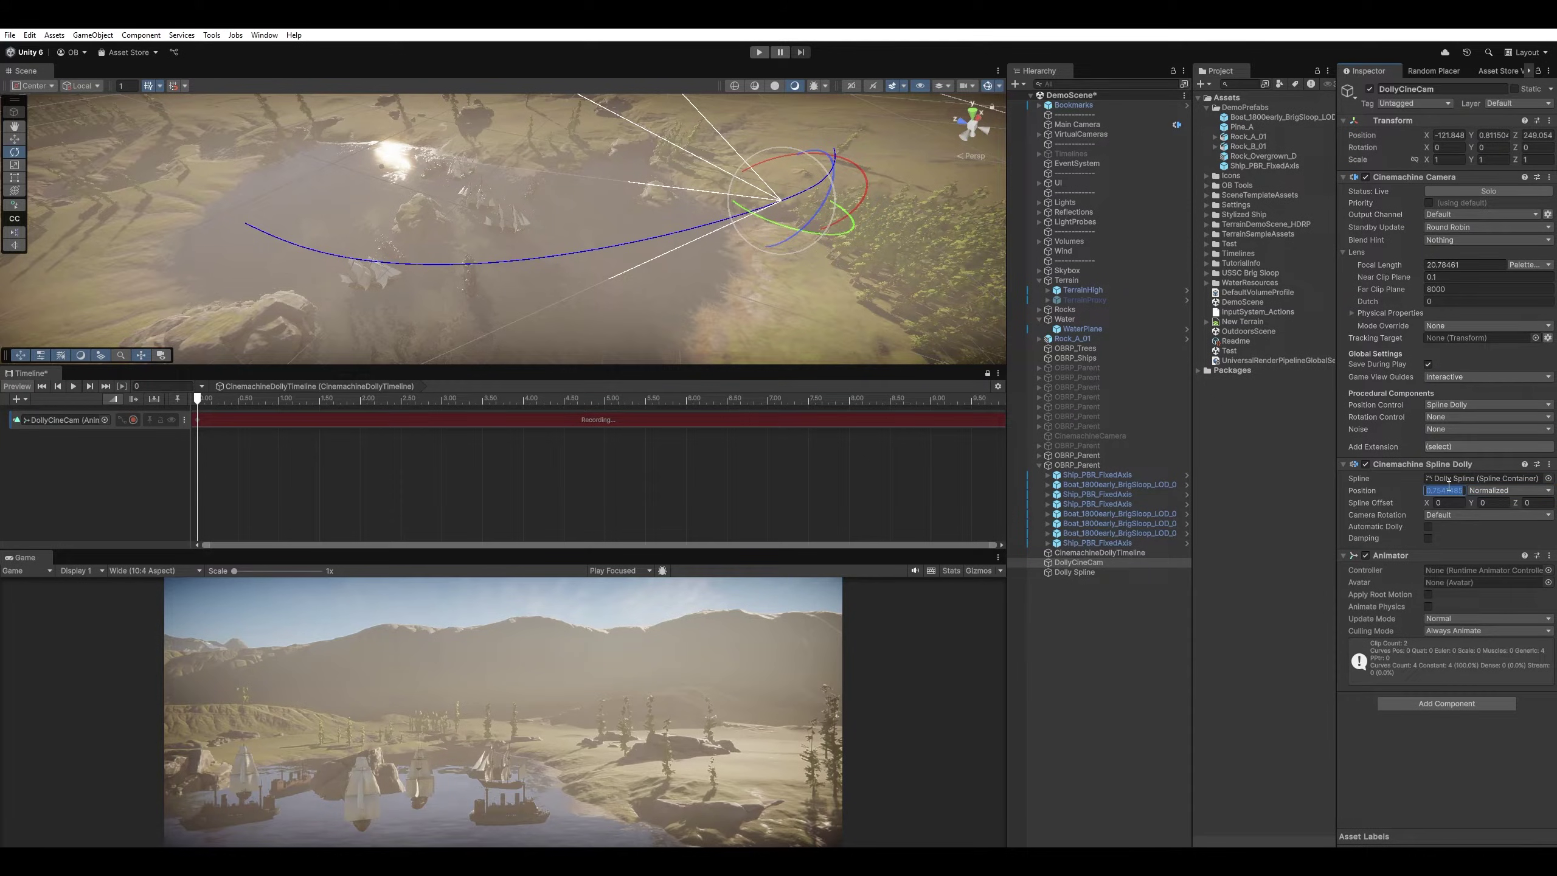
text(1)
key(Return)
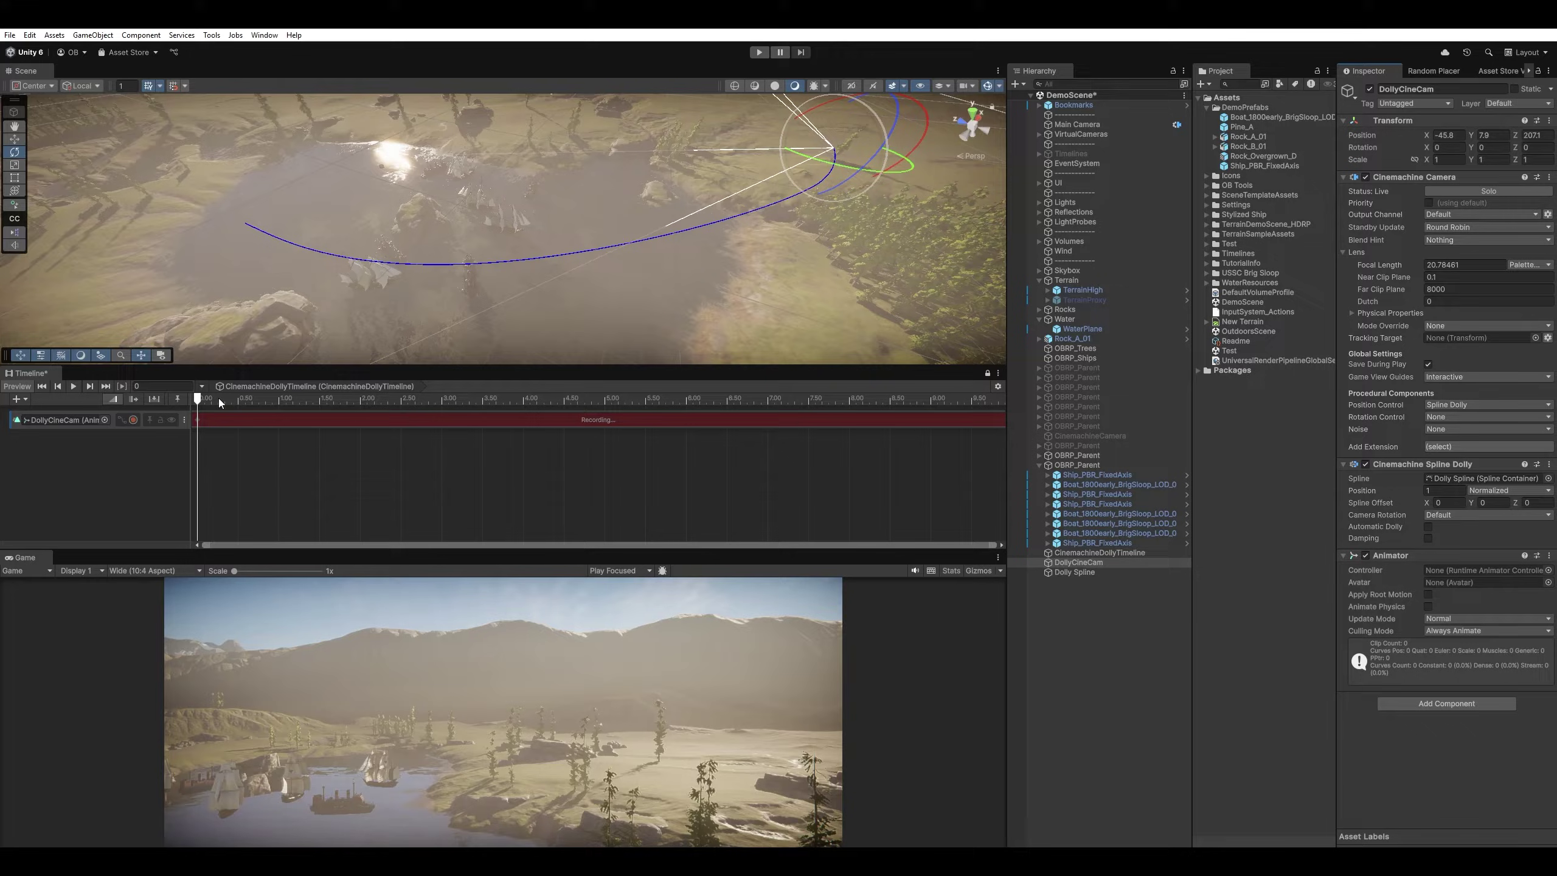
- Record DollyCineCam's normalized spline position as 0 at about 4.03 seconds on the timeline
drag(221, 397, 481, 409)
click(1450, 491)
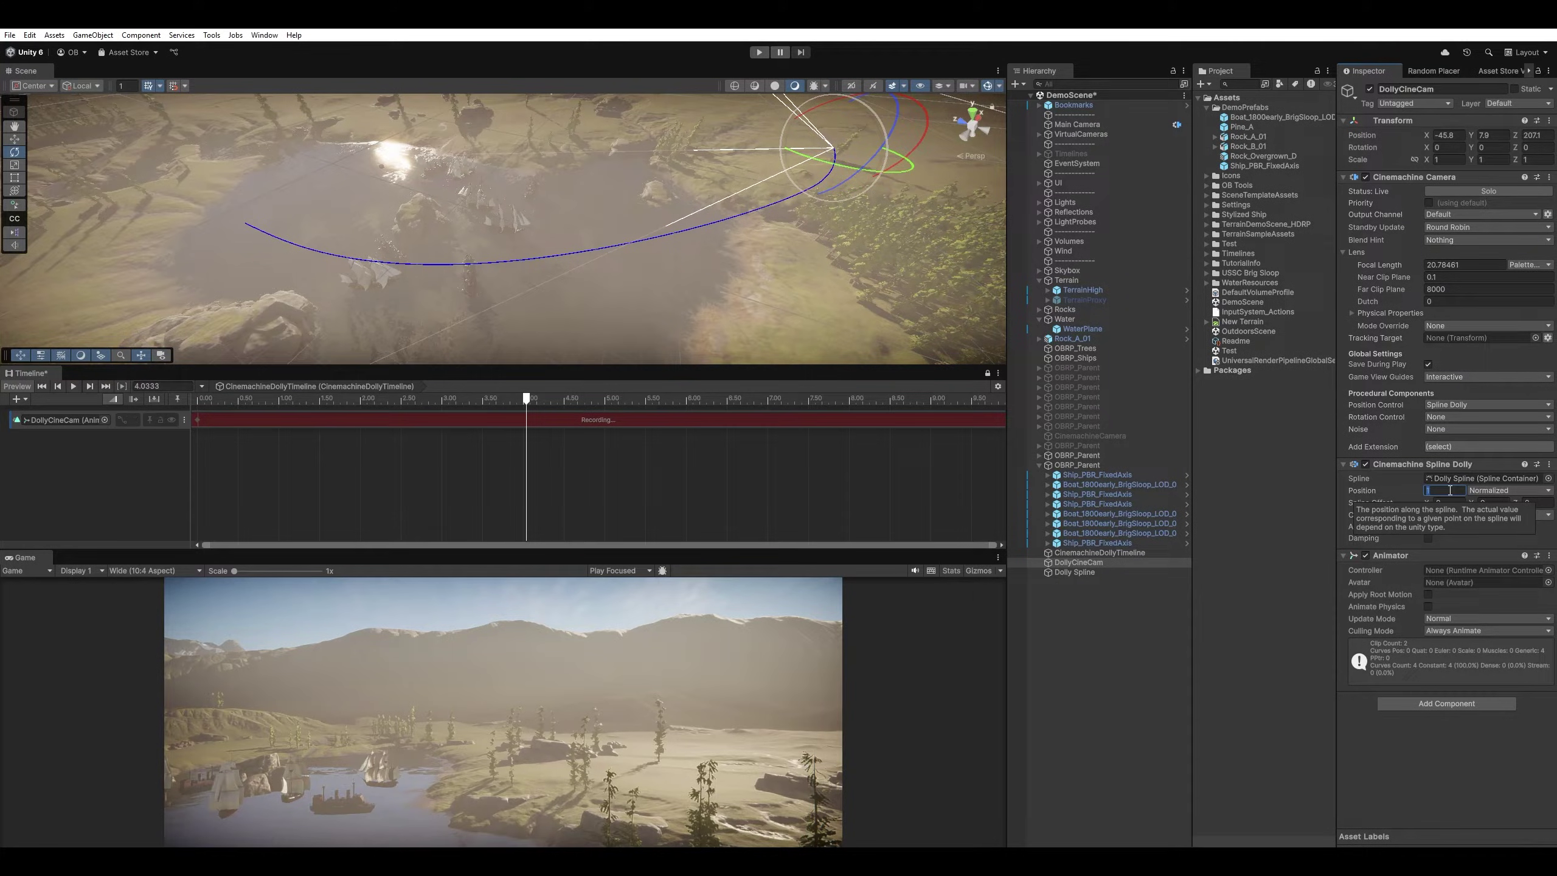
text(0)
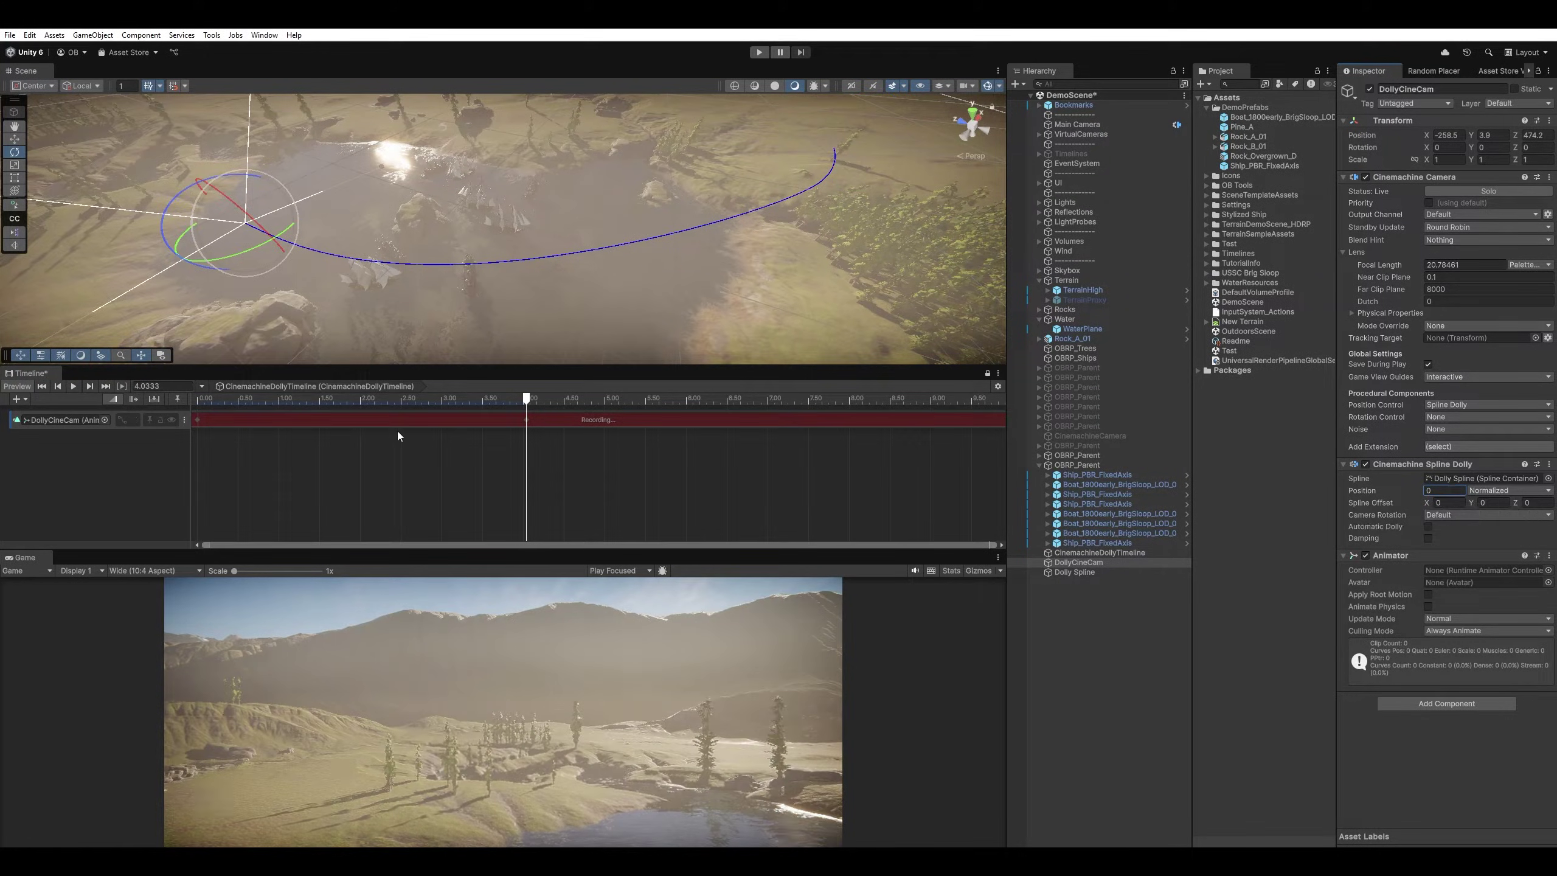
- Play the recorded dolly move from the start to check it, and return the playhead to 0
drag(526, 399, 187, 387)
key(space)
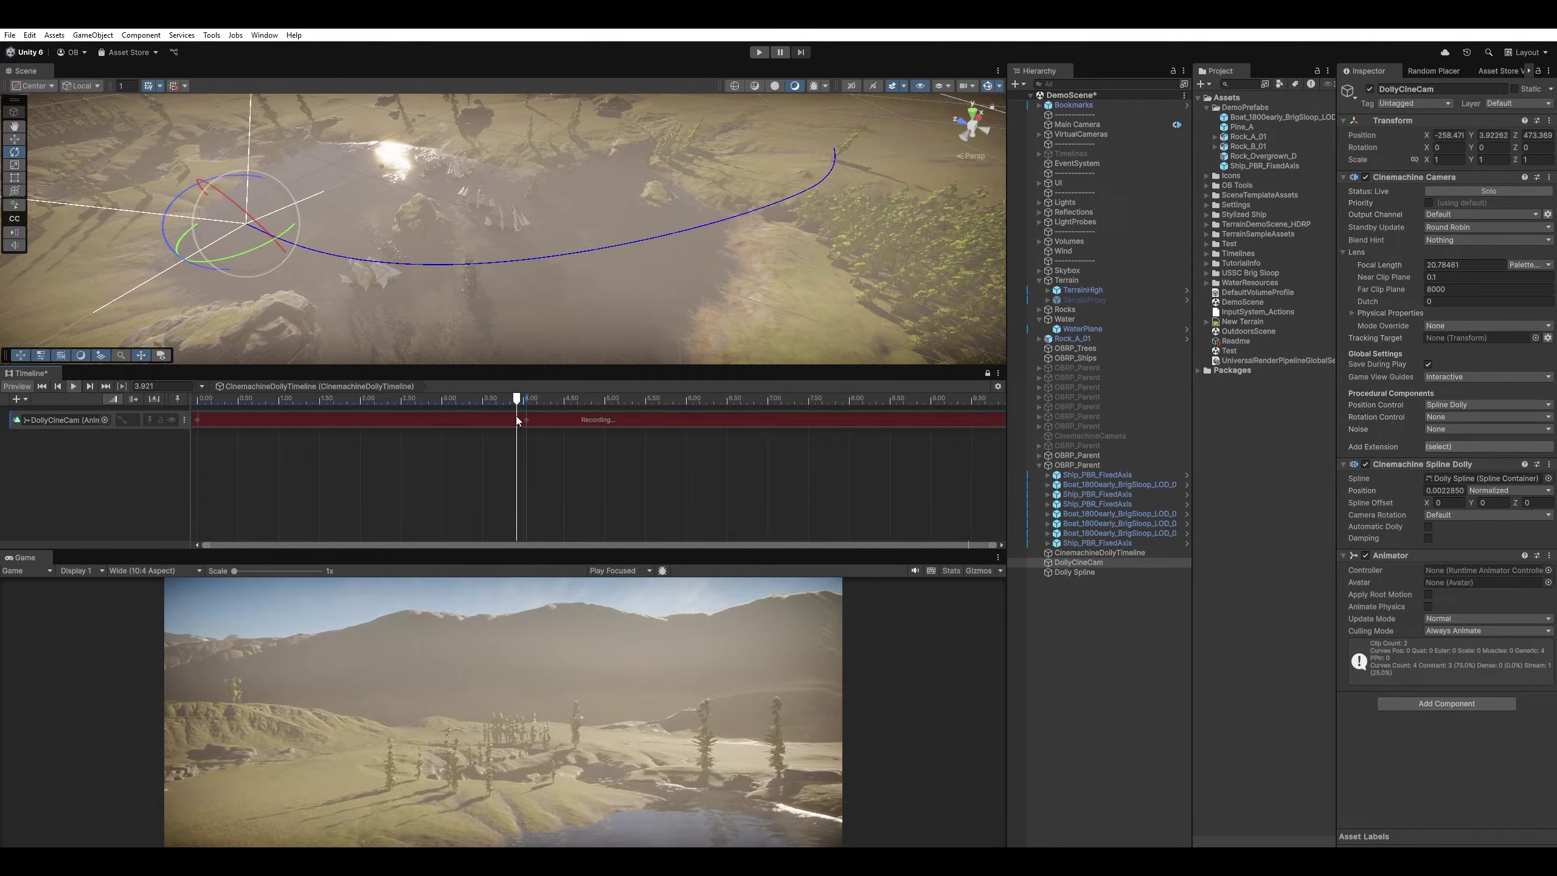
key(space)
drag(248, 401, 166, 398)
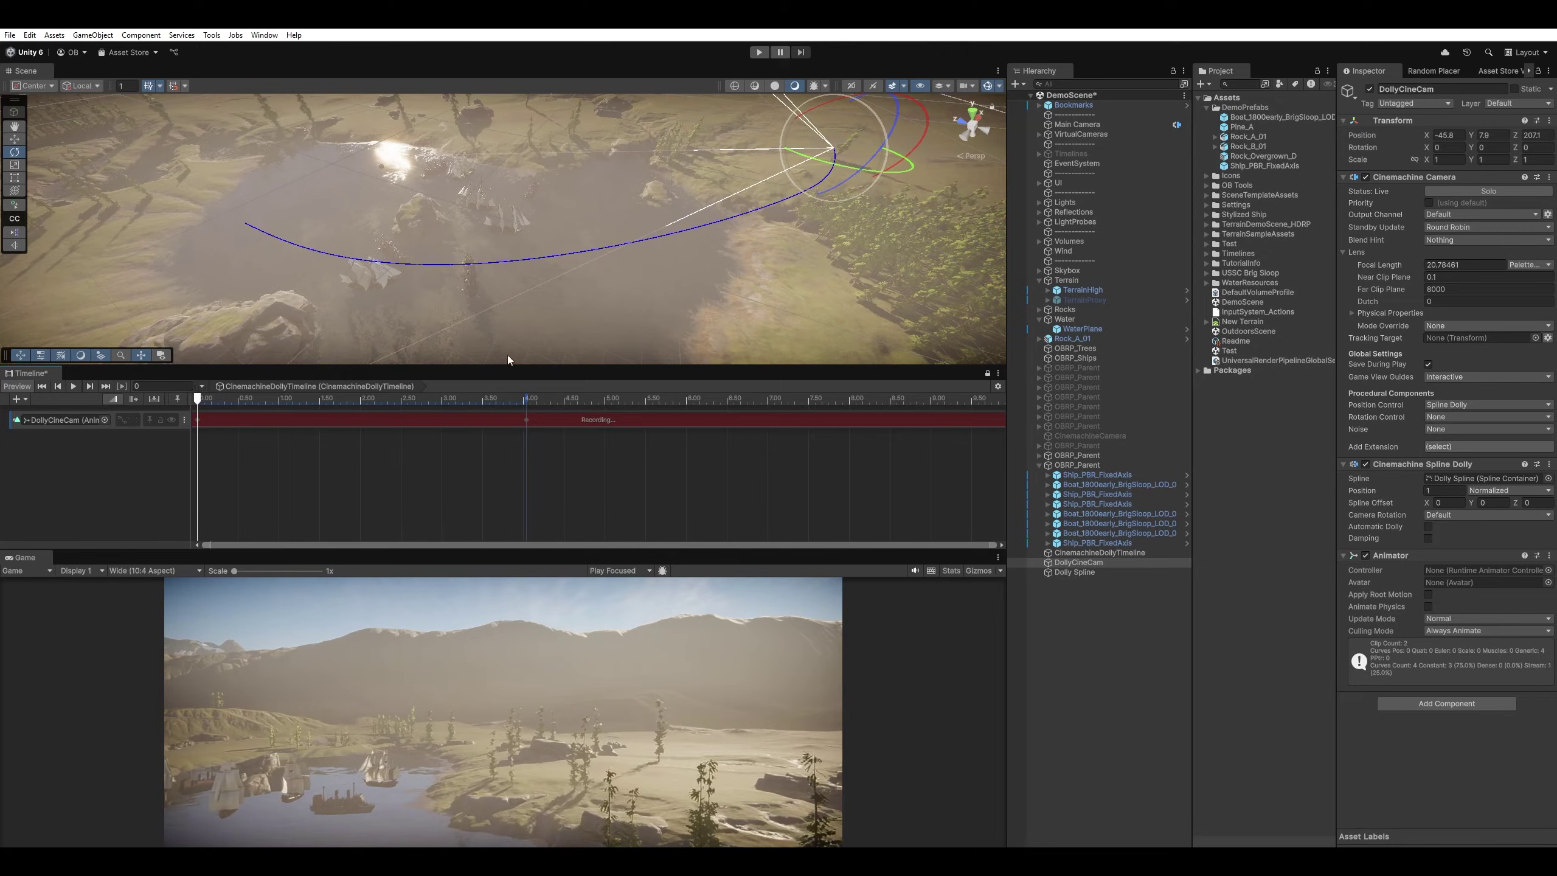
- Add a rotation key for DollyCineCam at the timeline start and open the recorded clip in the Animation window
right_click(1365, 149)
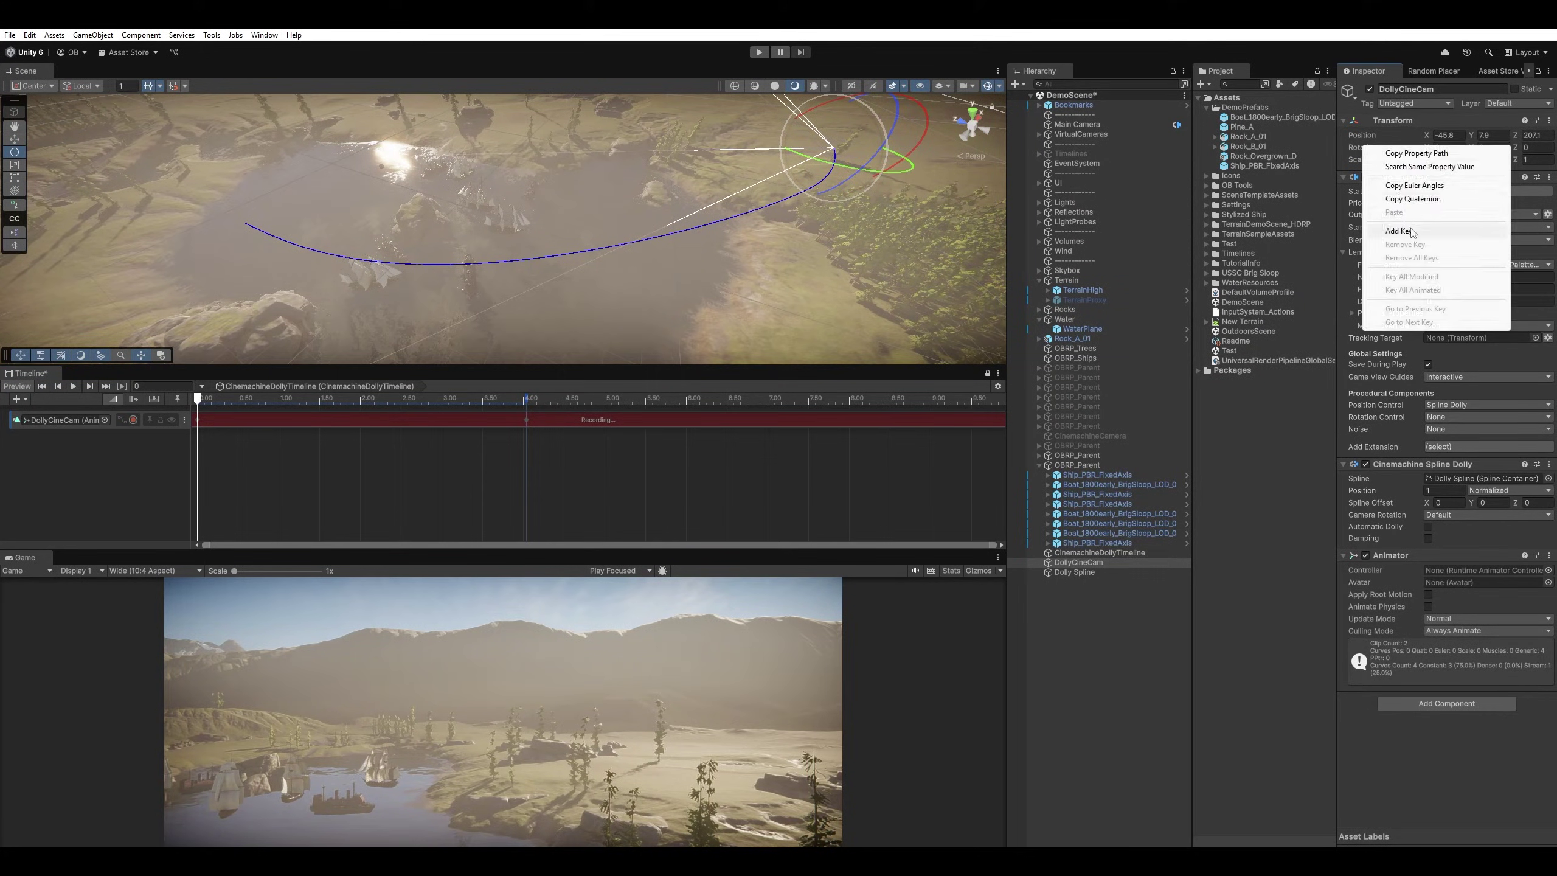
click(1399, 231)
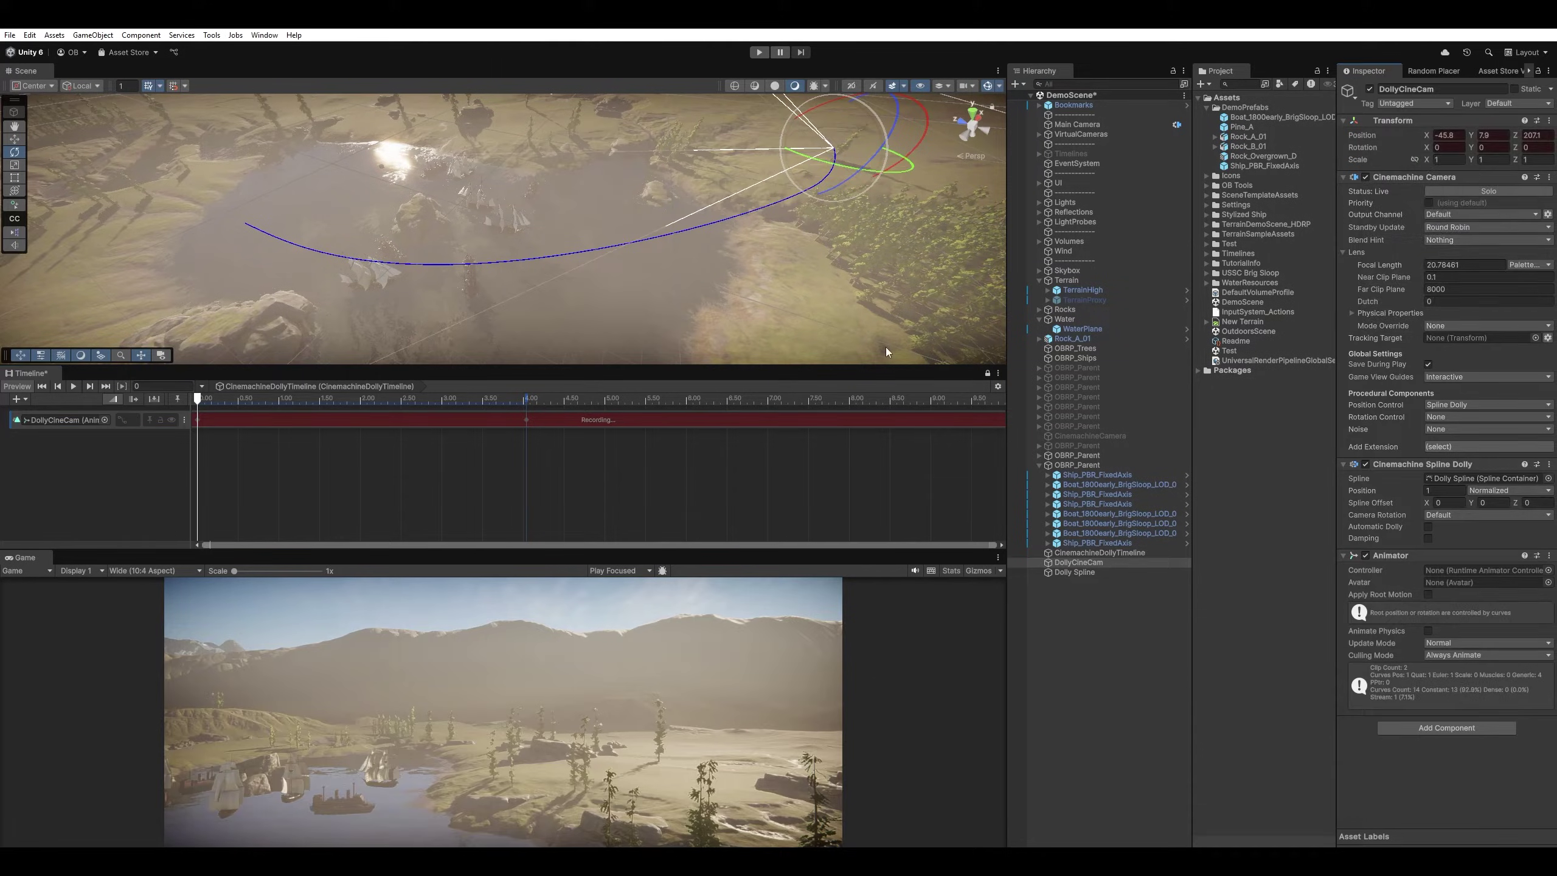
click(315, 402)
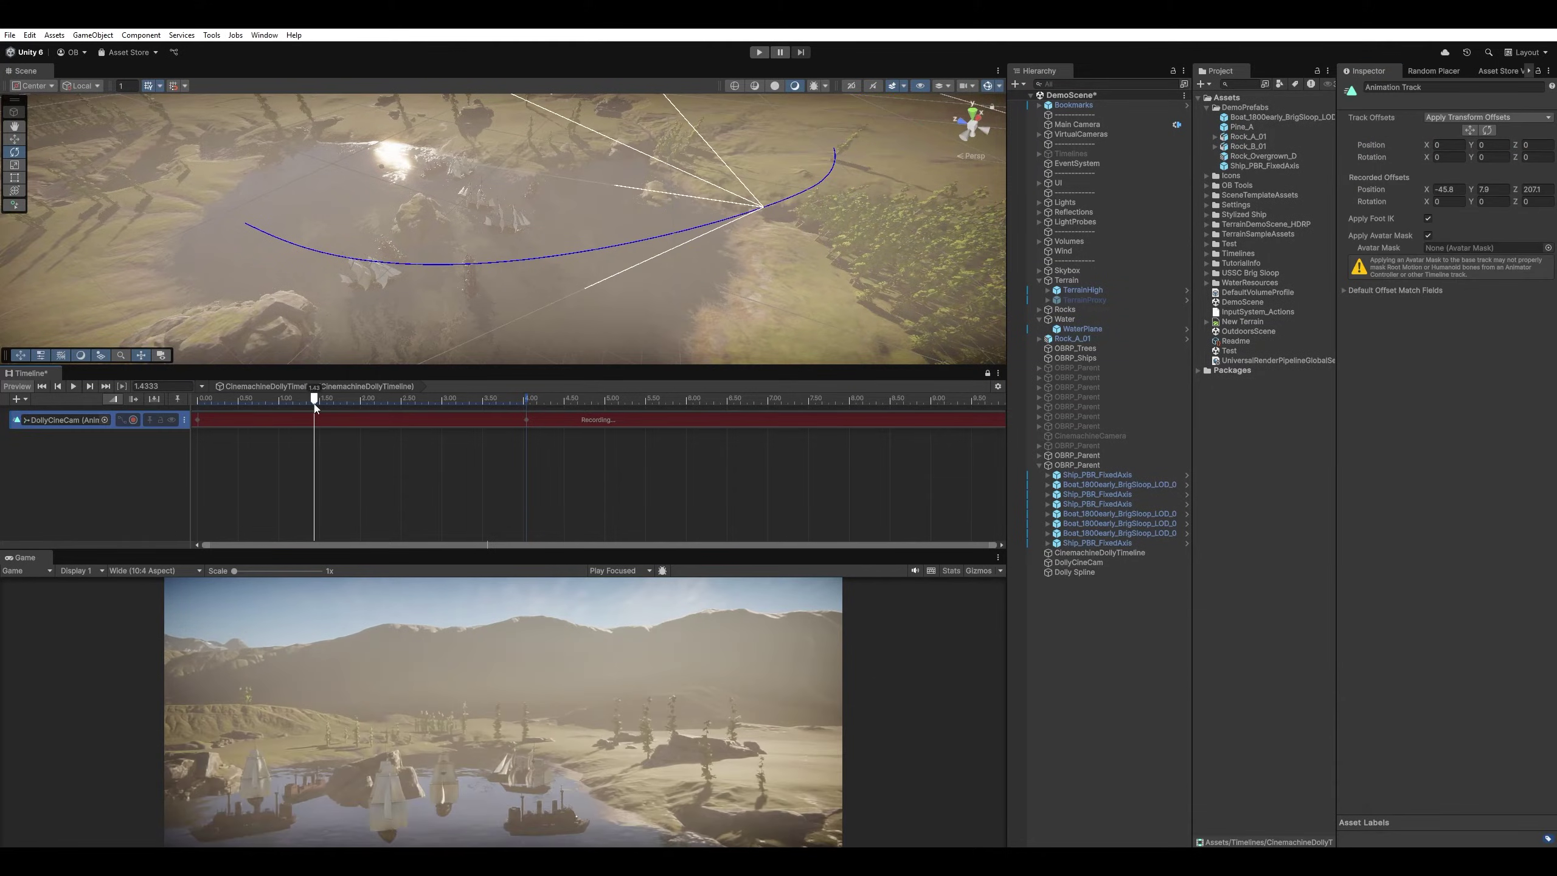
double_click(503, 419)
drag(834, 610, 529, 504)
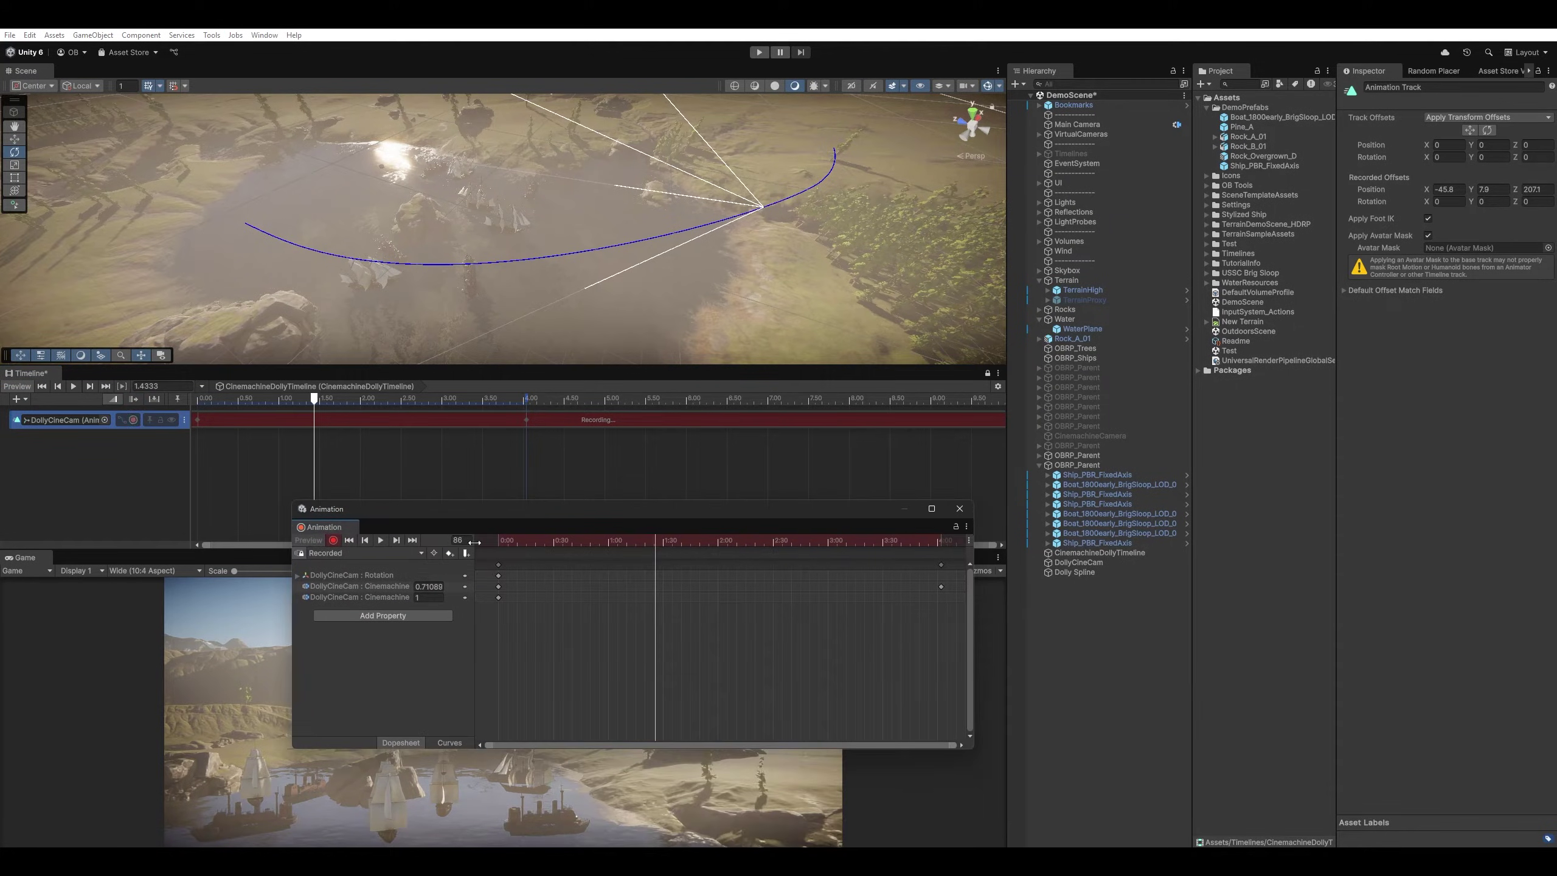
- At the final keyframe, frame 242, rotate DollyCineCam to about 16° in X and 103.7° in Y toward the ships
click(397, 539)
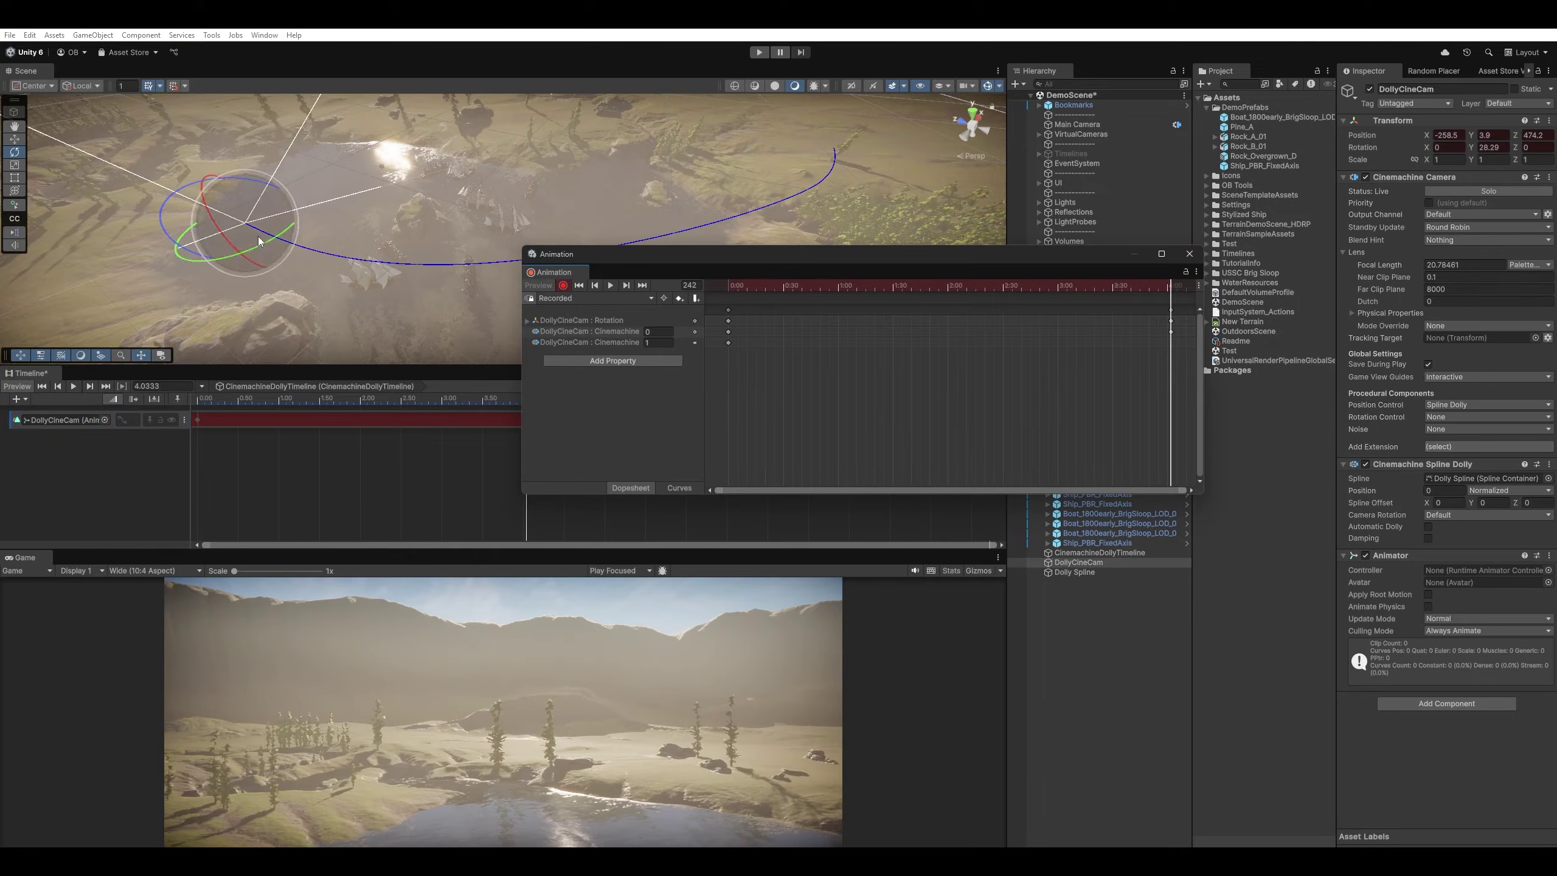
drag(274, 239, 77, 235)
right_drag(331, 253, 429, 236)
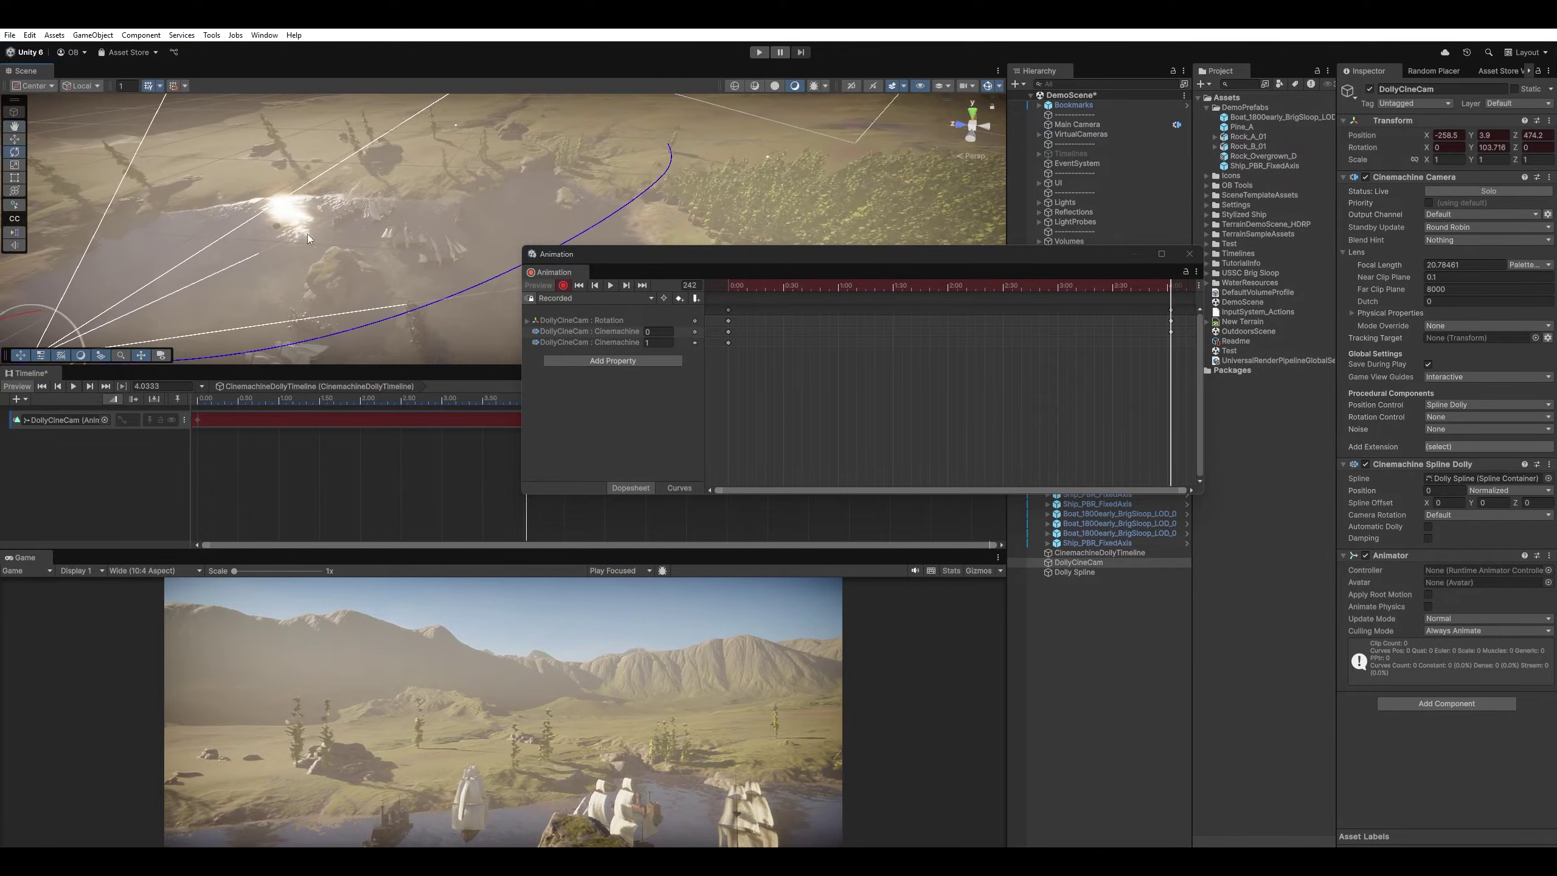
middle_drag(882, 130, 878, 132)
right_drag(288, 257, 335, 273)
alt+drag(335, 274, 394, 288)
right_drag(393, 288, 403, 293)
drag(415, 273, 407, 242)
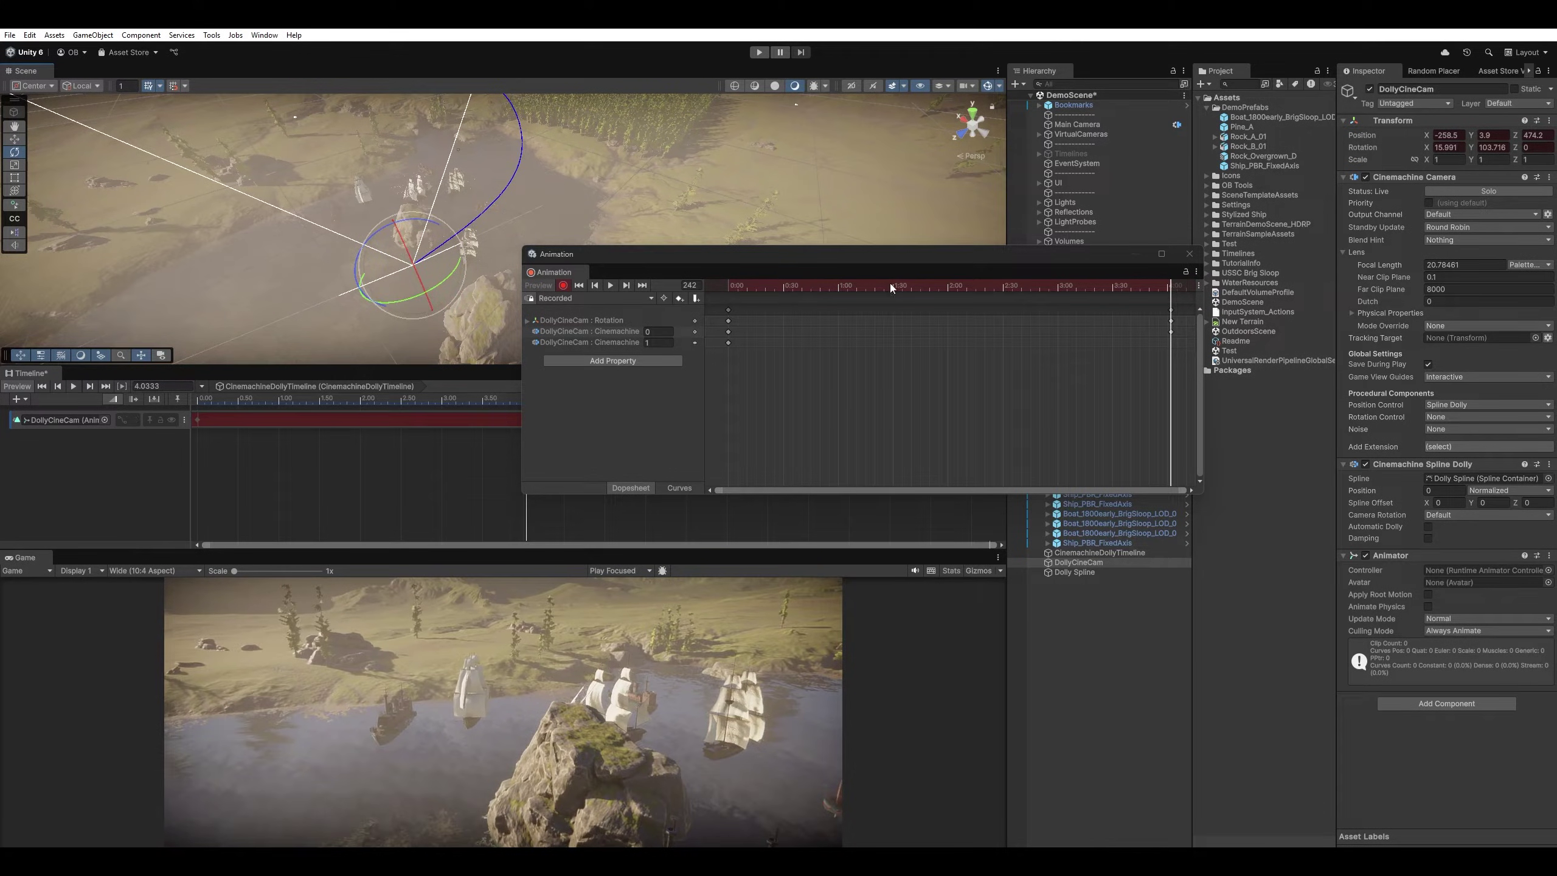
- At frame 0 of the recorded clip, tilt DollyCineCam to about 8.9° in X, scrub to the end and close the Animation window
drag(890, 282, 704, 302)
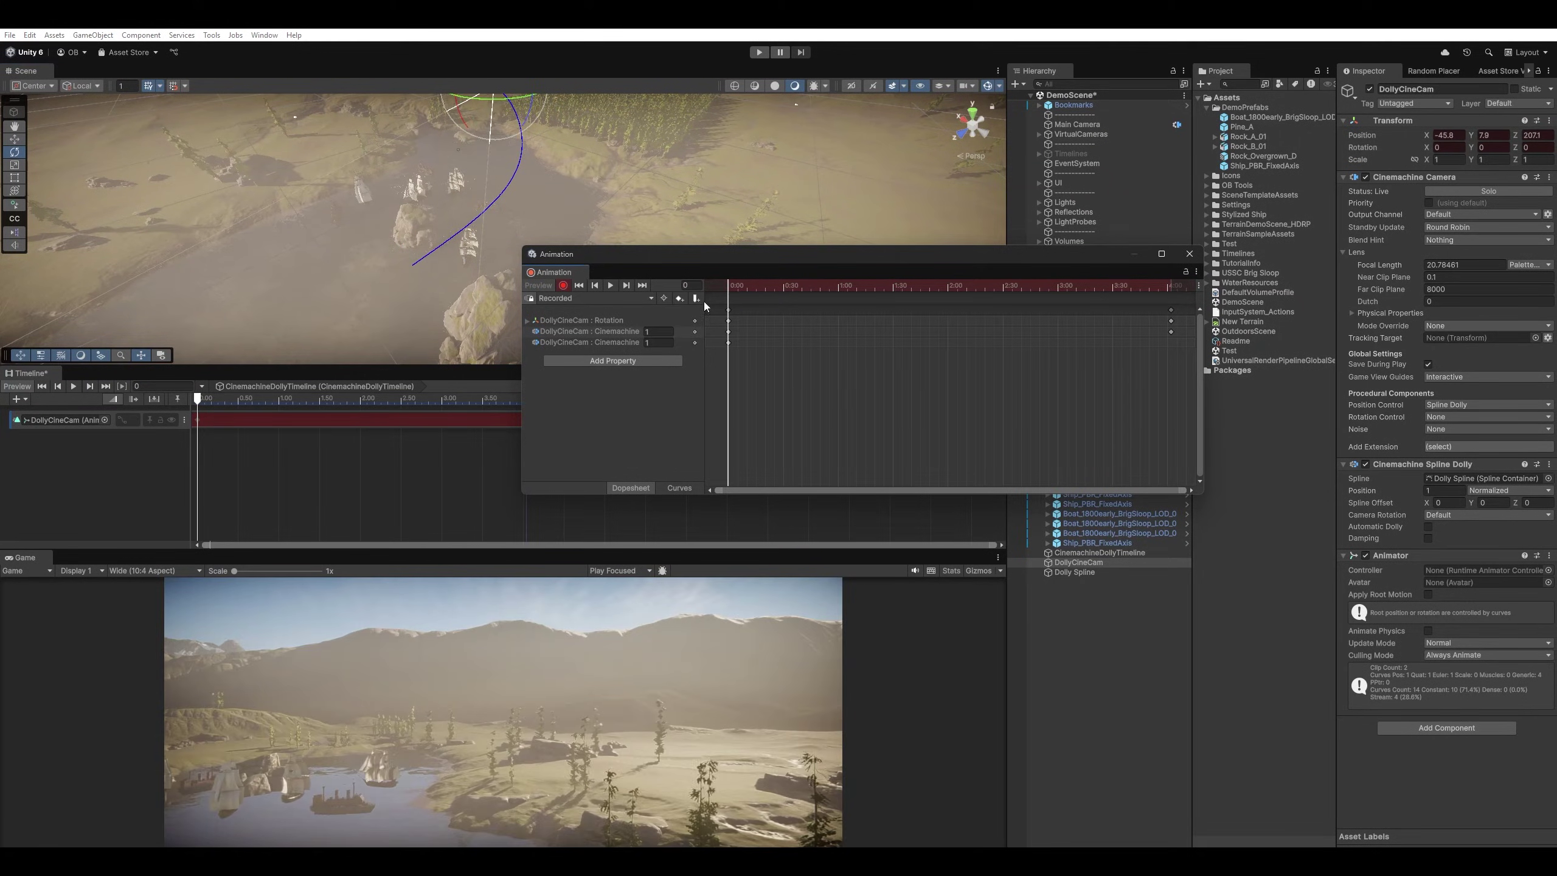
drag(862, 248, 811, 461)
key(f)
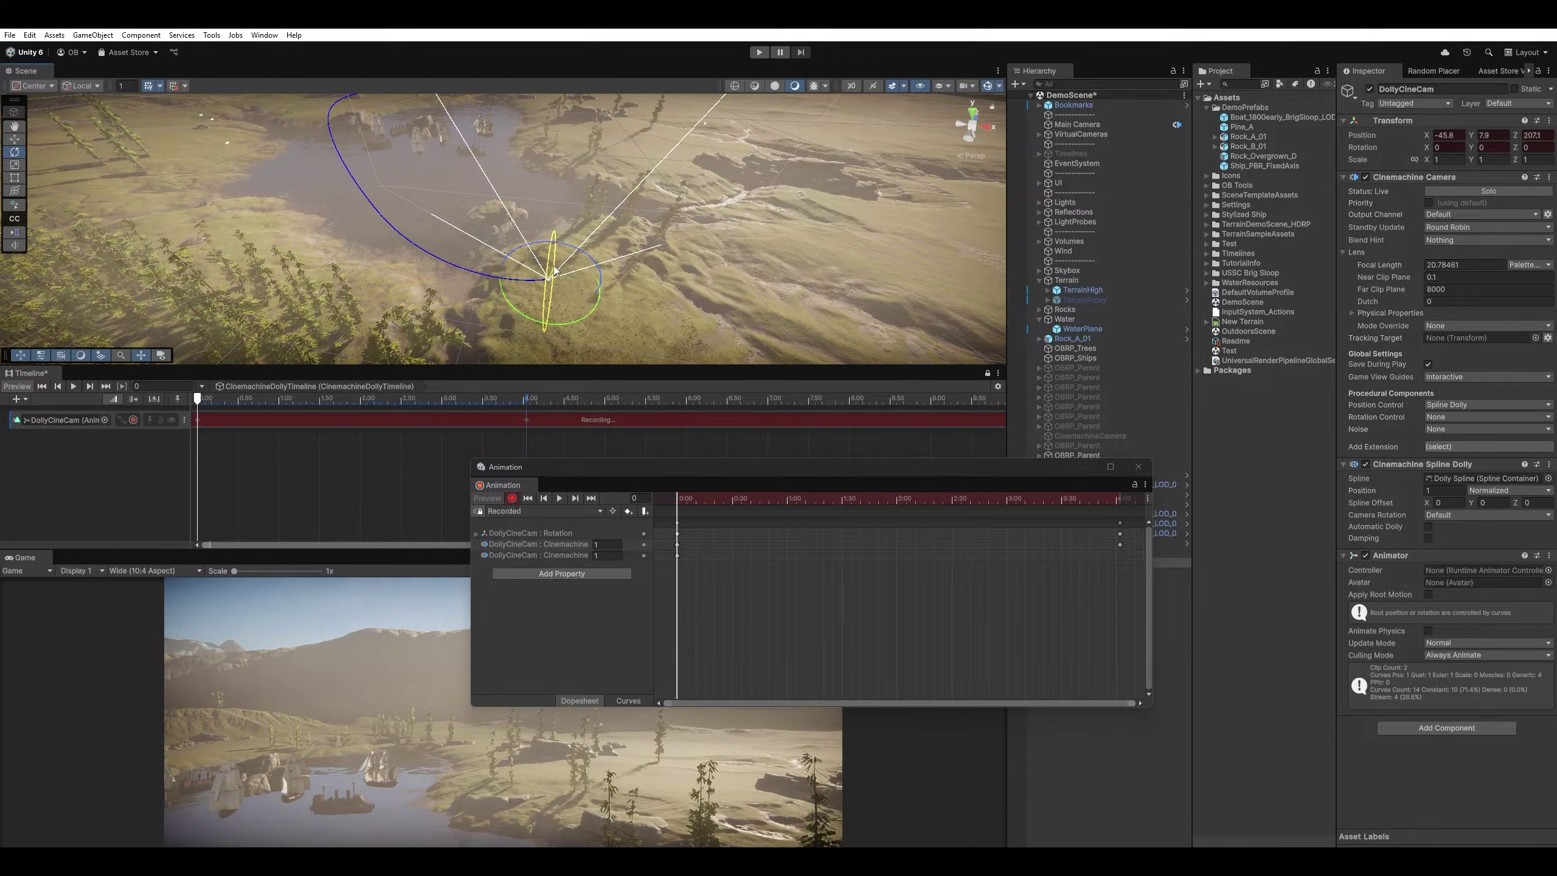
drag(554, 271, 549, 252)
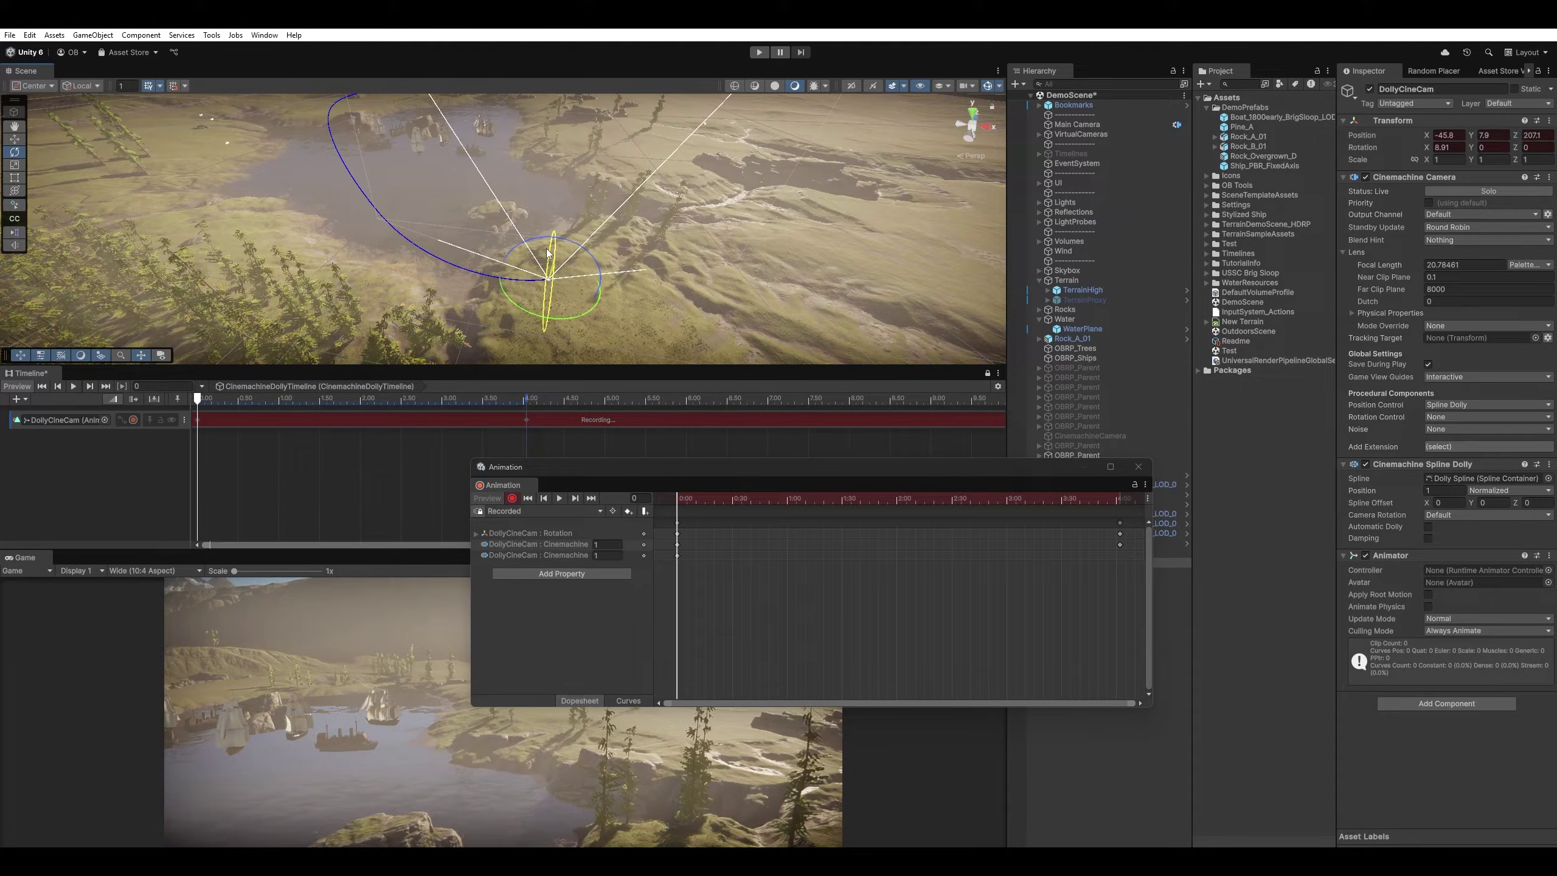
drag(677, 503, 1108, 494)
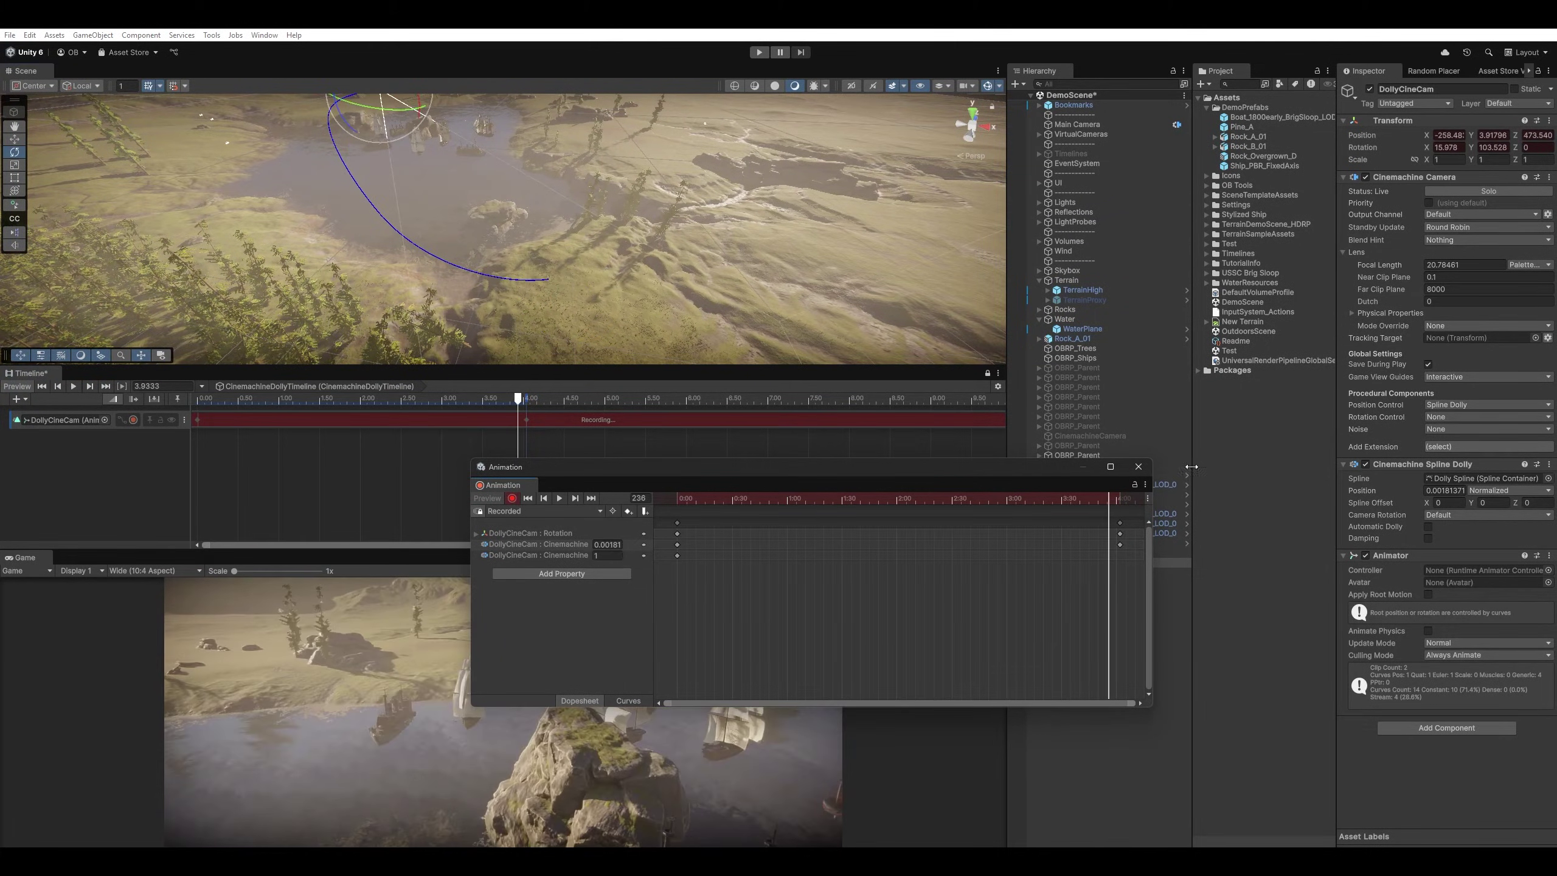
click(1150, 471)
- In the recorded clip, shift the rotation and spline position end keyframes to about 11 seconds to slow the dolly move
scroll(533, 457, down, 5)
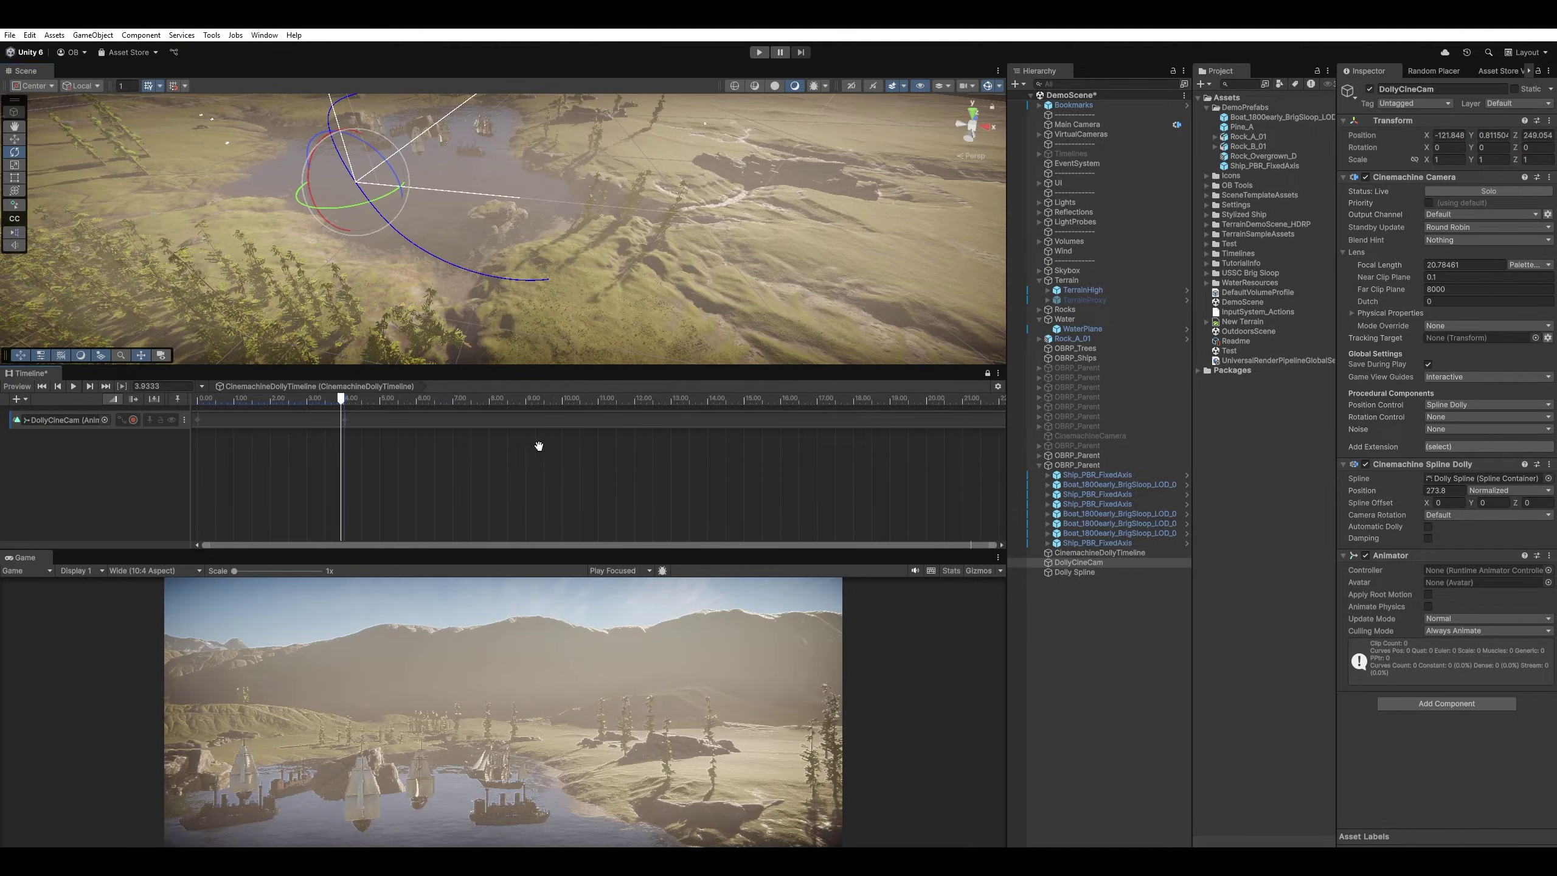
double_click(445, 424)
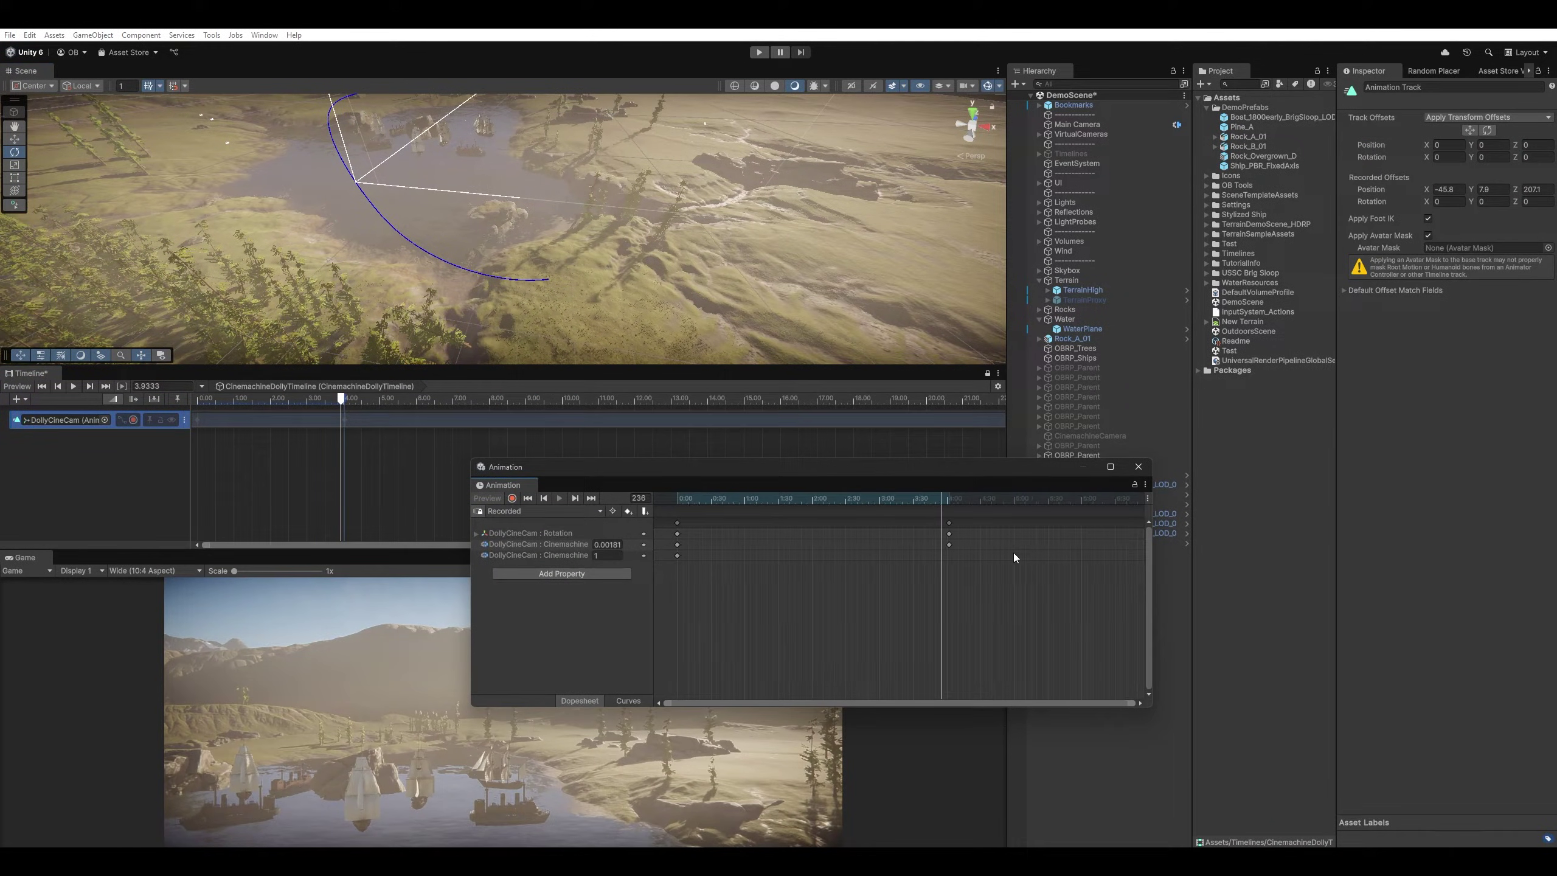
scroll(920, 560, down, 2)
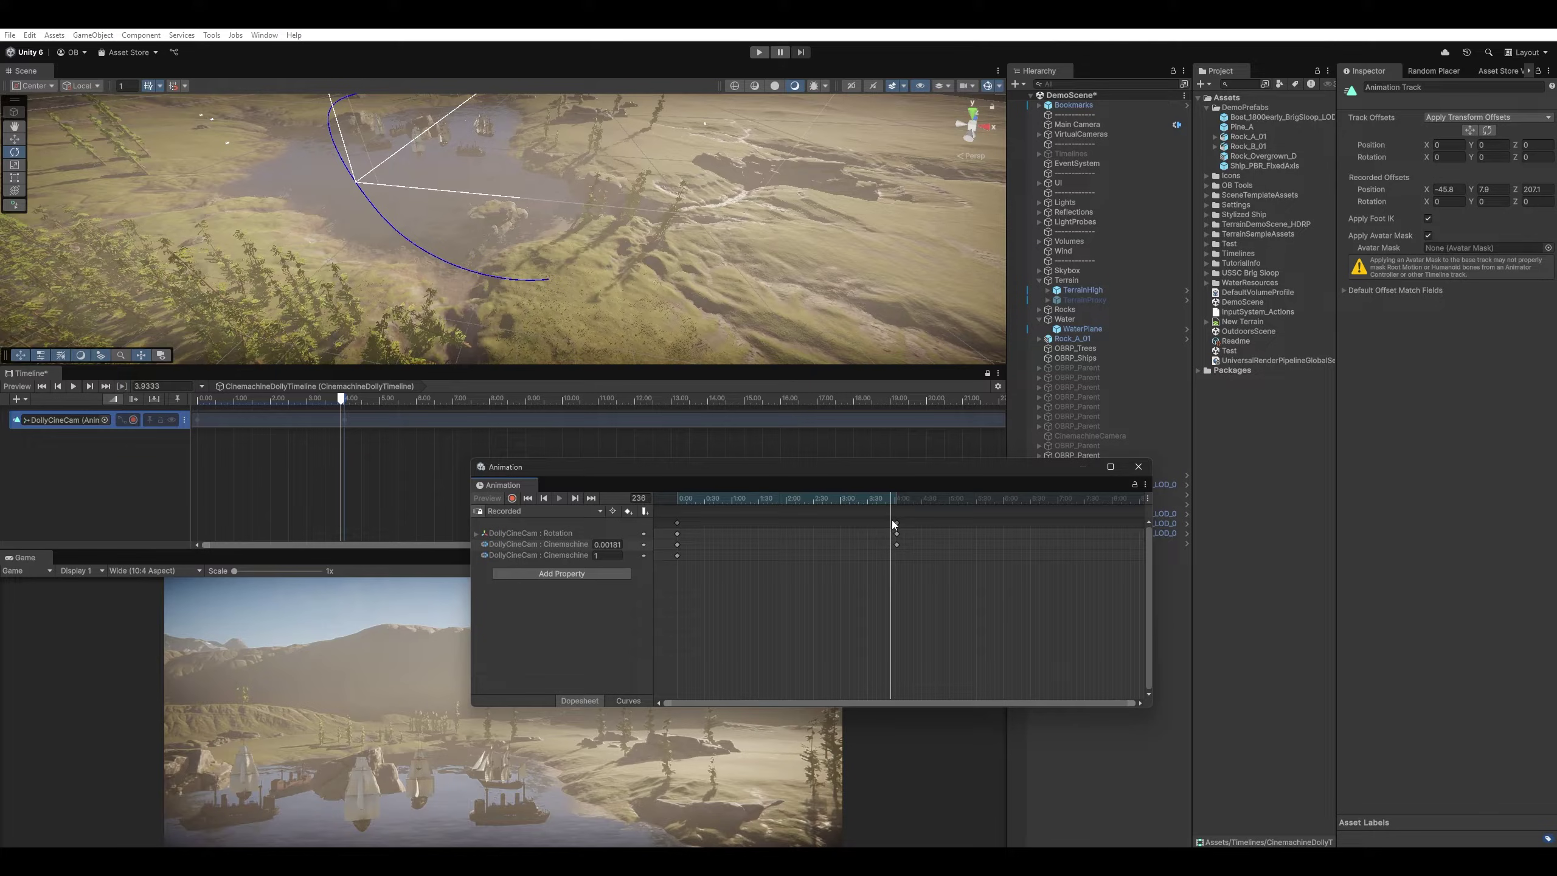
middle_drag(932, 554, 767, 545)
drag(749, 521, 964, 527)
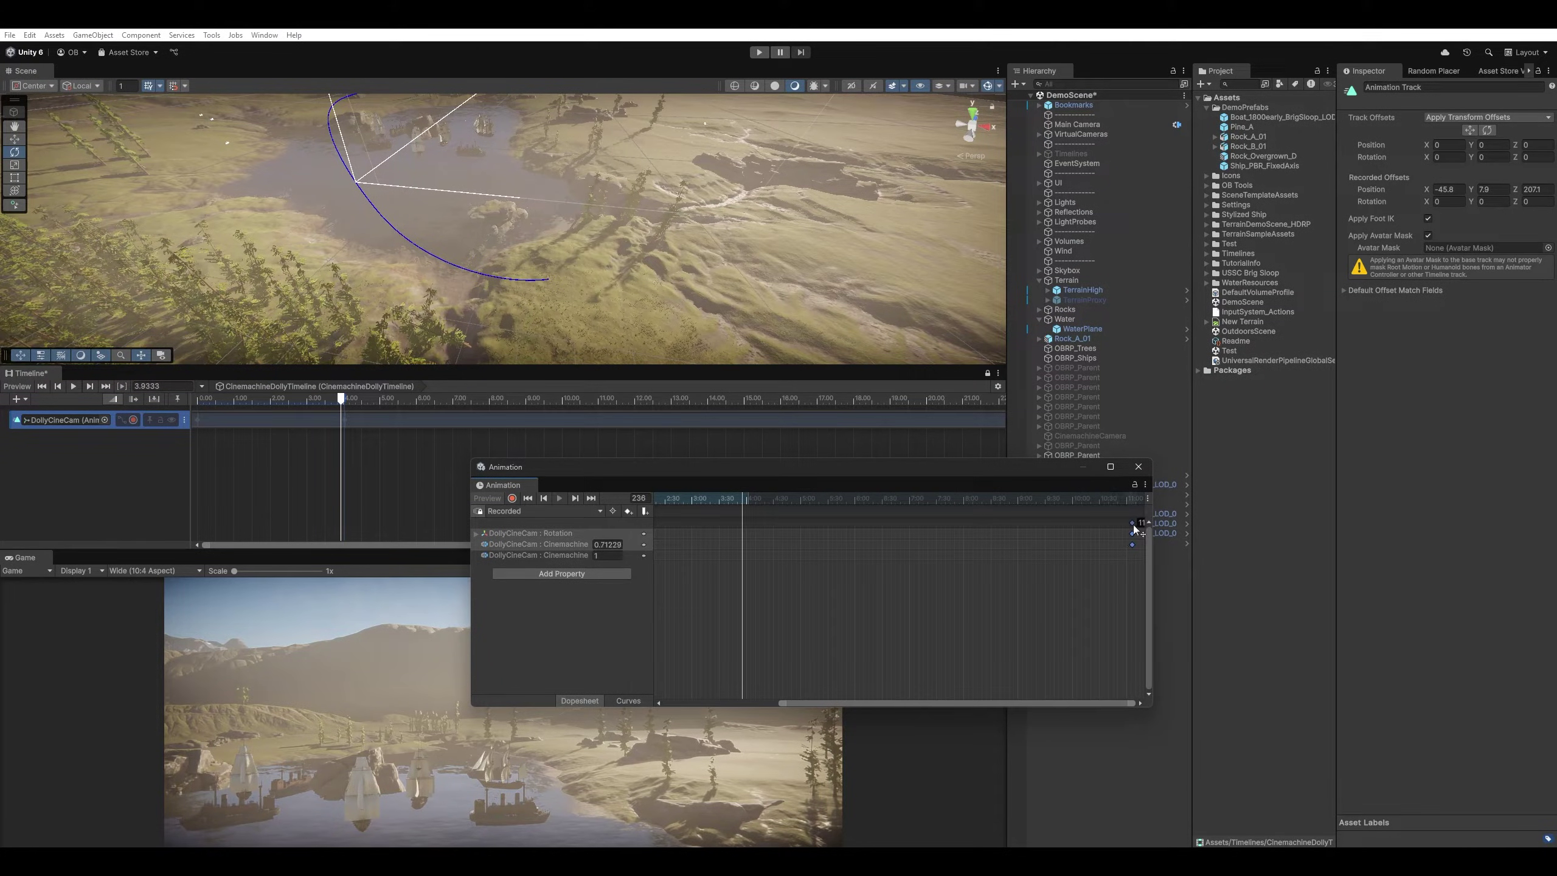
drag(1134, 528, 1147, 489)
click(1139, 467)
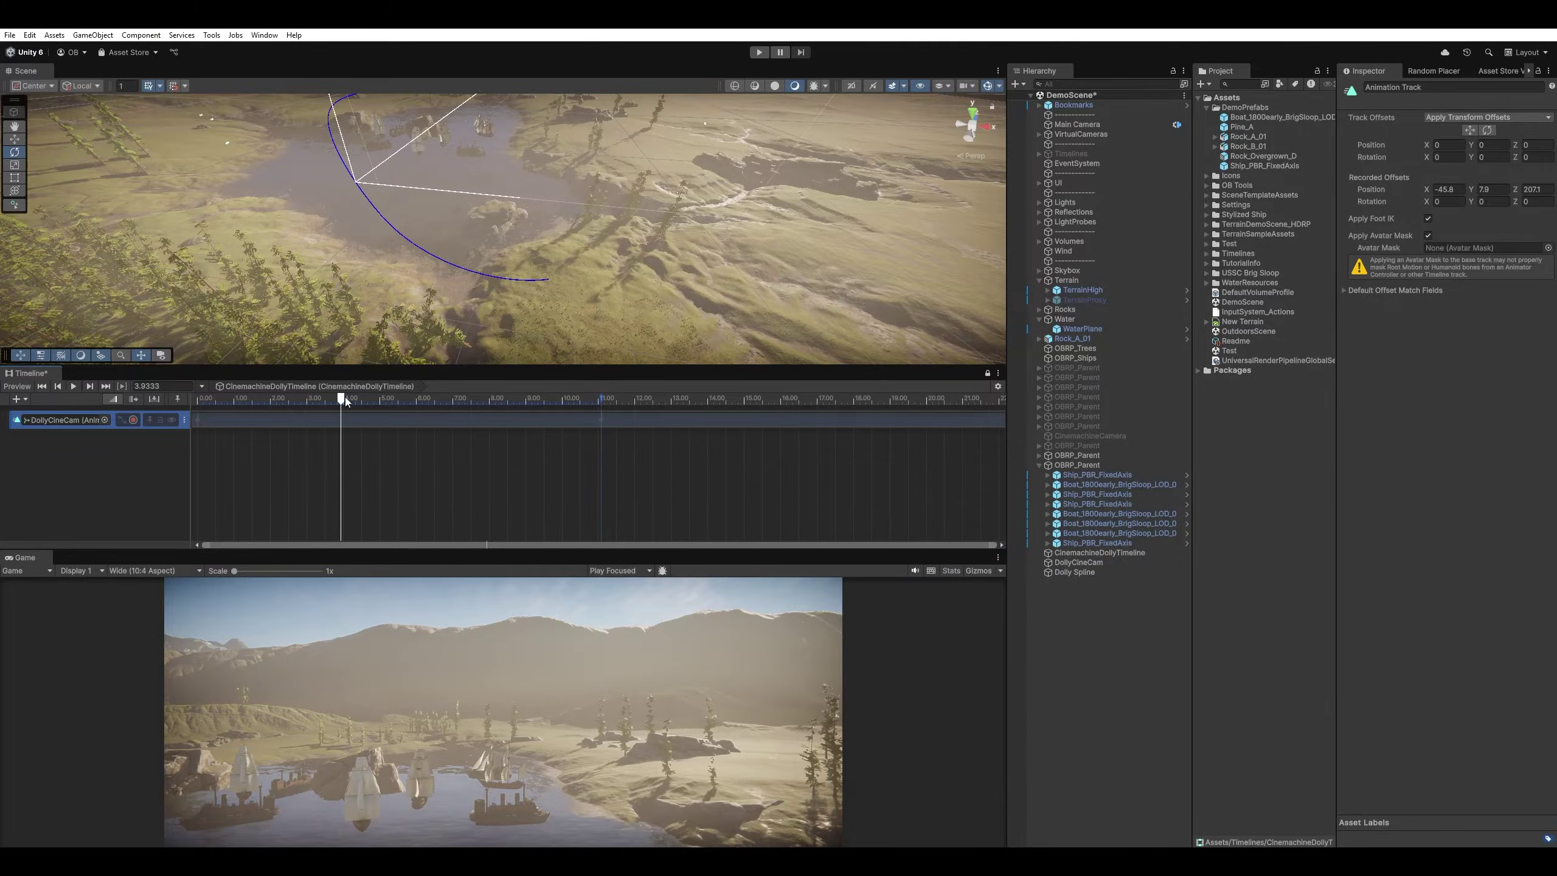
- Play and scrub the lengthened dolly move on the timeline to check its pace and framing
drag(345, 397, 405, 399)
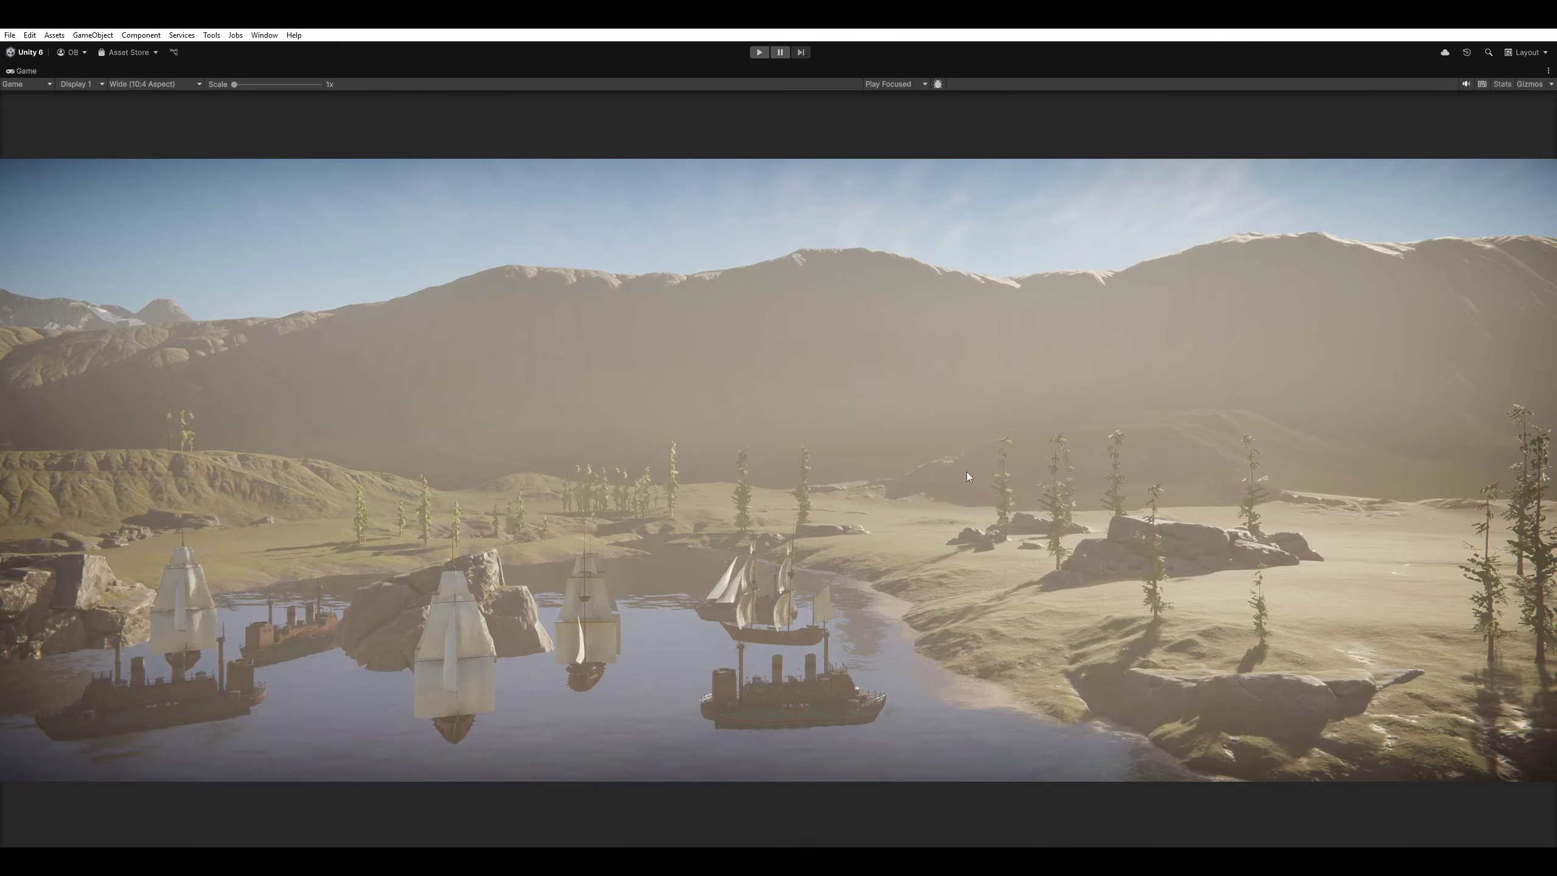
key(ctrl+p)
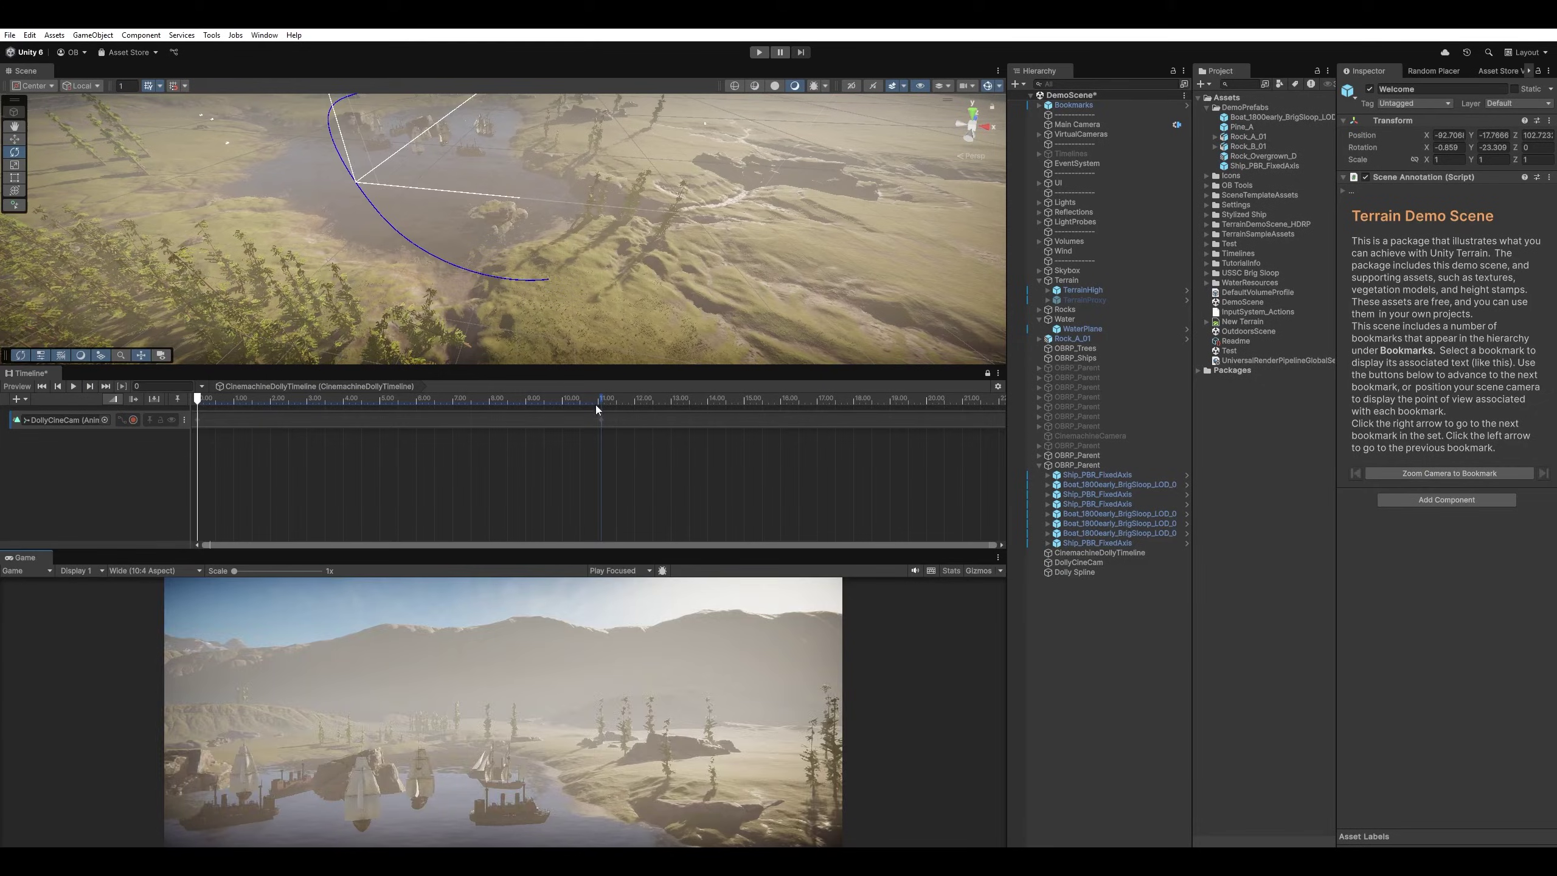
drag(596, 405, 308, 398)
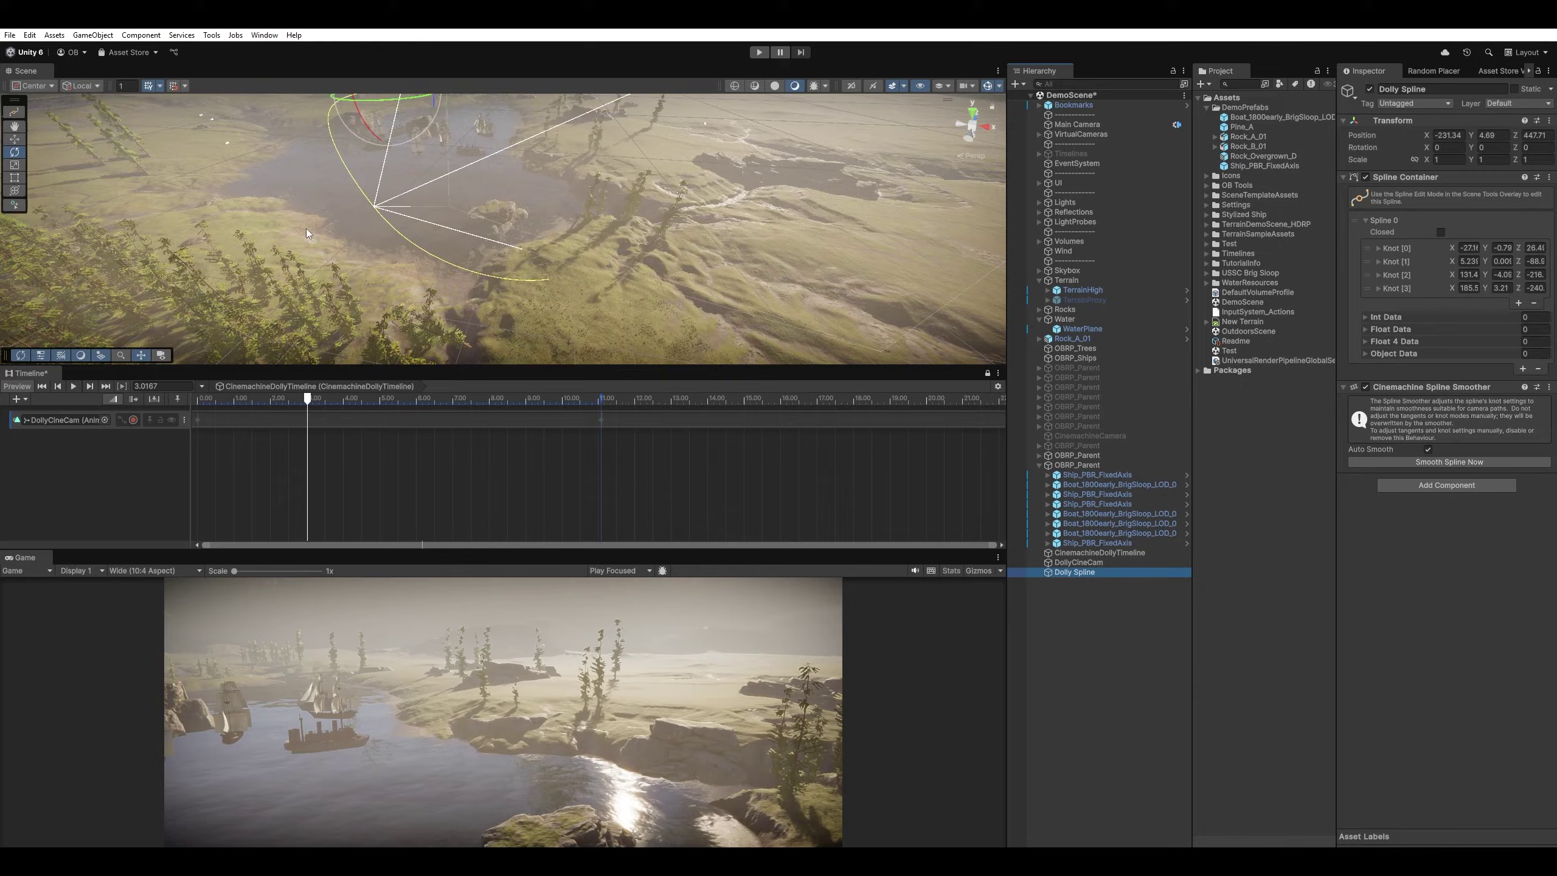
- Edit the Dolly Spline and delete its last two knots, Knot 3 and Knot 2
right_drag(308, 233, 40, 152)
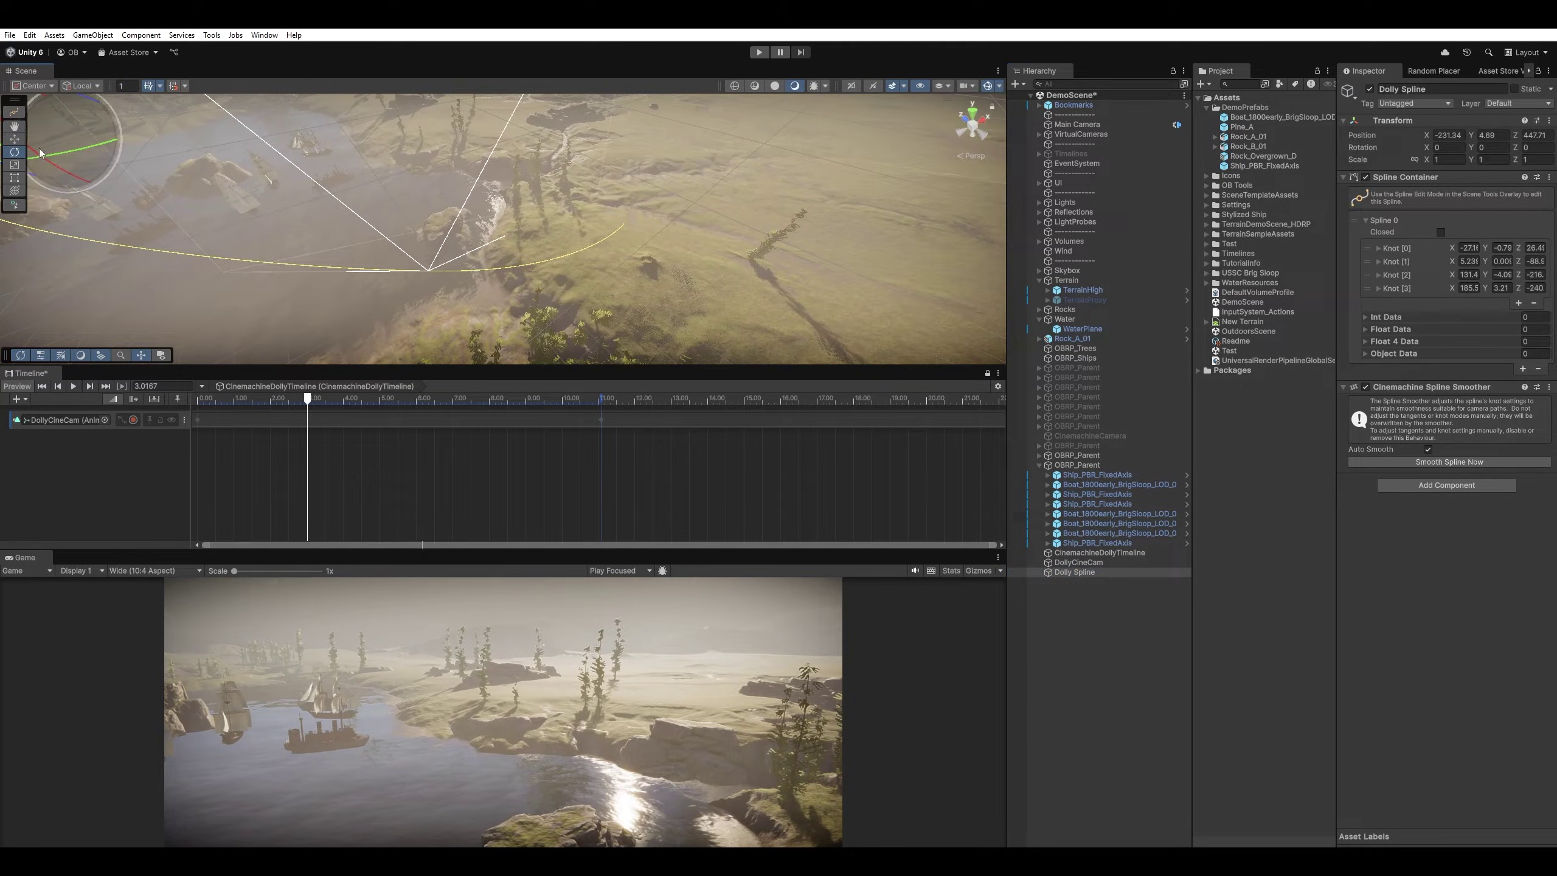
click(13, 112)
click(628, 225)
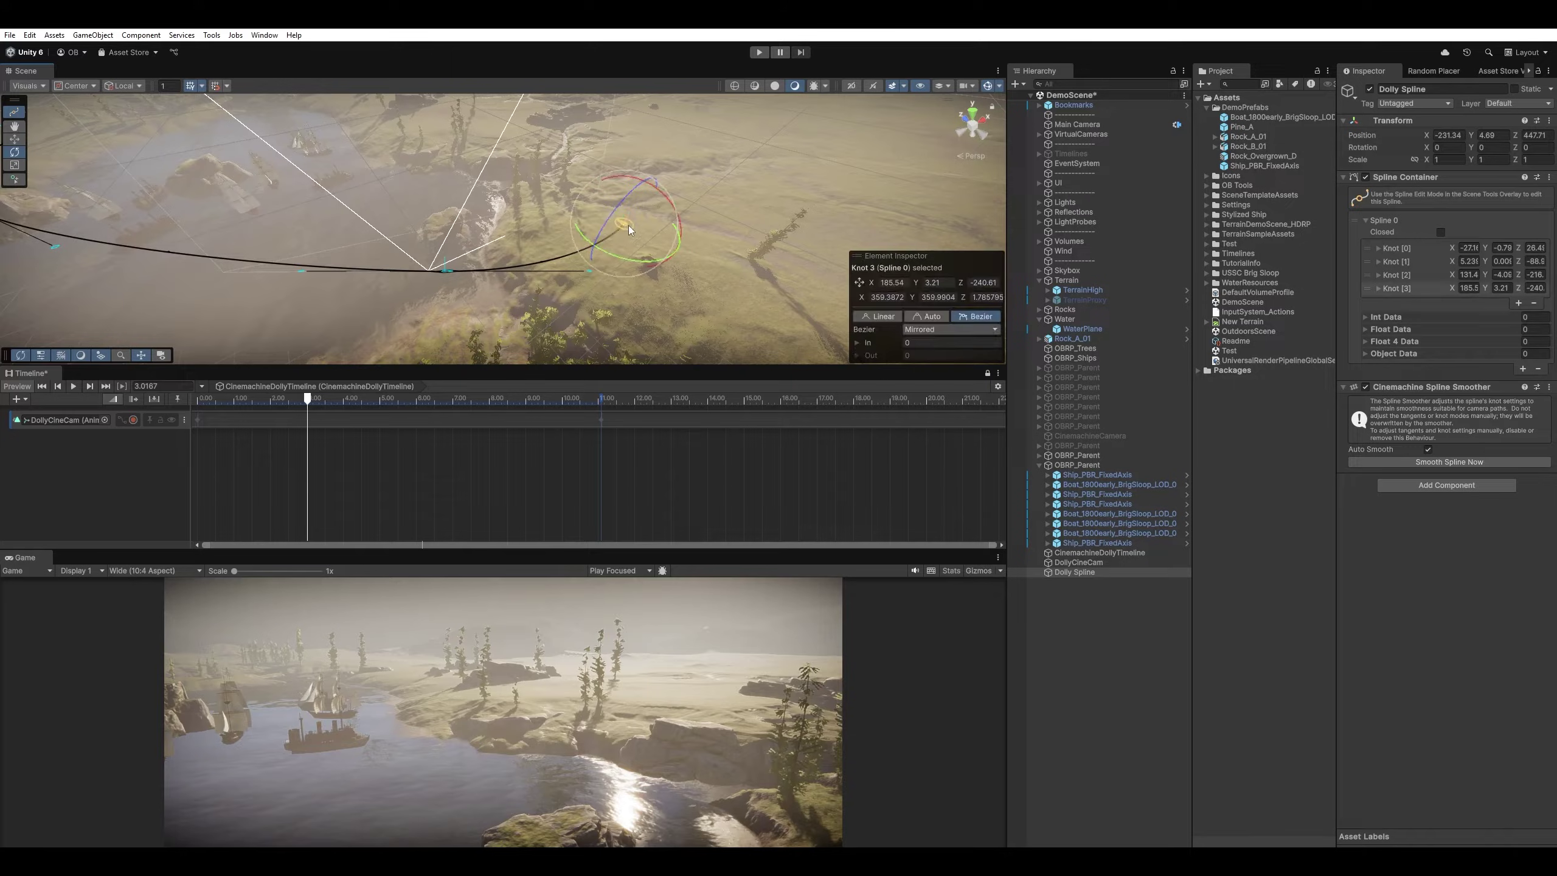
key(Delete)
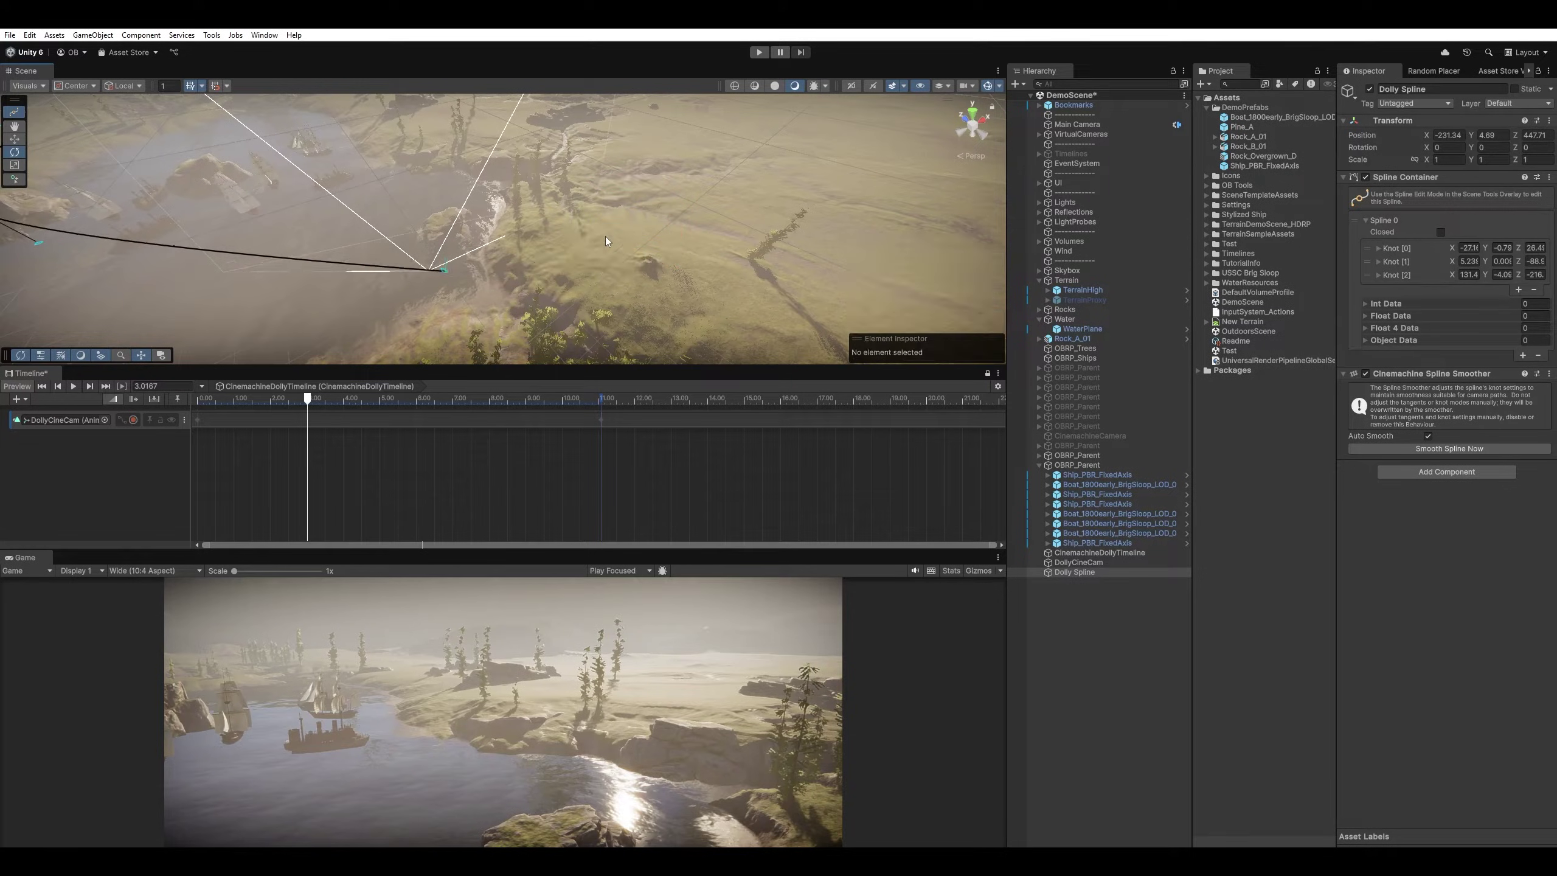
click(442, 270)
key(Delete)
- Raise Knot 1 of the Dolly Spline and move it outward to about X 15.6, Z -108
middle_drag(294, 245, 731, 278)
alt+drag(731, 277, 509, 244)
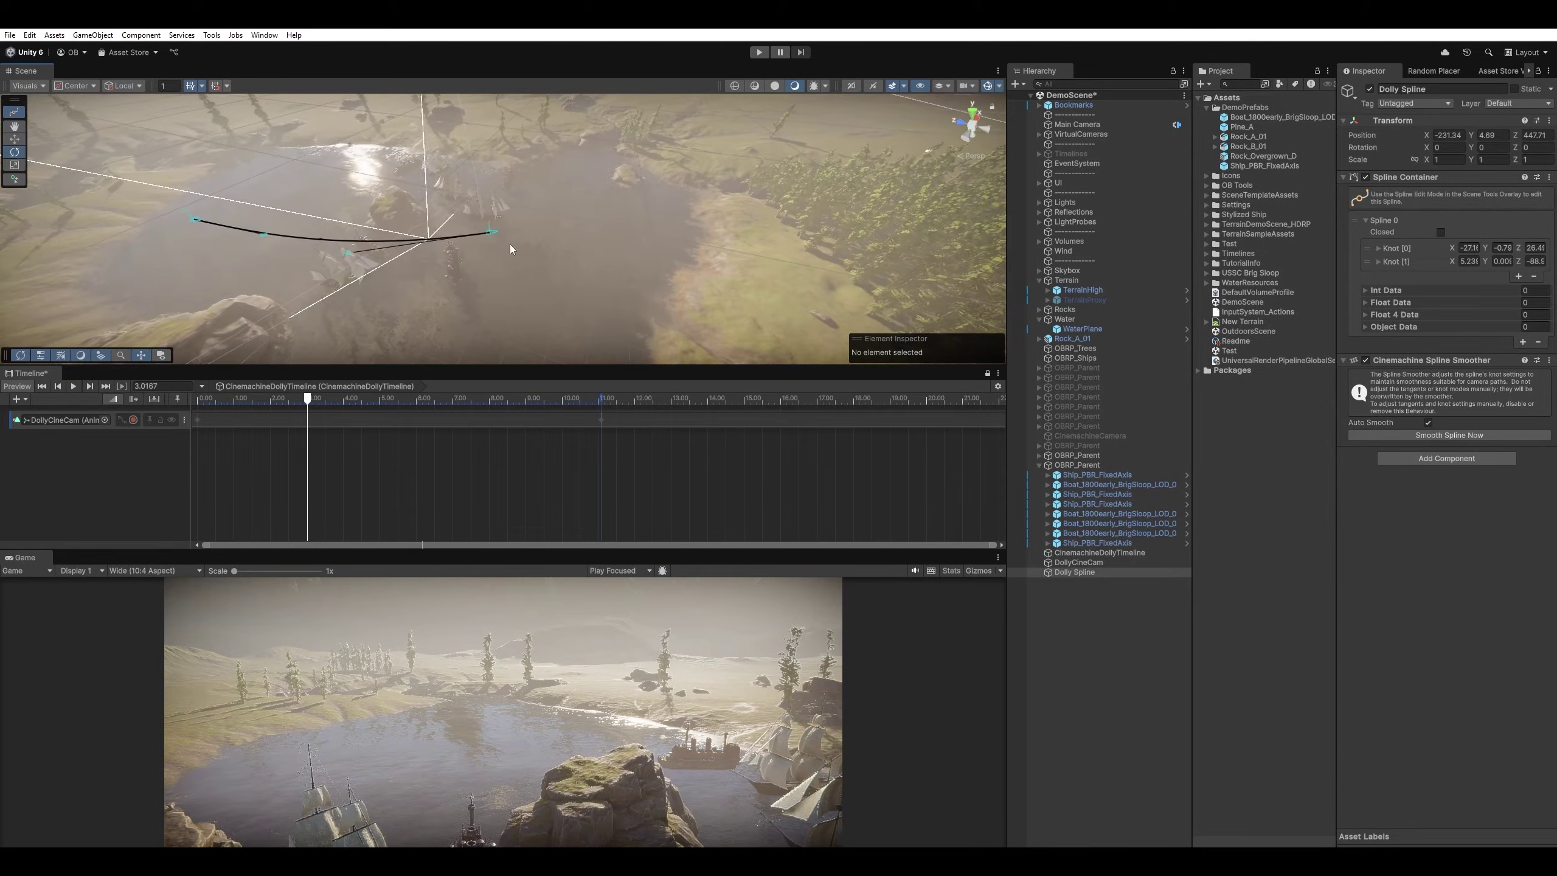
click(491, 237)
key(w)
click(546, 234)
click(496, 236)
drag(499, 244, 578, 180)
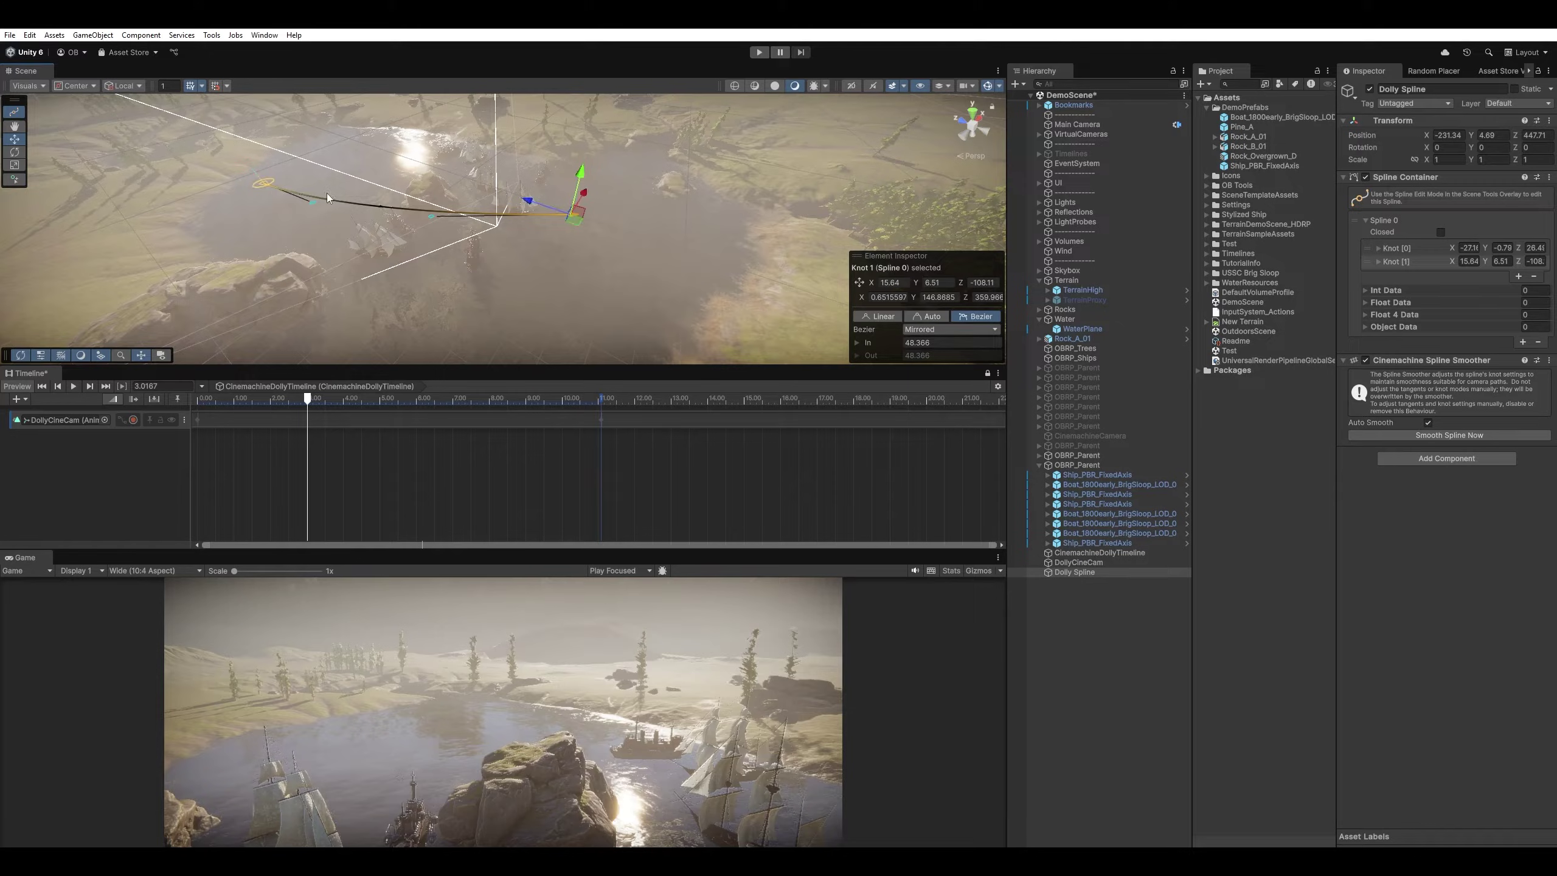
- Lower Knot 0 to about Y -11.4, and lower the whole Dolly Spline object to Y 0.8
click(267, 185)
drag(232, 140, 239, 162)
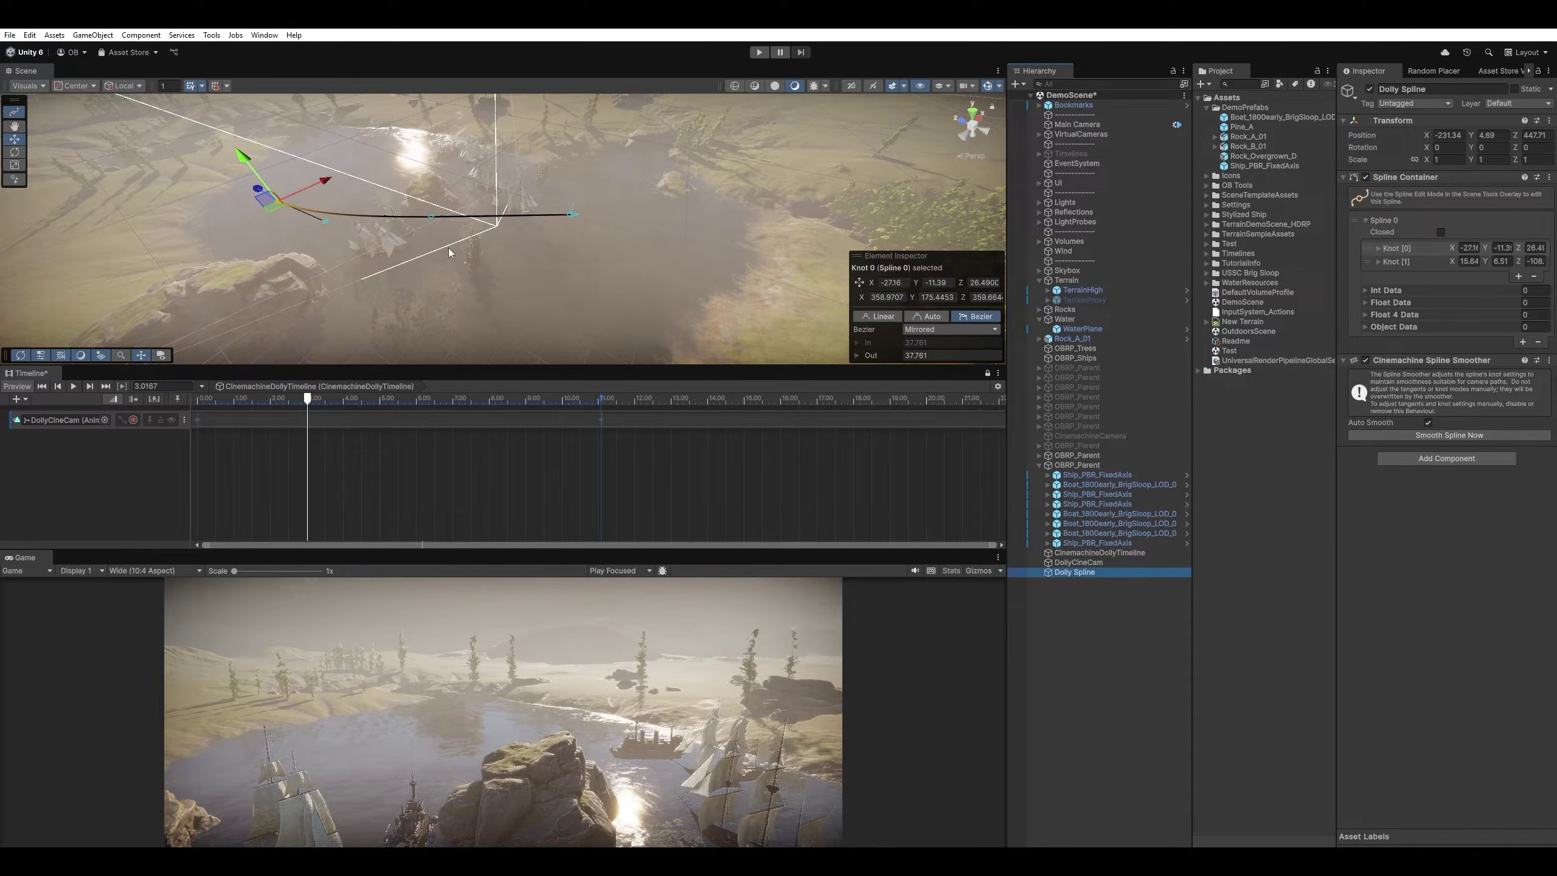
click(1105, 553)
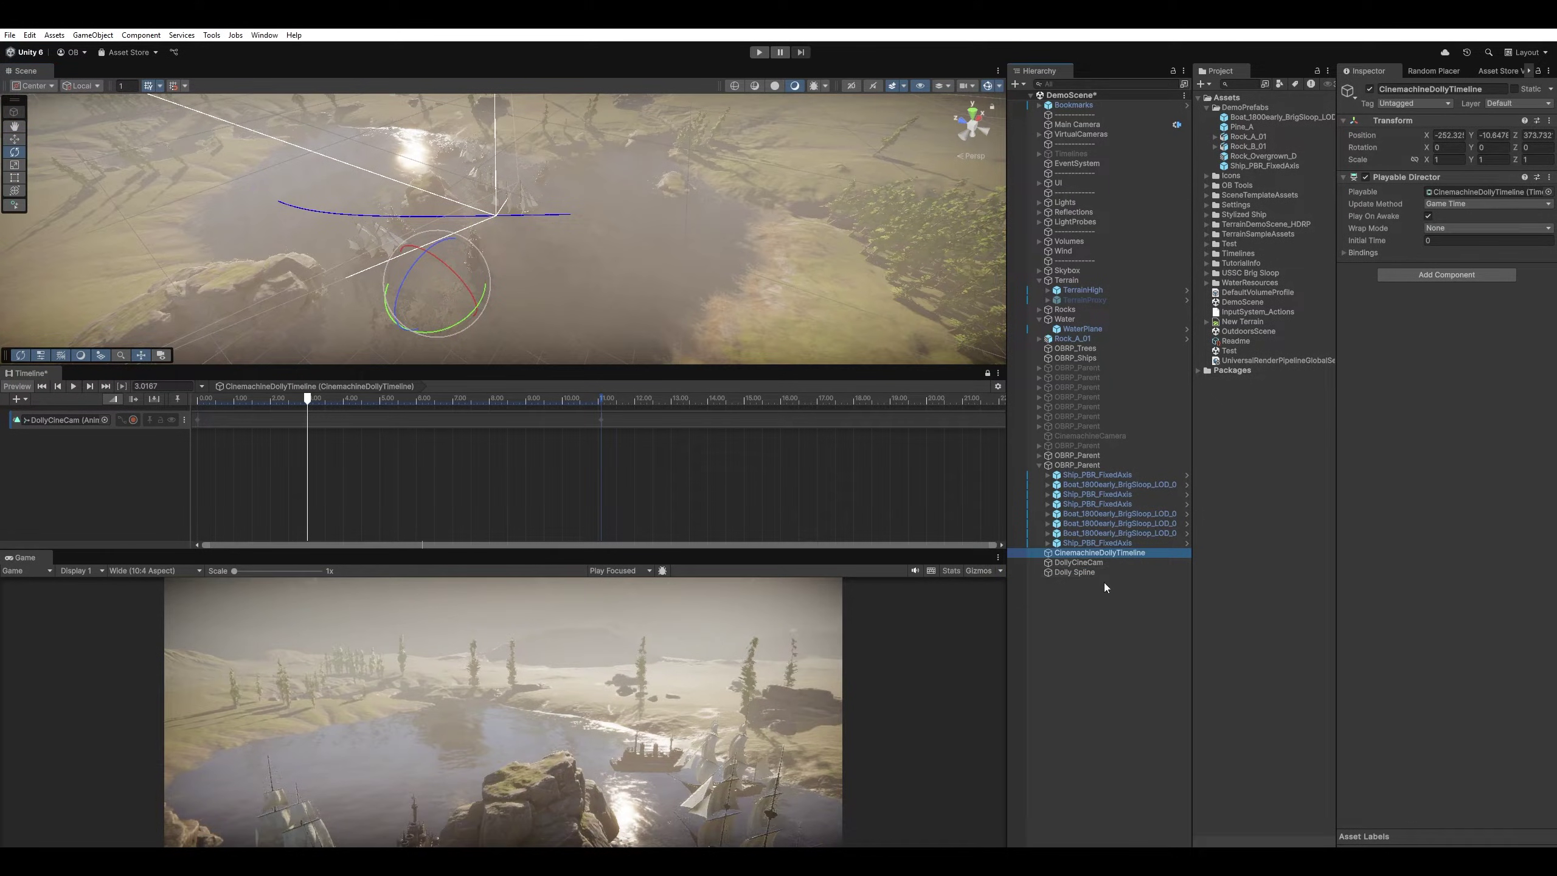
click(1103, 573)
key(w)
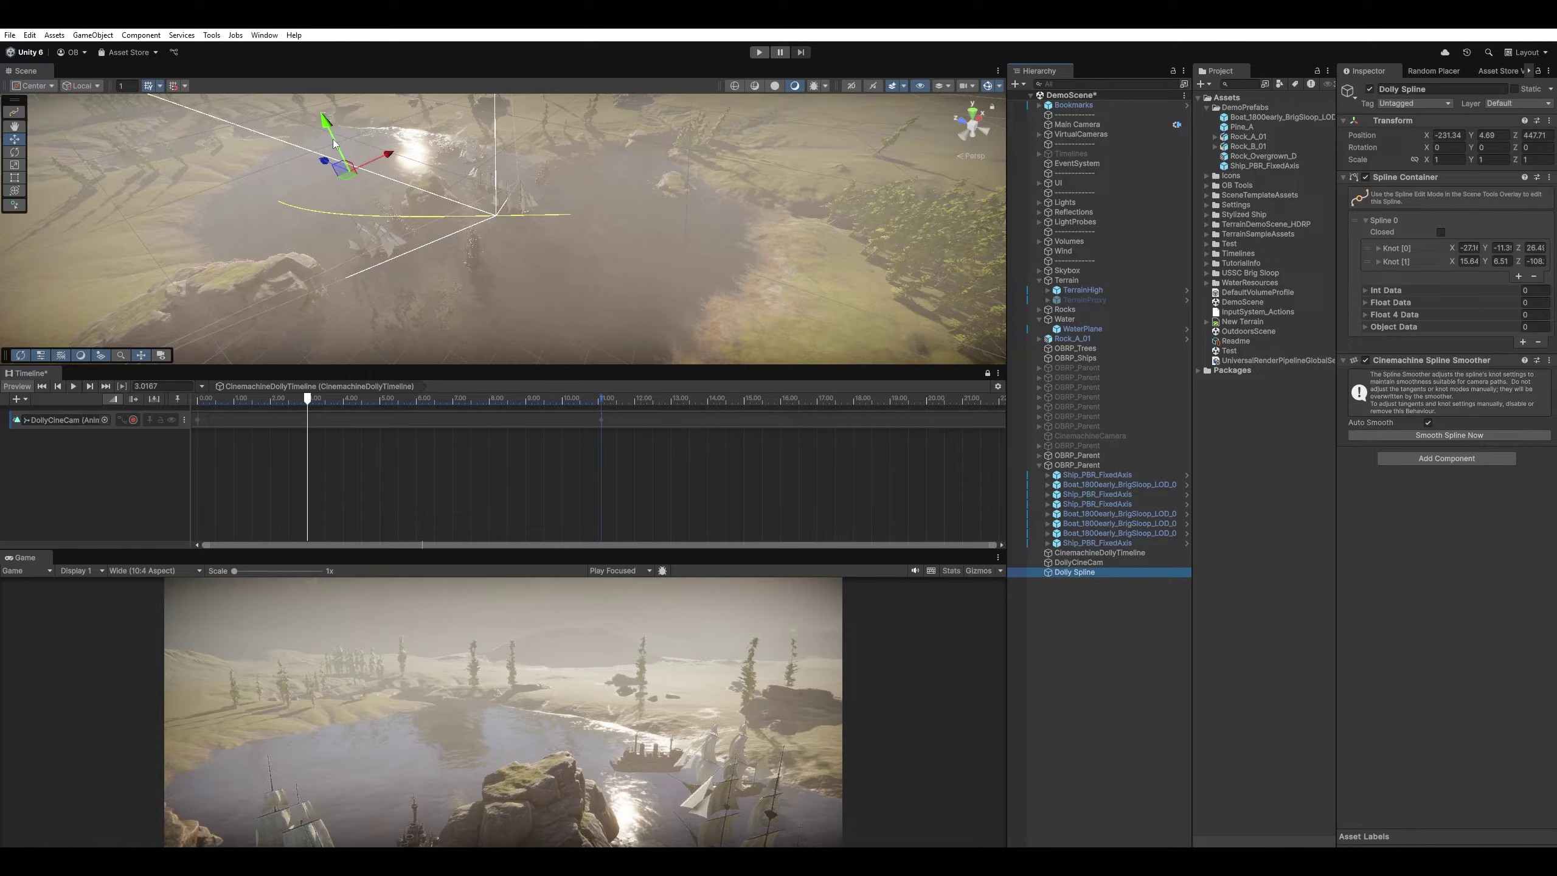
mouse_move(333, 129)
mouse_down()
mouse_move(344, 153)
mouse_move(343, 132)
mouse_up()
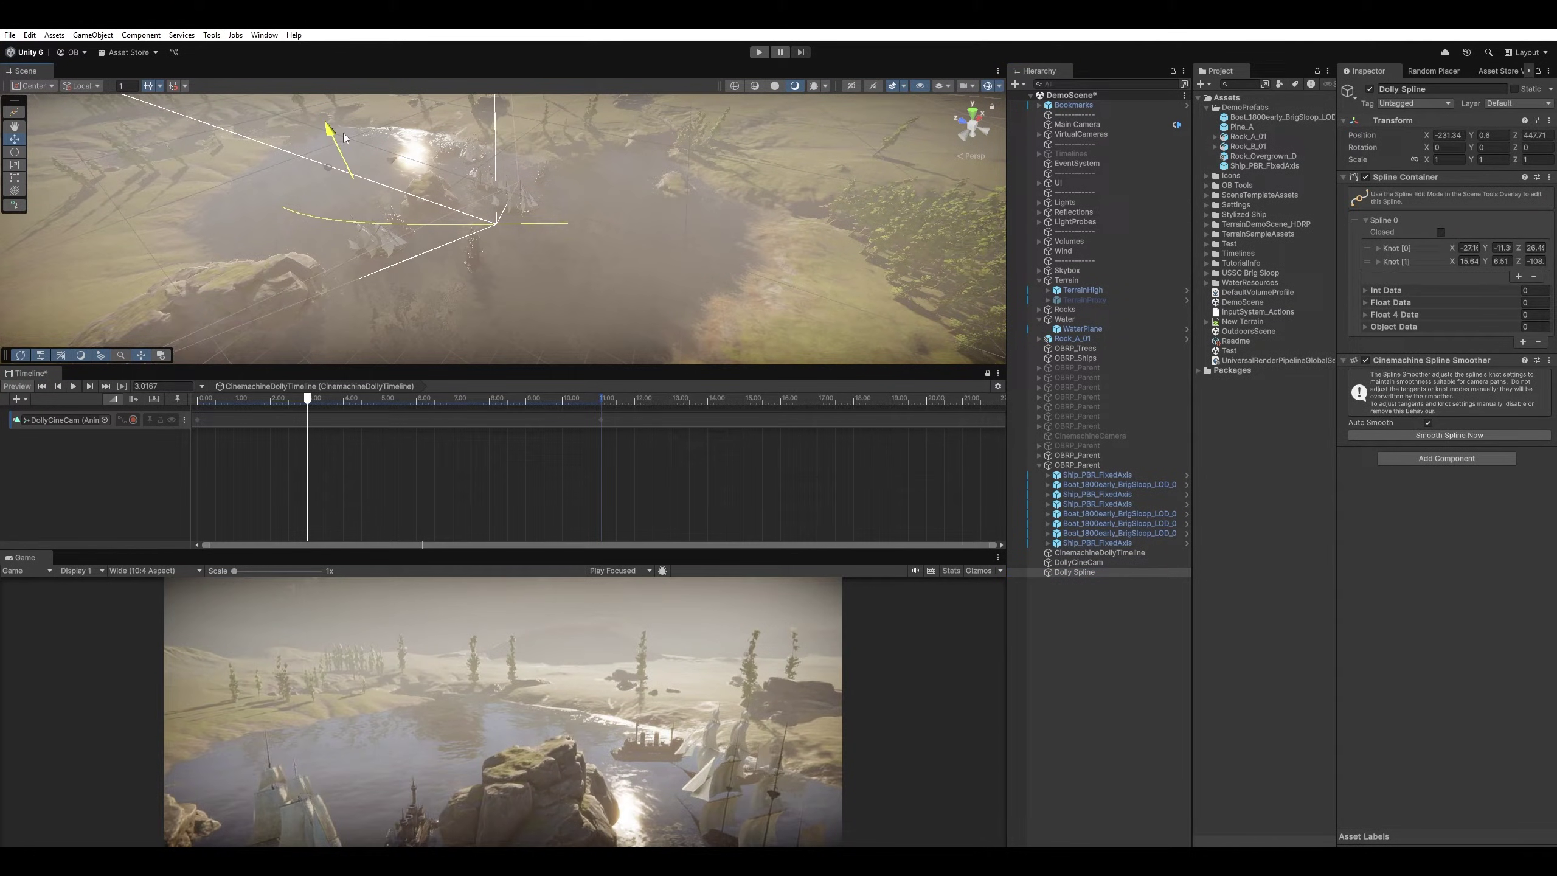
- Play the timeline from 0 with DollyCineCam selected to check the camera move along the shortened spline
drag(409, 395, 183, 395)
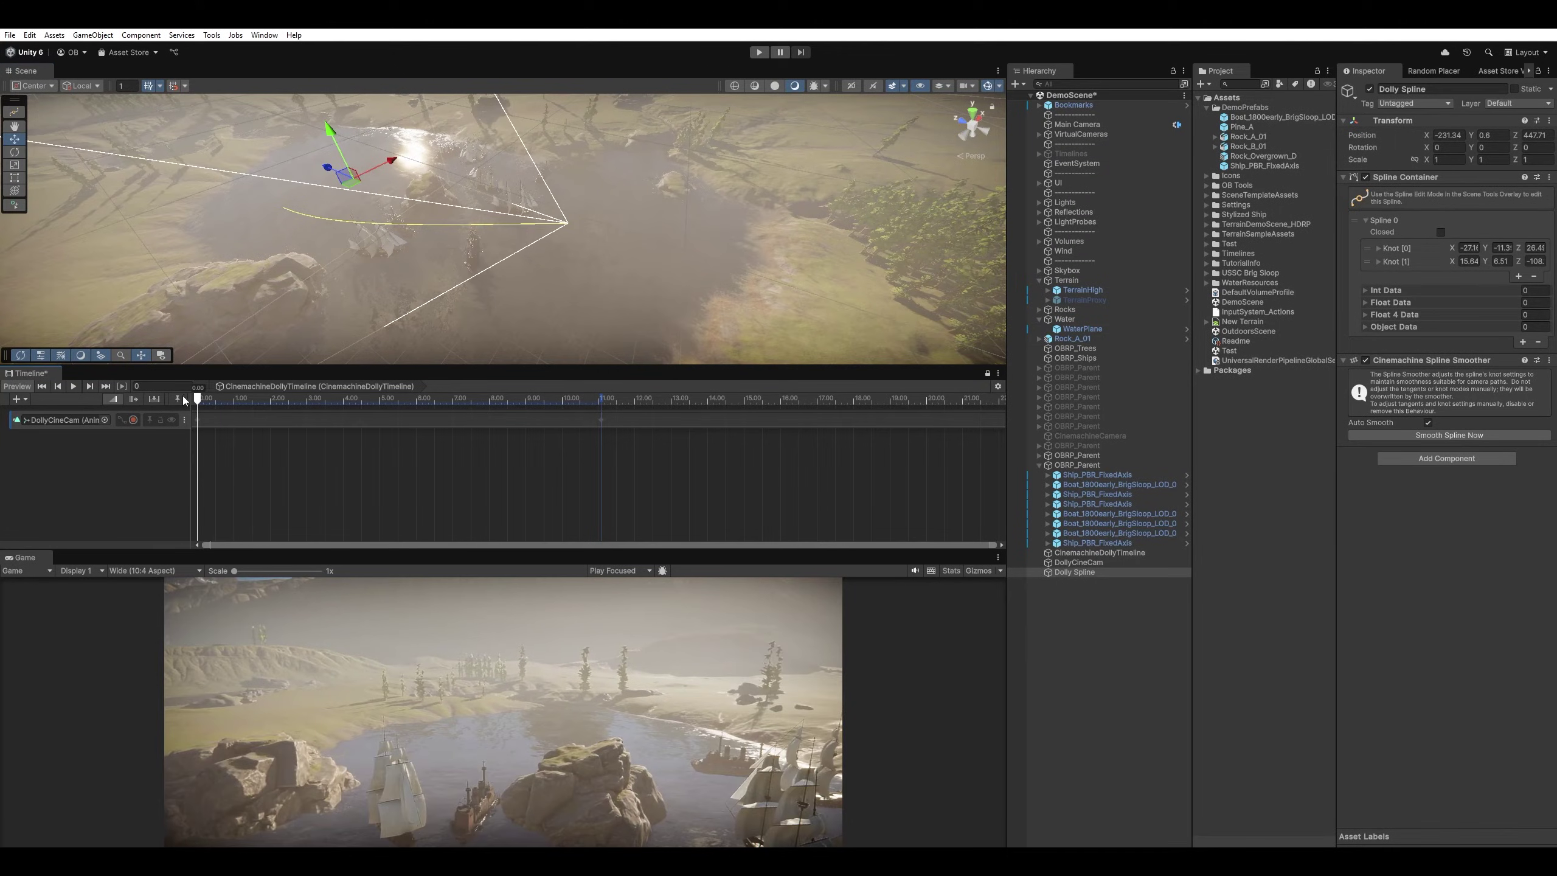
click(1088, 562)
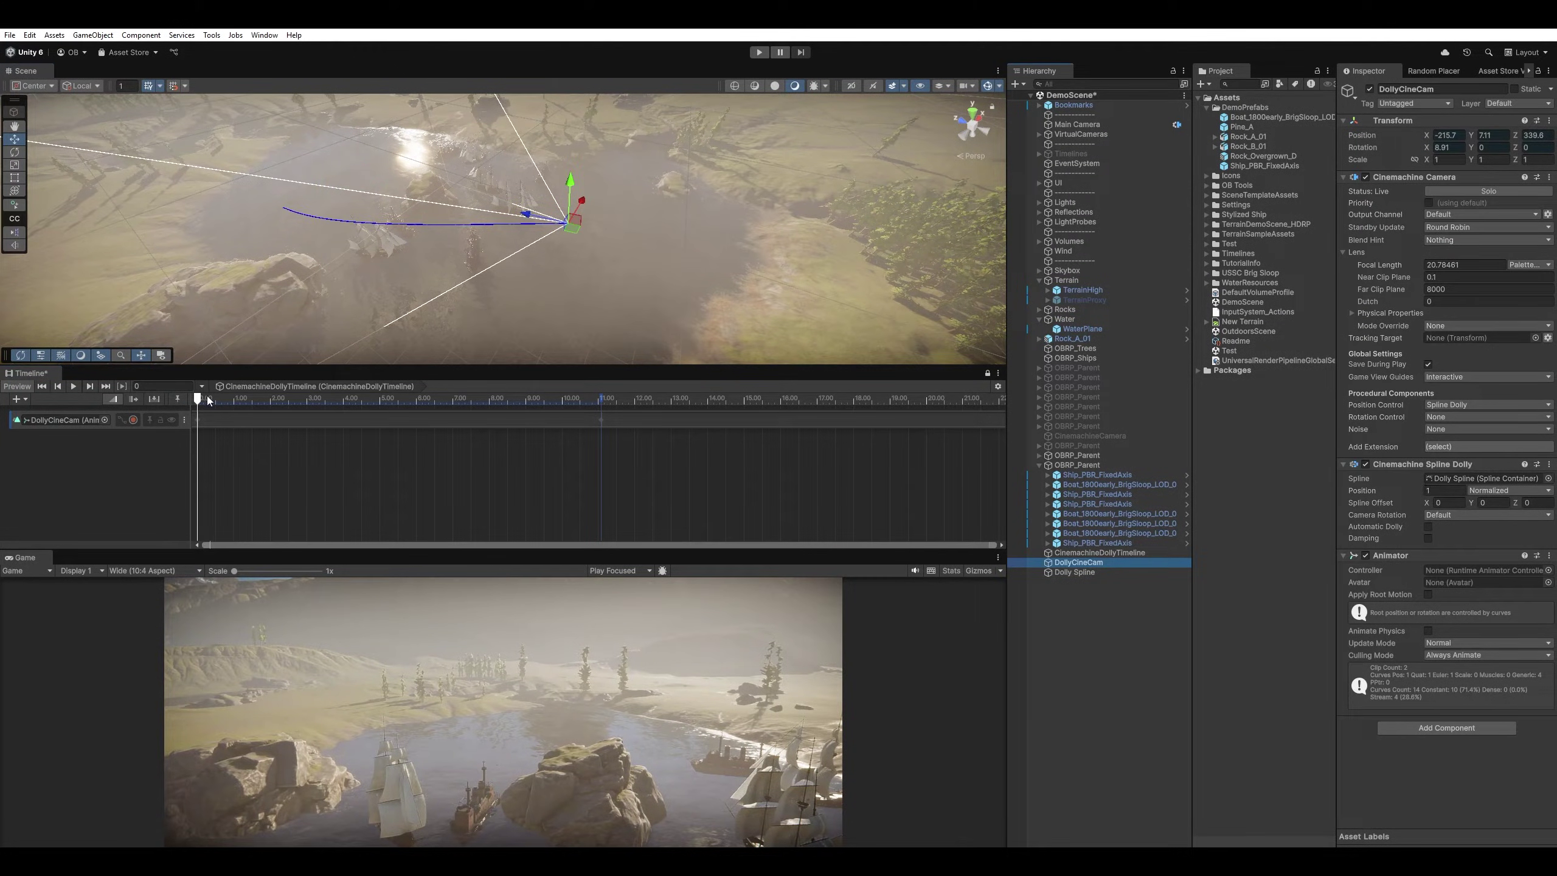
mouse_move(207, 397)
mouse_down()
mouse_move(586, 415)
mouse_move(196, 418)
mouse_up()
key(space)
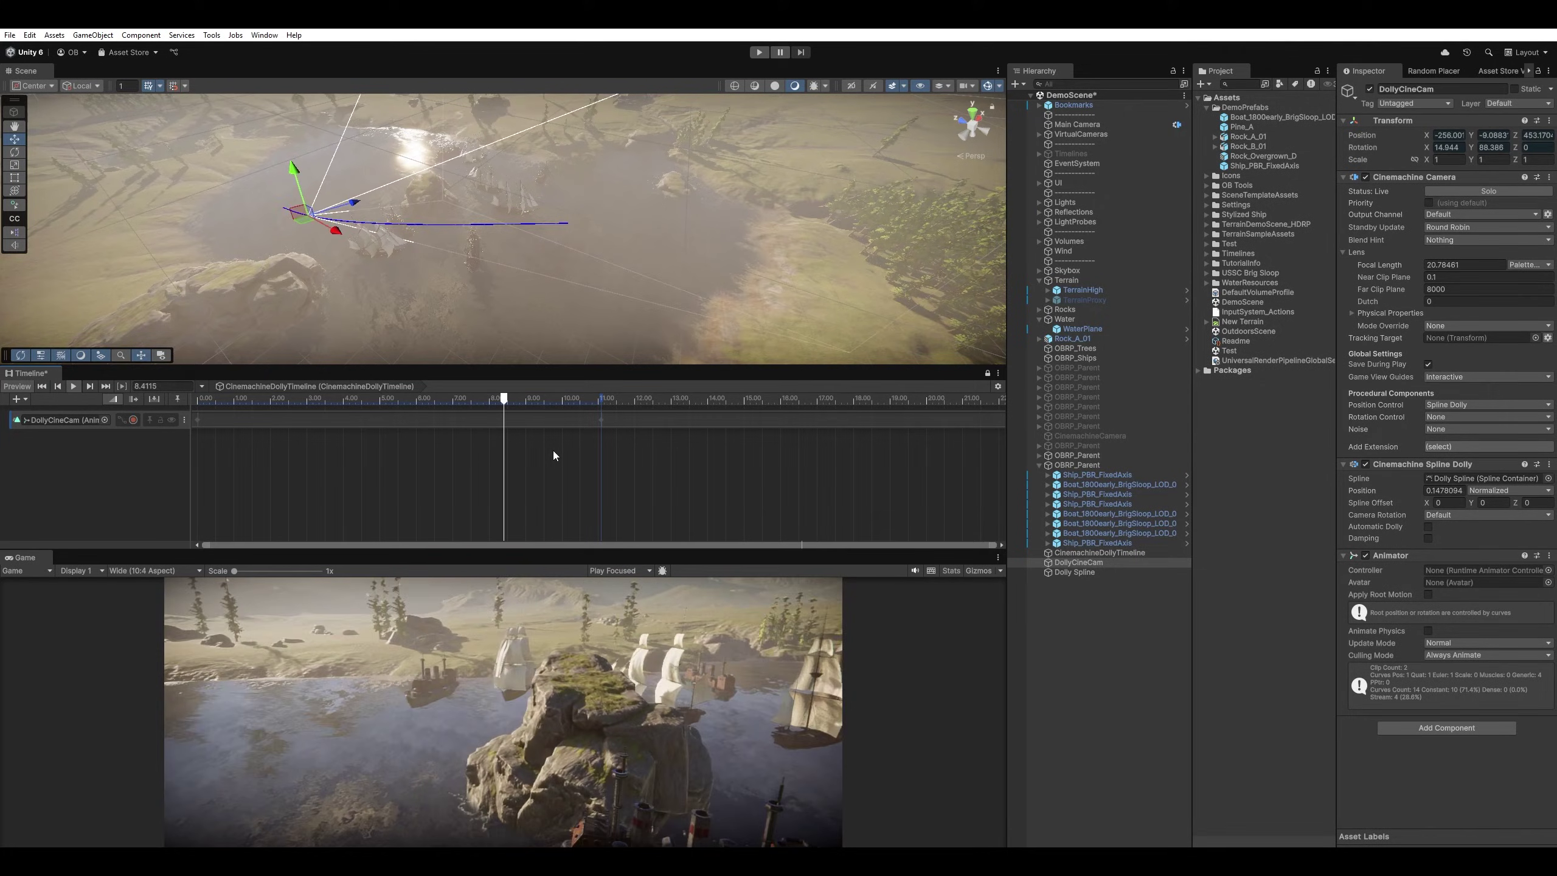
- Move the Dolly Spline to about X -220.4, Z 437.7, and raise its Knot 1 to about Y 14.9
click(1074, 572)
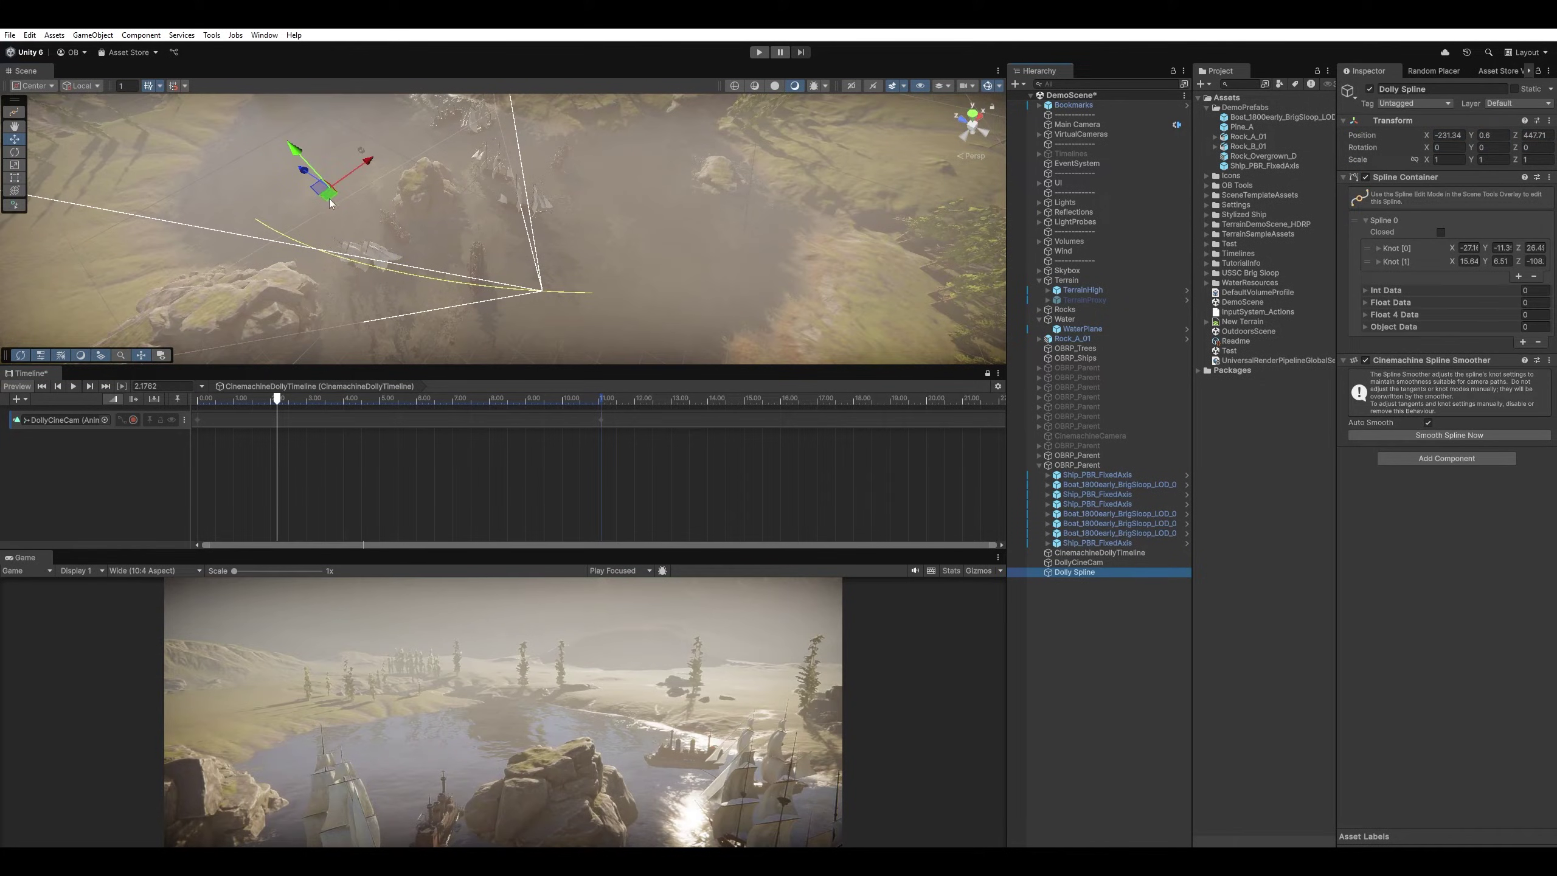
drag(329, 199, 375, 189)
click(14, 112)
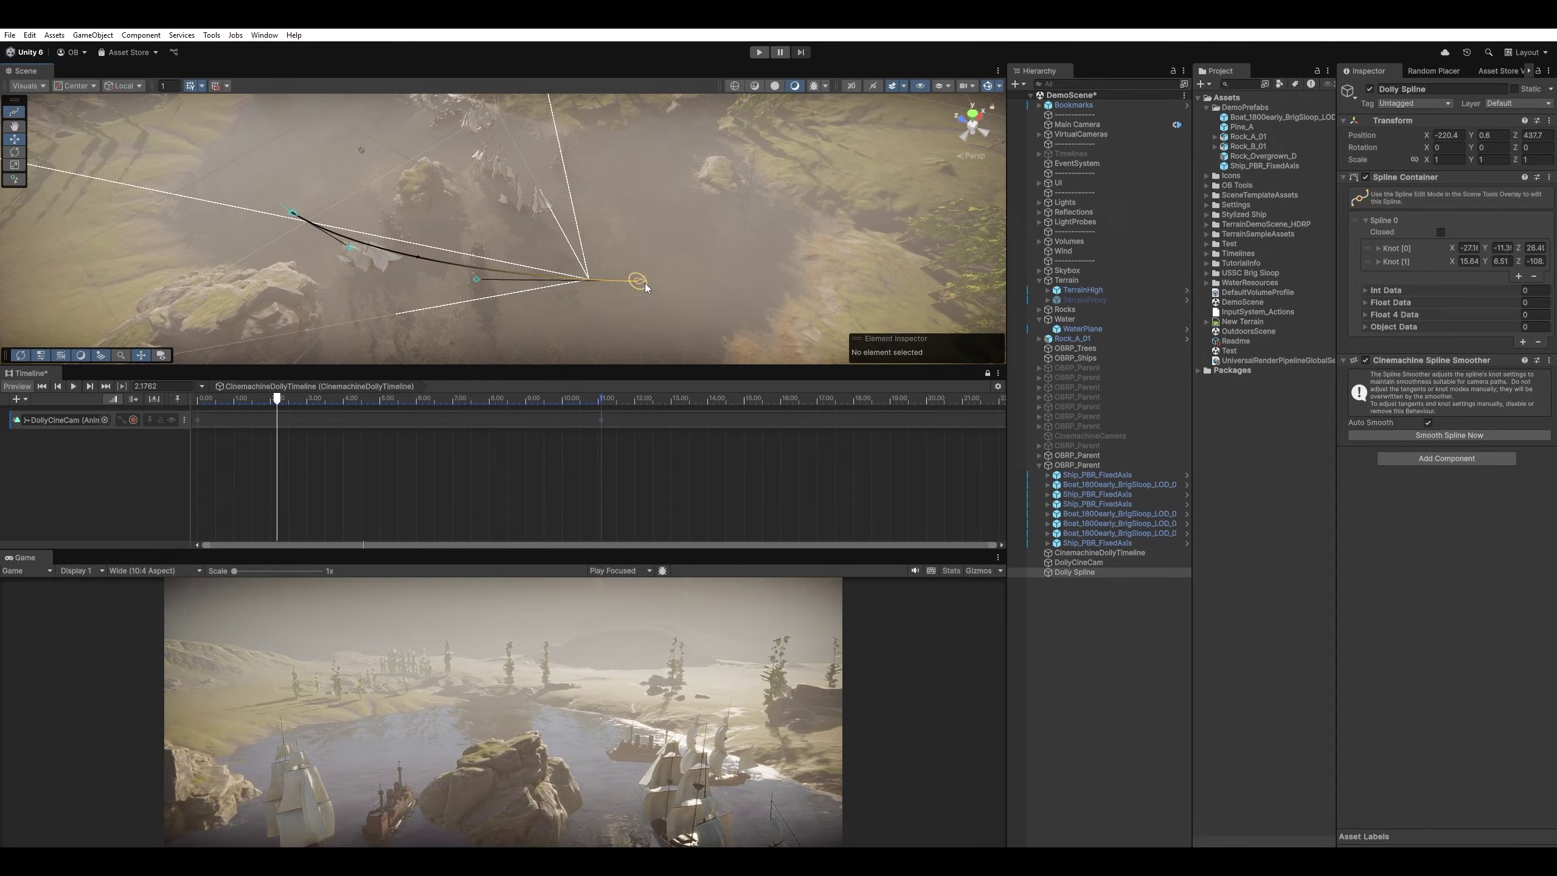
click(646, 284)
drag(665, 247, 687, 214)
right_drag(319, 258, 393, 178)
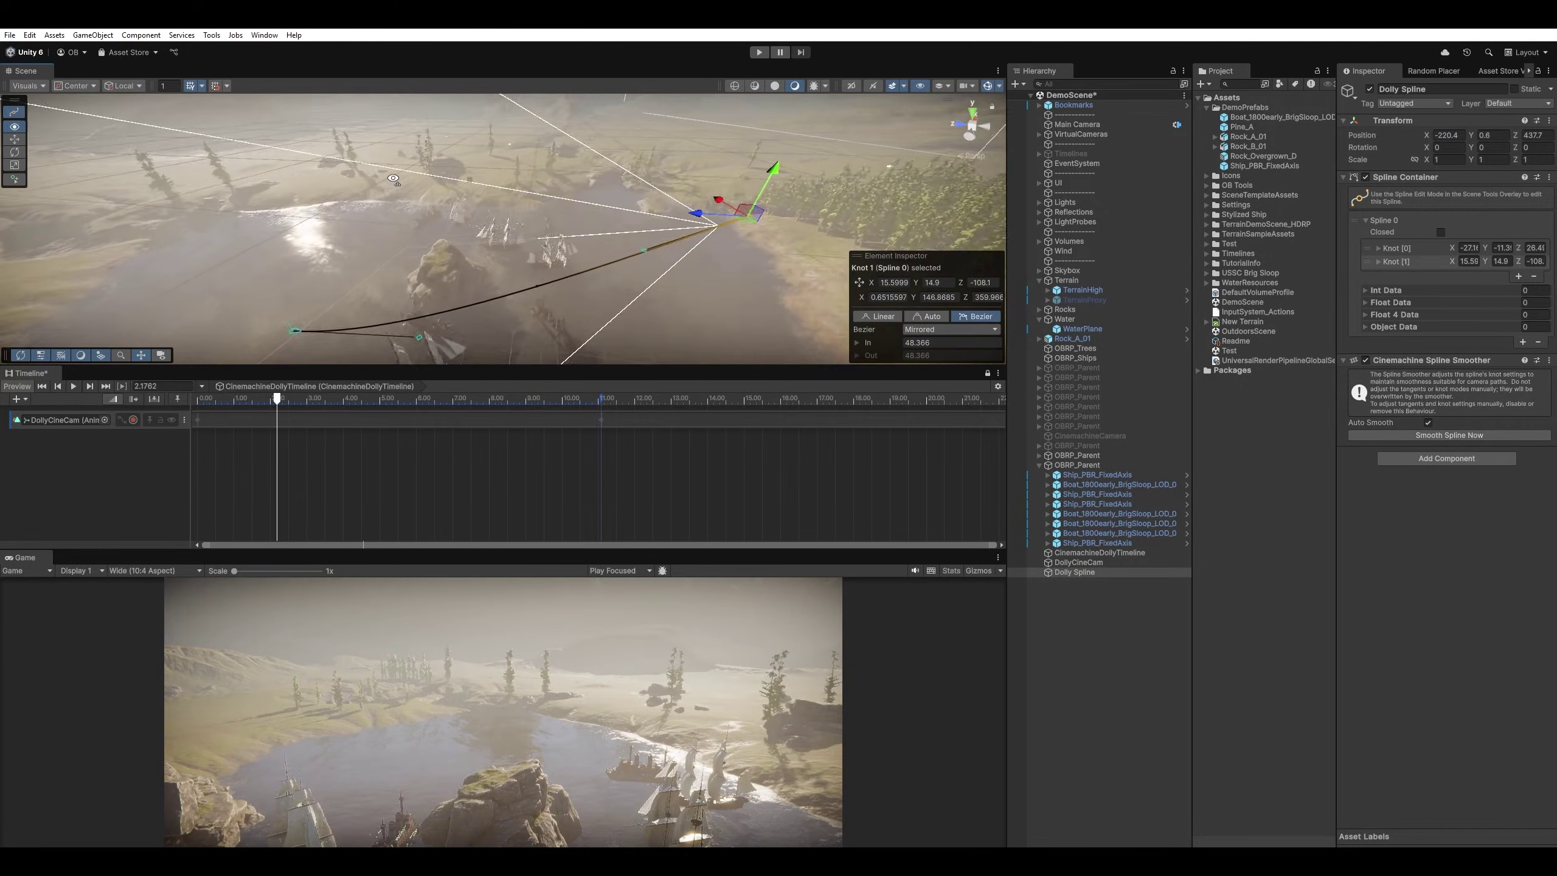
alt+drag(393, 178, 512, 343)
drag(460, 297, 320, 316)
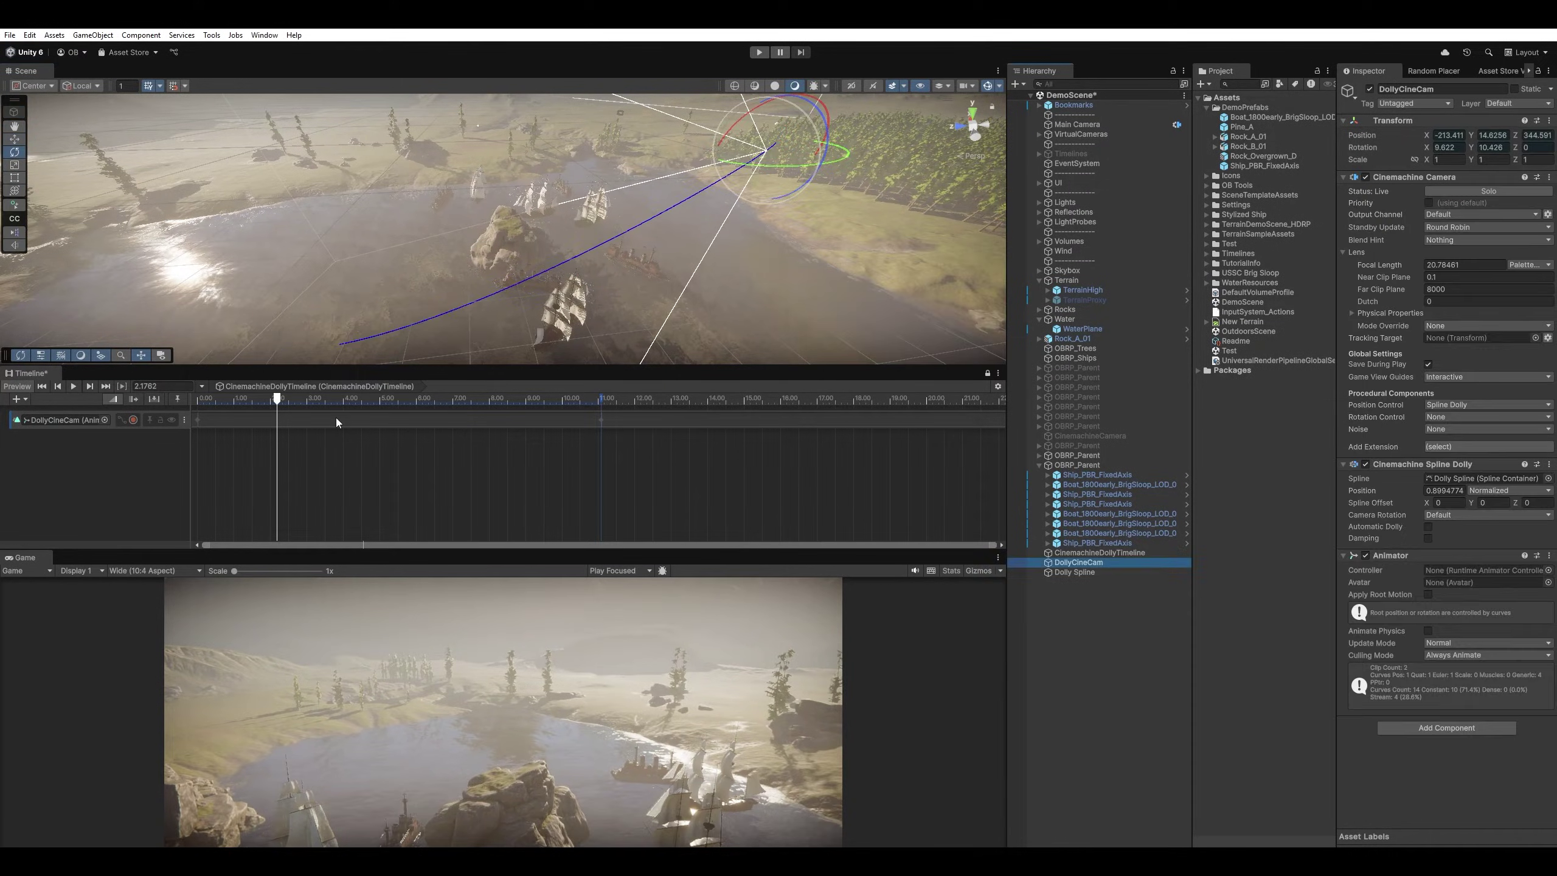
- Delete DollyCineCam's Rotation property from the recorded clip, and play the dolly move from the start to check it
double_click(335, 418)
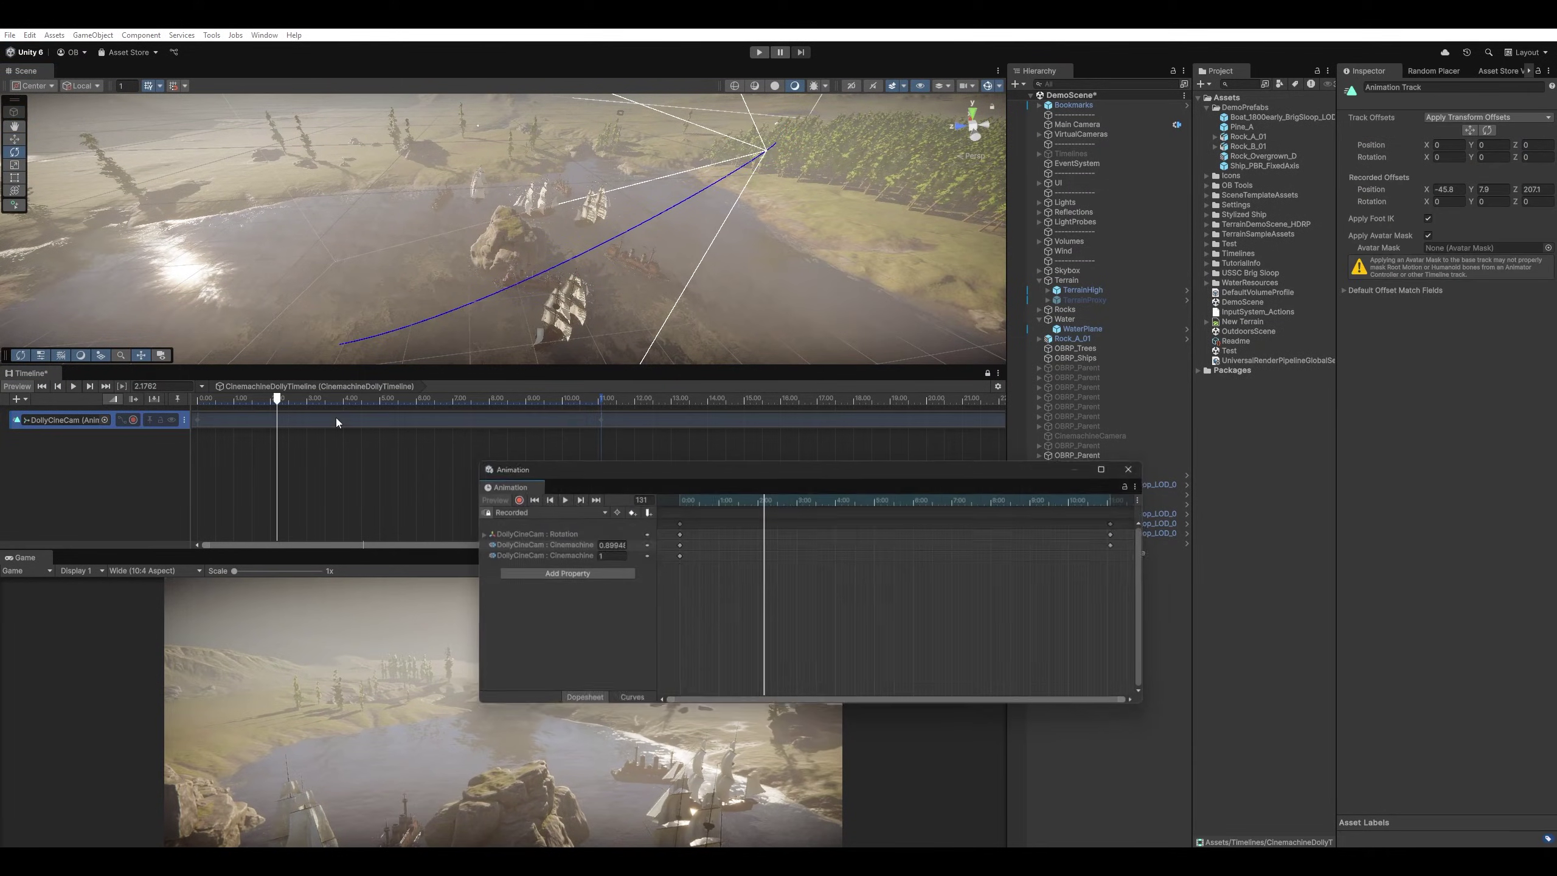
click(539, 533)
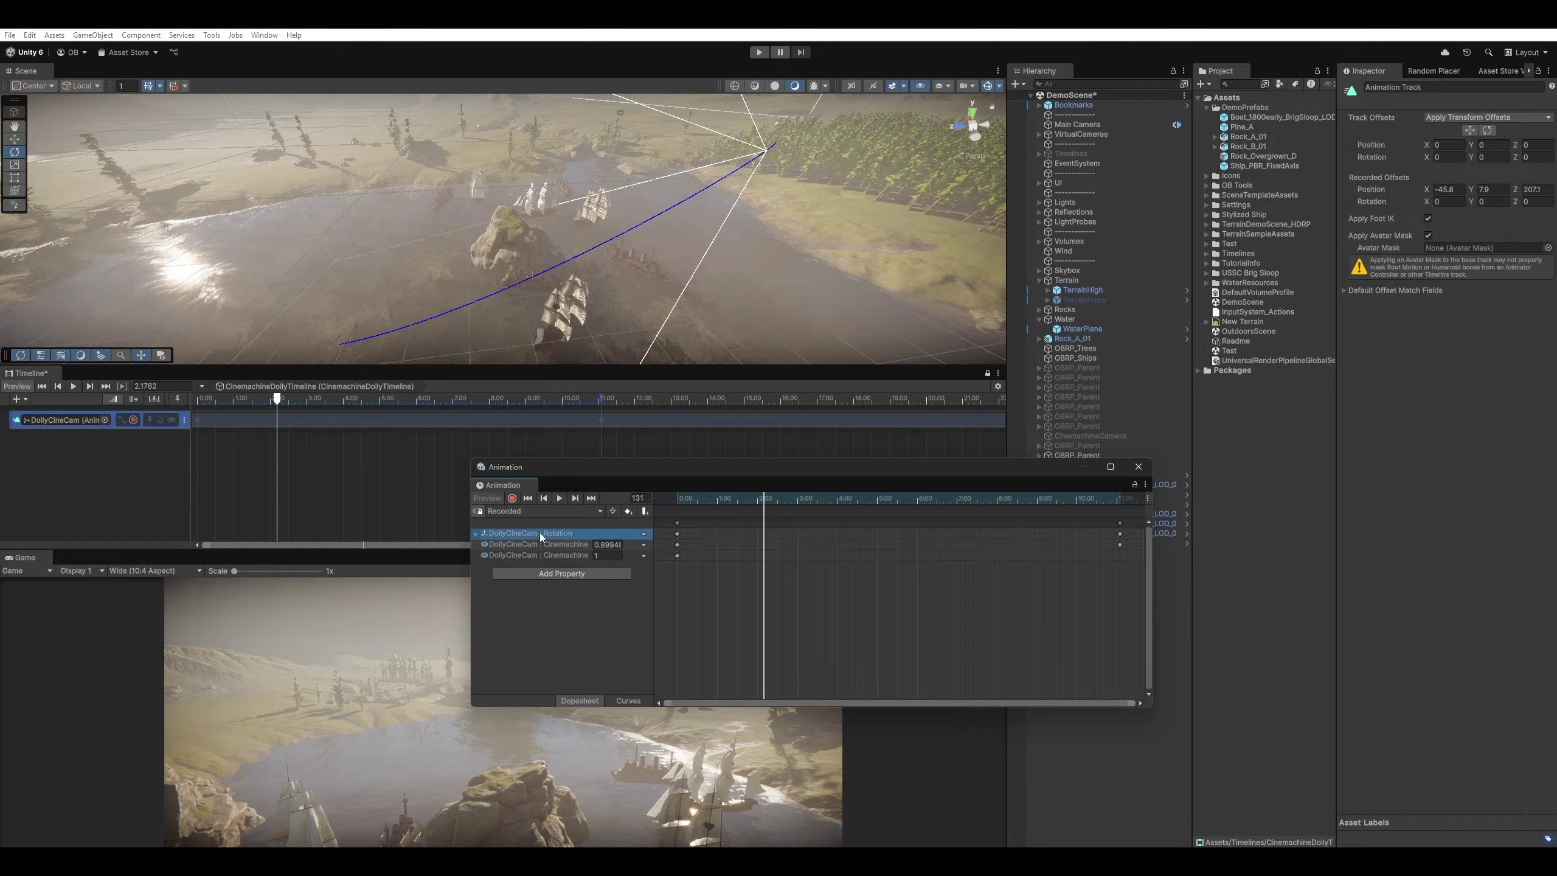
key(Delete)
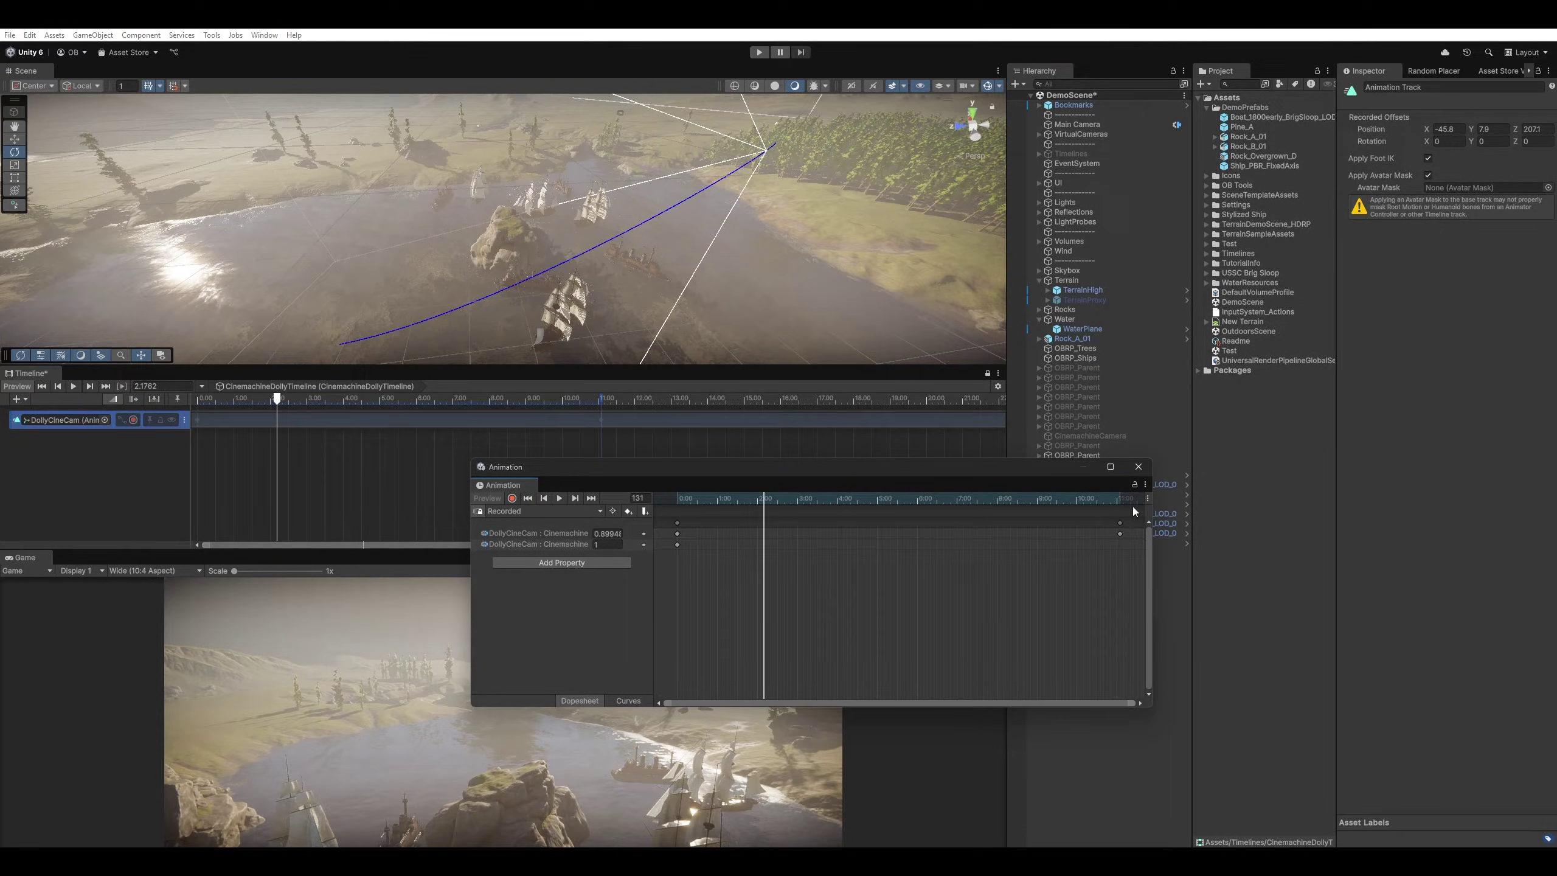
click(1139, 466)
drag(311, 405, 138, 400)
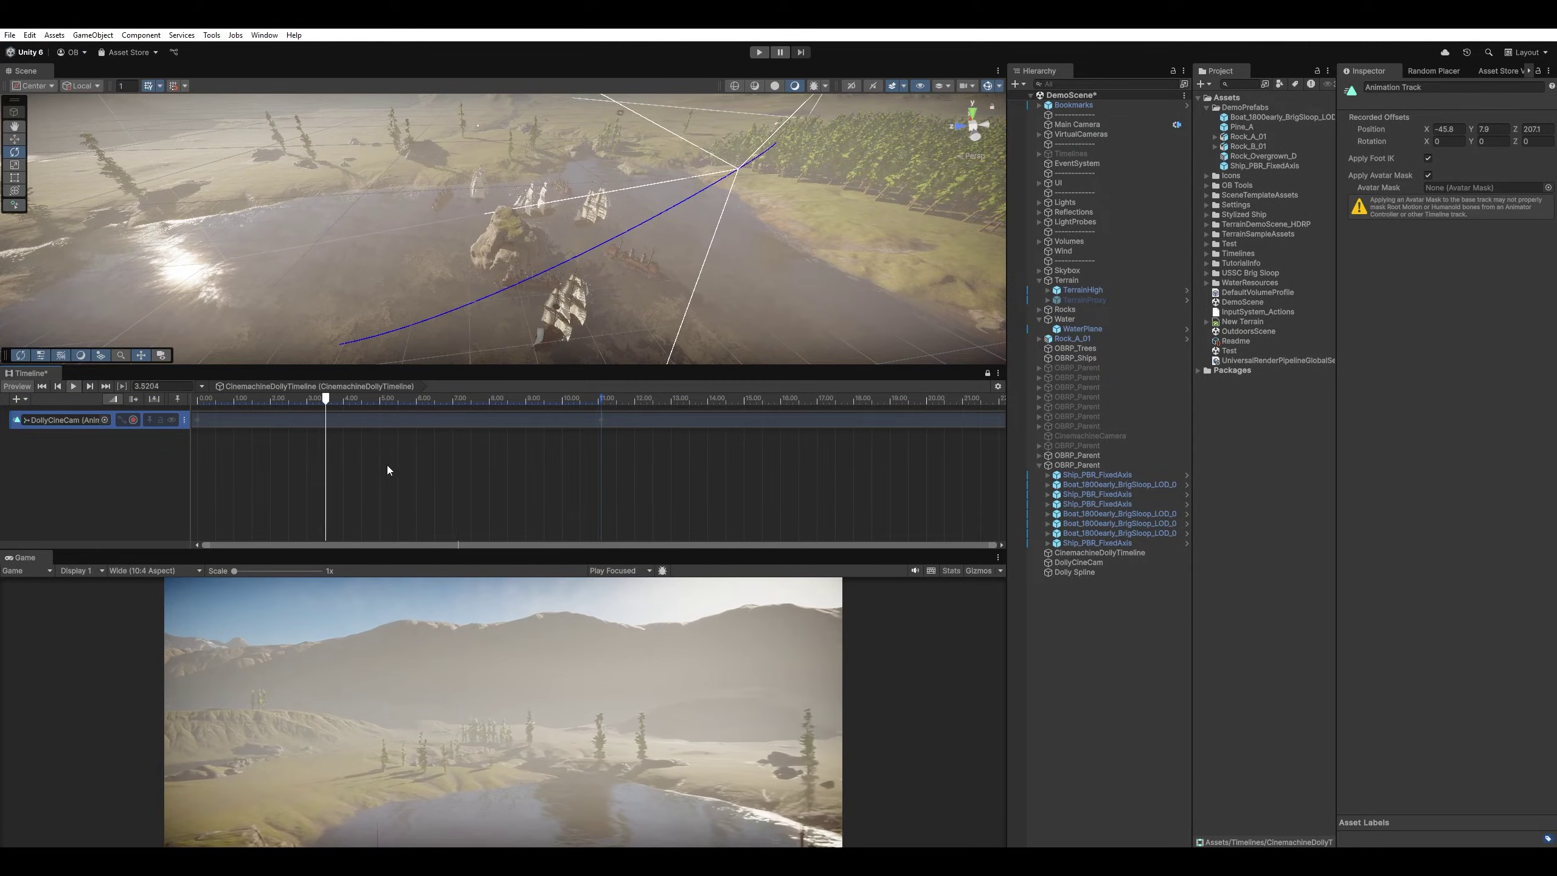
key(space)
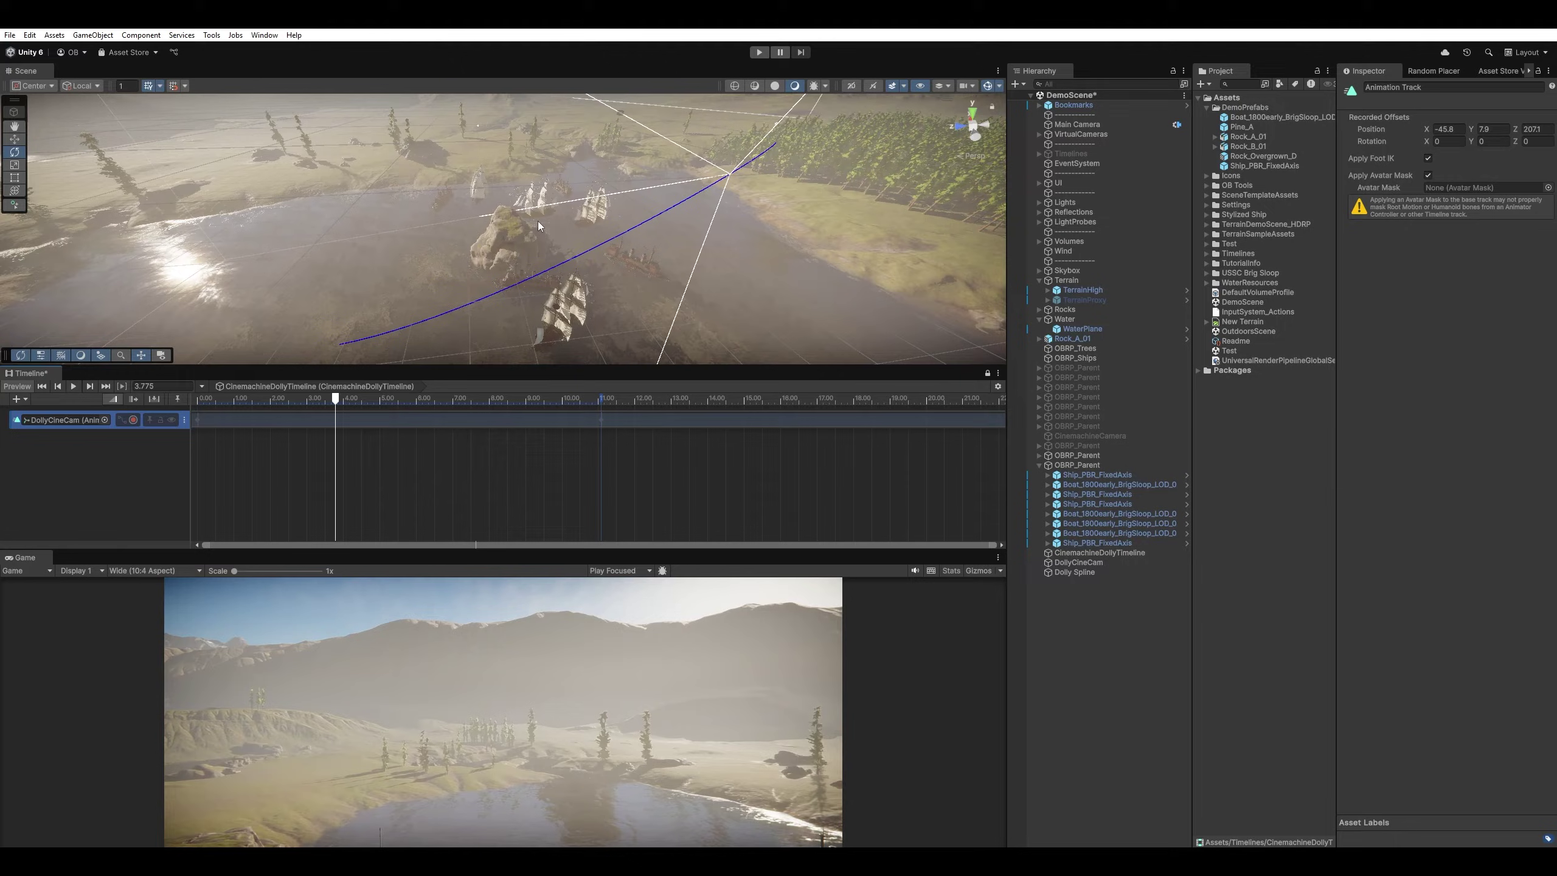
- Select the Boat_1800early_BrigSloop ship beyond the rock and add an Animation Track for it to the timeline
alt+drag(628, 289, 533, 227)
click(547, 239)
key(w)
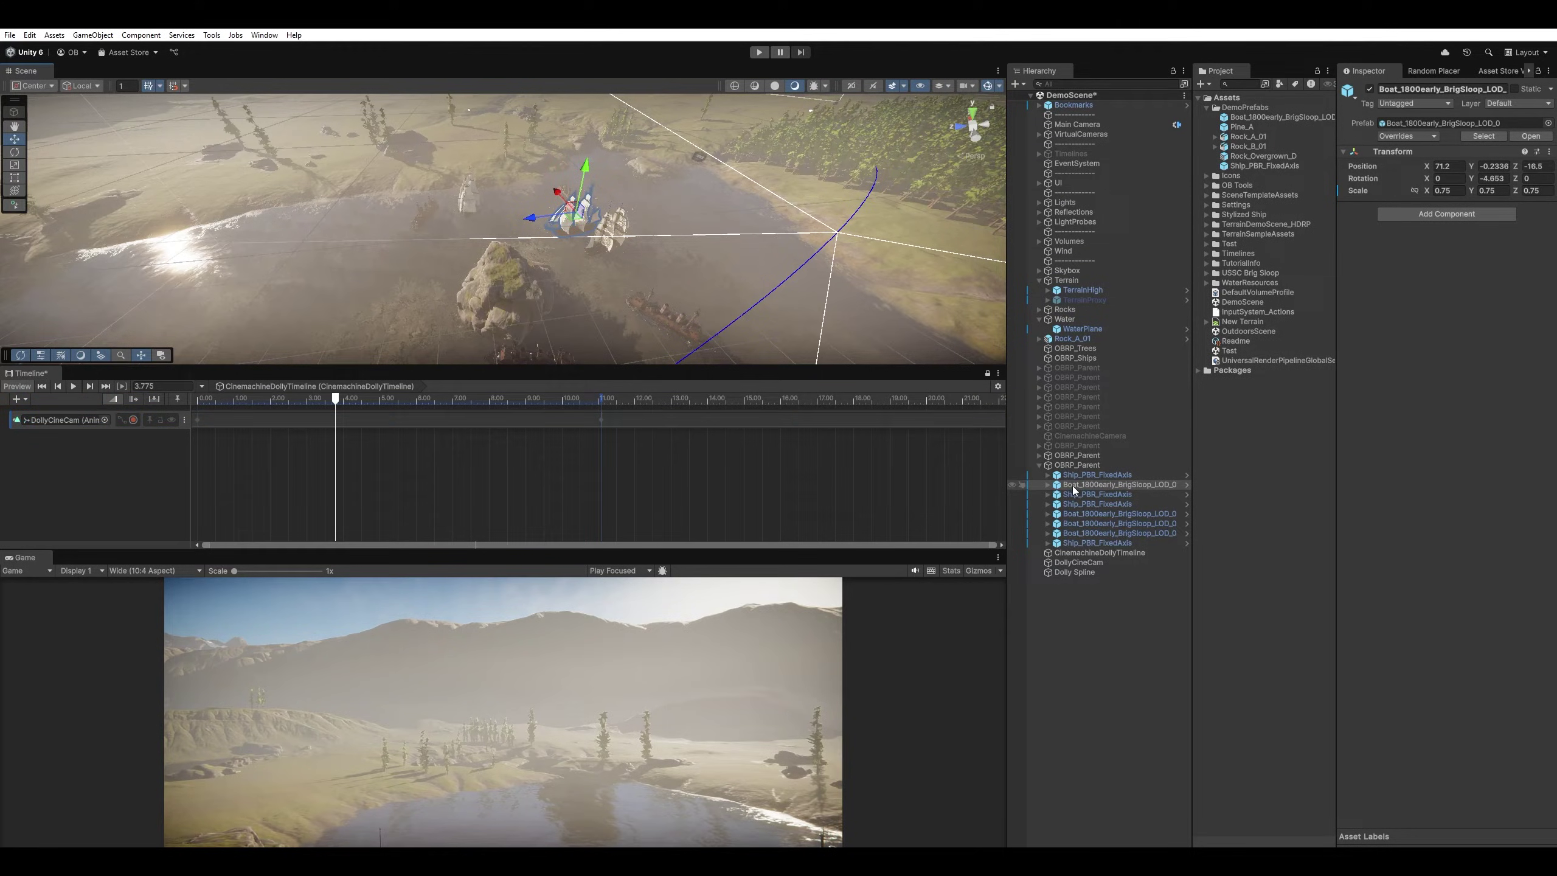
drag(1073, 489, 80, 466)
click(153, 485)
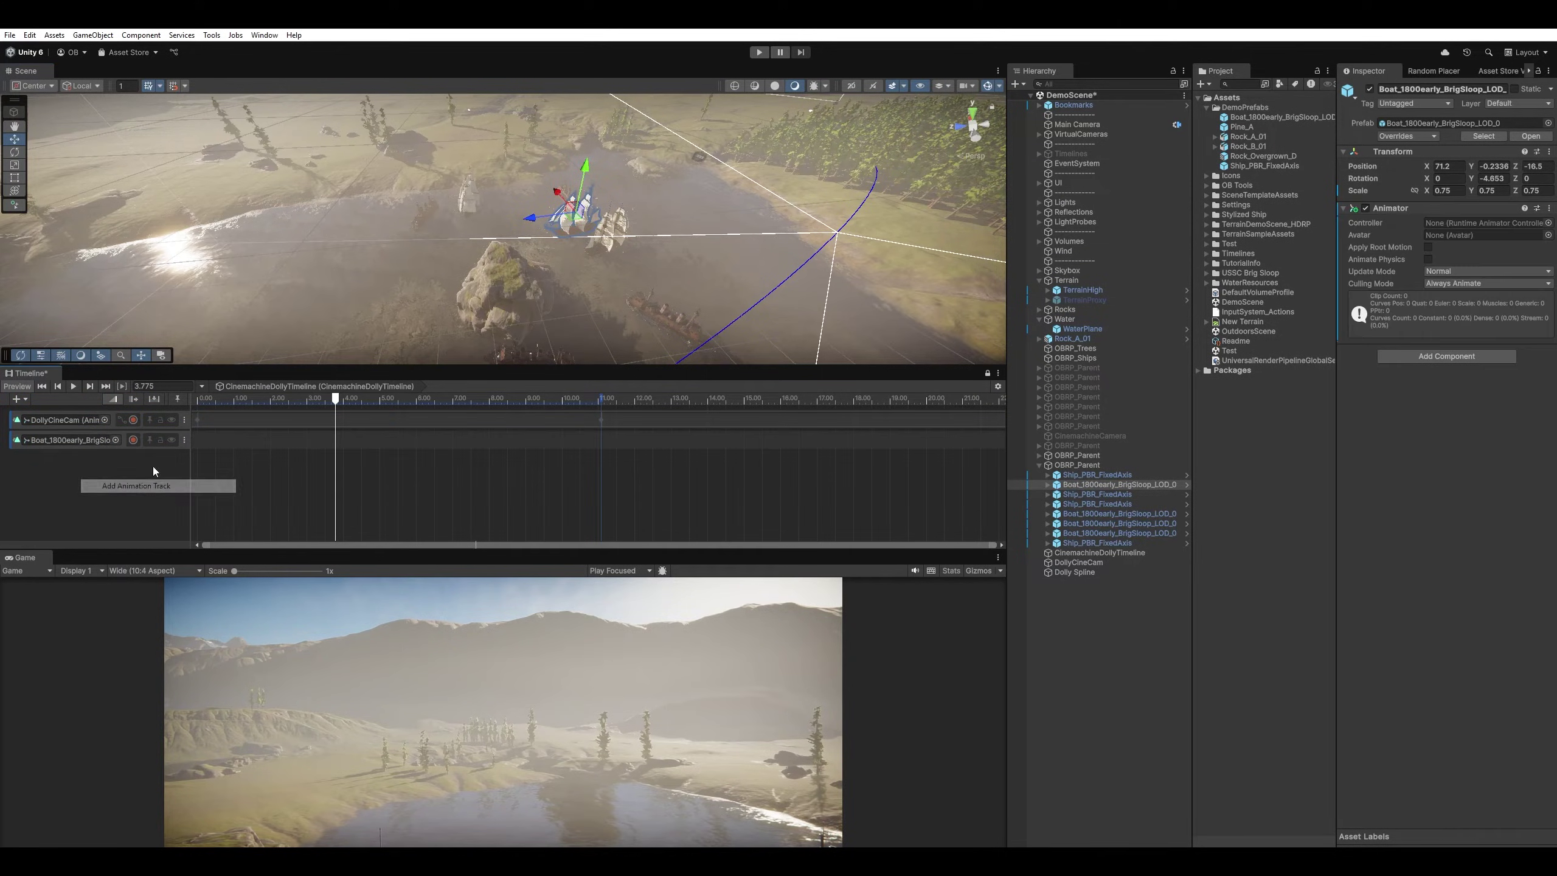
- Record the ship's sail across the lake, keying about X 70.3, Z -8 at 0 and about X 63.7, Z 74.8 at 11.88 seconds
click(134, 440)
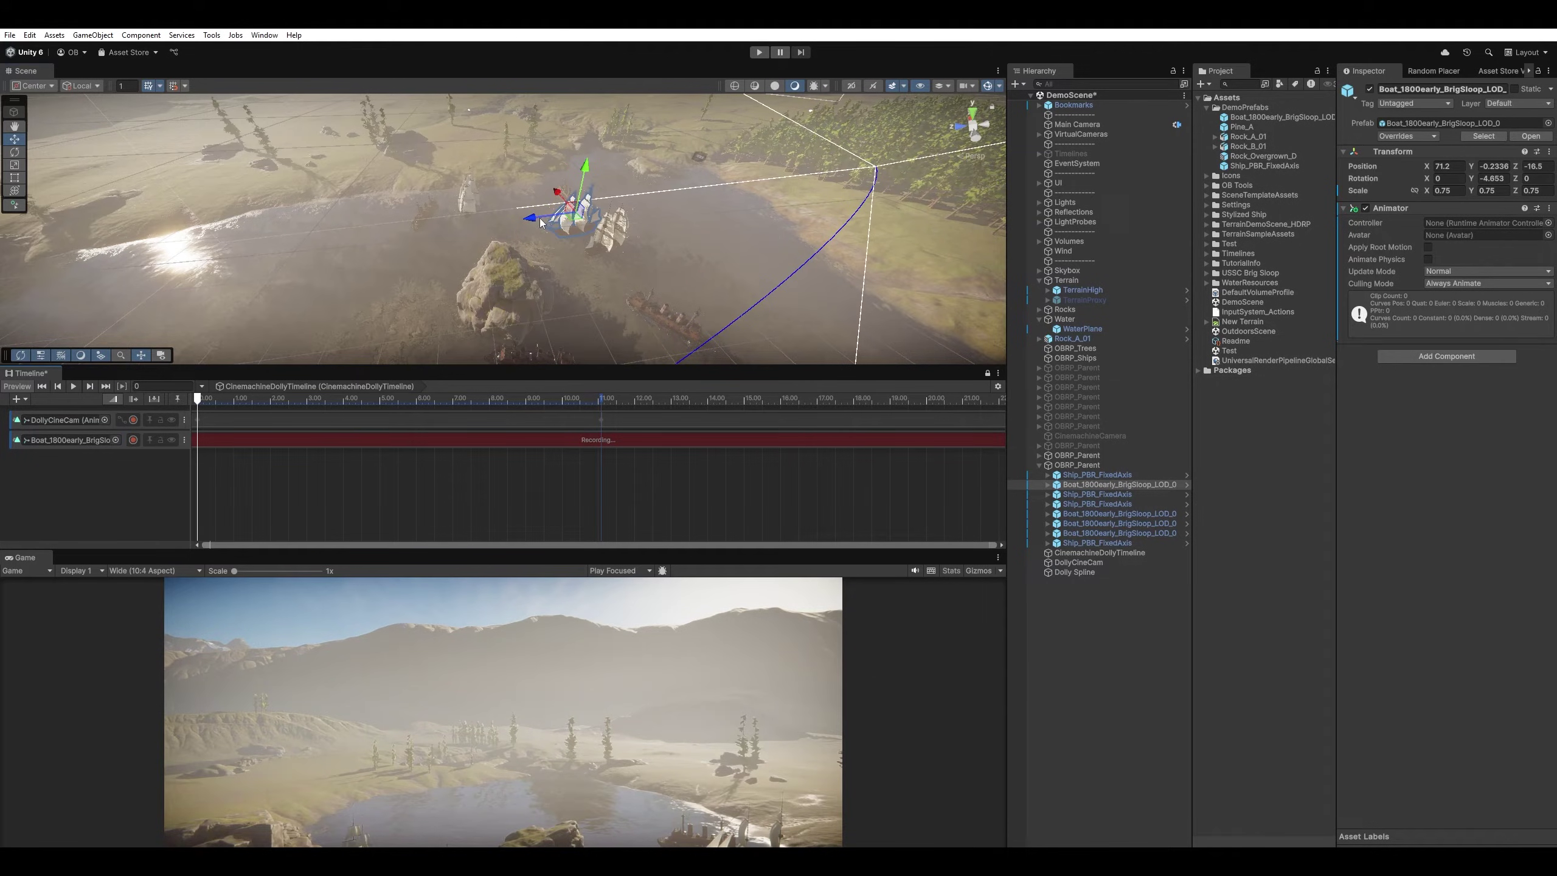
drag(541, 223, 509, 225)
drag(223, 399, 632, 404)
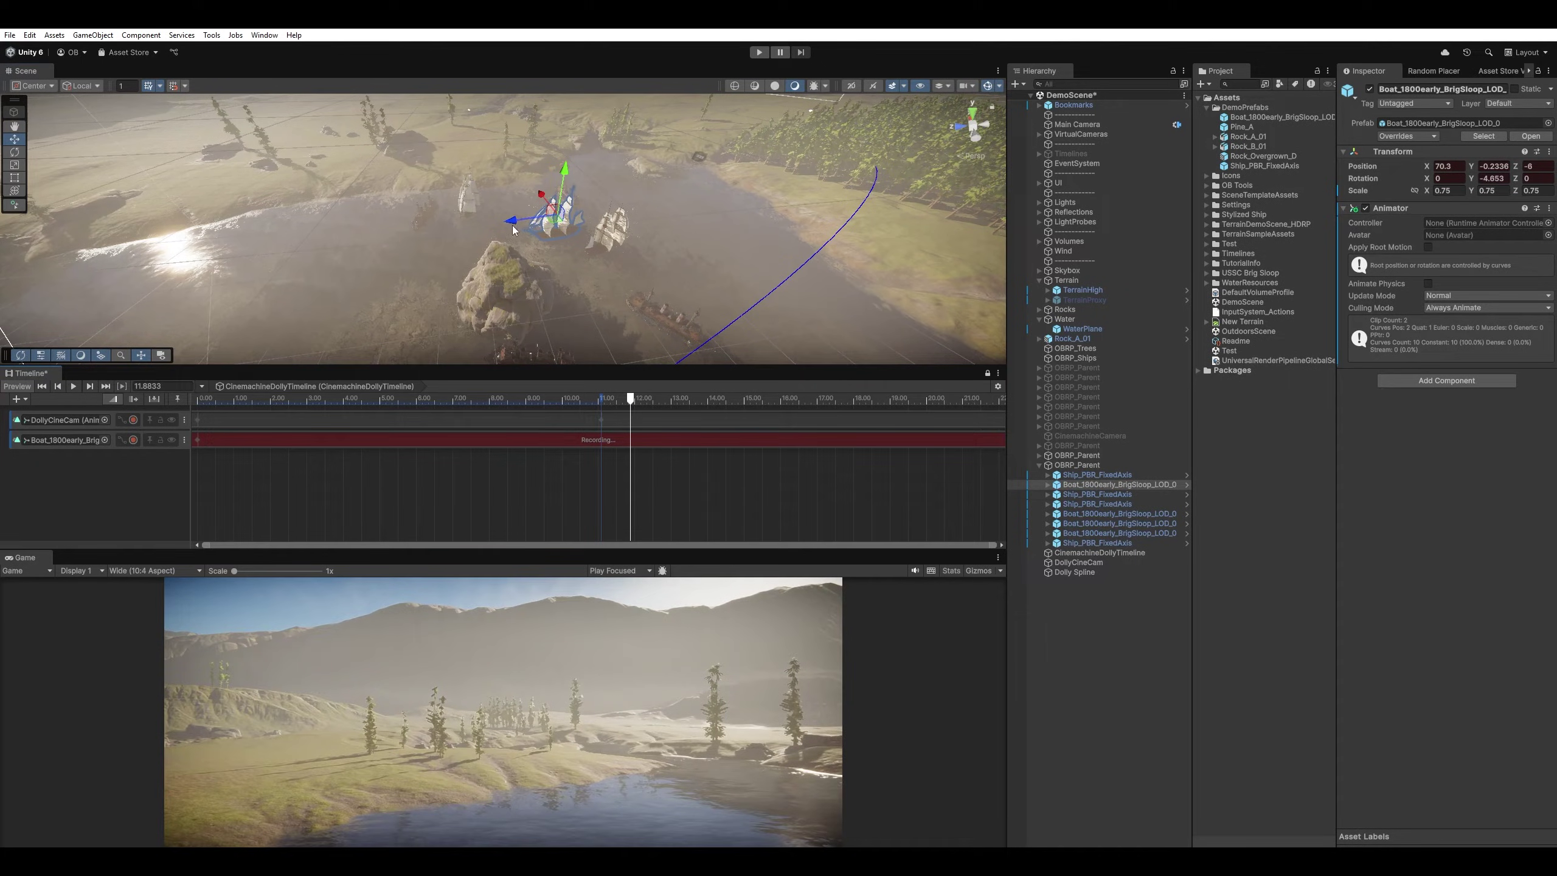
drag(512, 227, 344, 249)
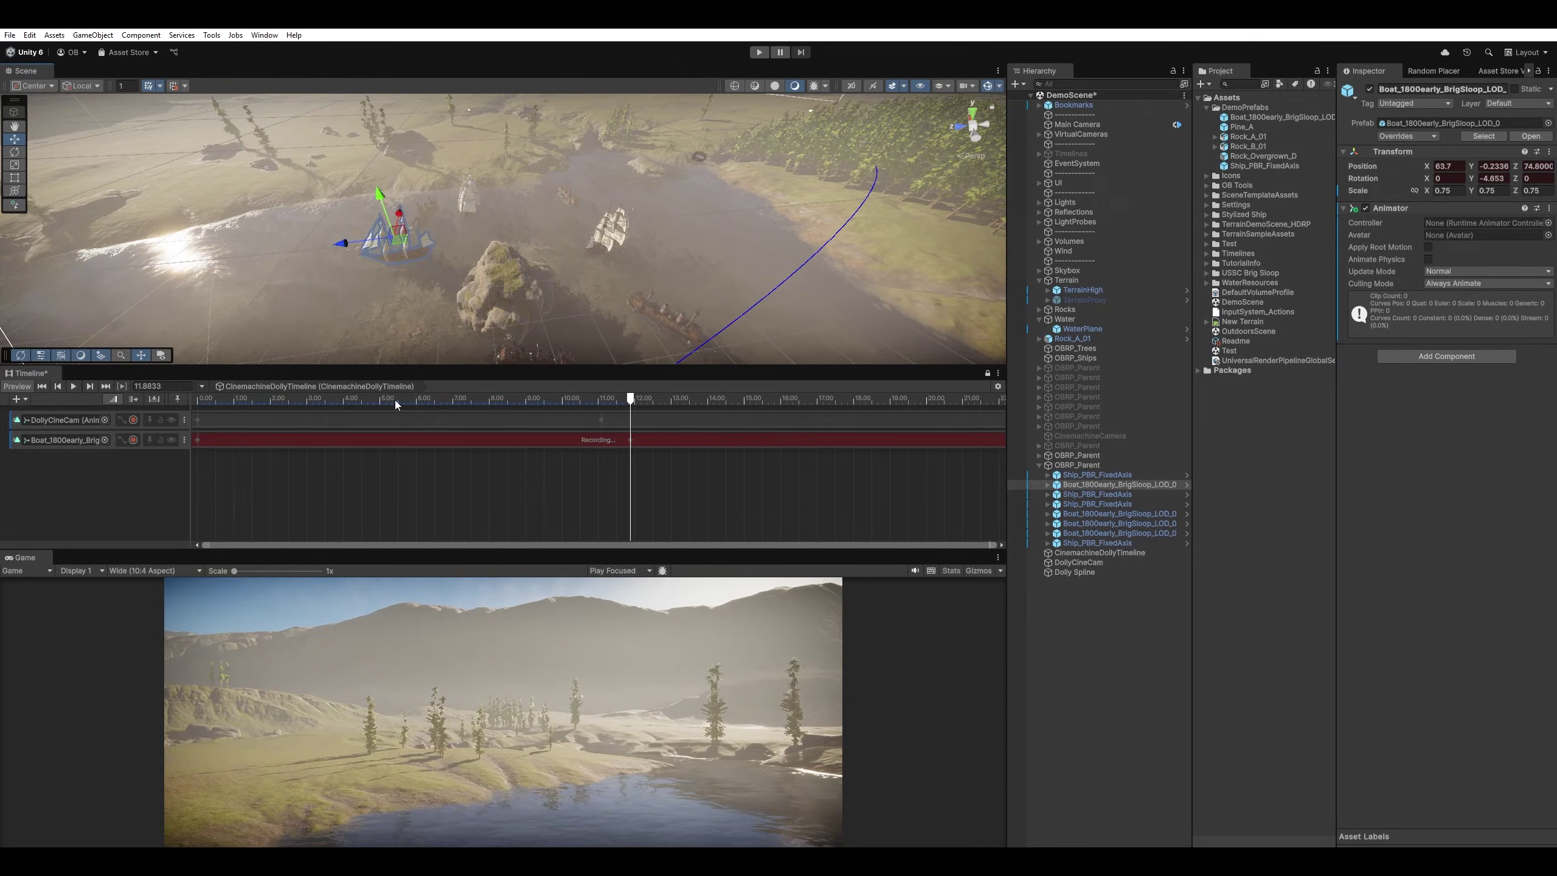
drag(394, 399, 247, 399)
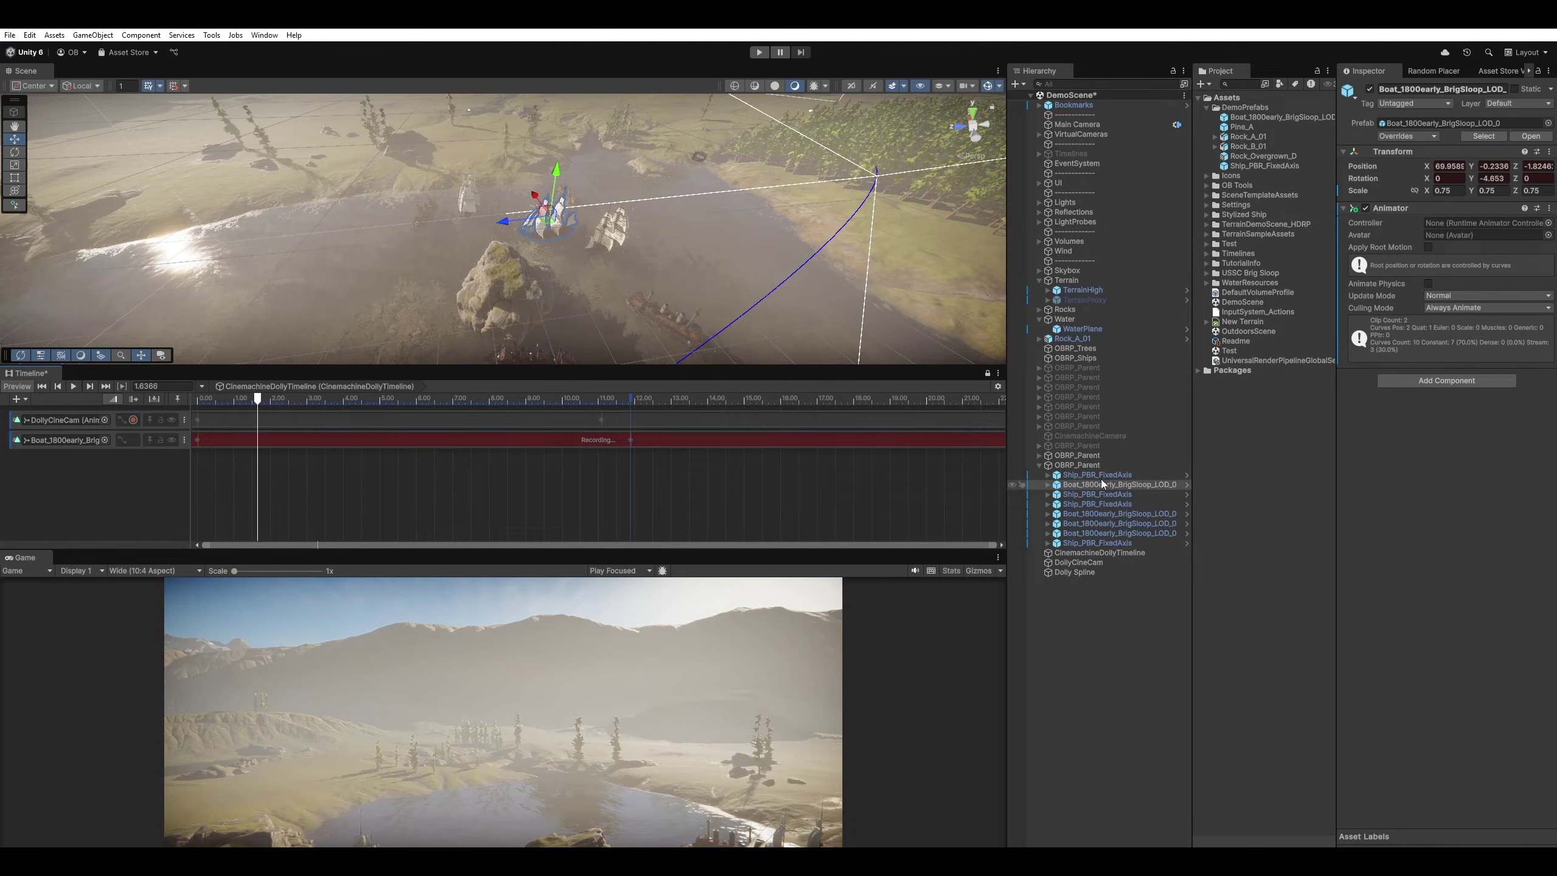
- Set DollyCineCam's Rotation Control to Rotation Composer and assign the animated Boat_1800early_BrigSloop ship as its Tracking Target
click(1085, 563)
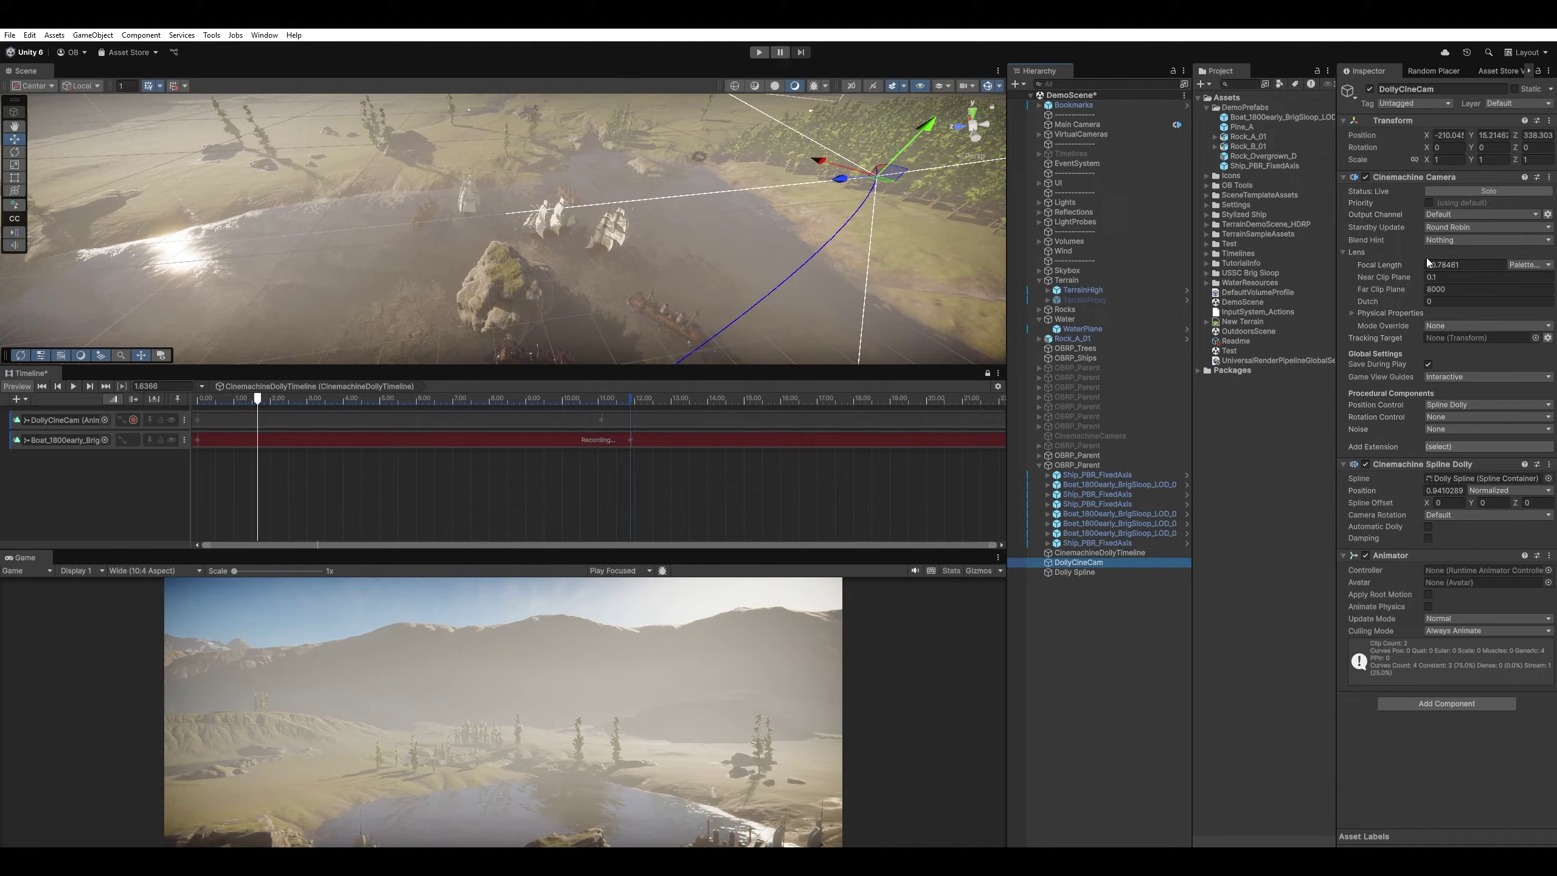
click(1438, 418)
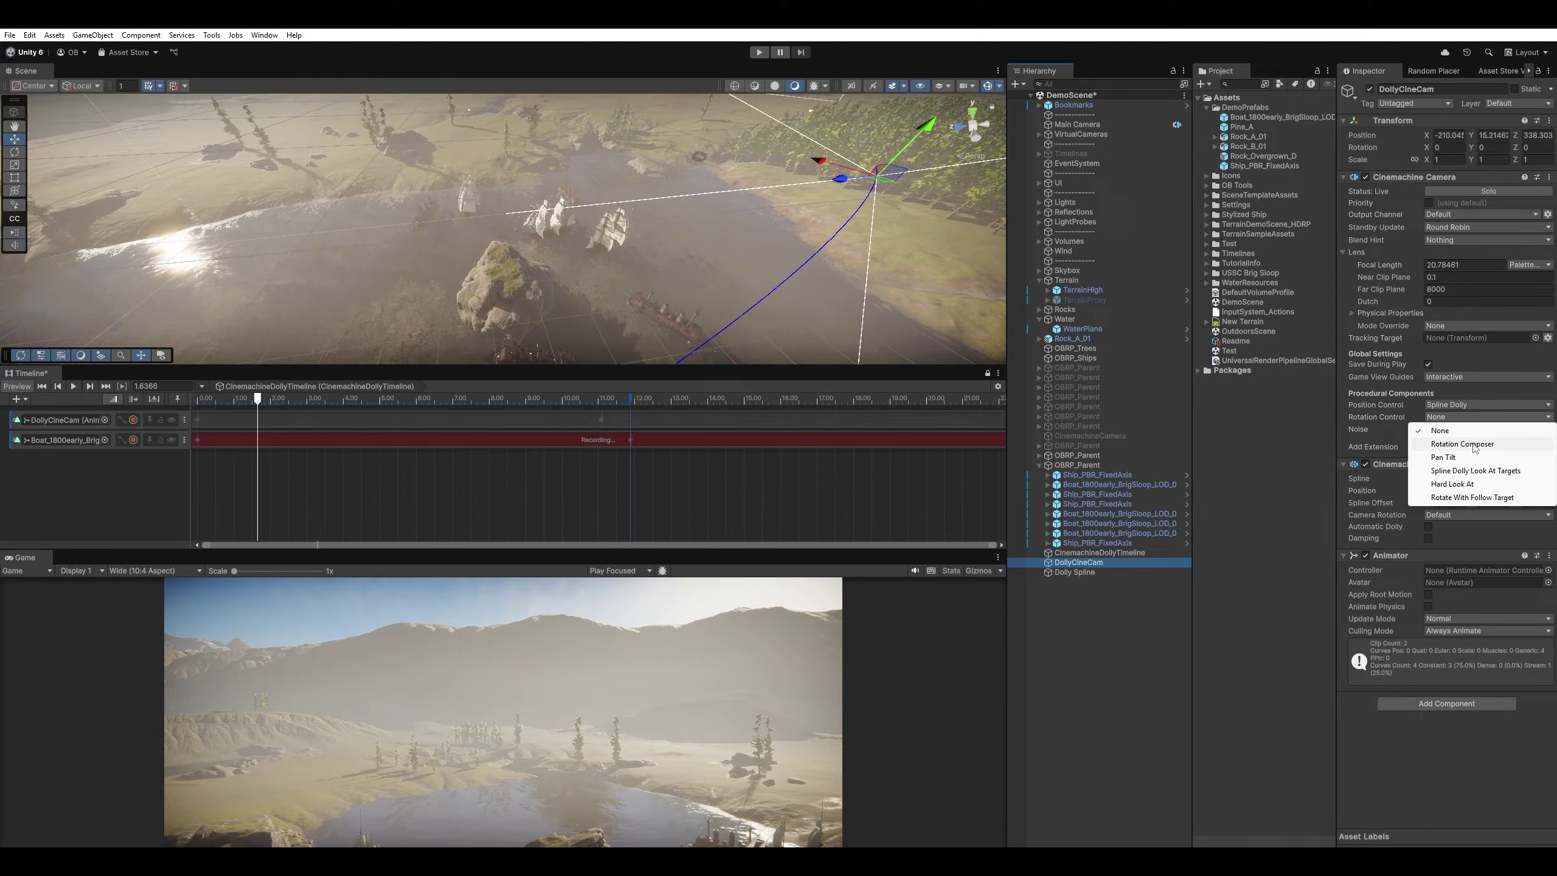
click(1475, 445)
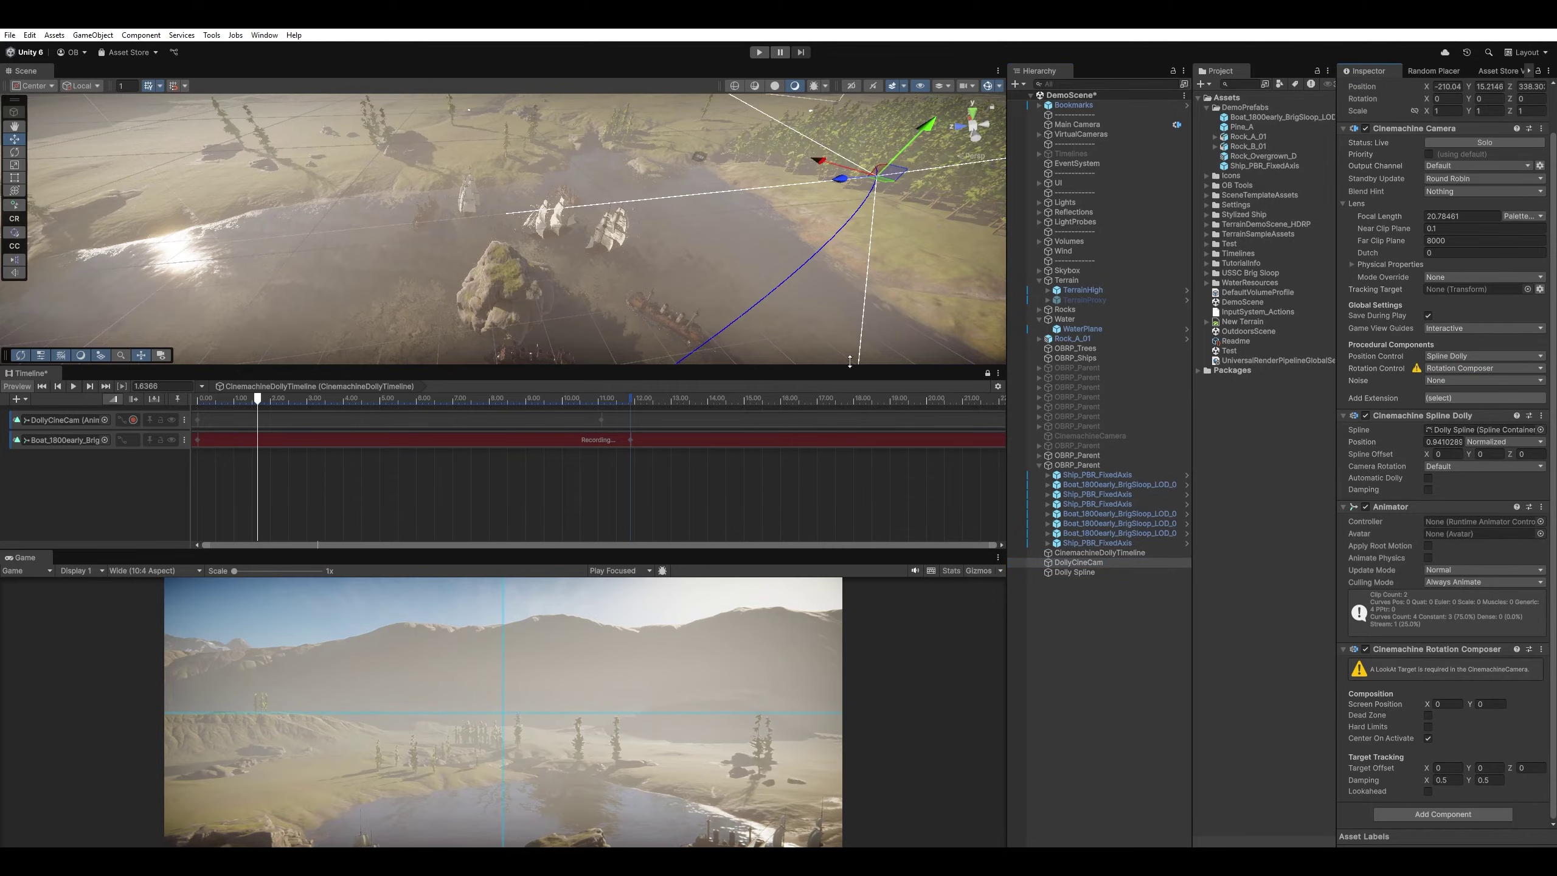
scroll(1428, 145, up, 2)
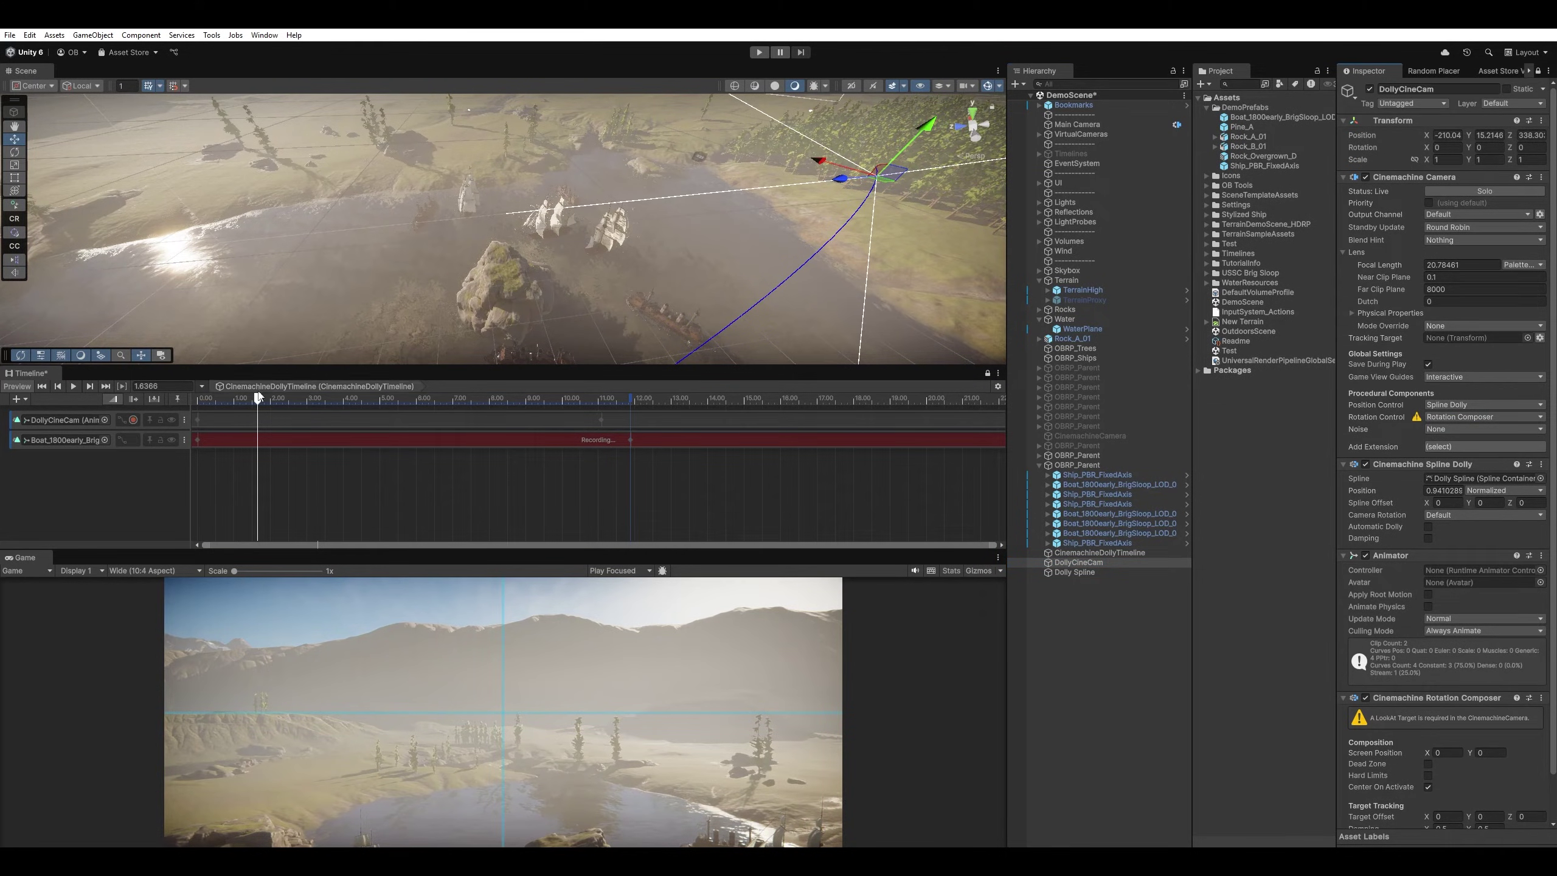
click(64, 440)
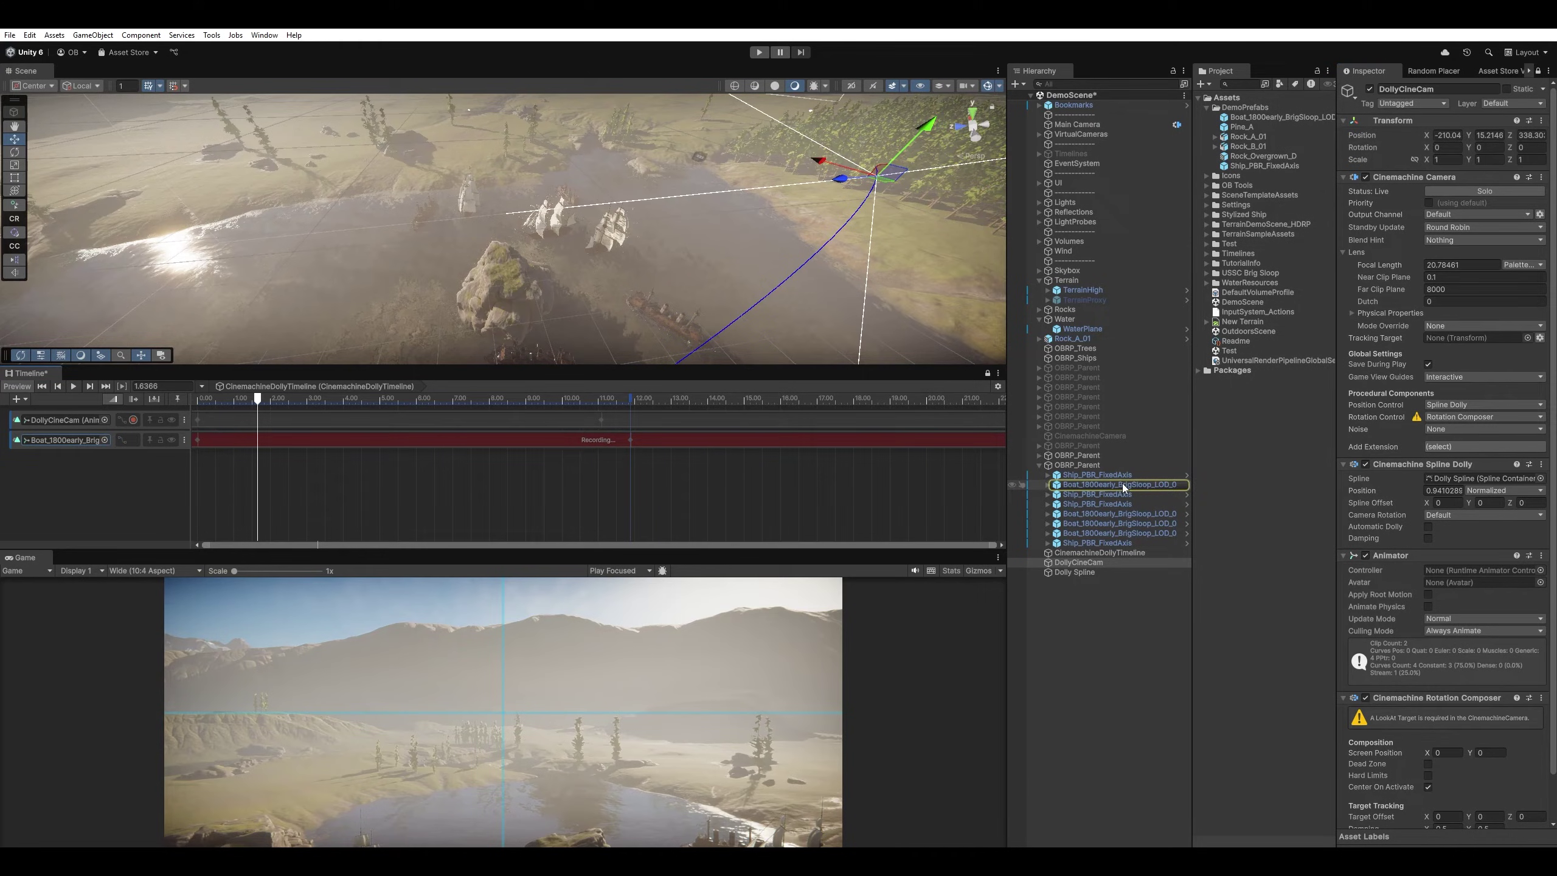
drag(1440, 497, 1450, 407)
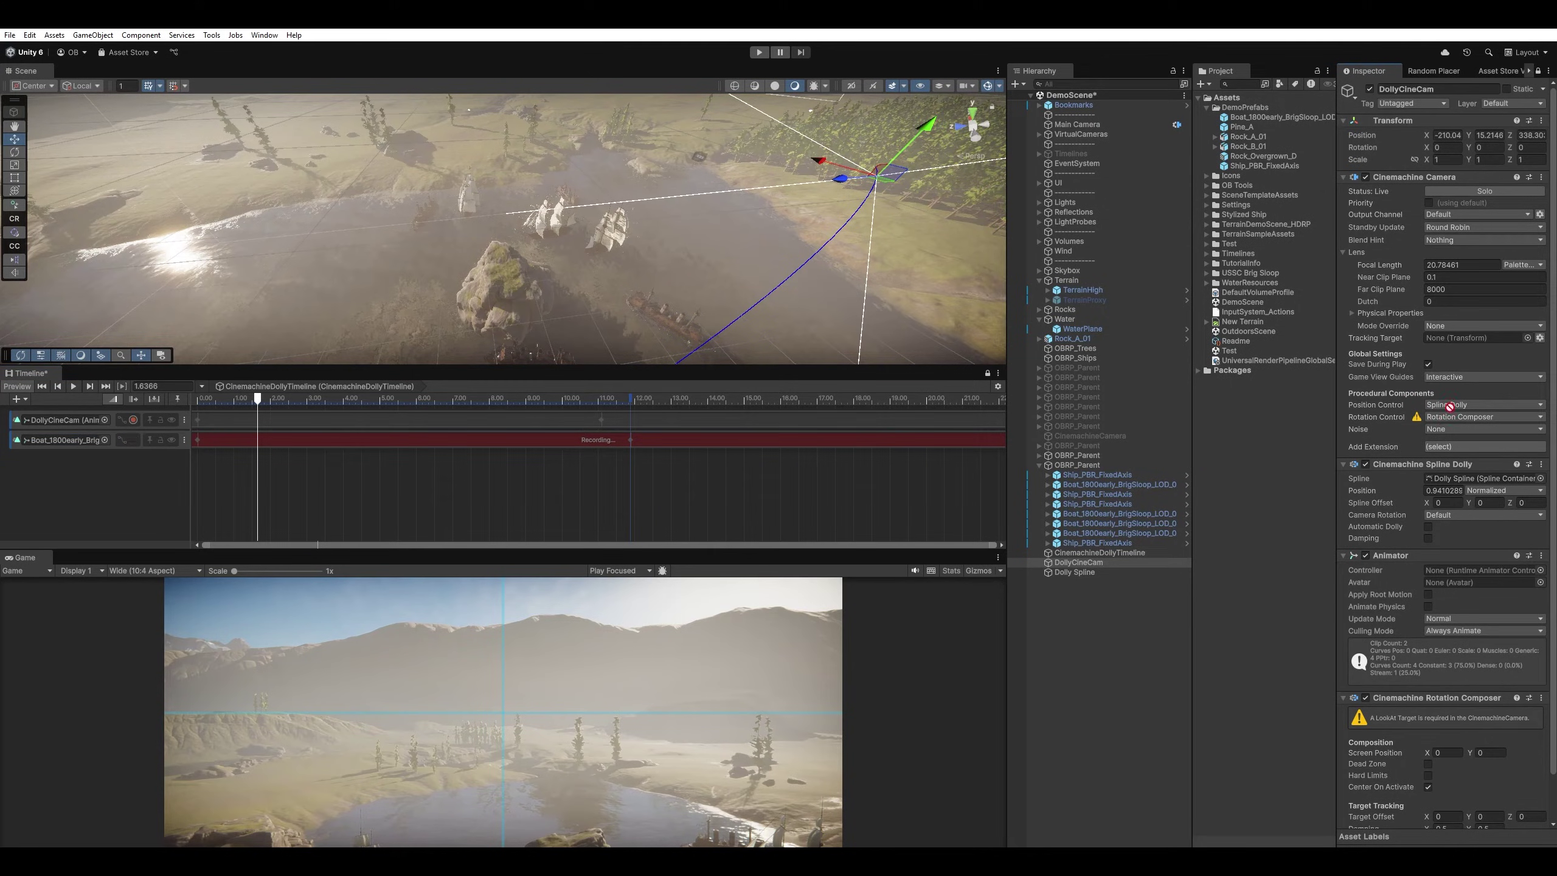
mouse_move(1457, 349)
mouse_down()
mouse_move(1441, 342)
mouse_move(1468, 339)
mouse_up()
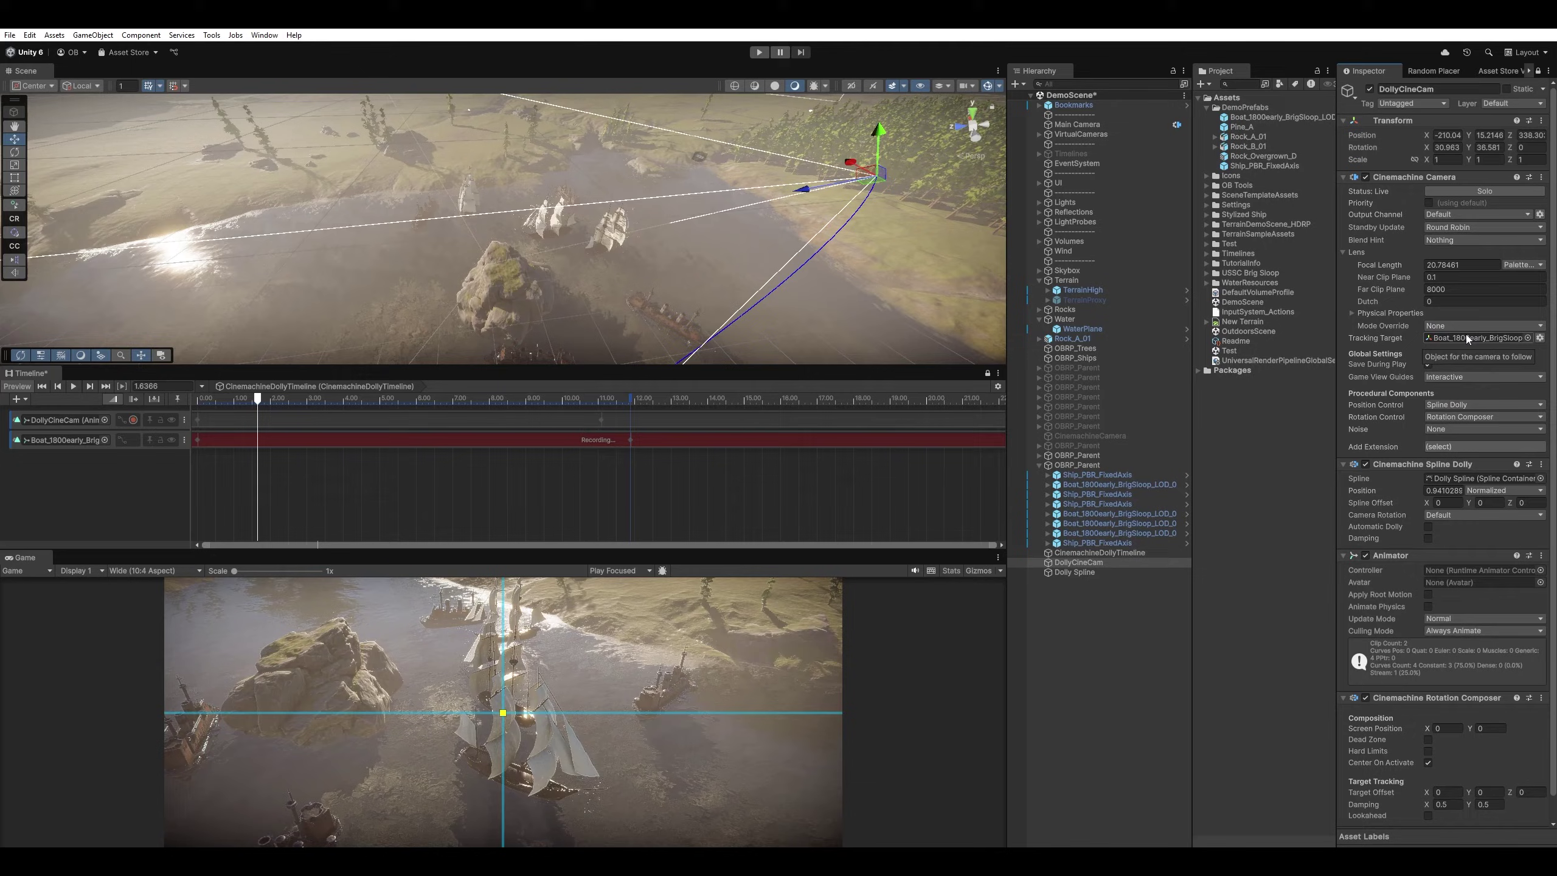
- Play the timeline from near the start to check how the camera tracks the sailing ship, and return to about 1.78 seconds
drag(267, 400, 221, 399)
key(space)
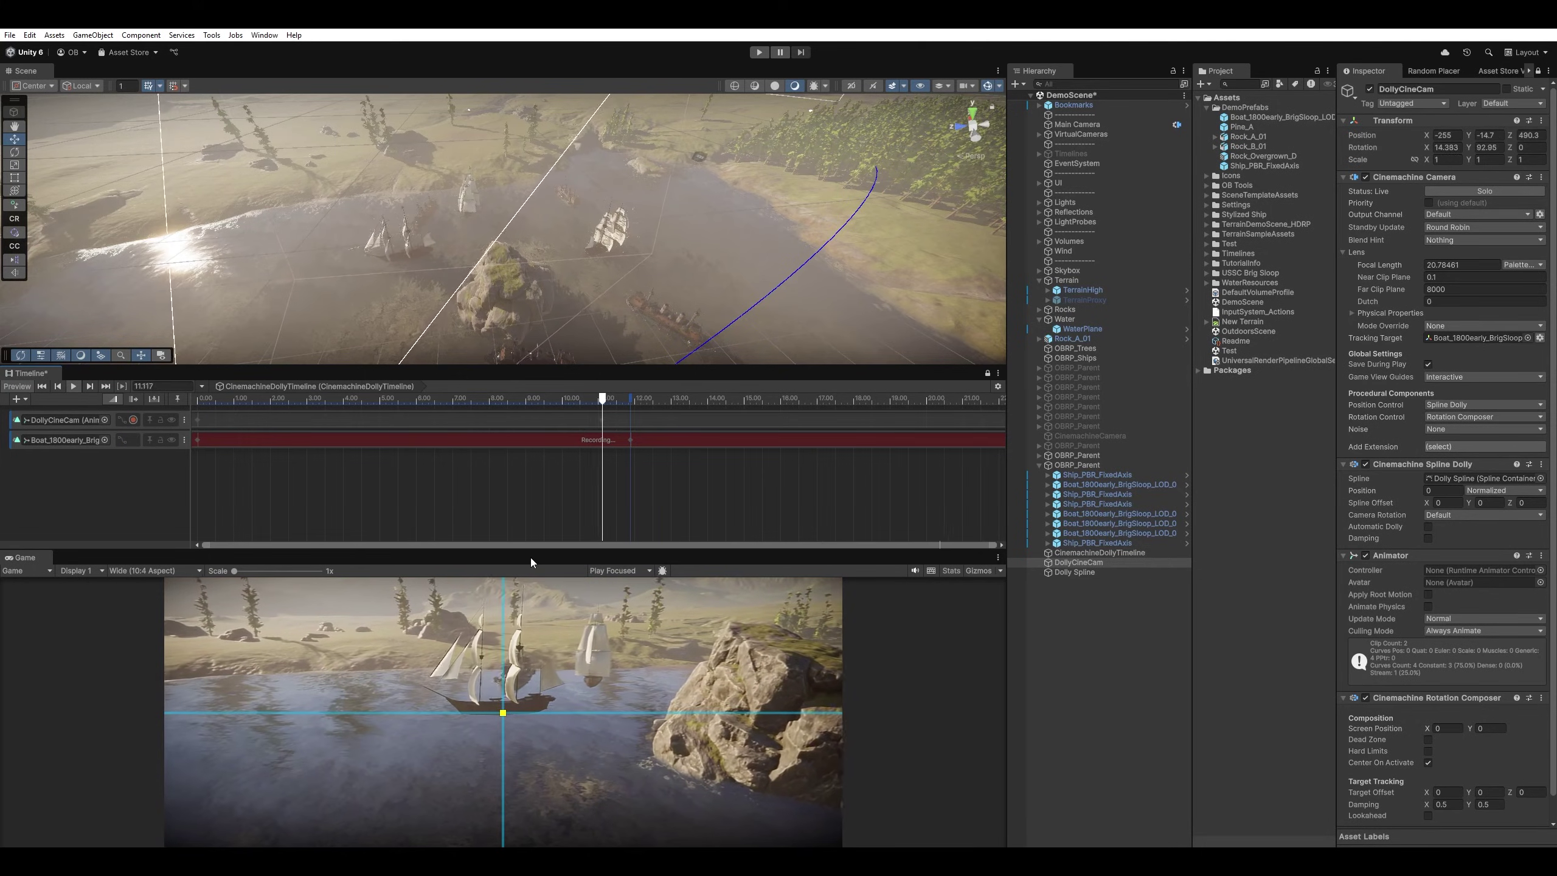
key(space)
drag(626, 398, 262, 386)
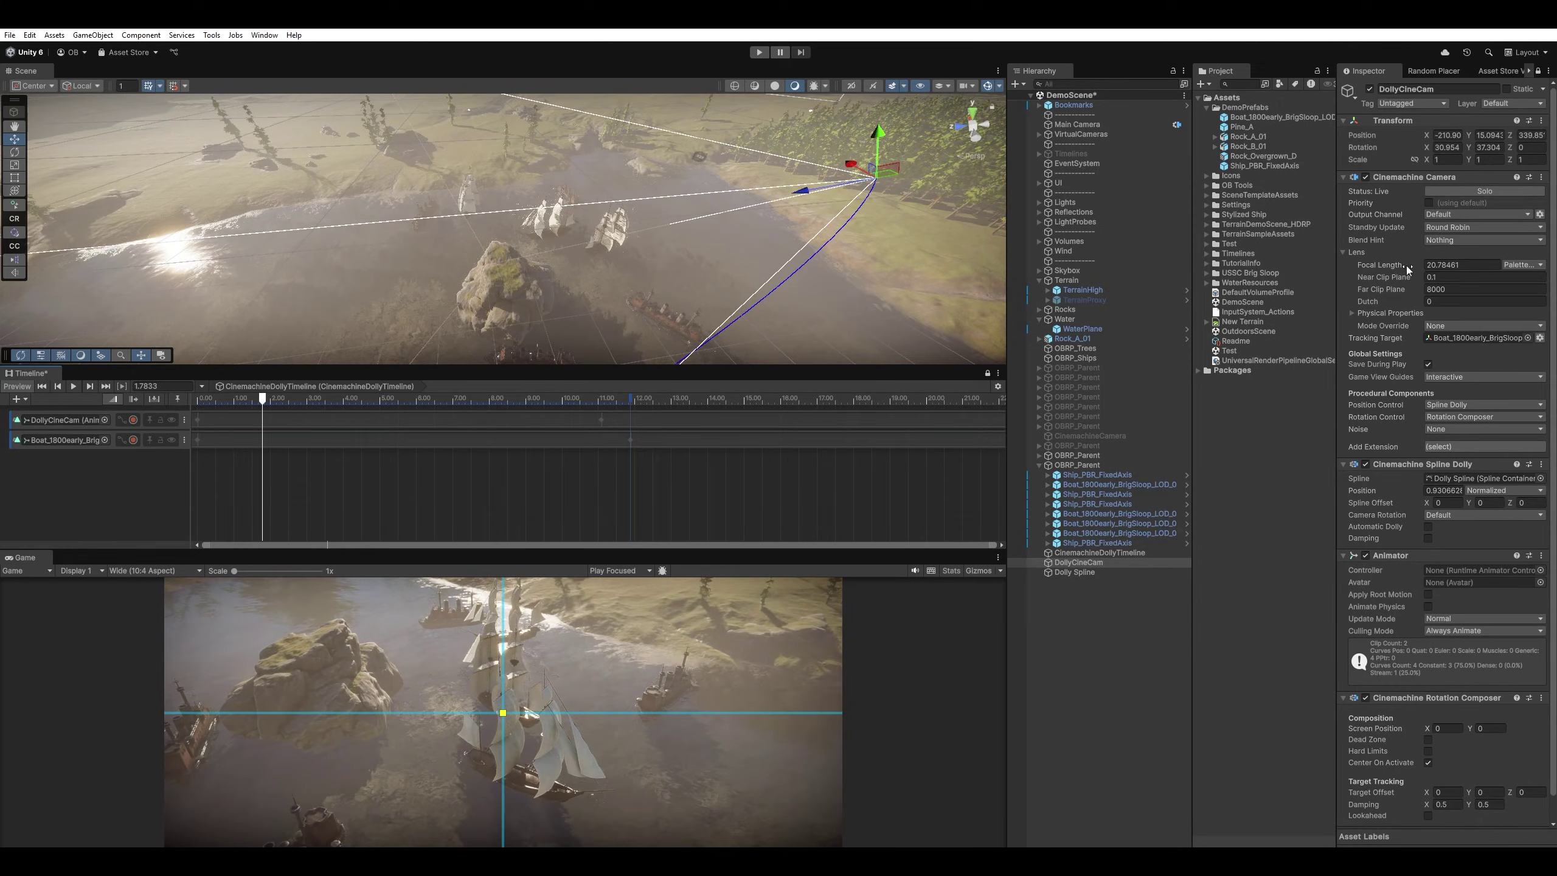
- Set DollyCineCam's lens focal length to 50
drag(1408, 271, 1456, 264)
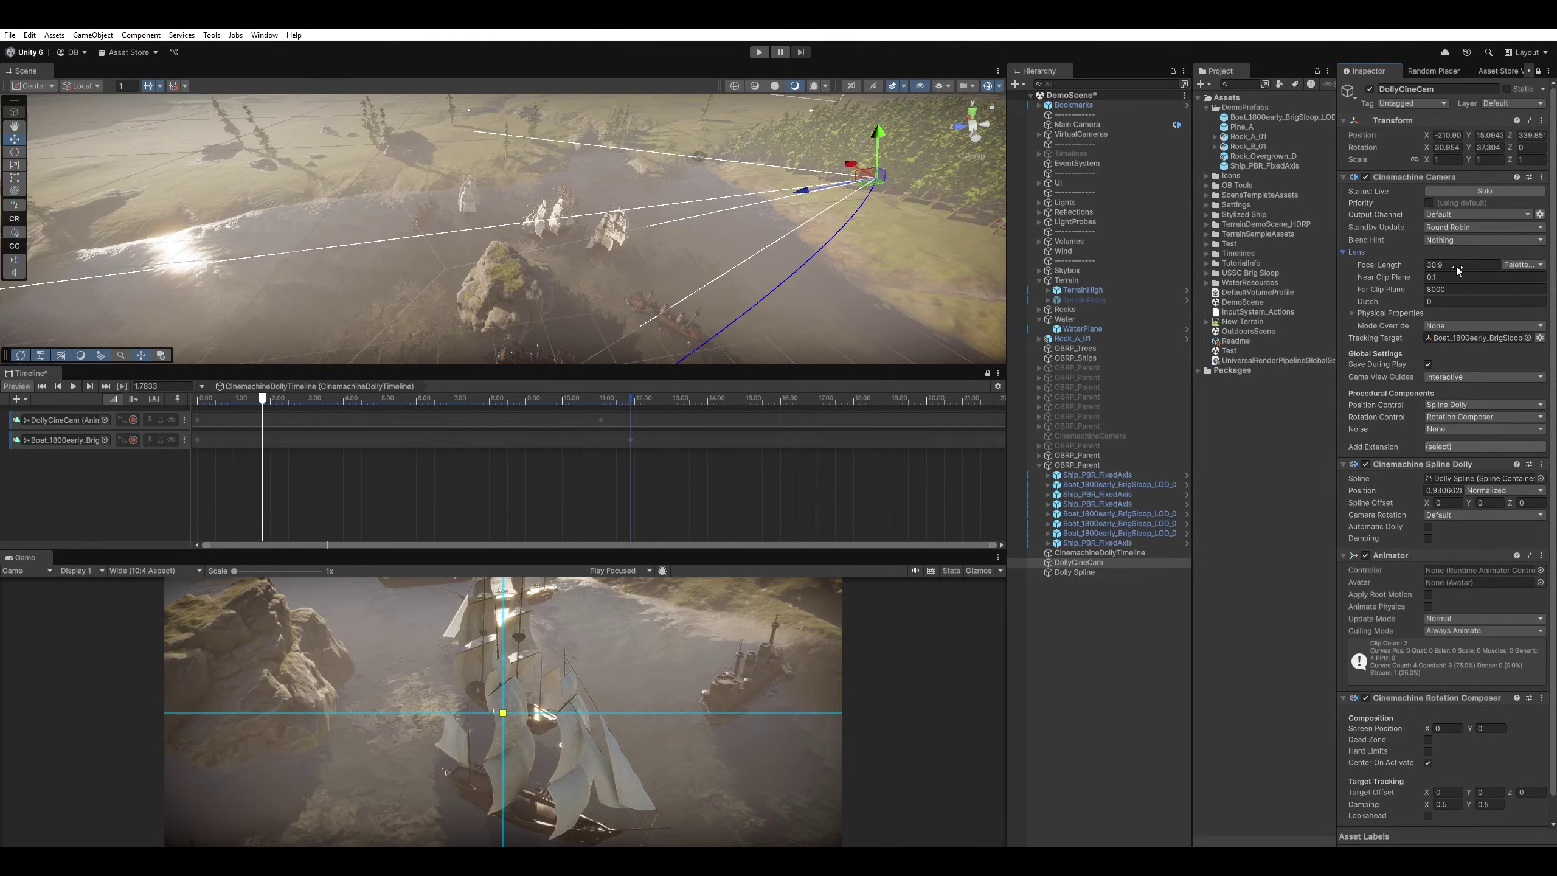
click(1458, 263)
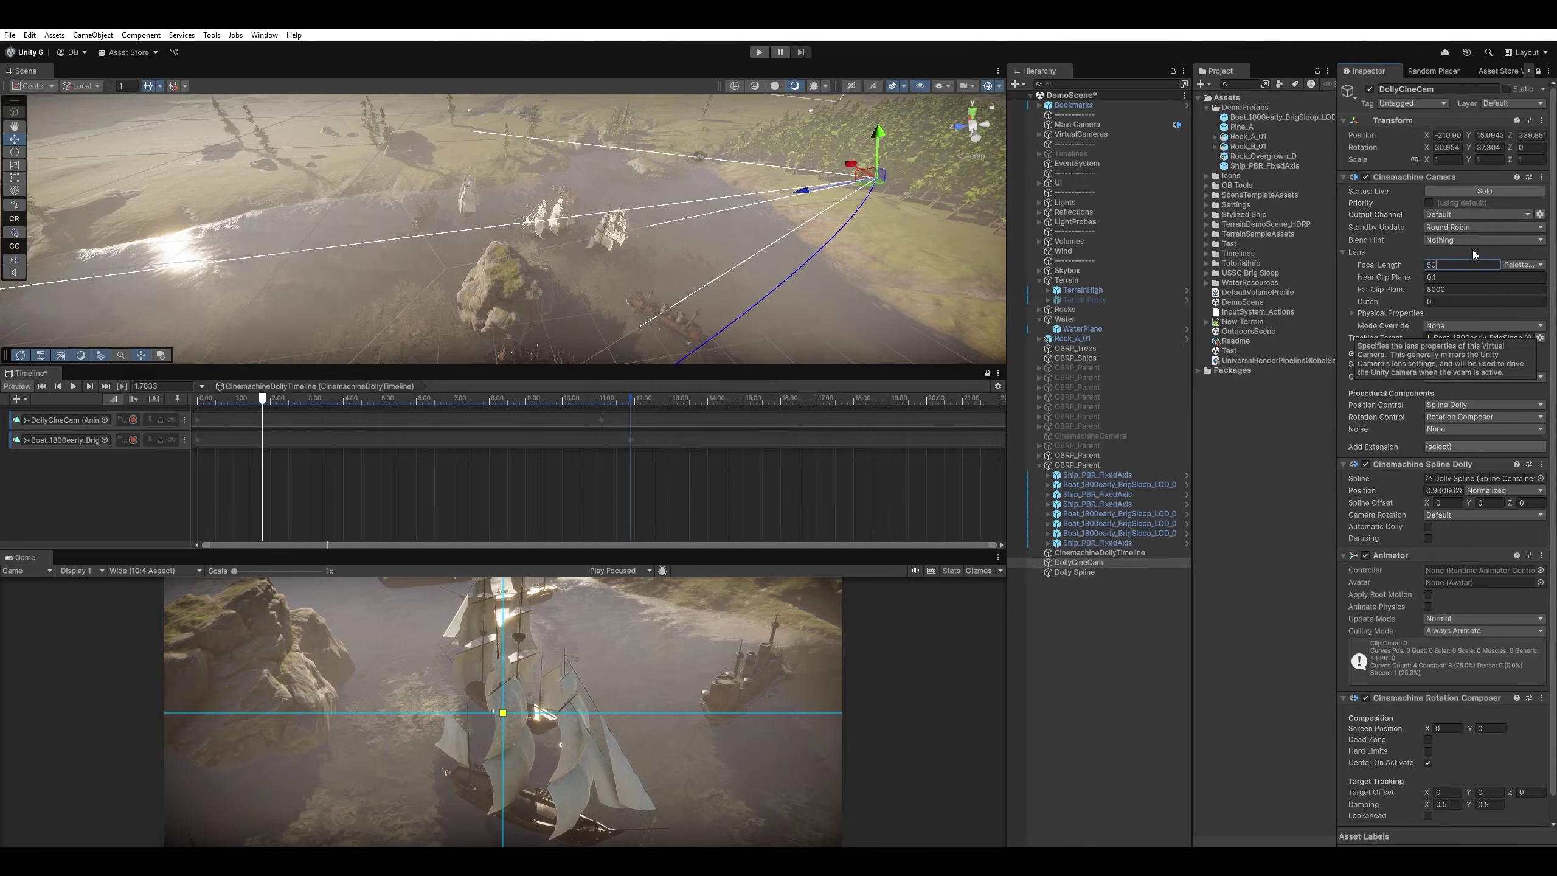
text(50)
key(Return)
- Record a focal length key of 30 for DollyCineCam at the start of the timeline
click(133, 421)
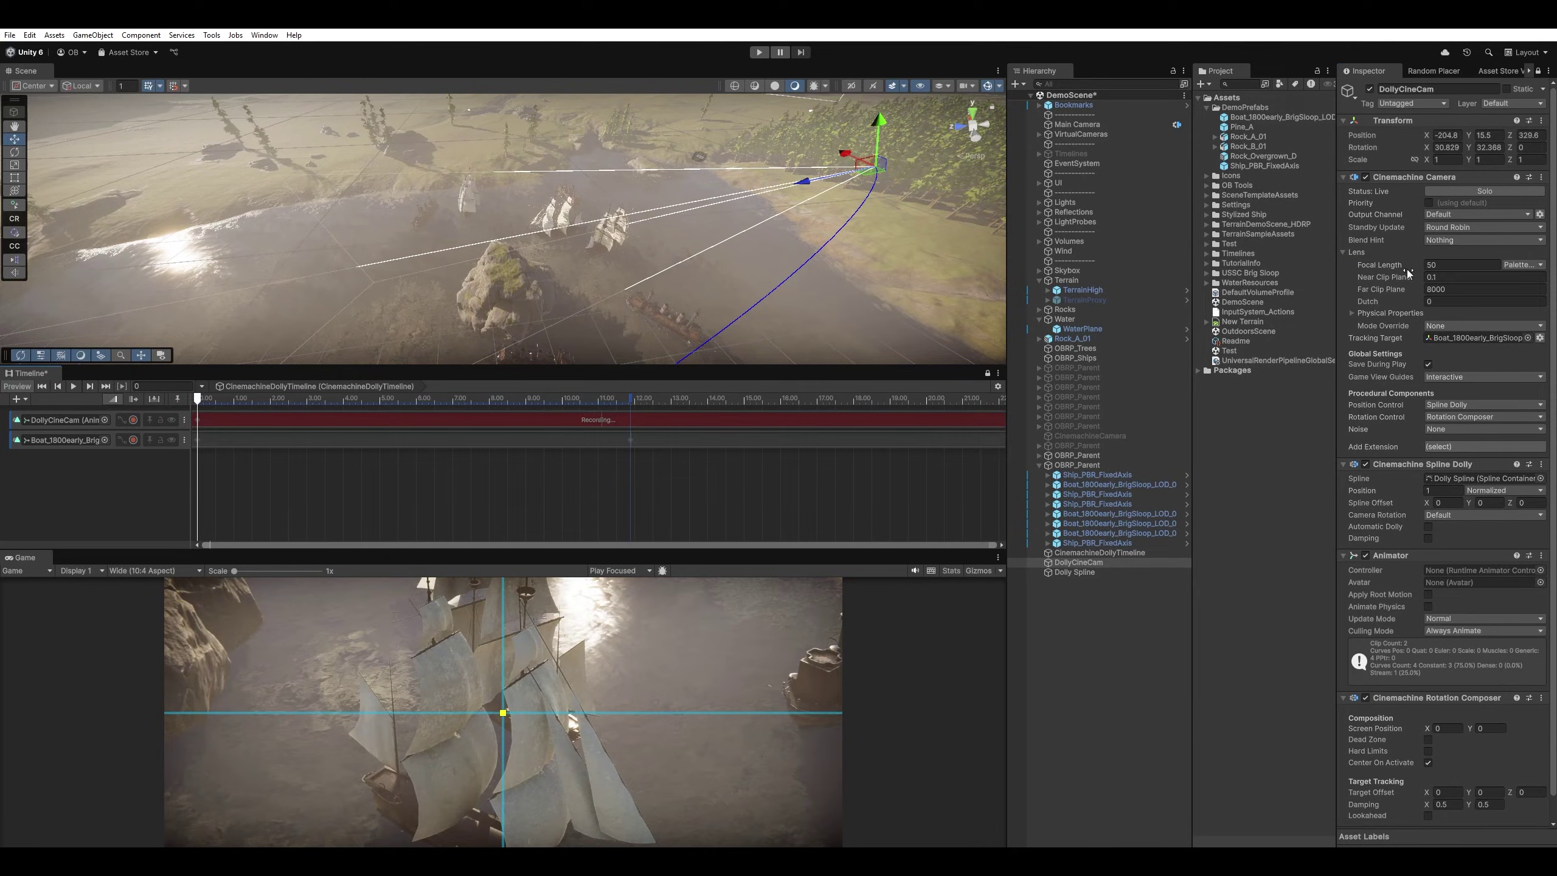
click(1432, 265)
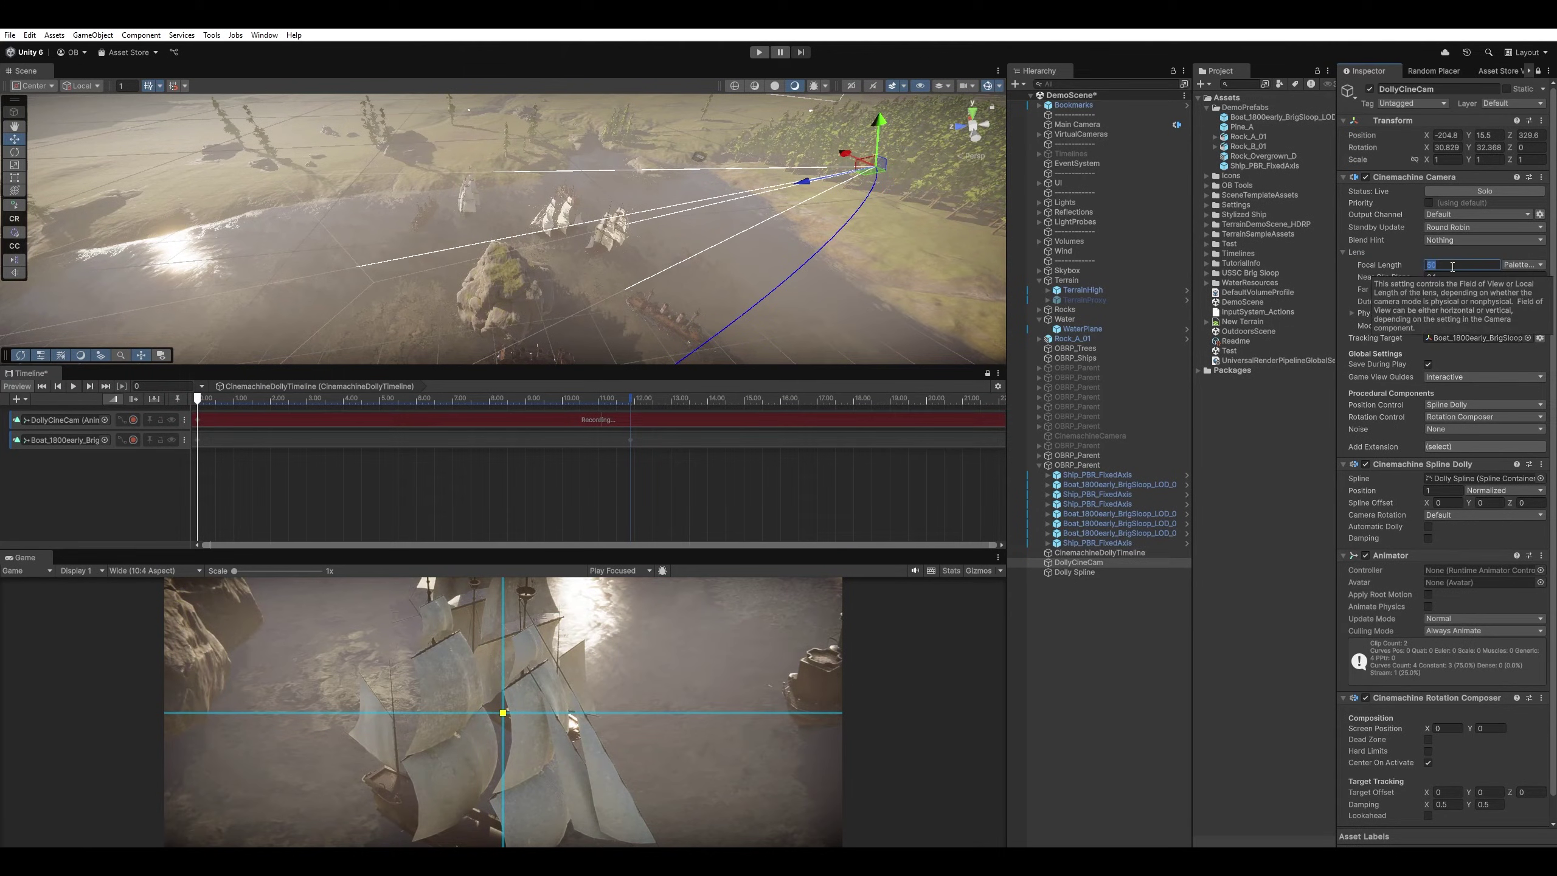
text(30)
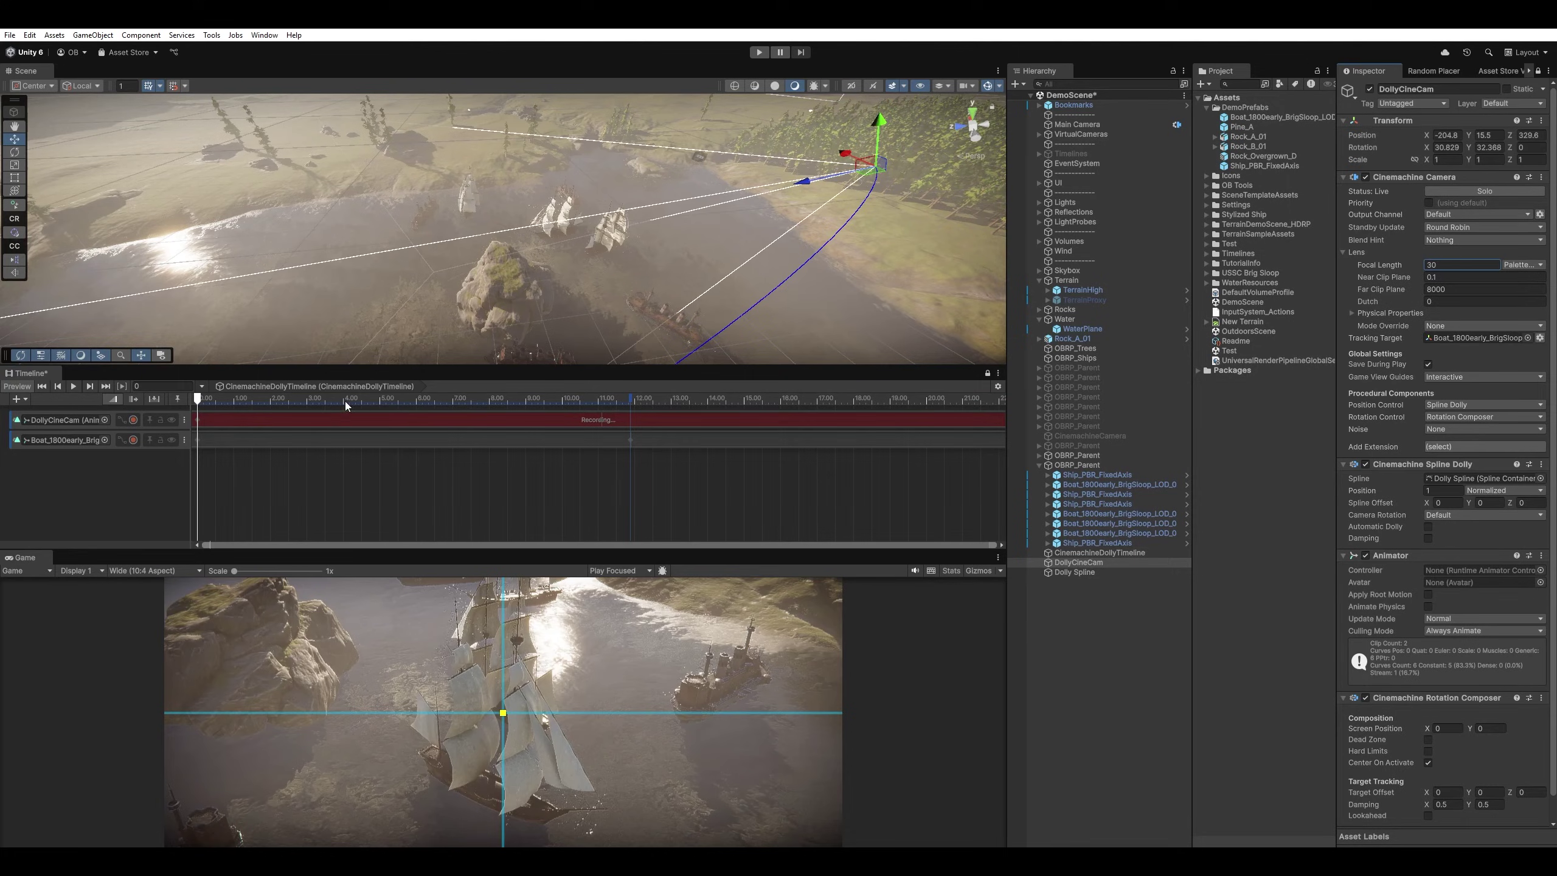
- Record a focal length key of 50 for DollyCineCam at the last dolly keyframe, at about 11.08 seconds
drag(346, 404, 592, 404)
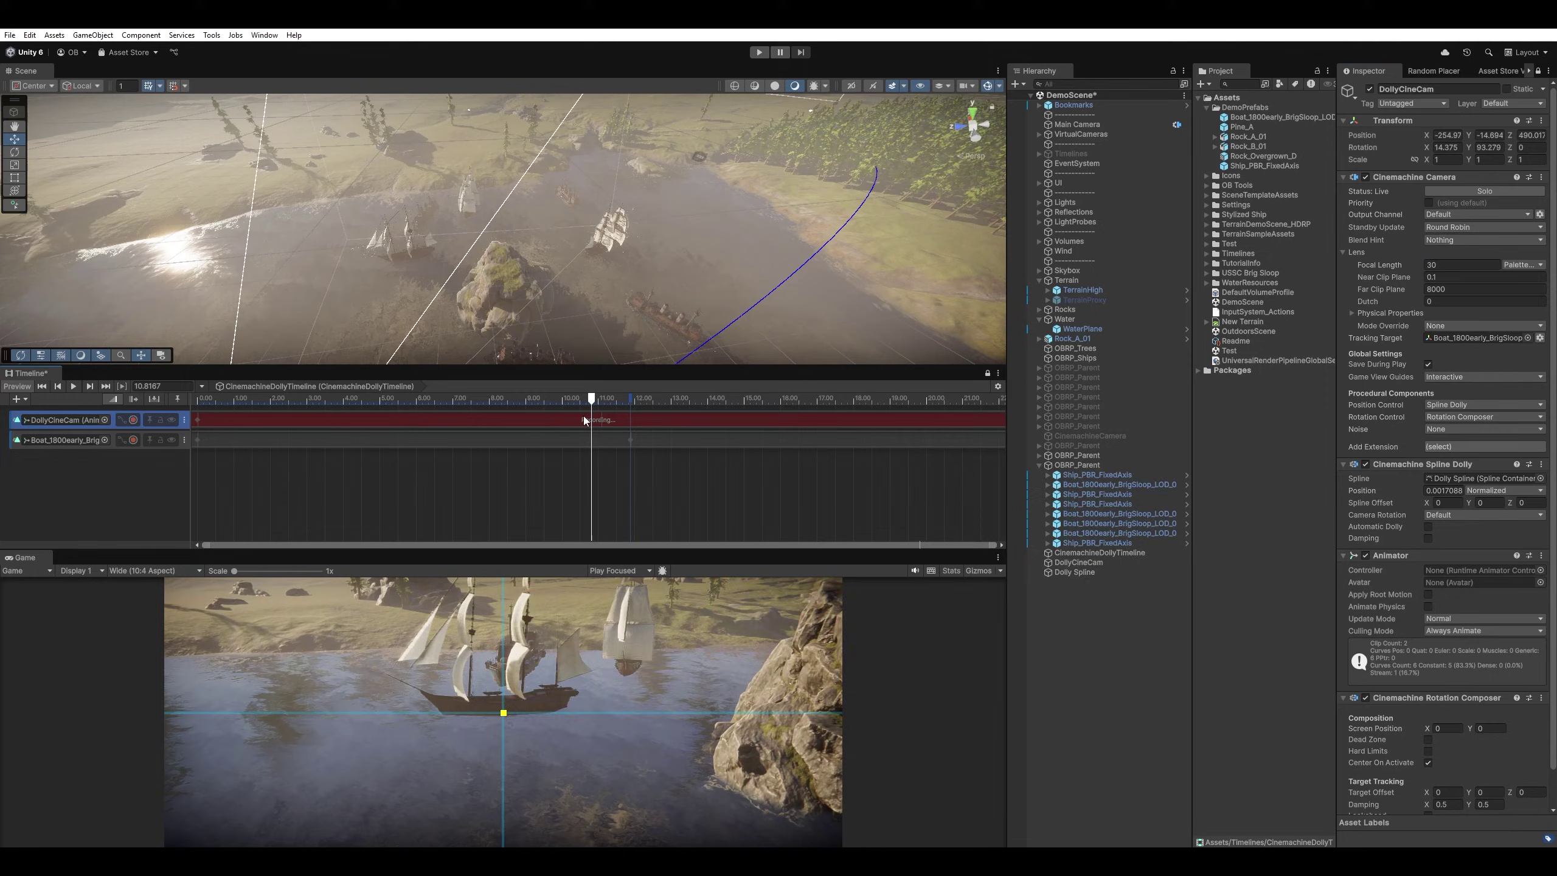
double_click(585, 420)
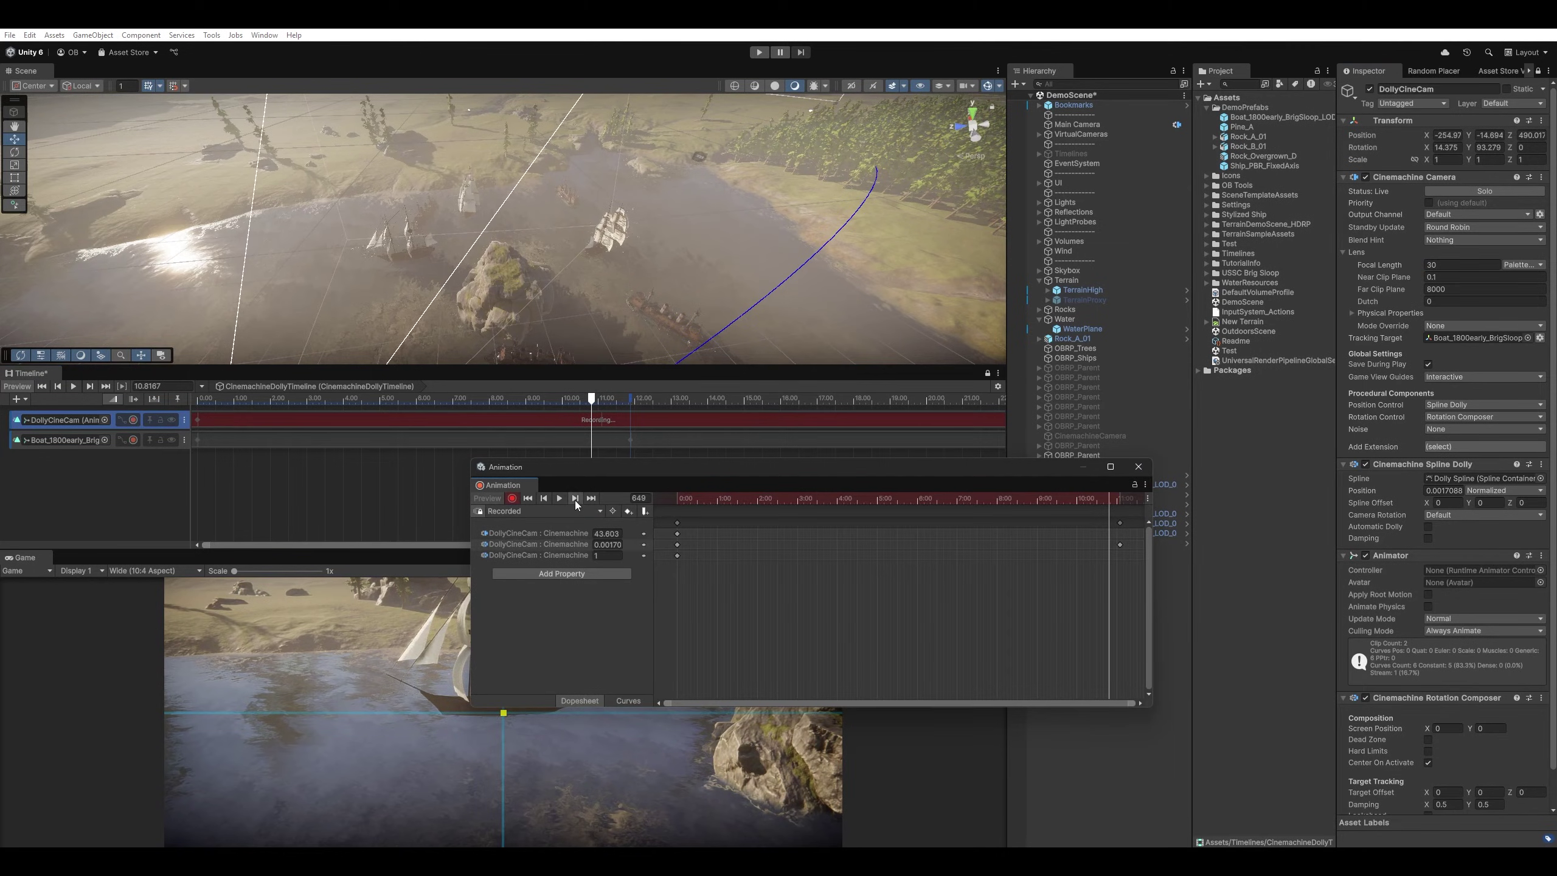
click(576, 504)
click(1138, 466)
click(1444, 264)
text(50)
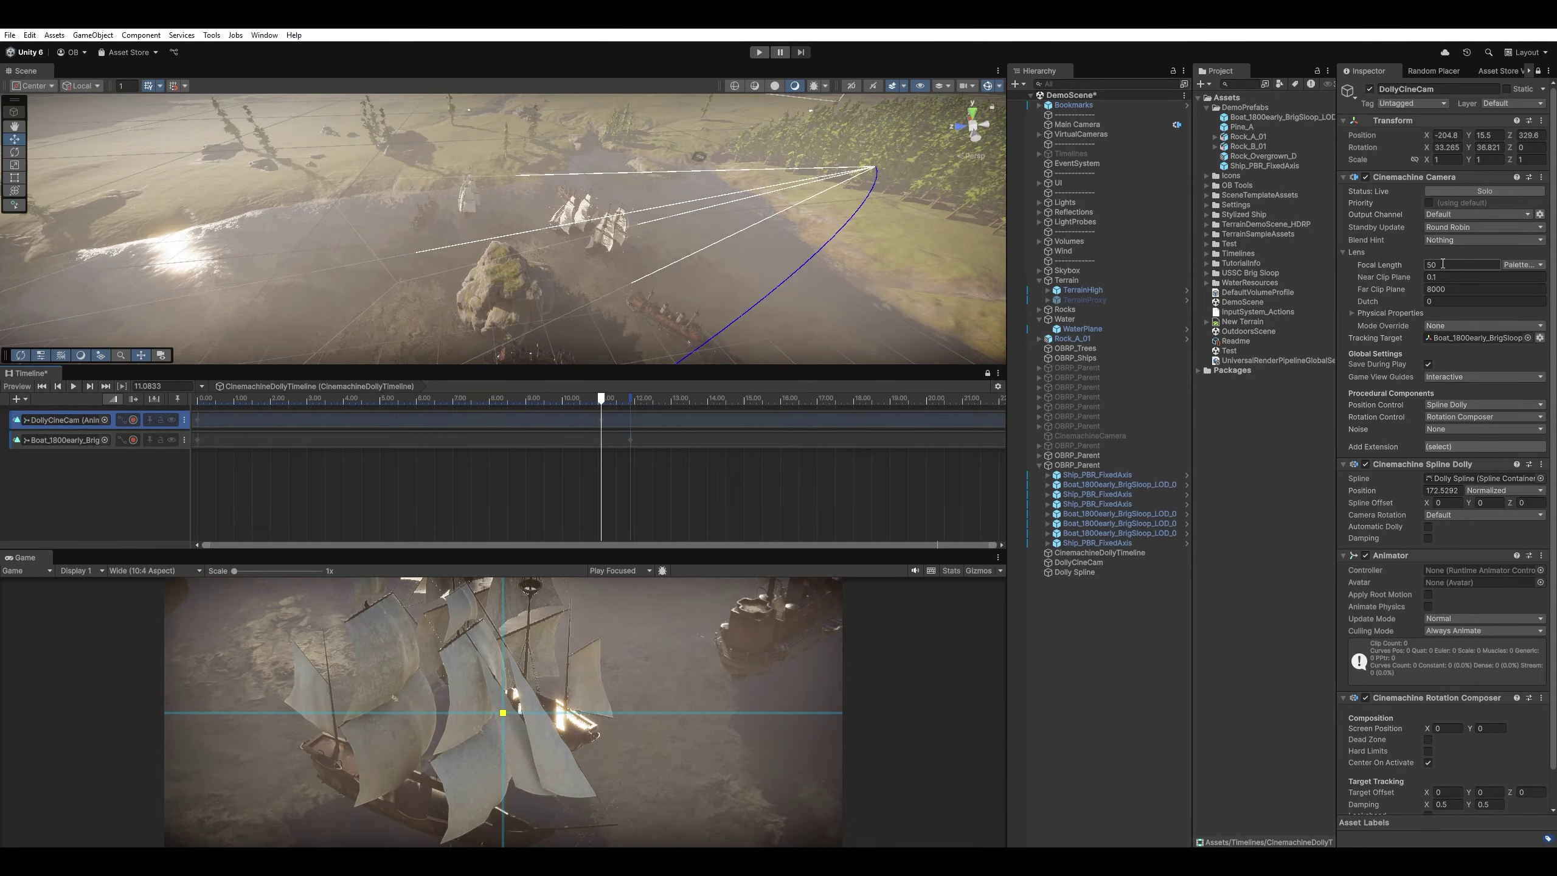
click(133, 420)
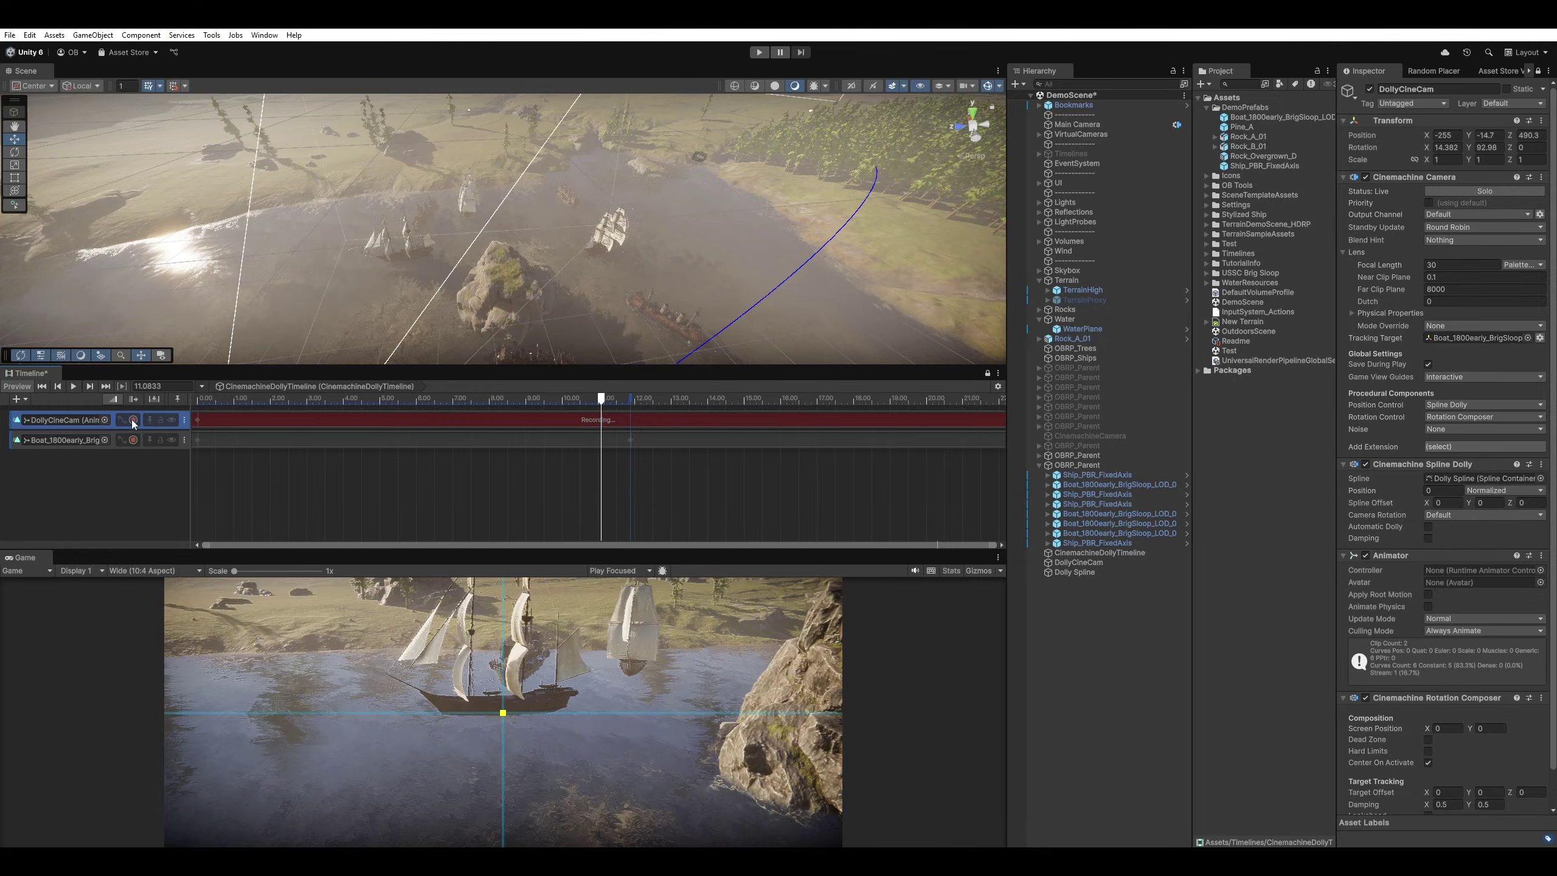
click(1445, 264)
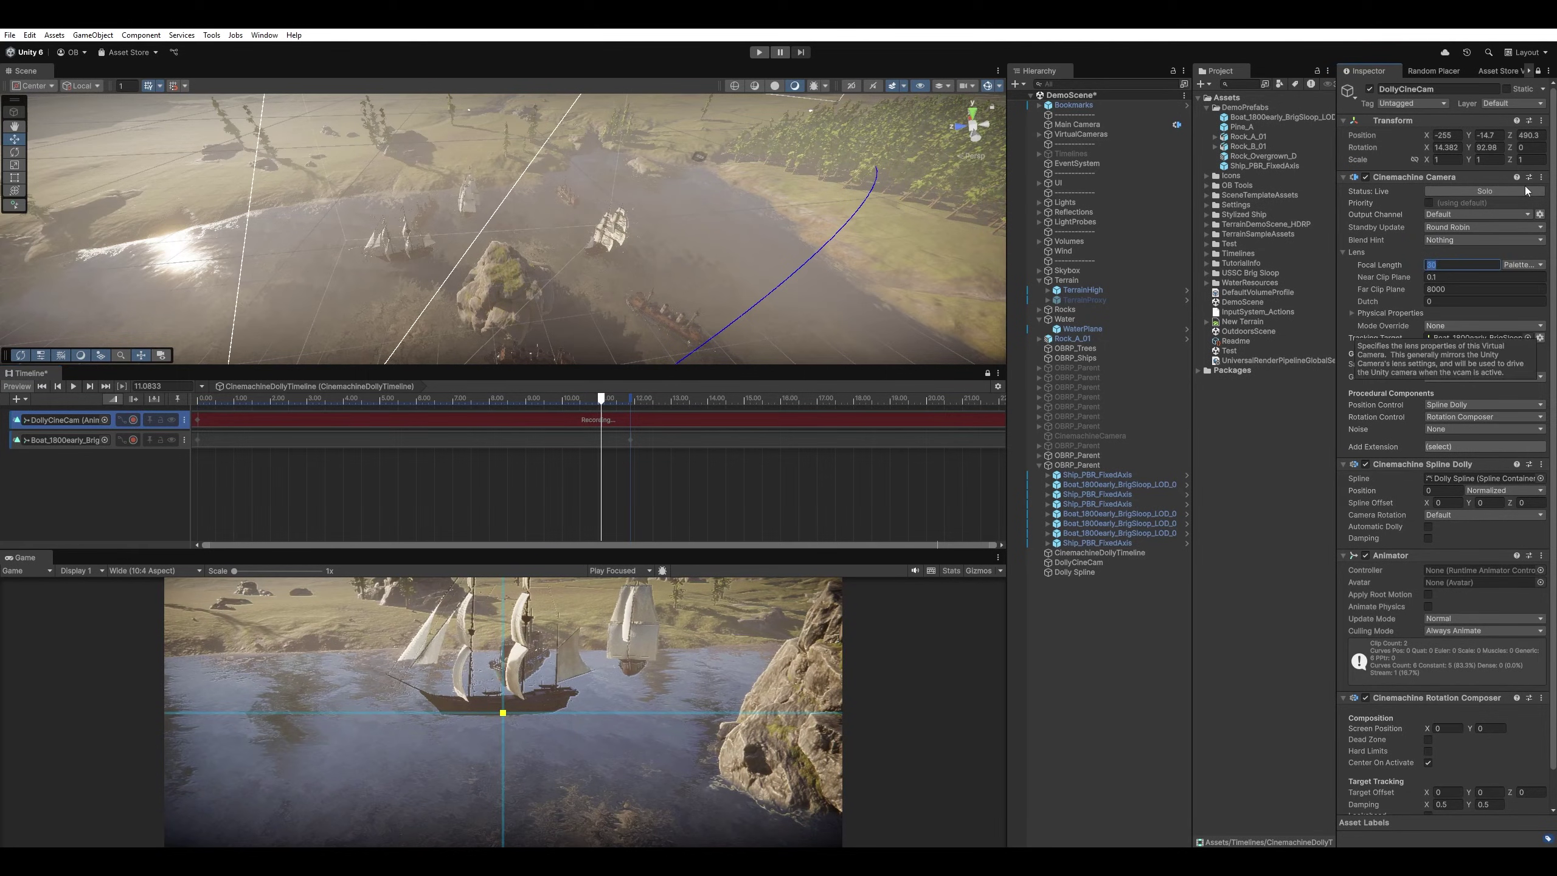
text(50)
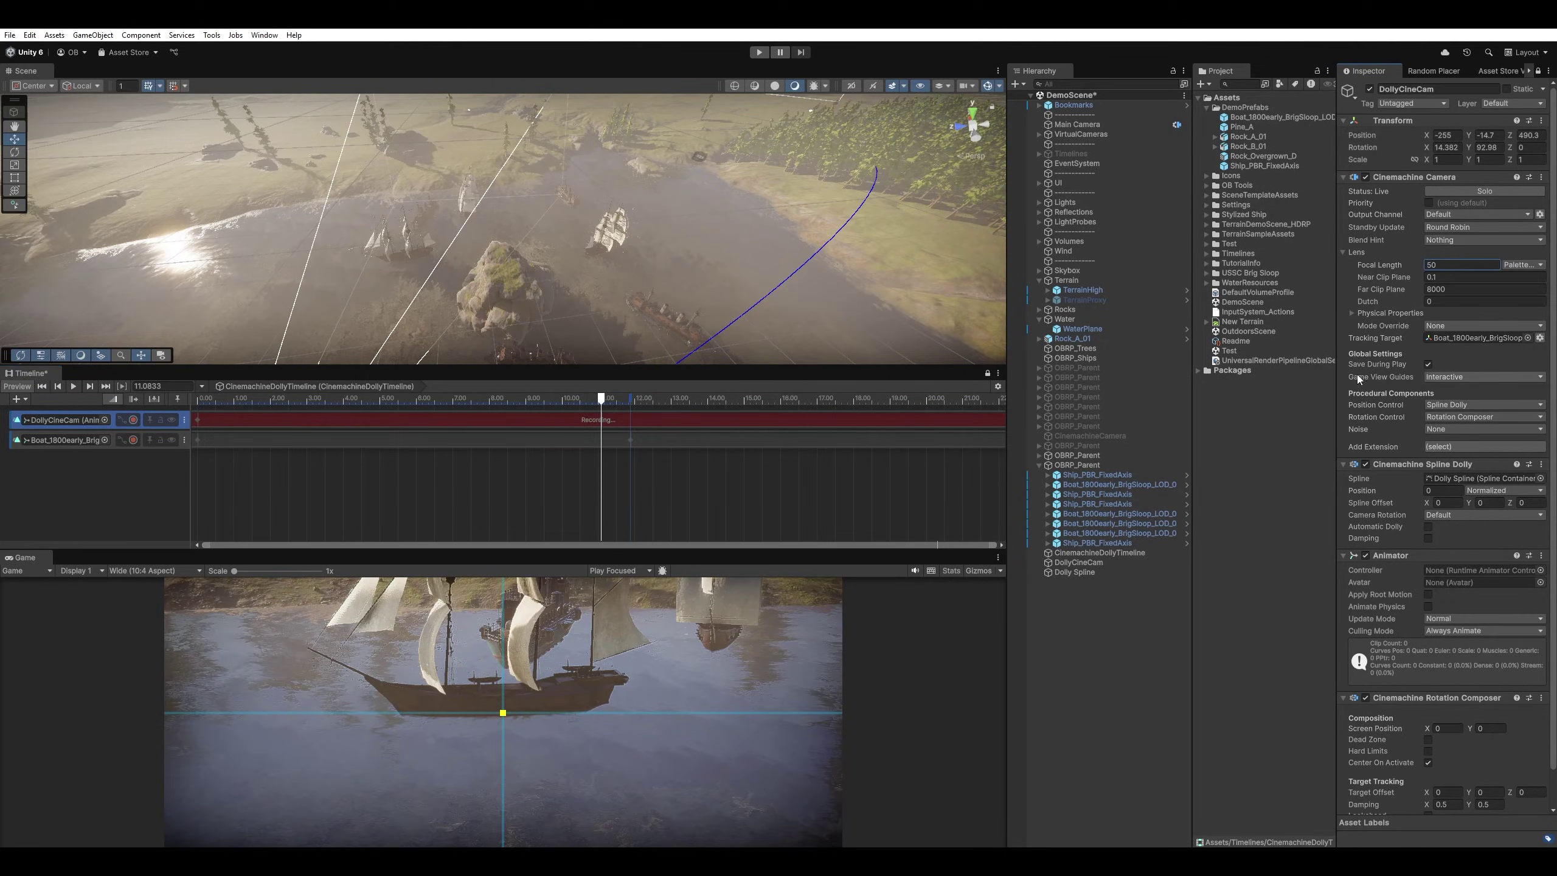
- Lower the ship in the camera frame to a composer Screen Position Y of about 0.22, and preview the move from 0
drag(504, 717, 503, 817)
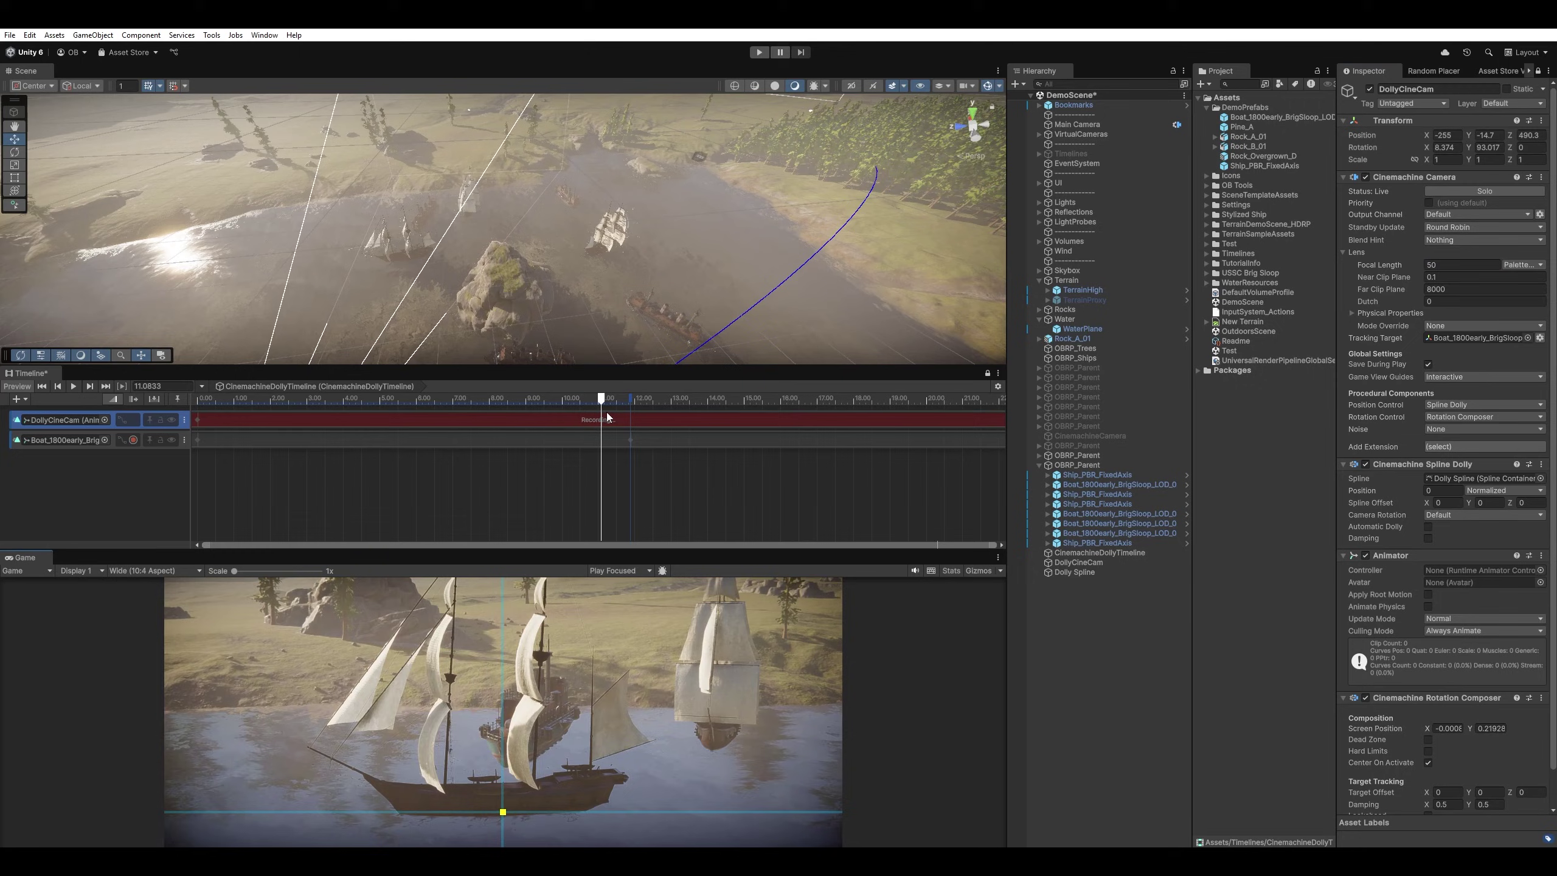
drag(601, 398, 173, 398)
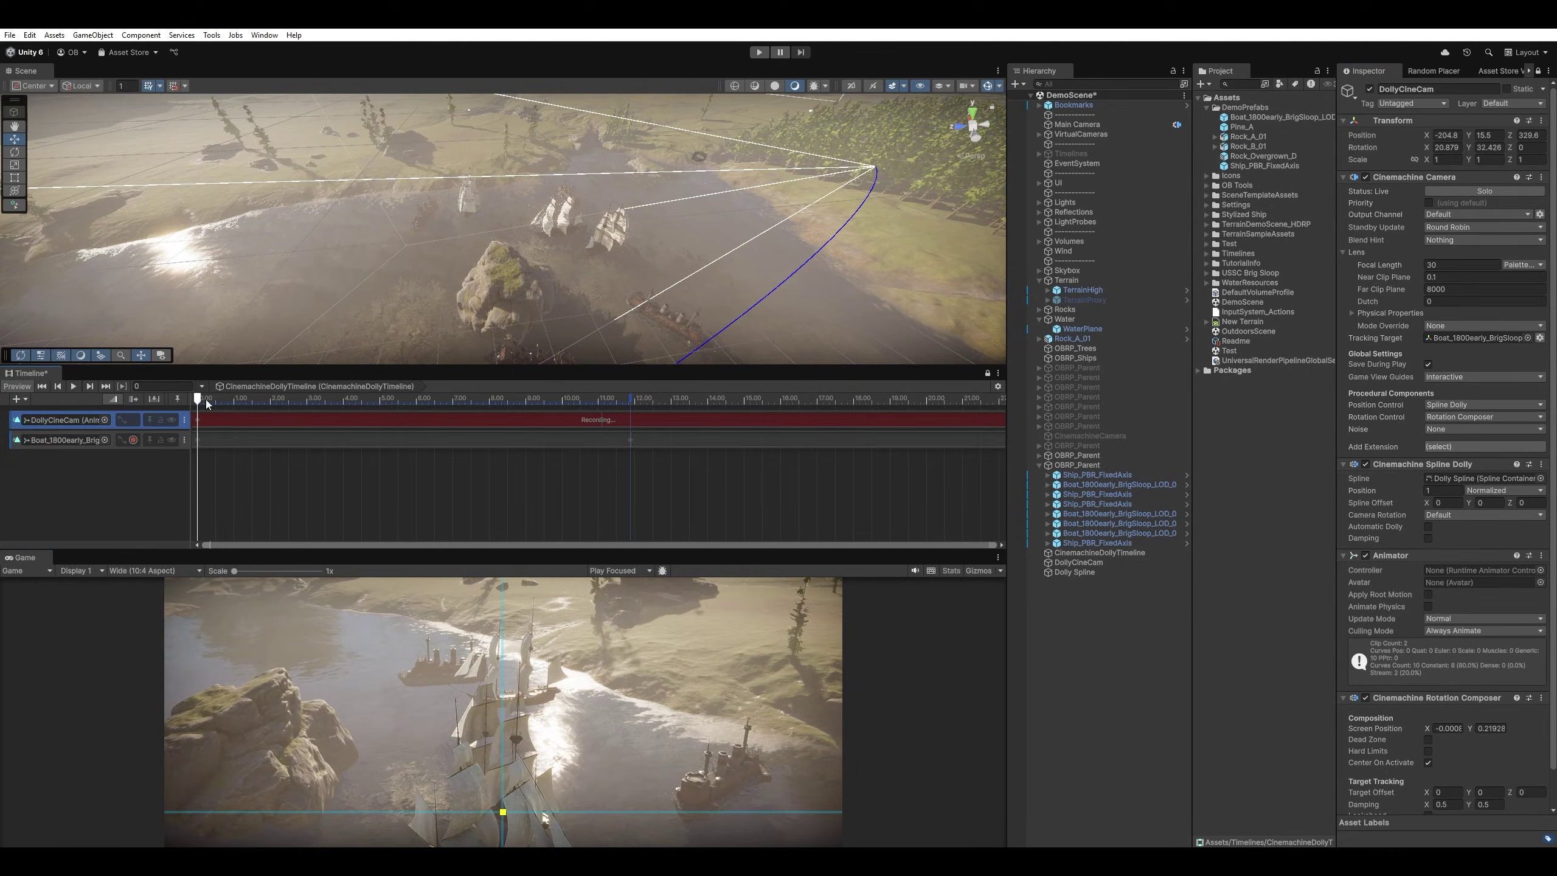
key(space)
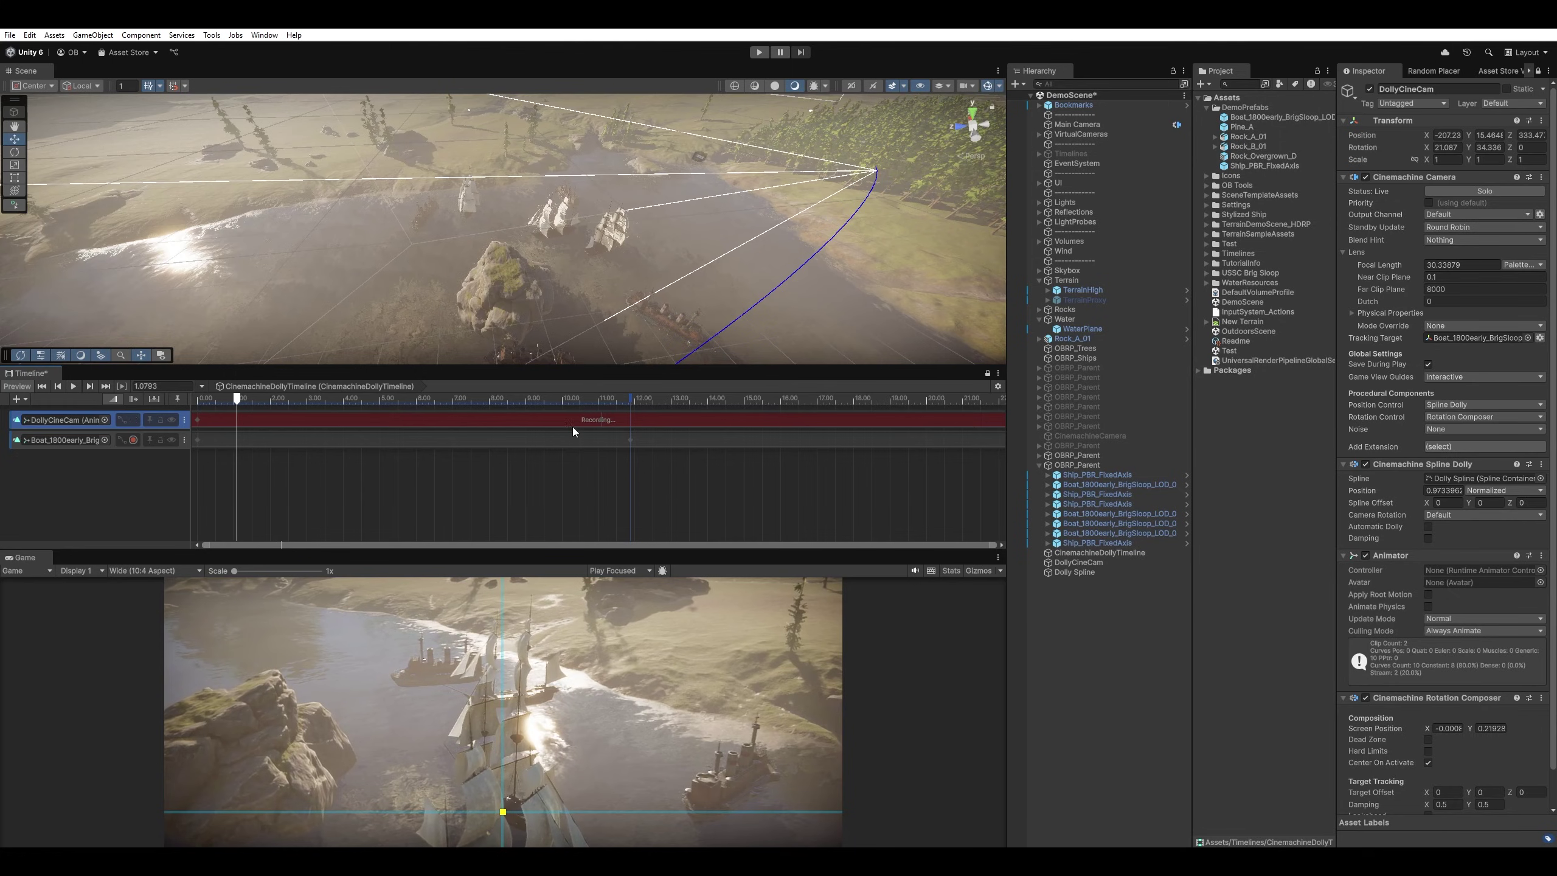
- Move the final keyframes of DollyCineCam's recorded clip out to about 16 seconds
double_click(575, 422)
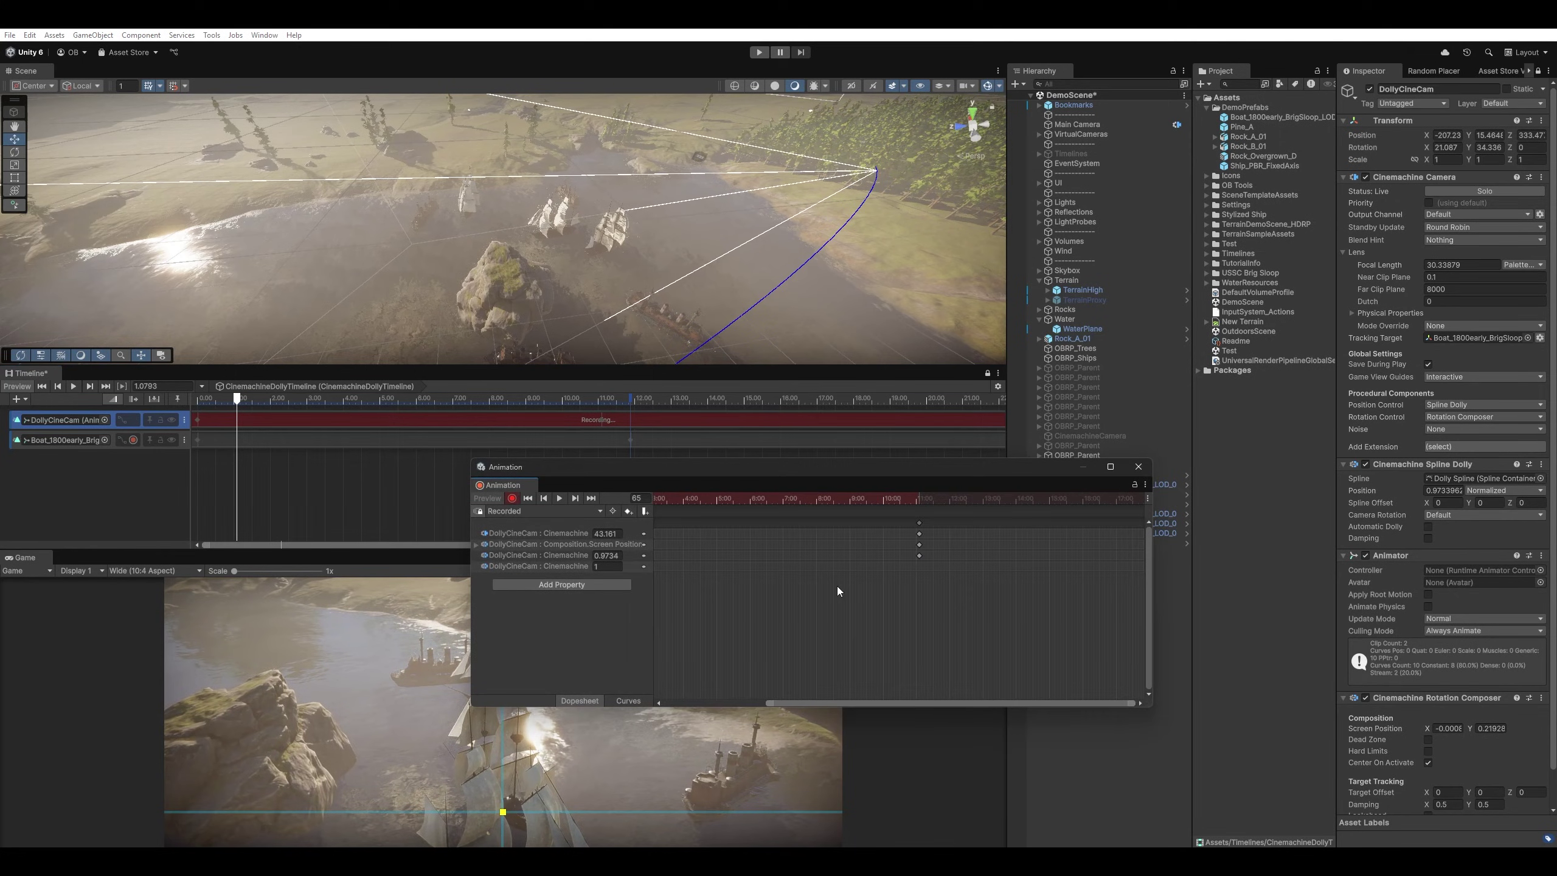
drag(919, 522, 1087, 540)
click(1139, 466)
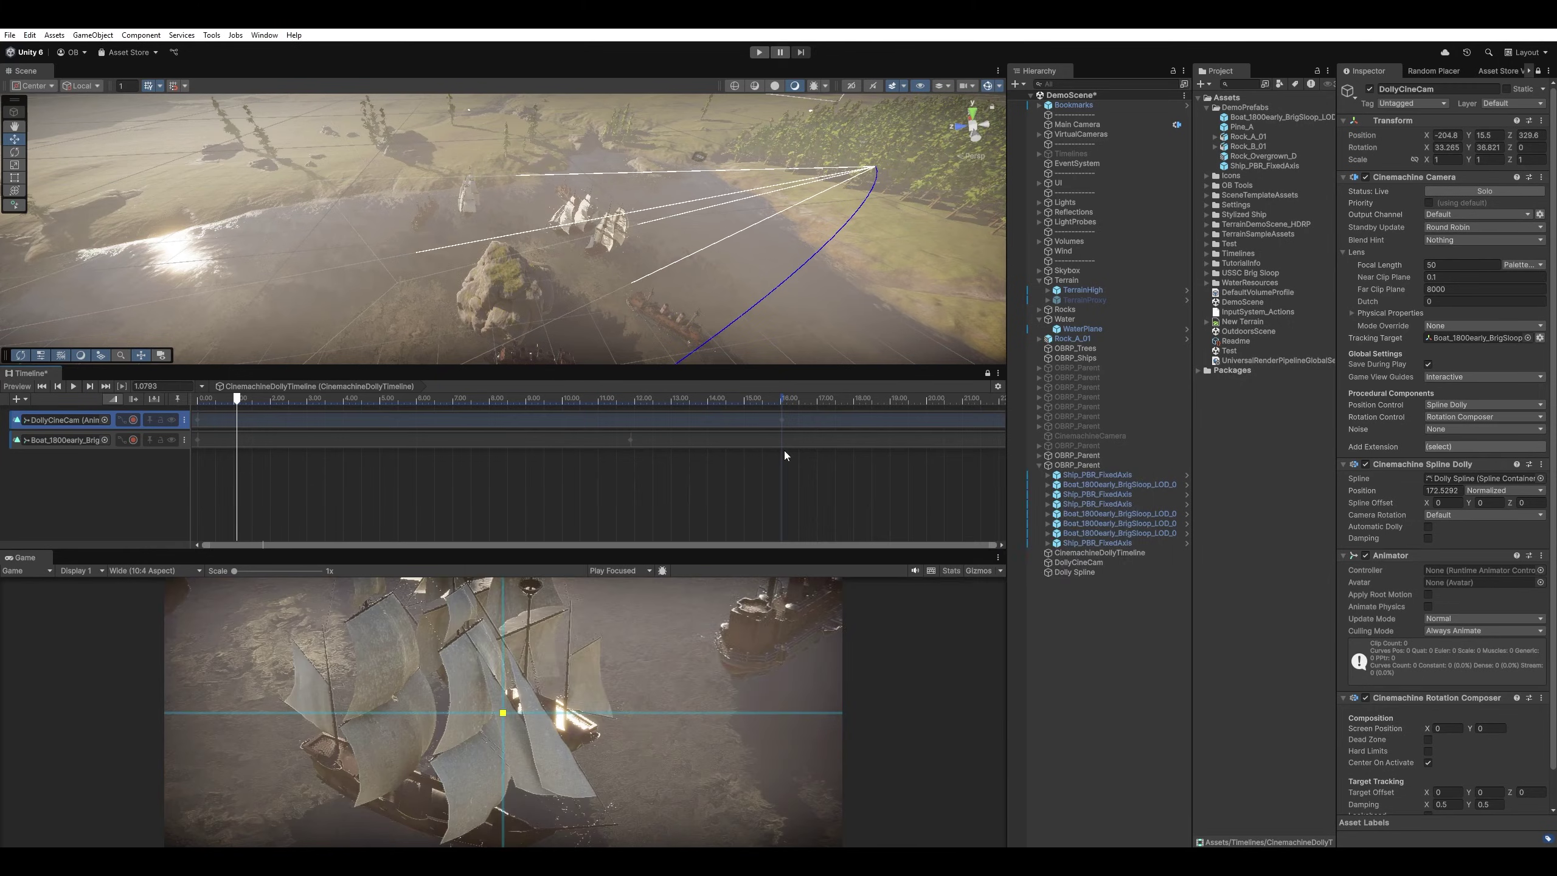
- Move the last position keyframe of the ship's recorded clip out to about 18 seconds
double_click(783, 440)
scroll(983, 567, down, 6)
middle_drag(920, 577, 772, 594)
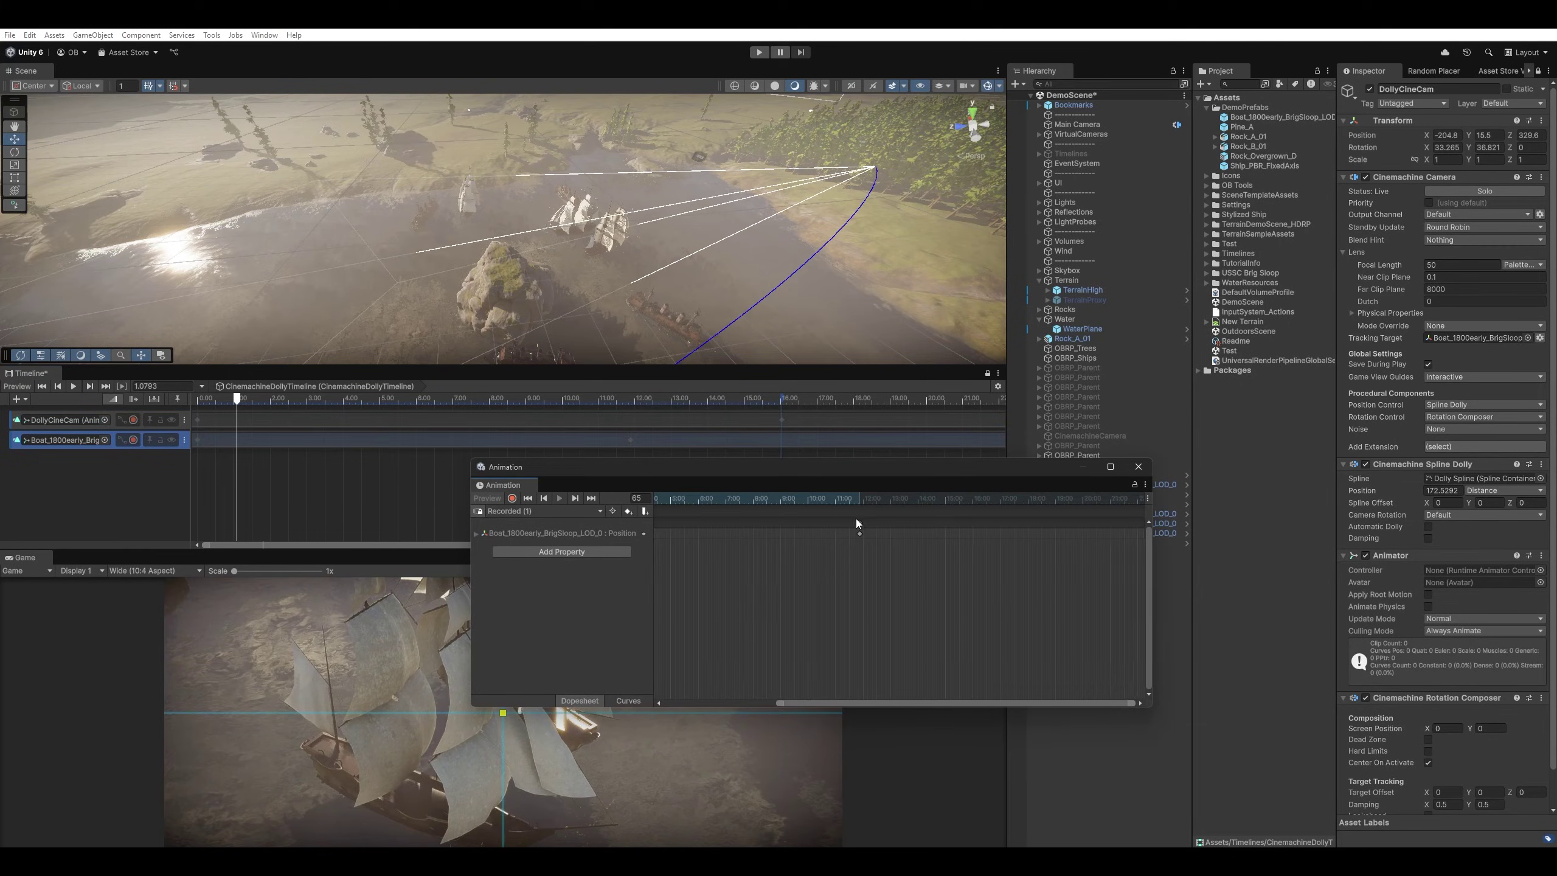
drag(858, 521, 918, 527)
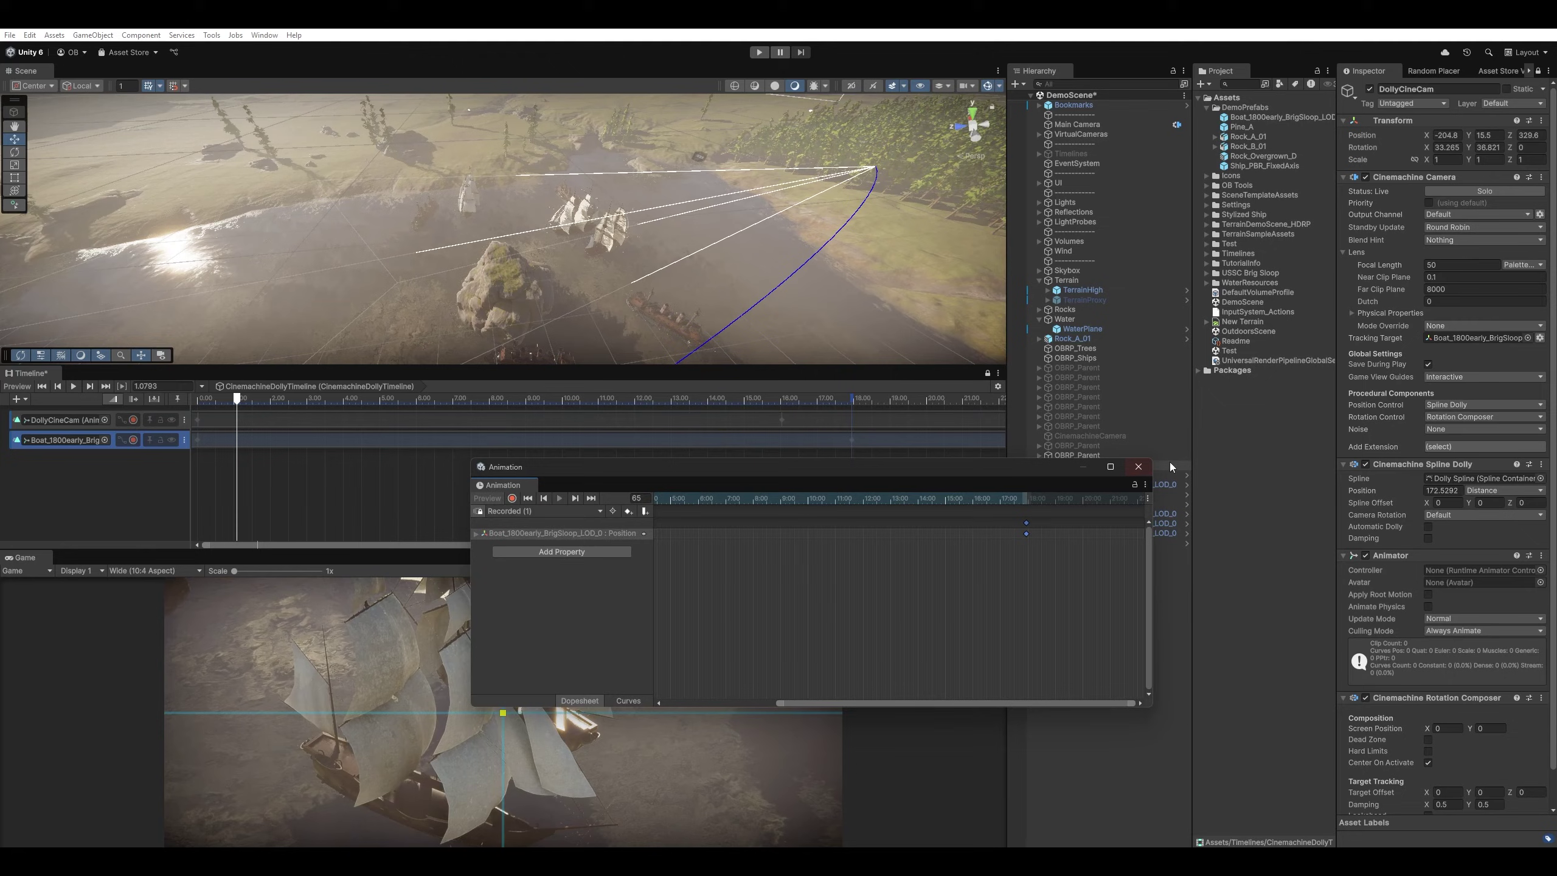
click(1139, 466)
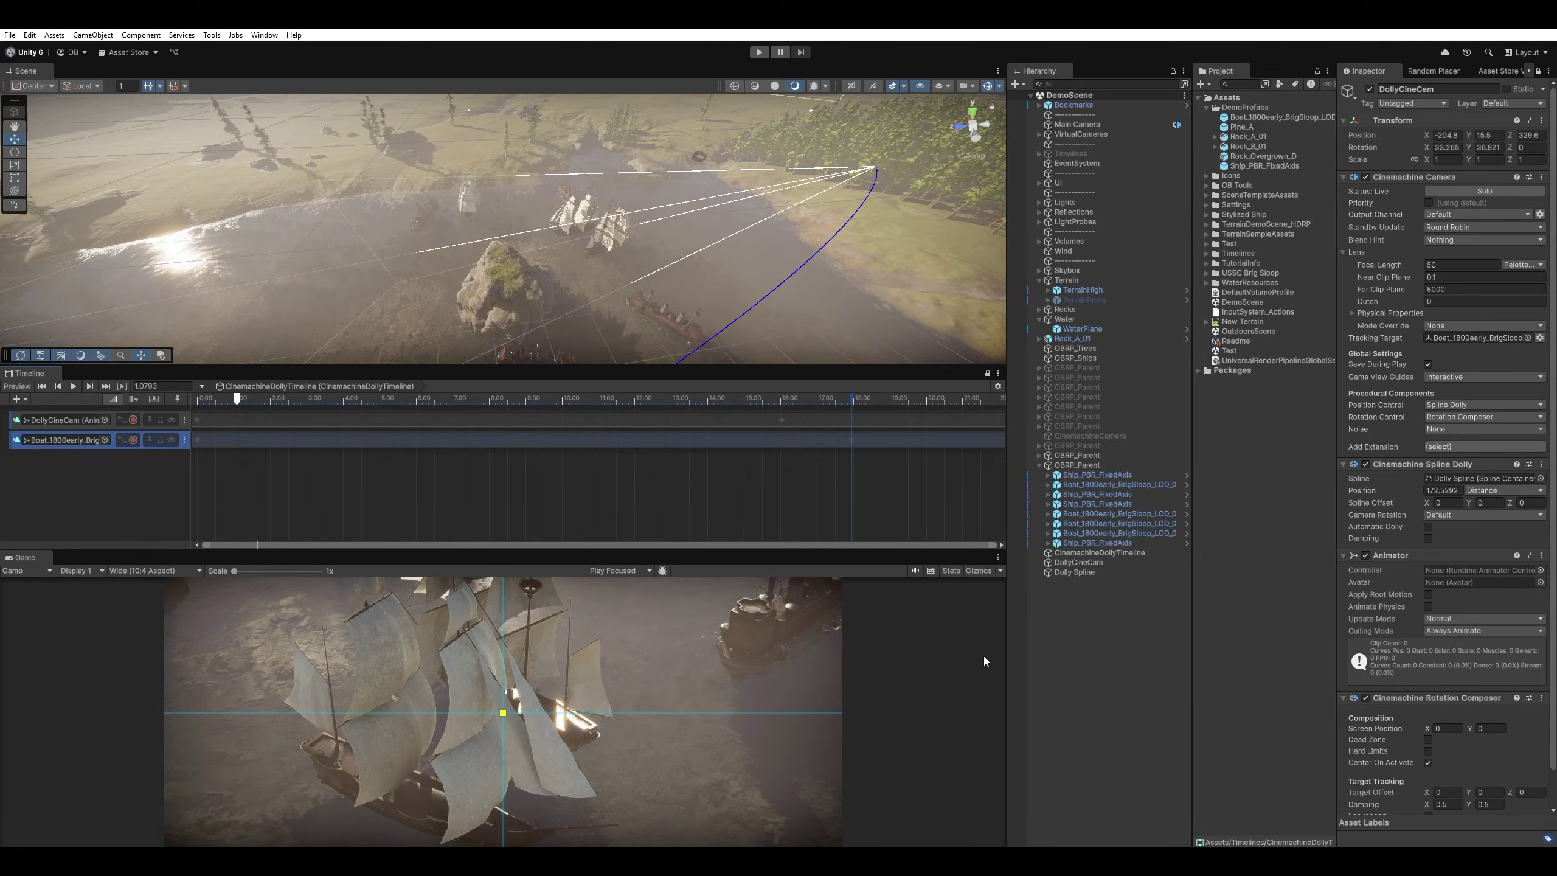
- Unlock the Inspector, maximize the Game view and start Play mode to watch the shot
click(1089, 523)
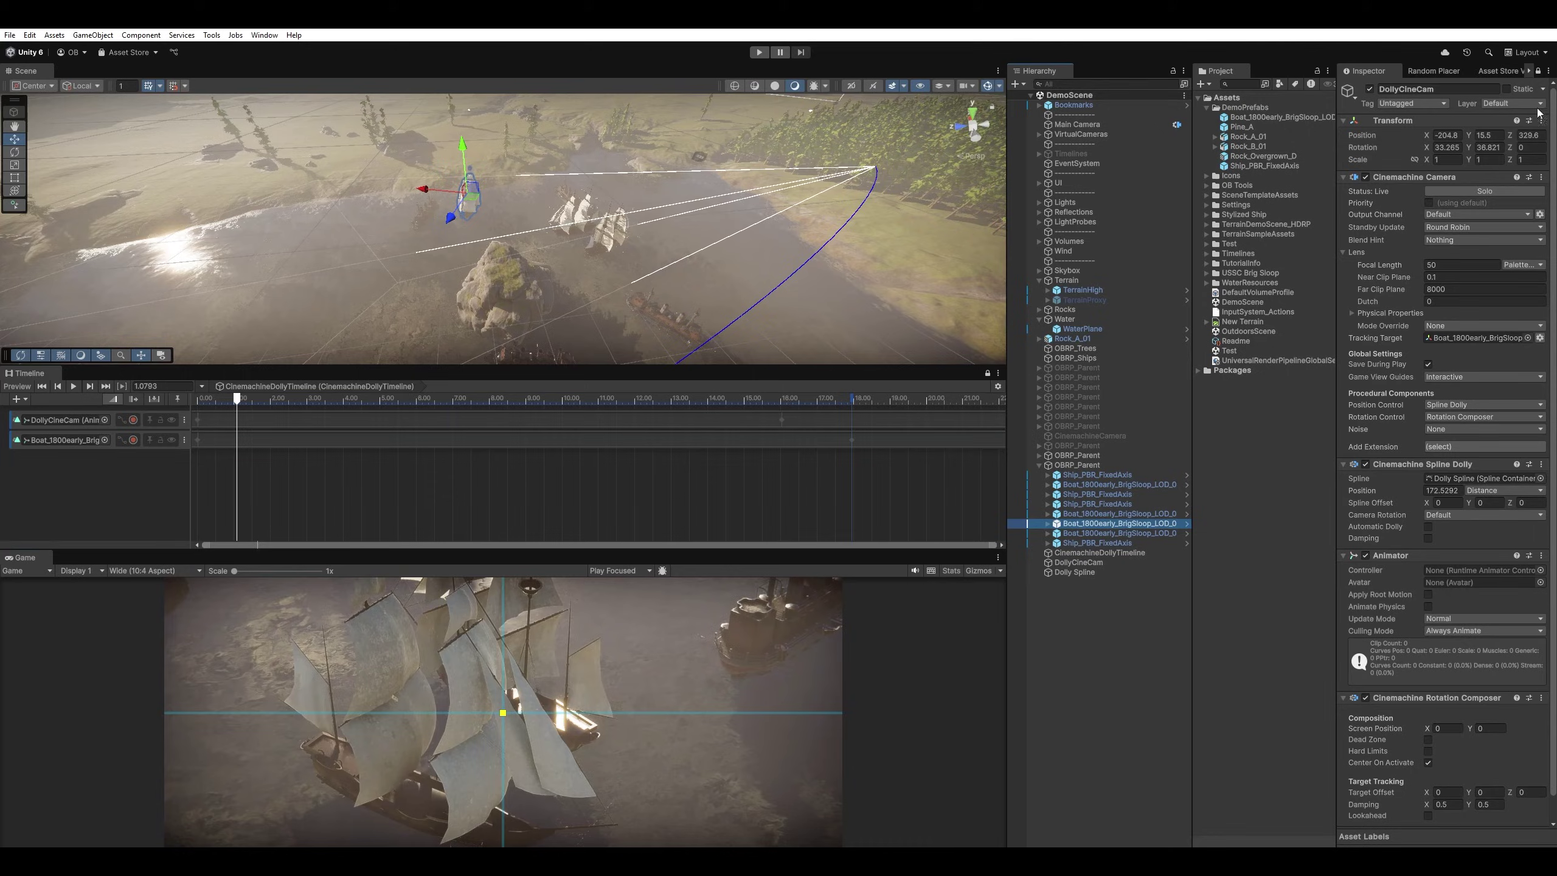
click(1540, 71)
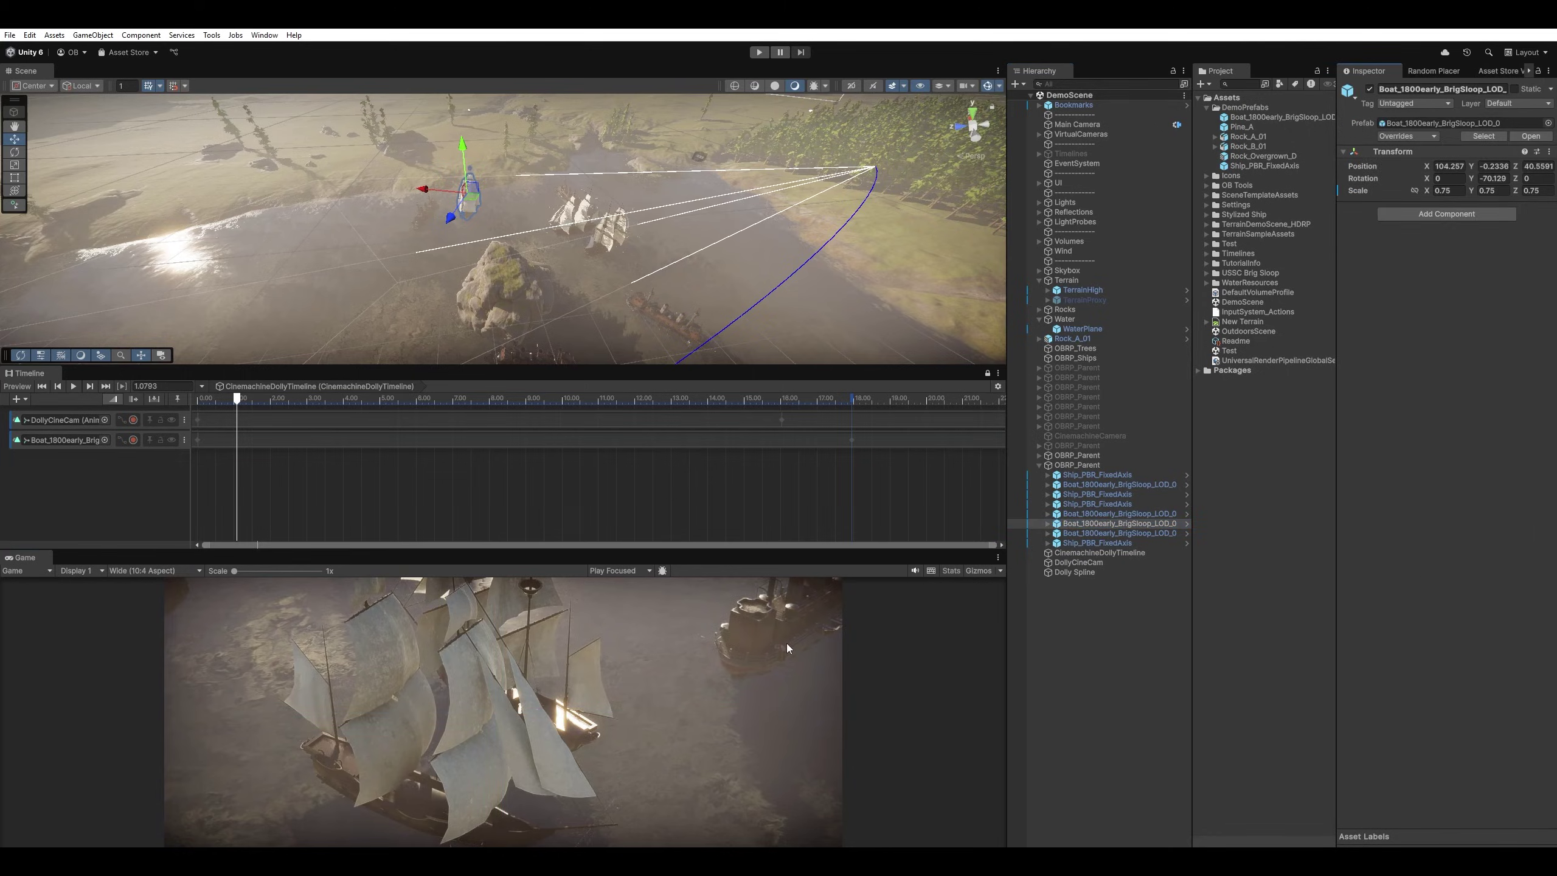
key(shift+space)
key(ctrl+p)
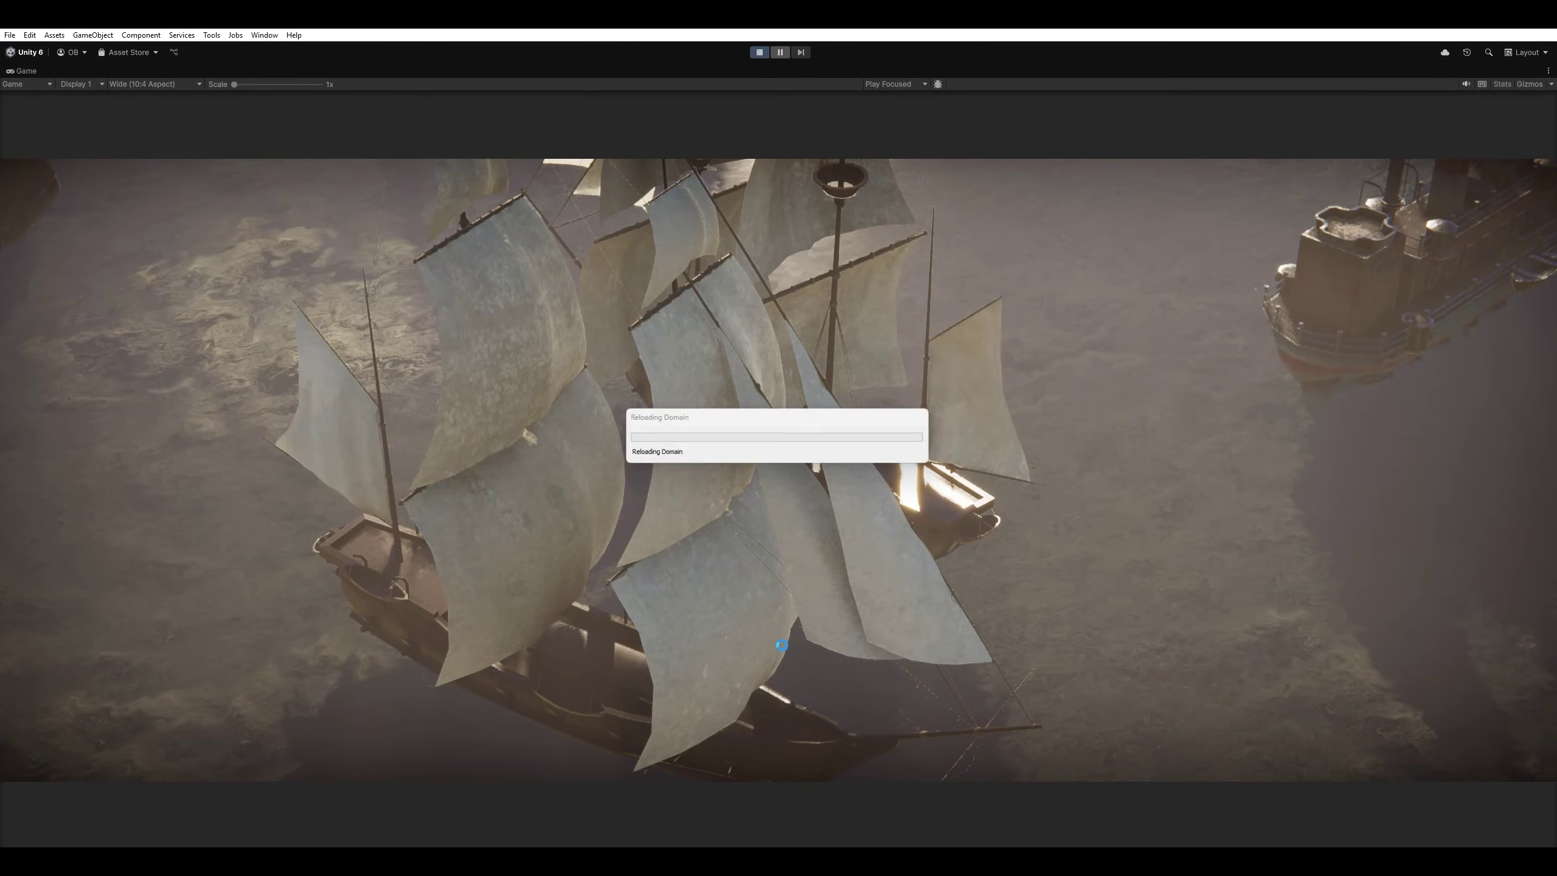